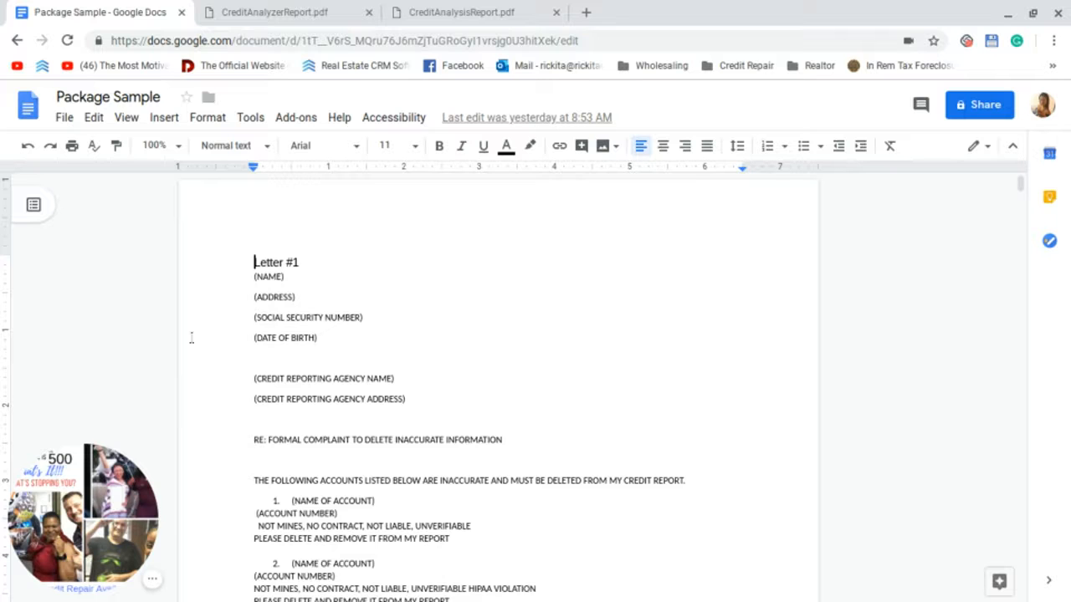
Step: Scroll down through the Package Sample document to review its dispute letters
scroll(222, 341, down, 5)
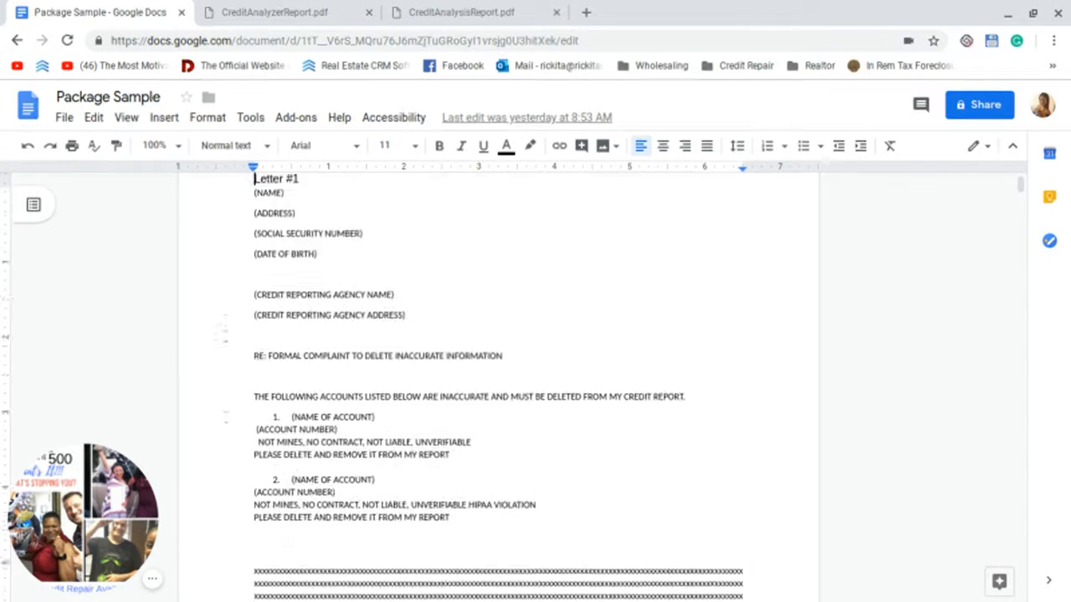
scroll(251, 351, down, 6)
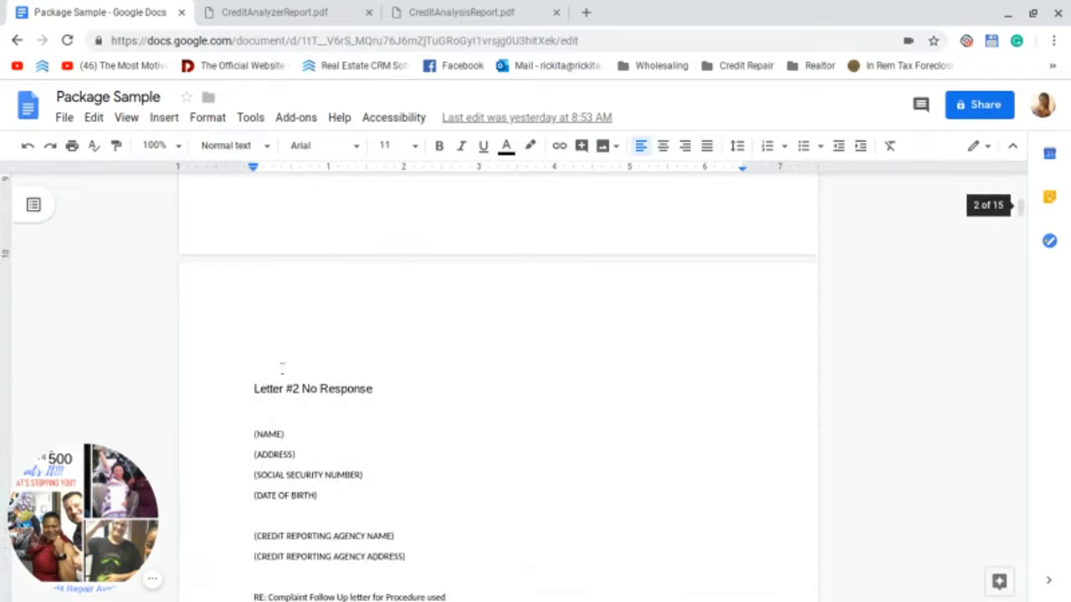
scroll(282, 320, down, 8)
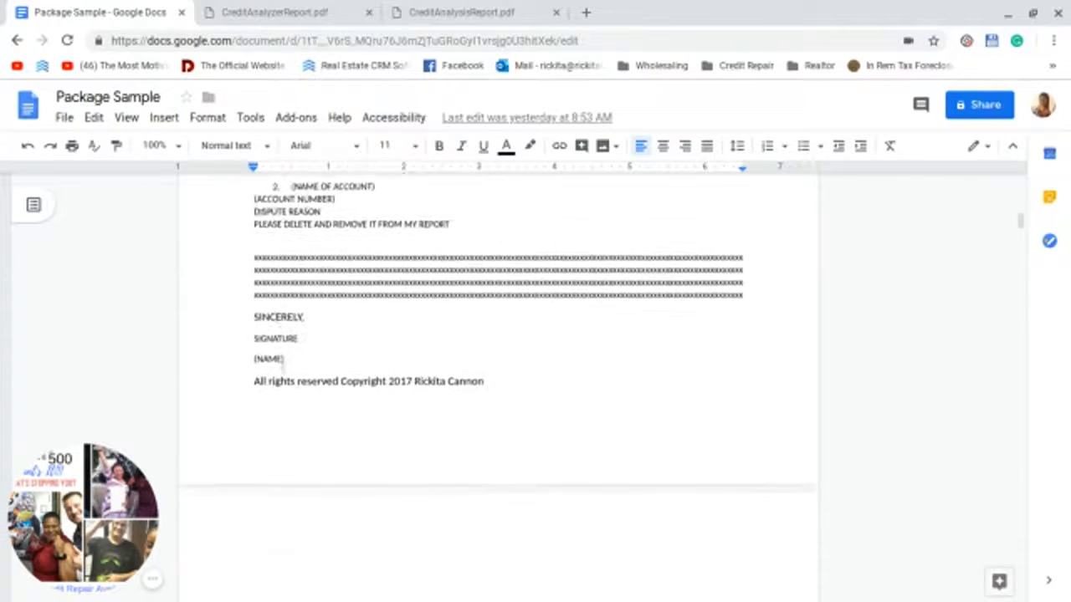
scroll(282, 369, down, 4)
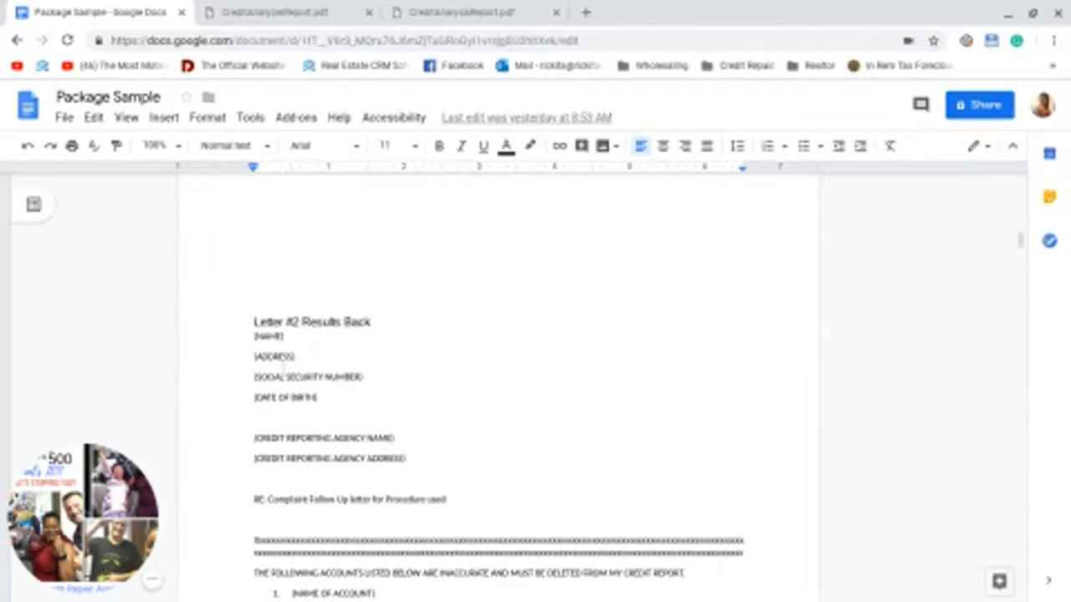
scroll(282, 369, up, 1)
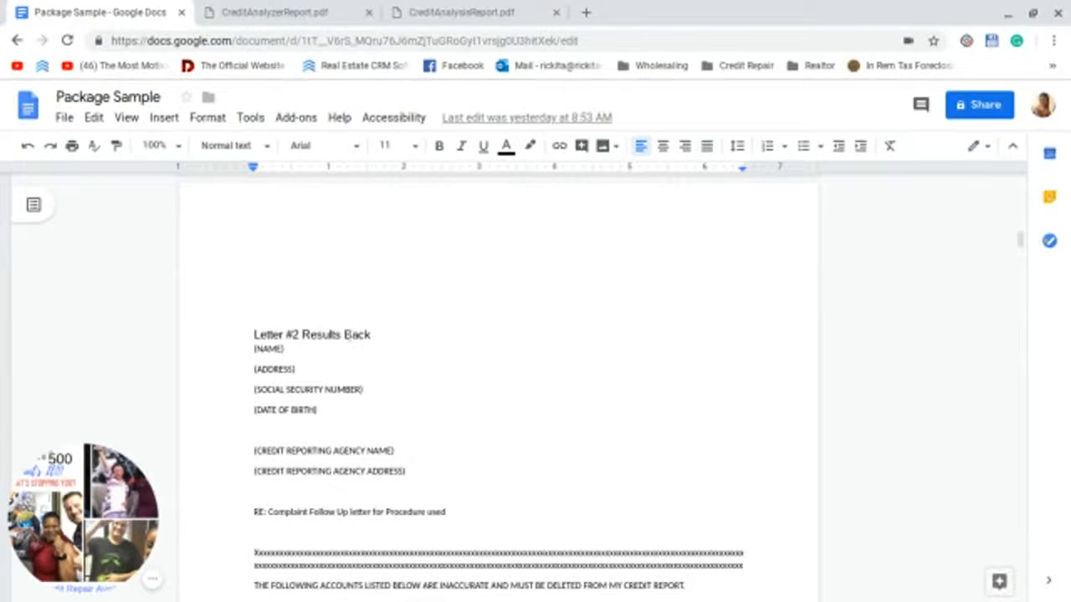
scroll(326, 352, up, 12)
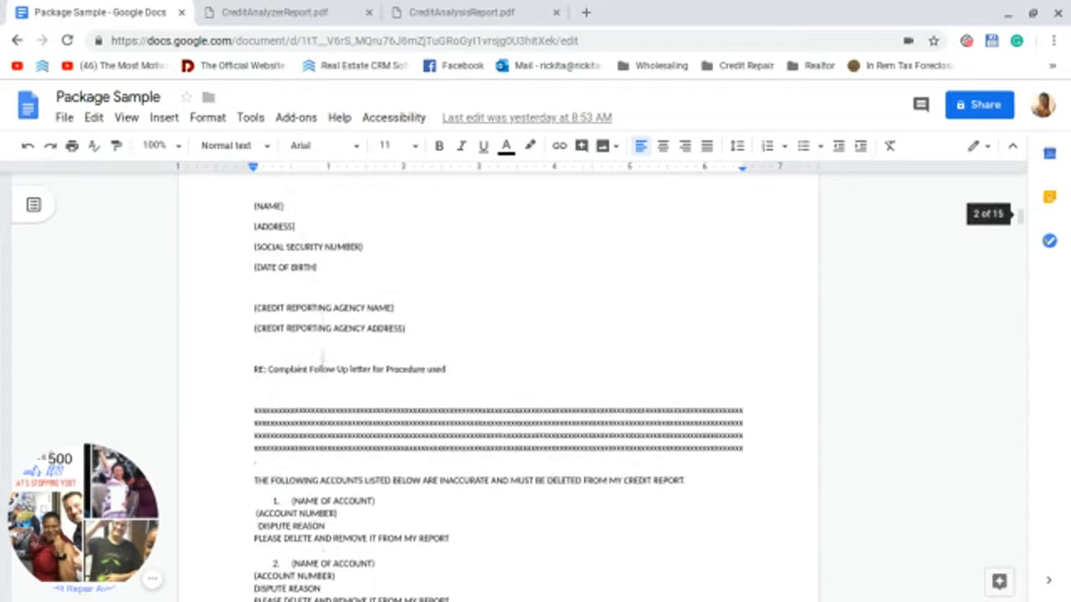
scroll(316, 351, up, 3)
scroll(497, 401, down, 10)
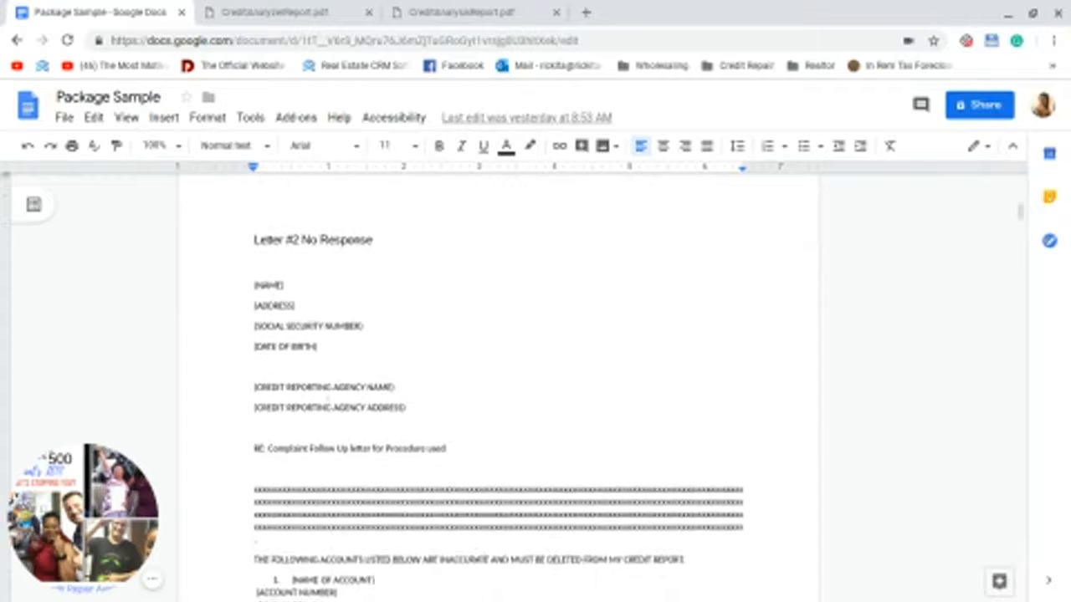
scroll(324, 408, down, 12)
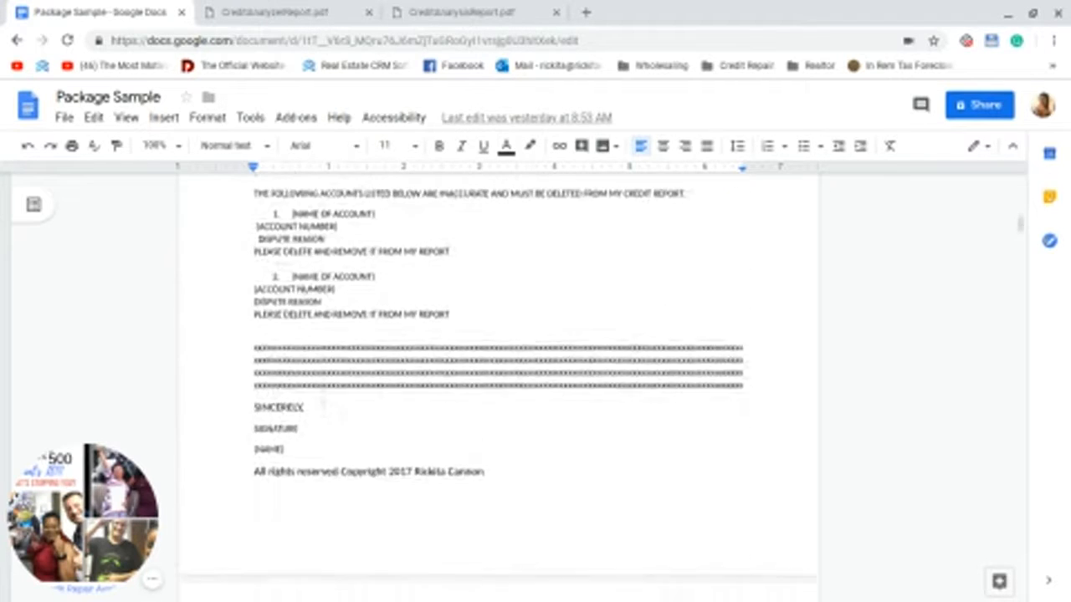
scroll(325, 414, down, 15)
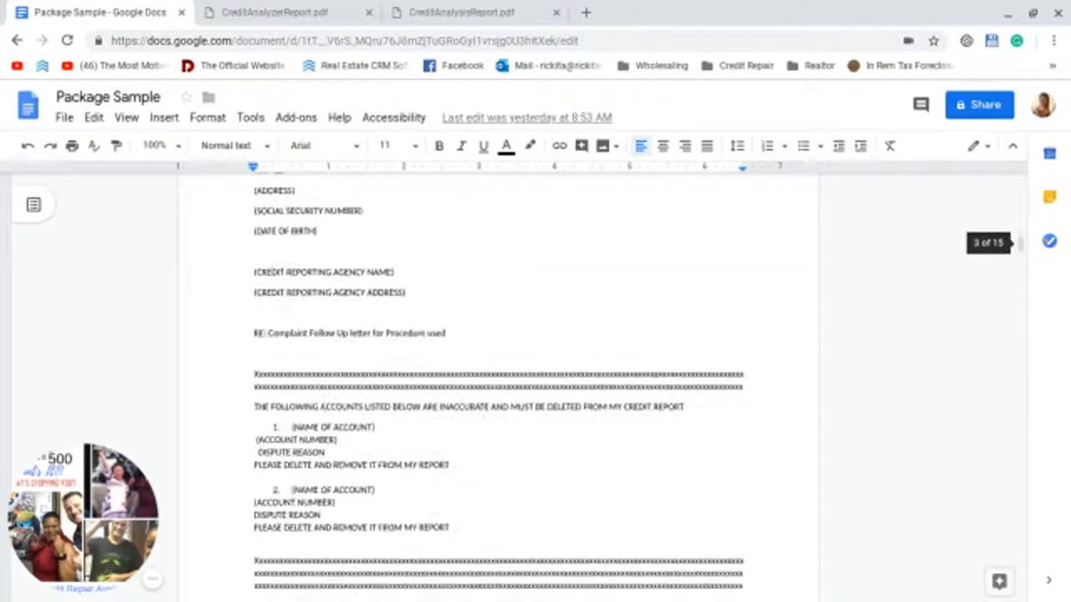
scroll(324, 408, down, 12)
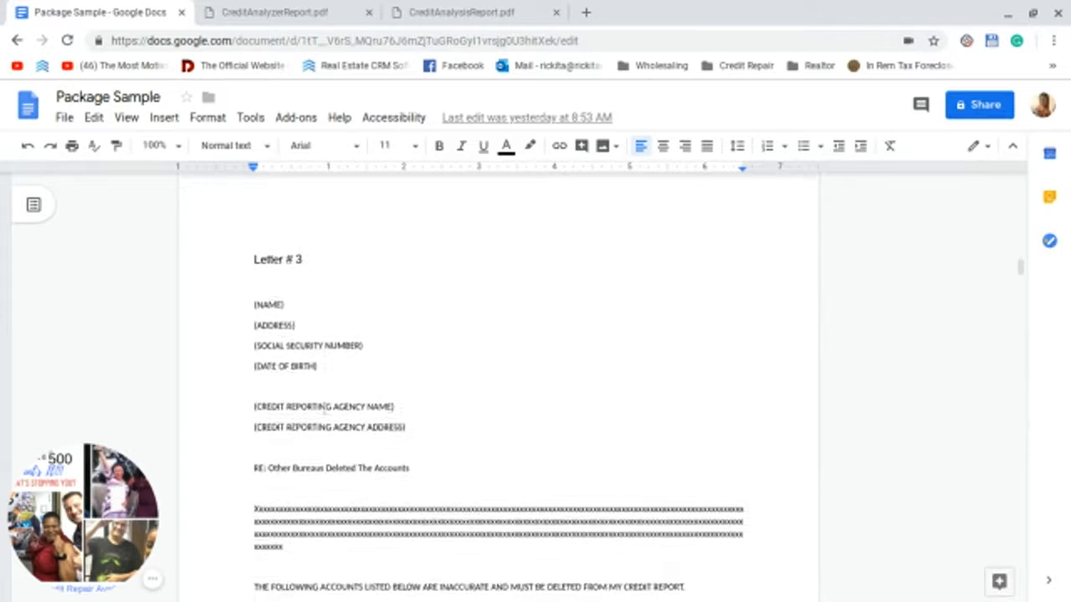
scroll(323, 408, down, 12)
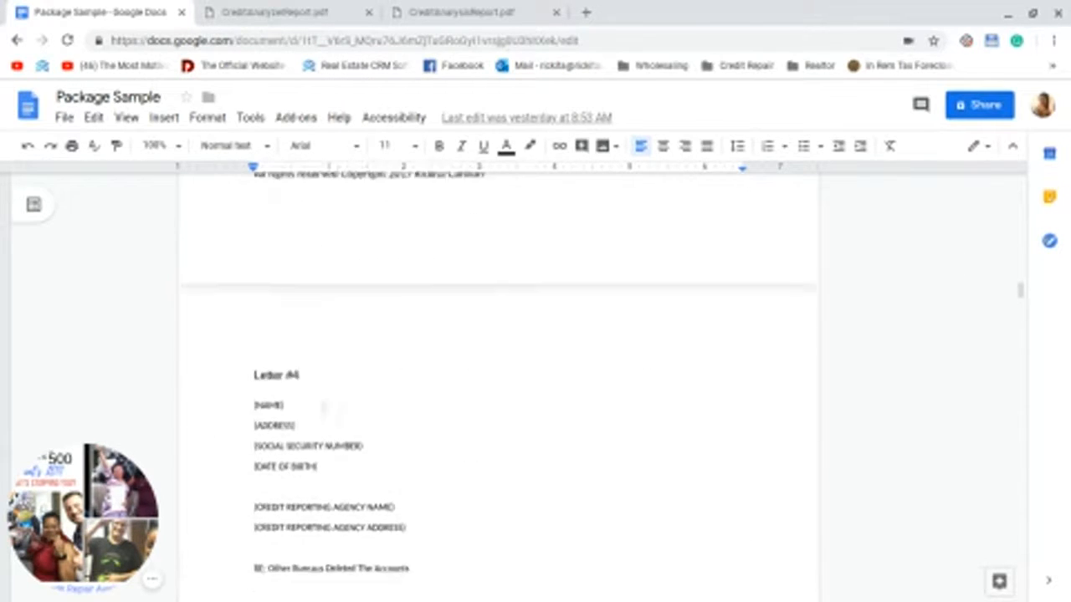
scroll(323, 408, down, 12)
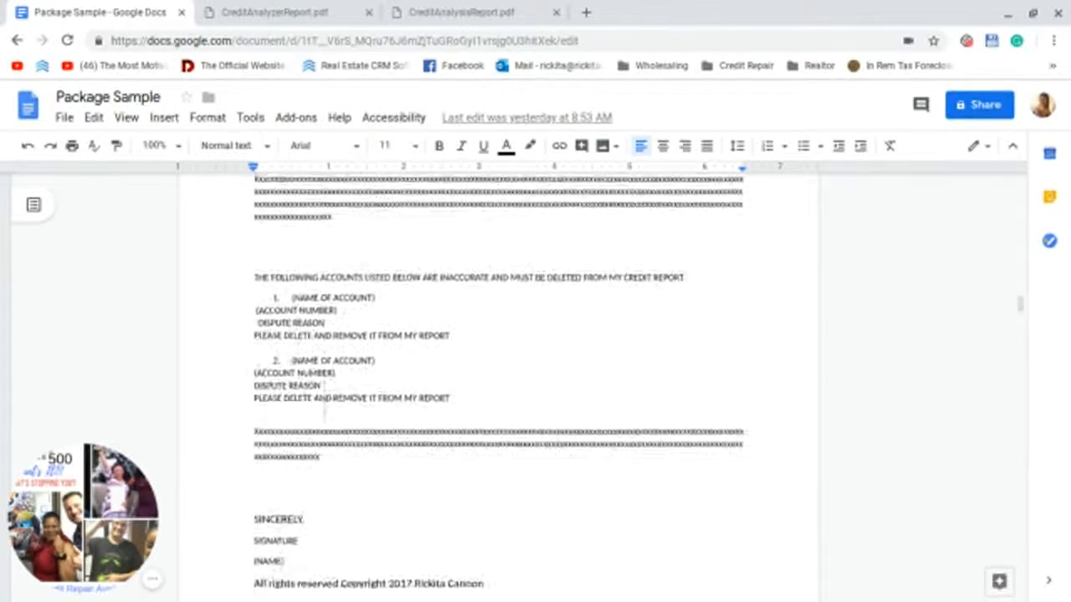
scroll(323, 408, down, 12)
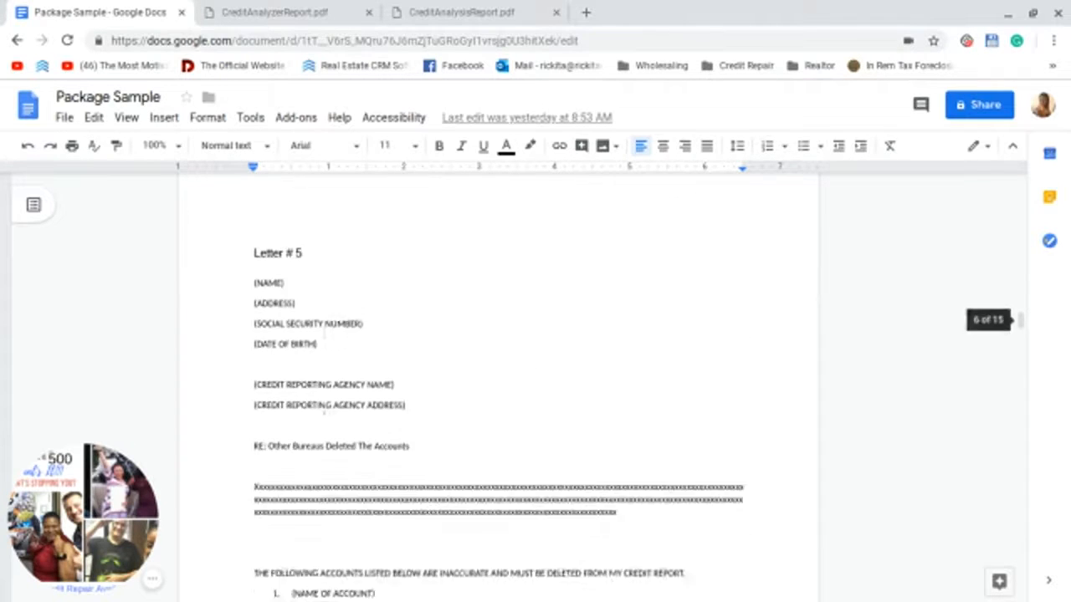
scroll(323, 410, down, 10)
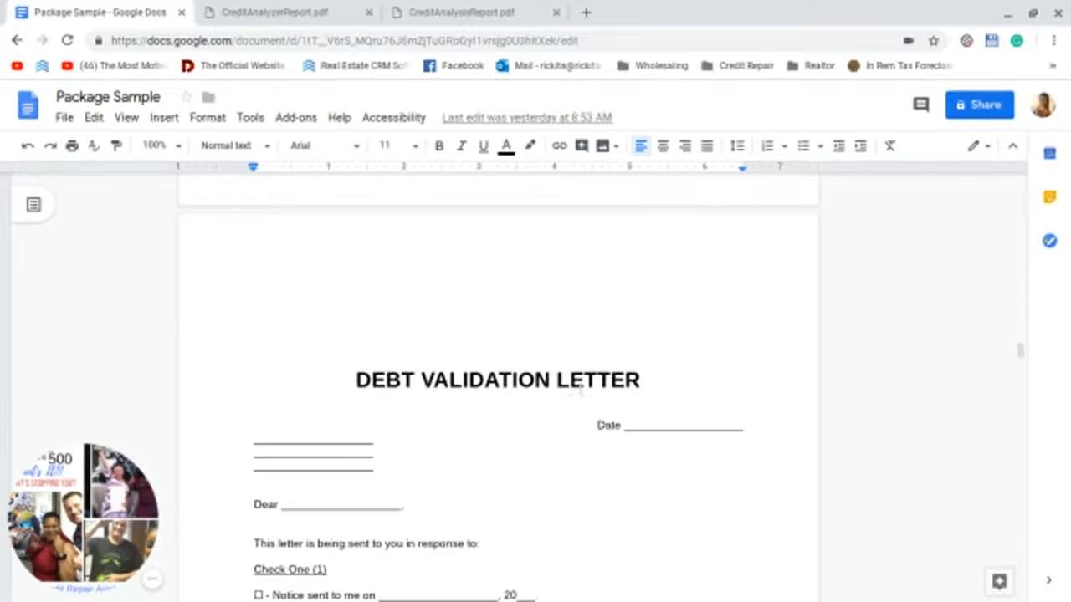
scroll(514, 394, down, 3)
scroll(514, 394, down, 10)
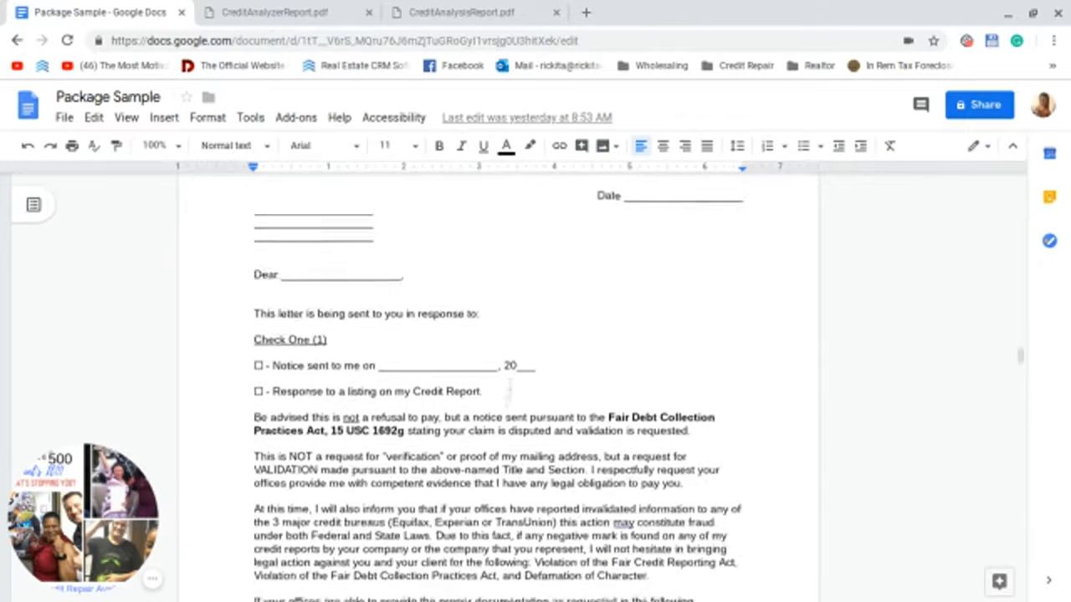
scroll(495, 424, down, 9)
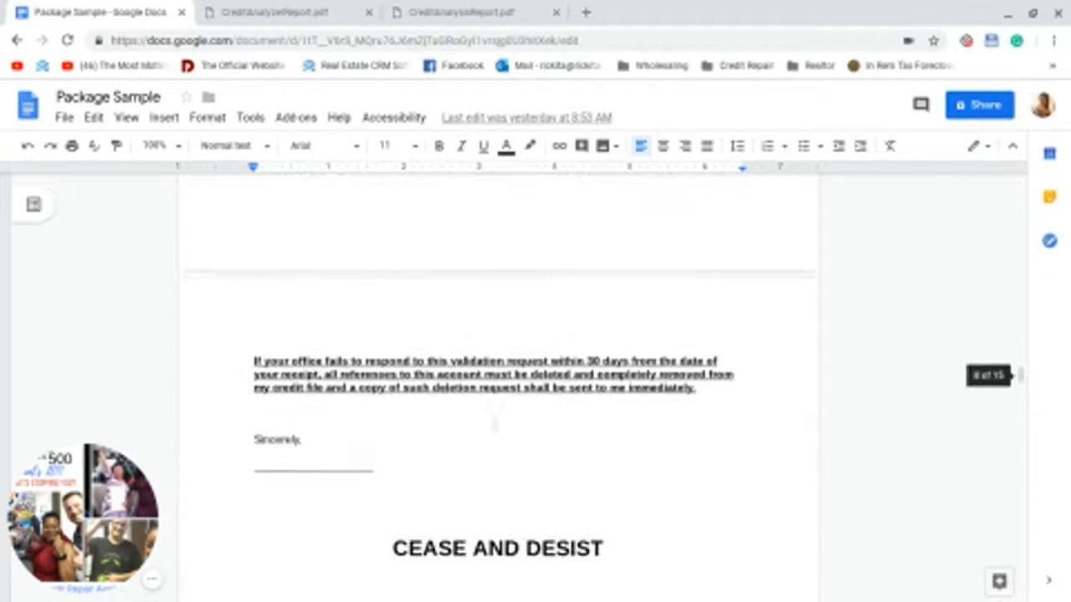
scroll(407, 410, down, 4)
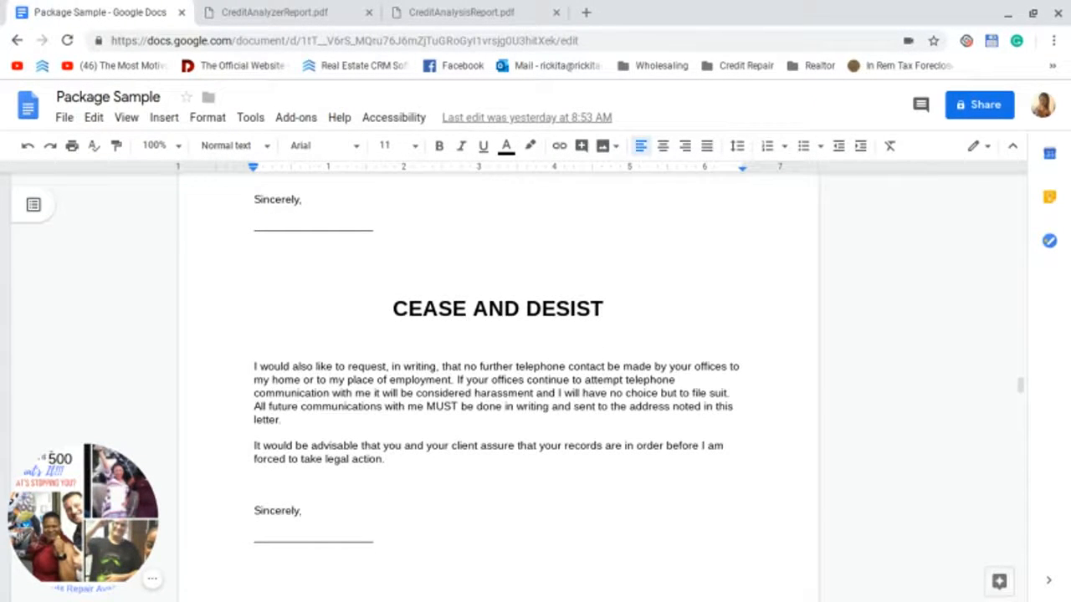
scroll(427, 393, down, 6)
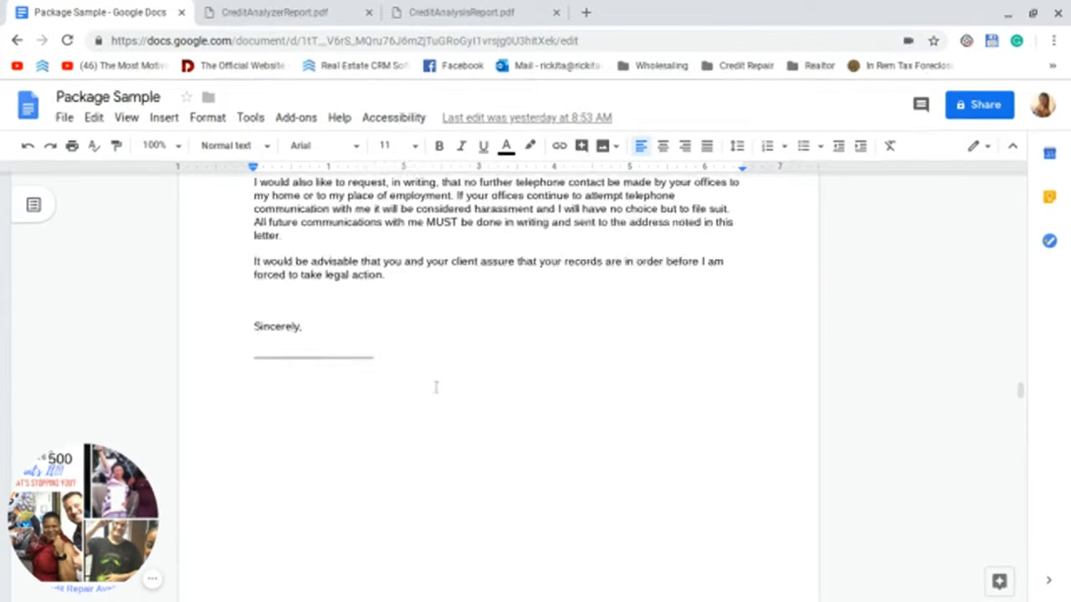
scroll(436, 387, down, 15)
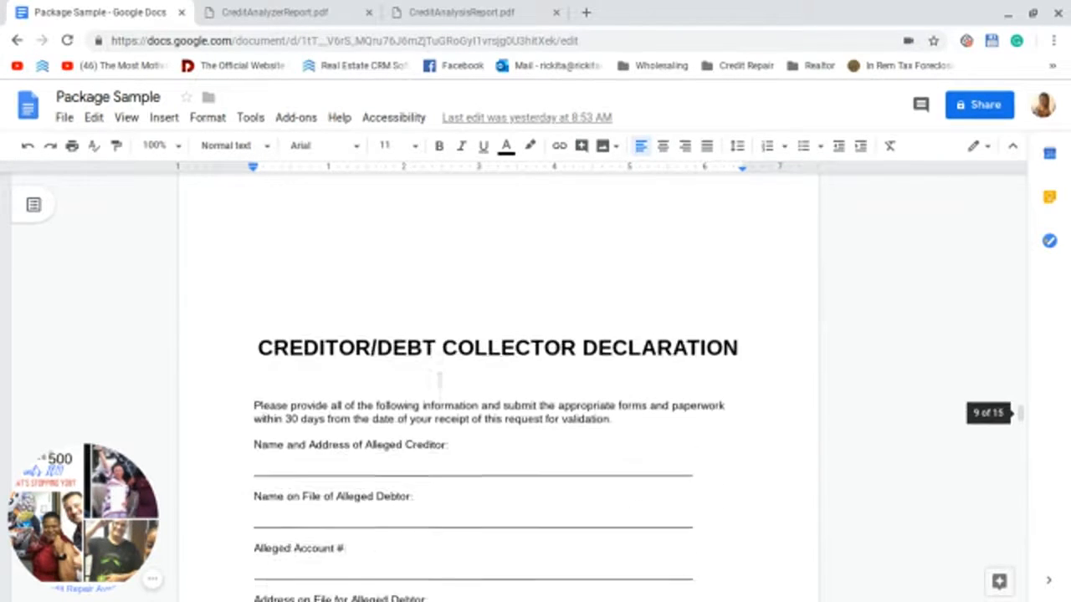
scroll(440, 379, down, 5)
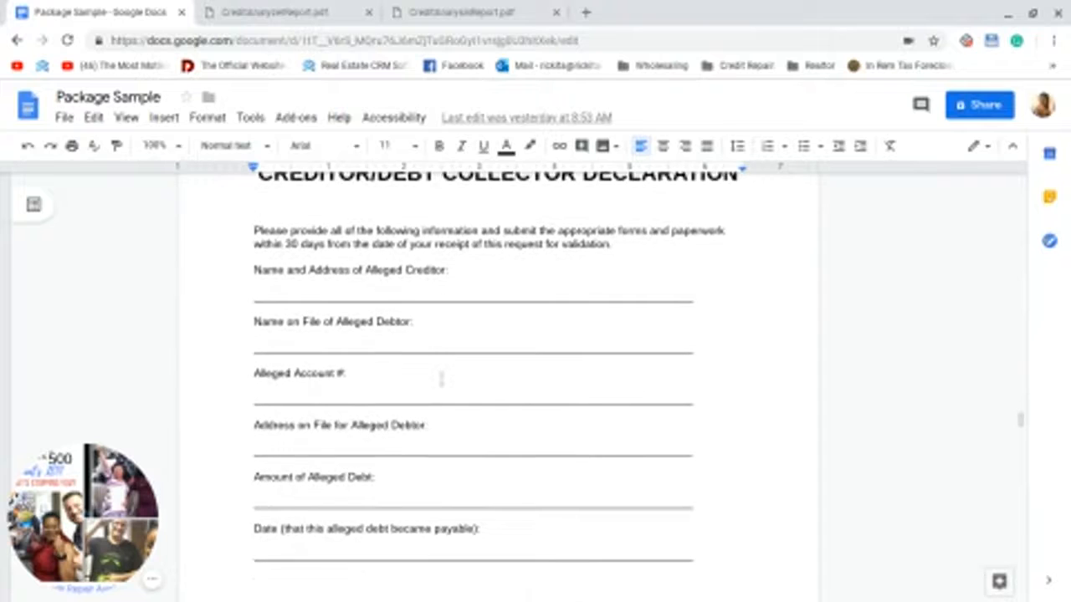
scroll(444, 372, down, 2)
scroll(444, 373, up, 2)
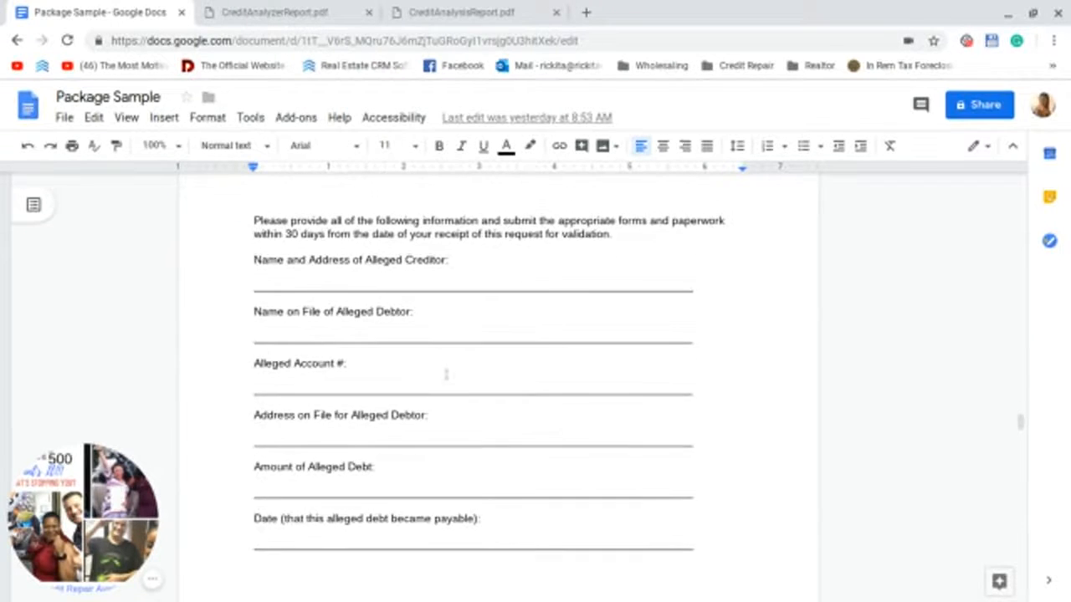
scroll(446, 374, up, 3)
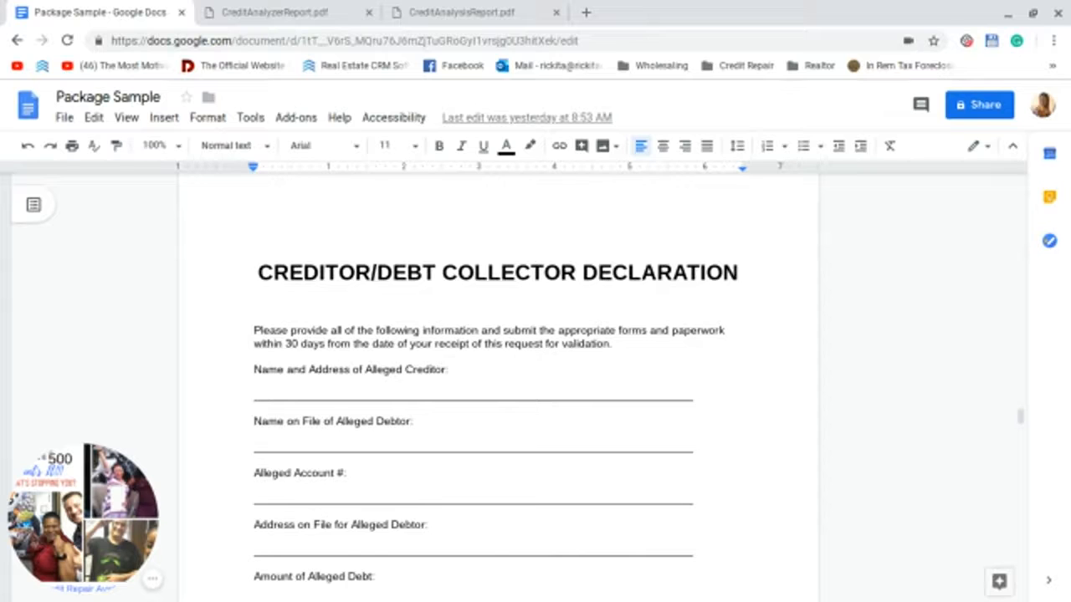
scroll(445, 374, down, 18)
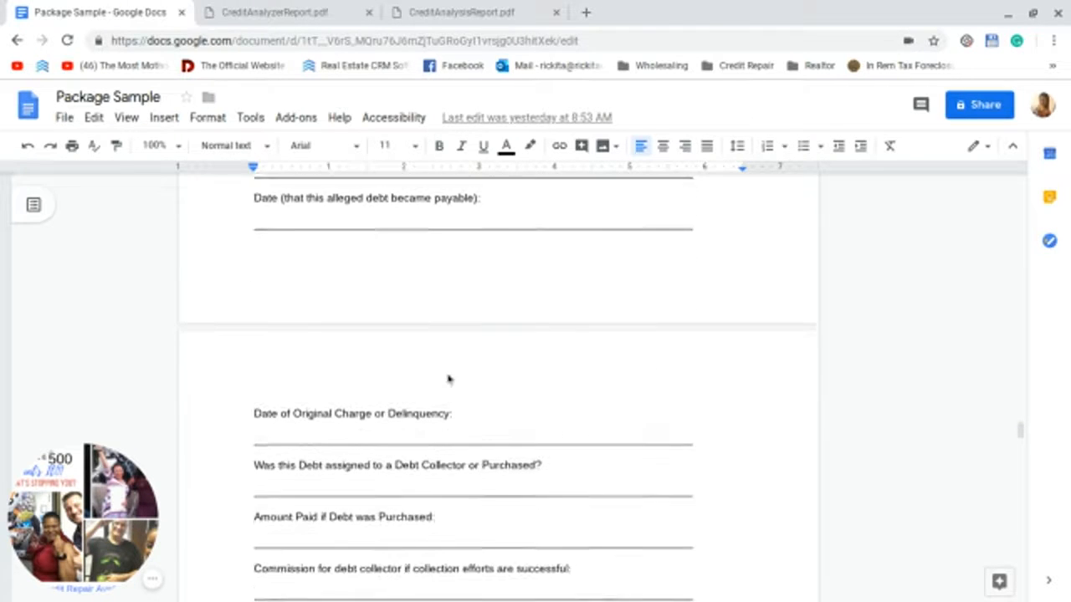
scroll(446, 374, down, 4)
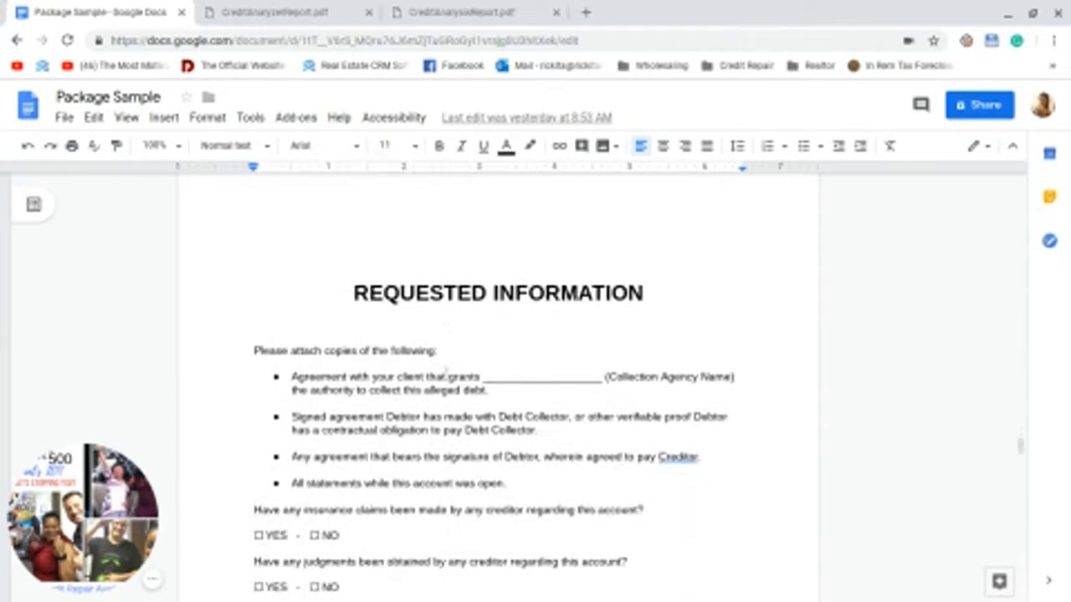
scroll(447, 373, down, 6)
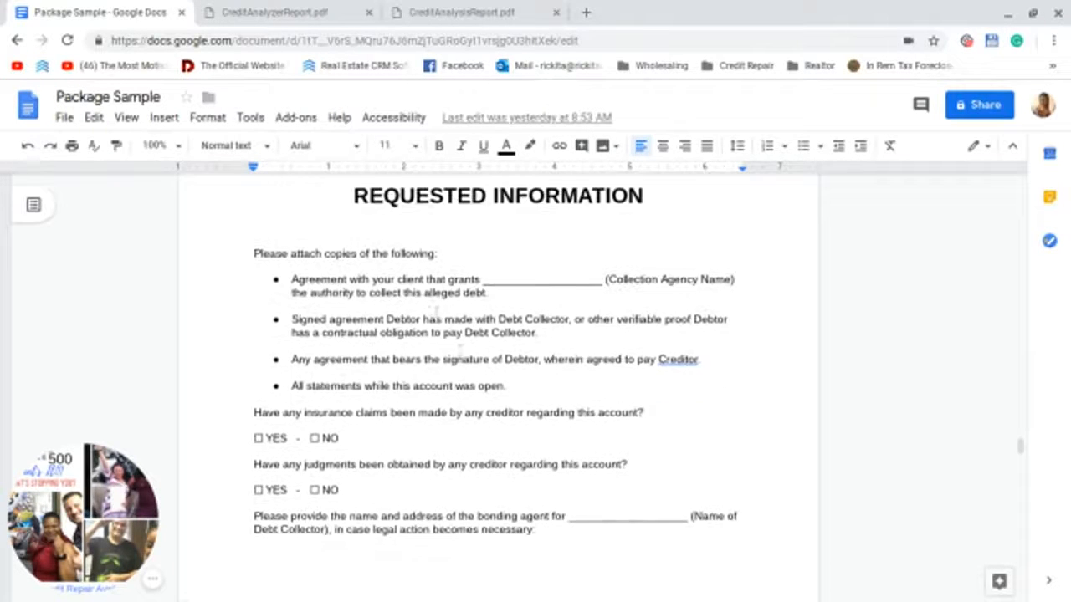
scroll(460, 338, down, 13)
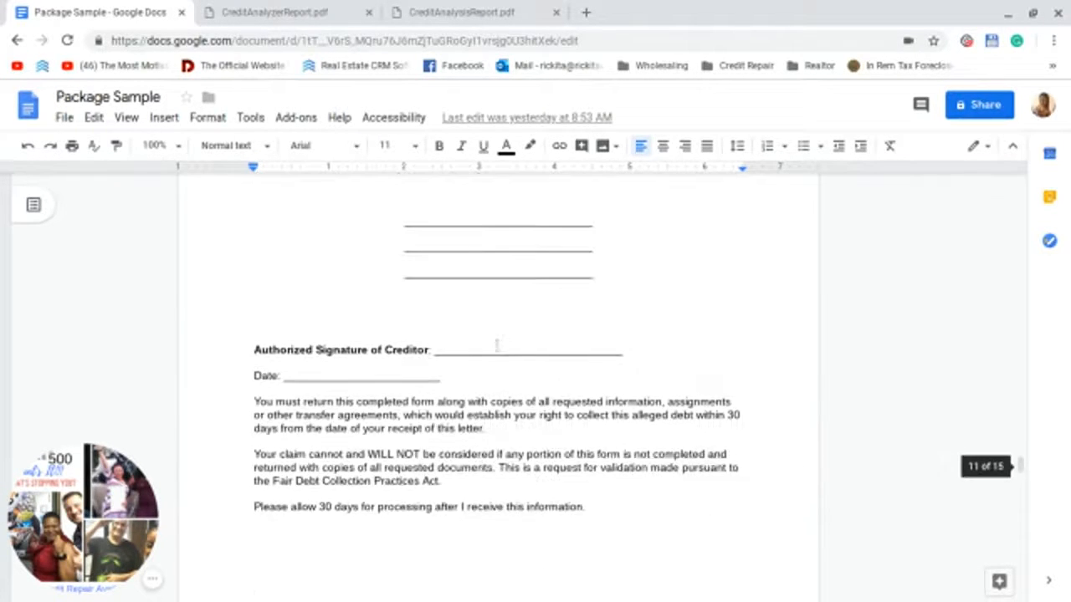
scroll(497, 345, down, 9)
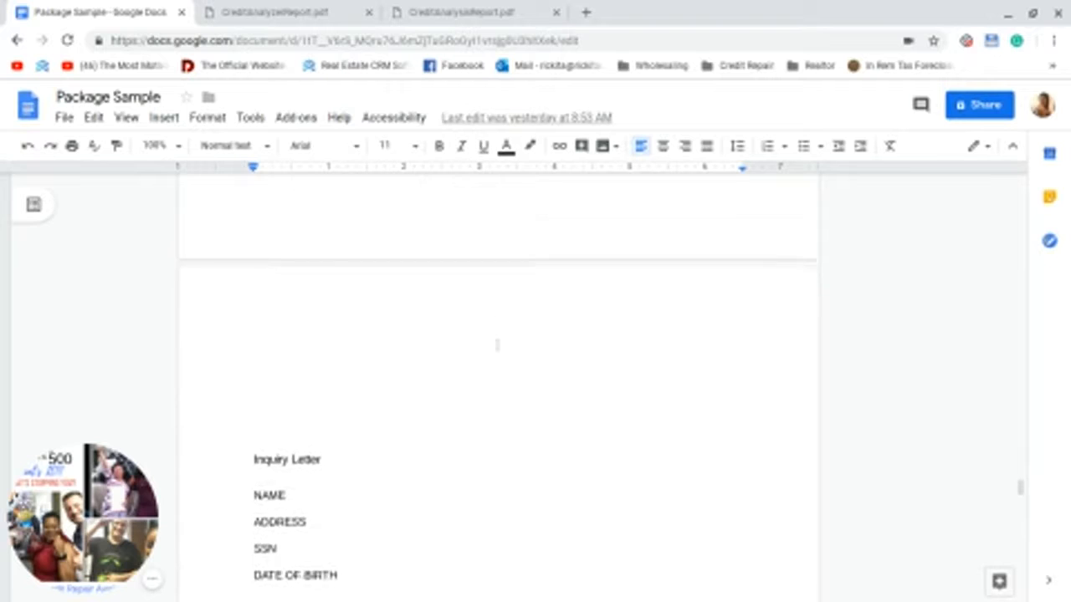
scroll(497, 345, down, 5)
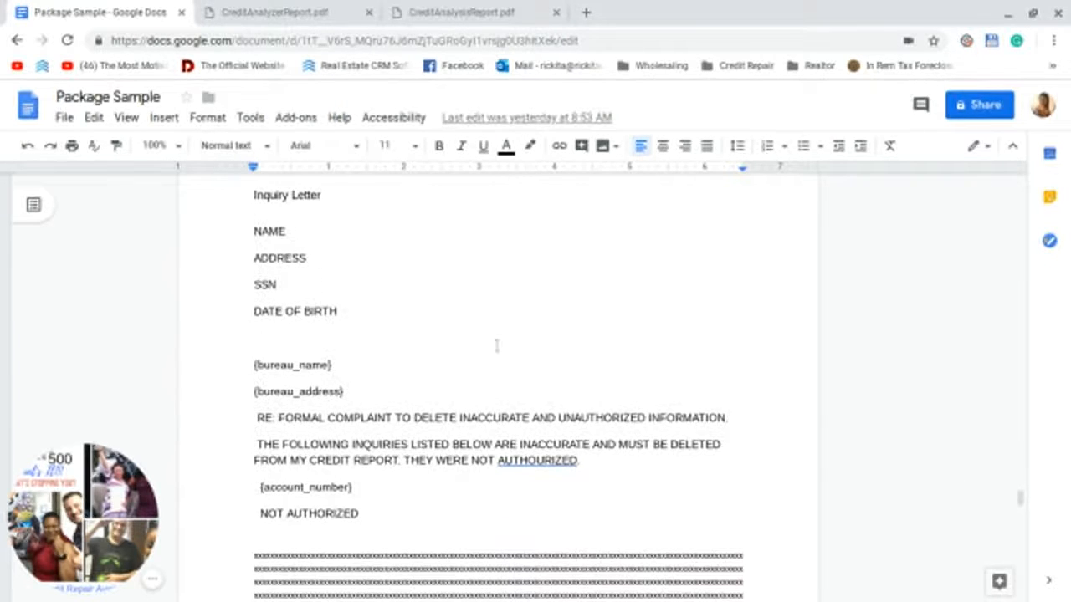
scroll(497, 344, down, 3)
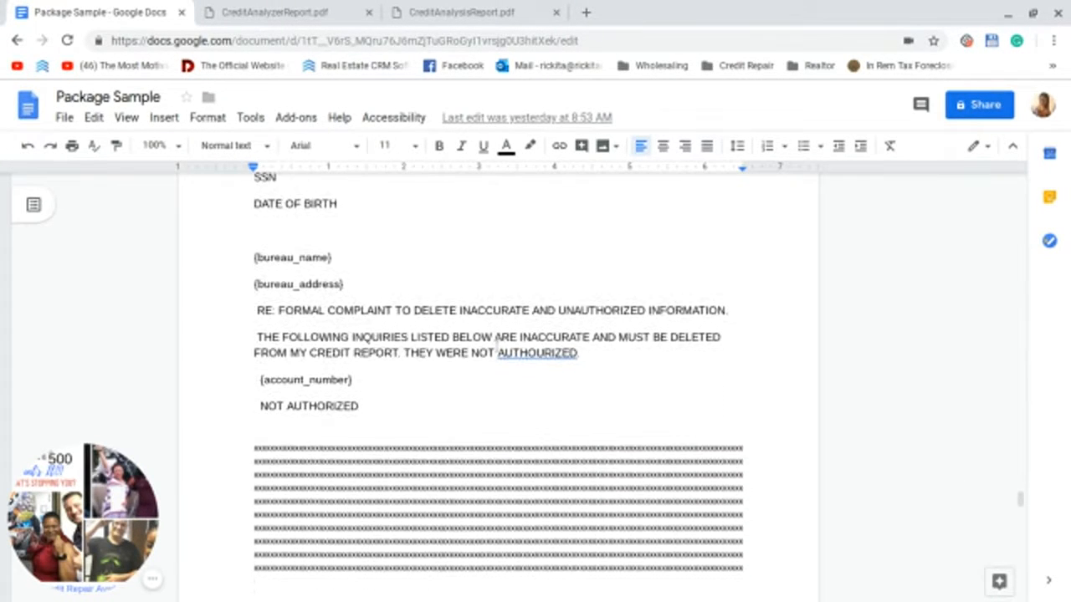
scroll(538, 335, down, 14)
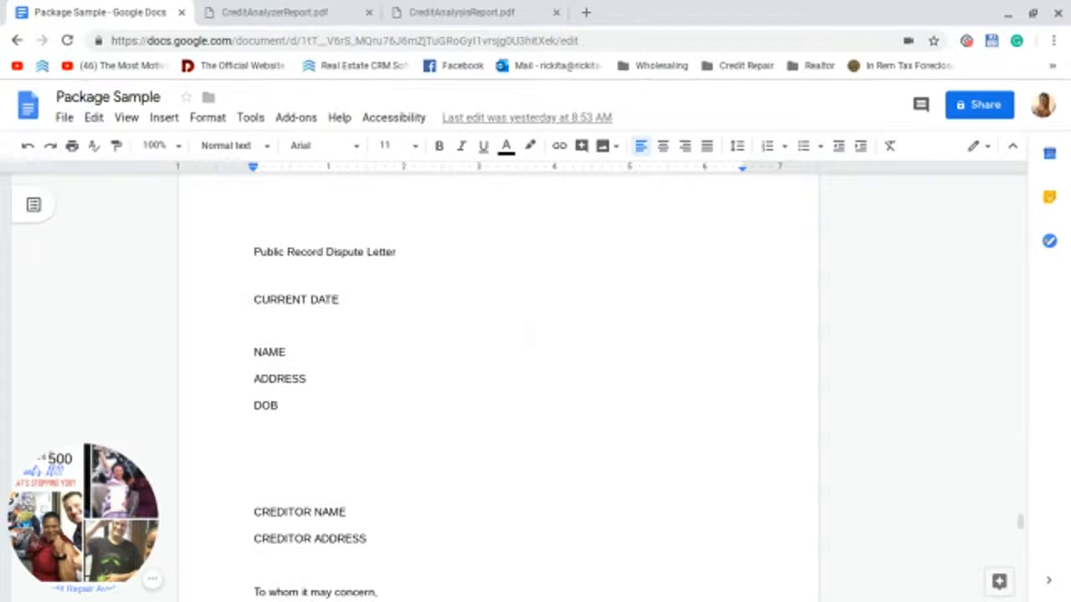
scroll(520, 342, down, 6)
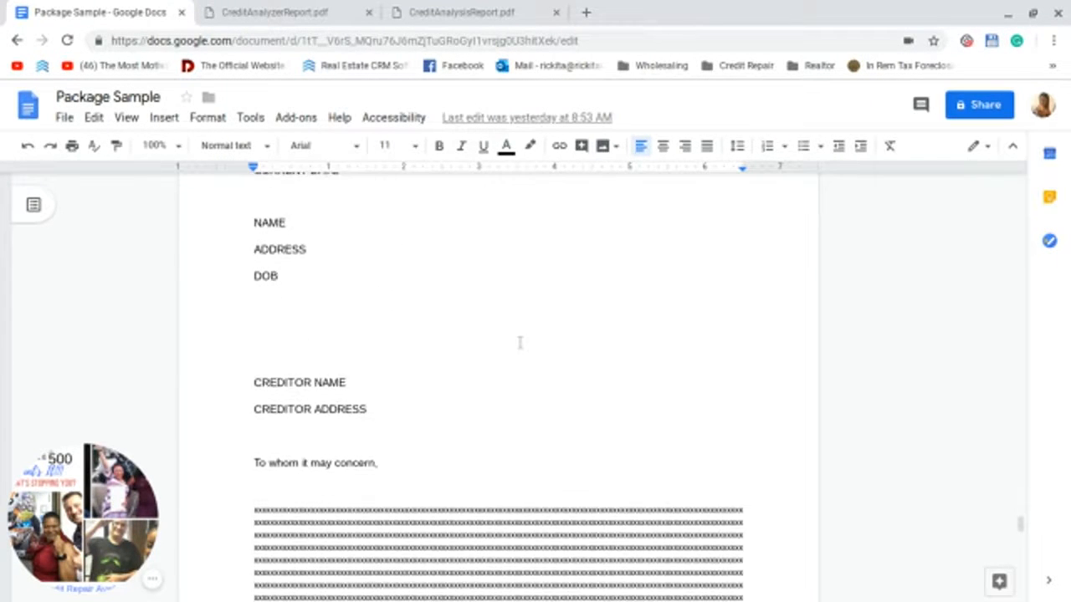
scroll(519, 340, down, 11)
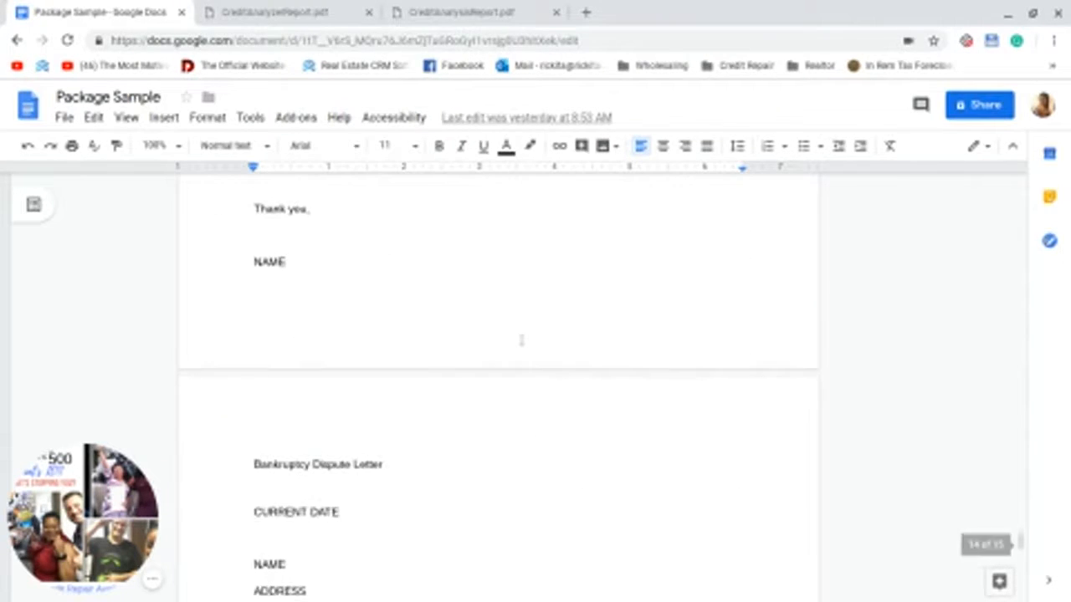
scroll(418, 272, down, 5)
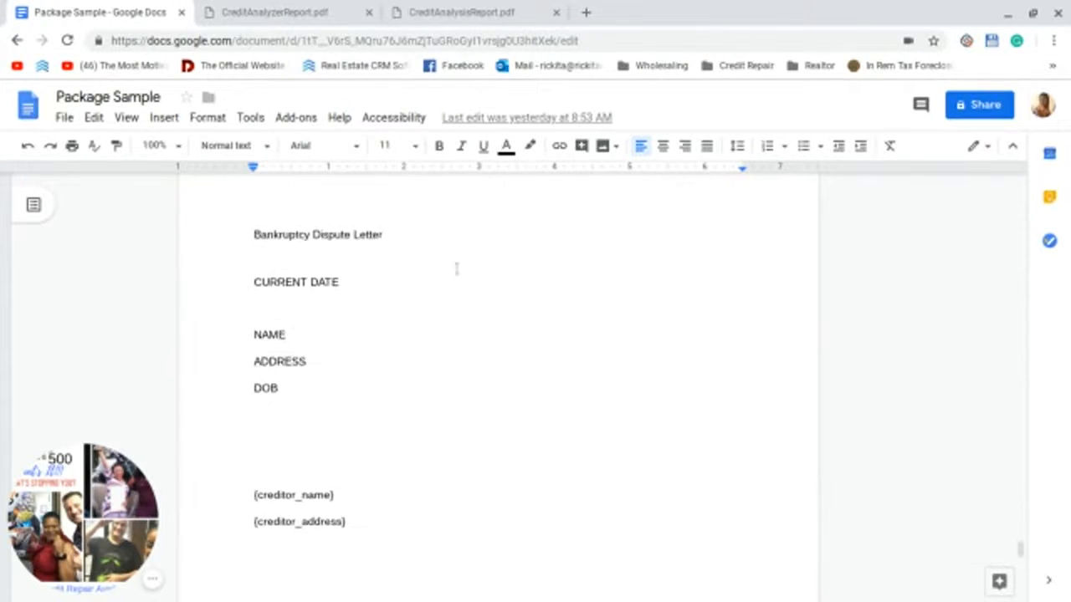
Step: Jump back to Letter #1 at the top, then switch to the CreditAnalyzerReport.pdf tab
scroll(456, 268, down, 12)
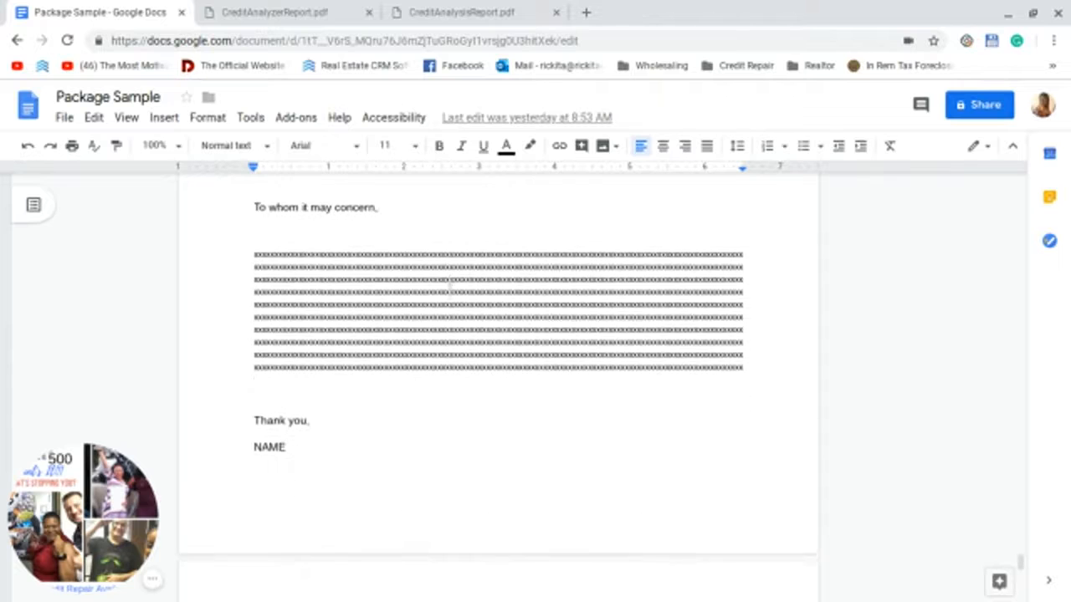
scroll(449, 289, down, 4)
scroll(452, 285, up, 20)
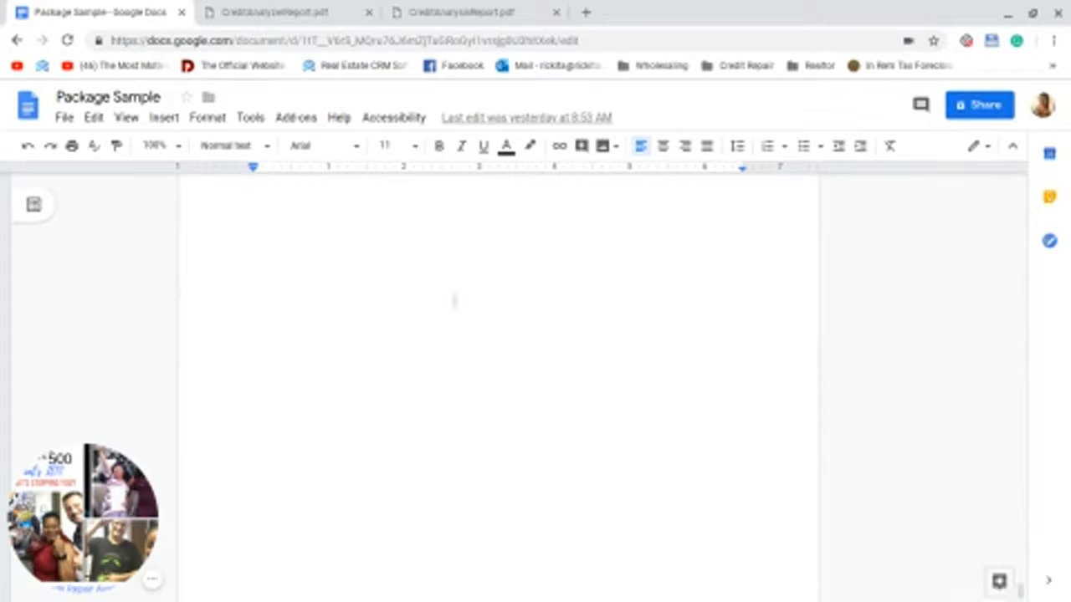
scroll(478, 263, up, 10)
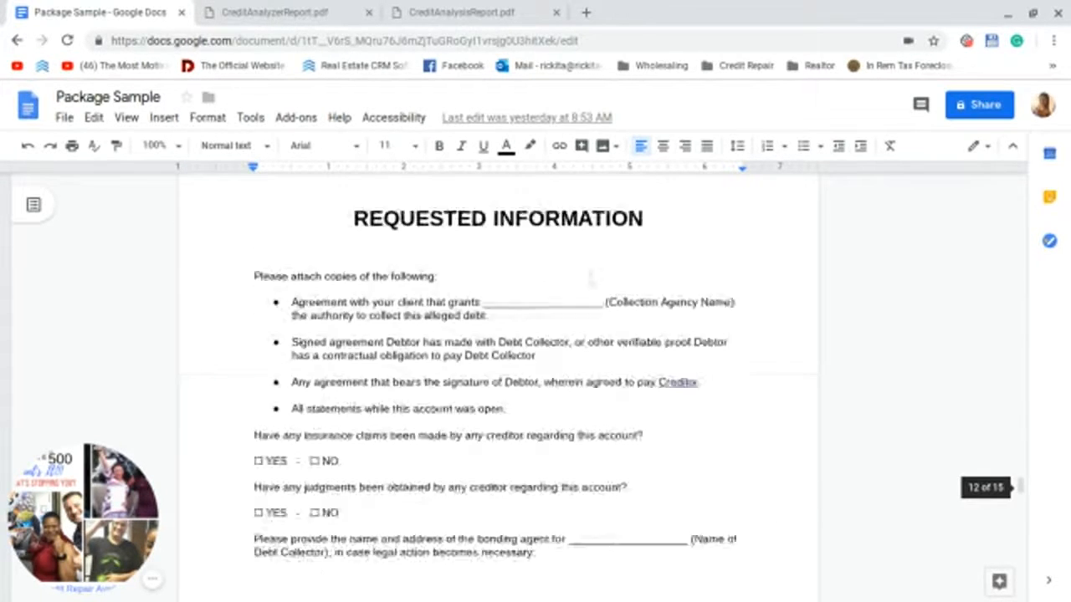
drag(1021, 443, 1037, 171)
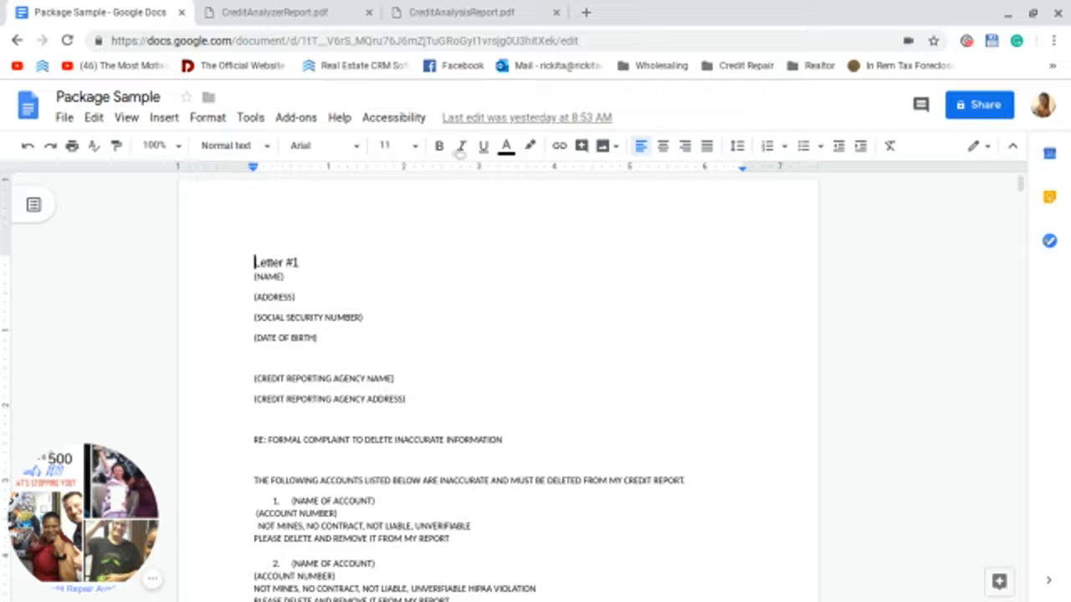
click(350, 21)
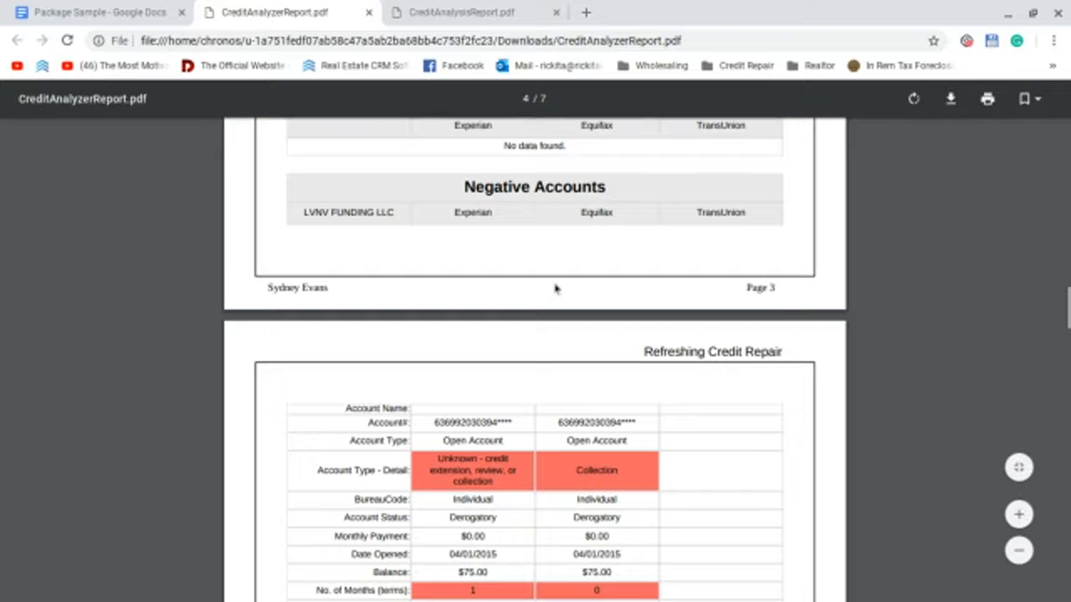
Step: Review page 4's derogatory collection accounts and the Experian, Equifax and TransUnion discrepancies
scroll(554, 288, down, 1)
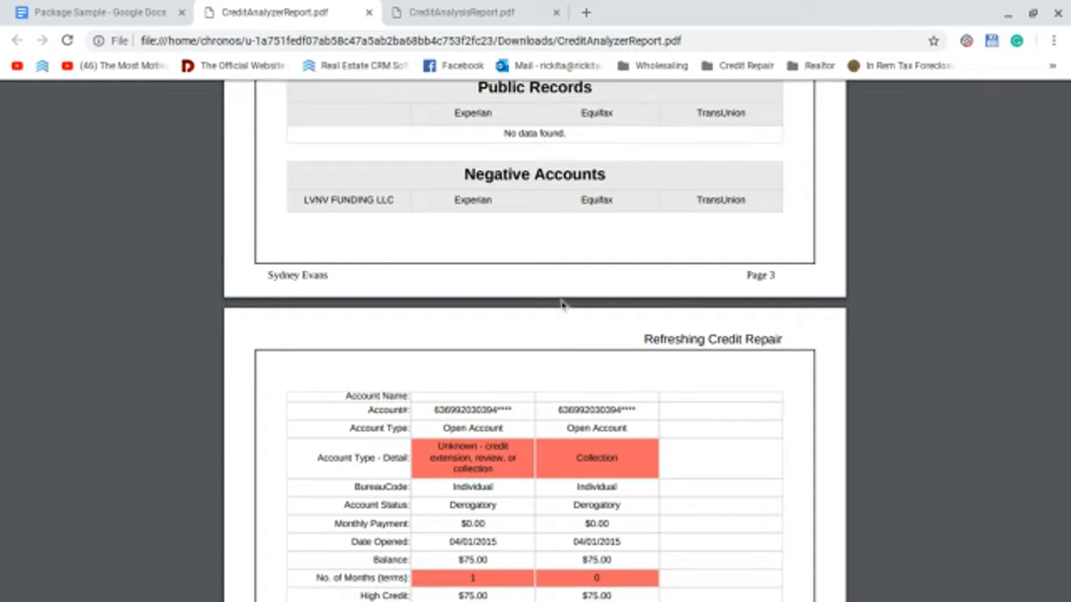
scroll(561, 306, down, 3)
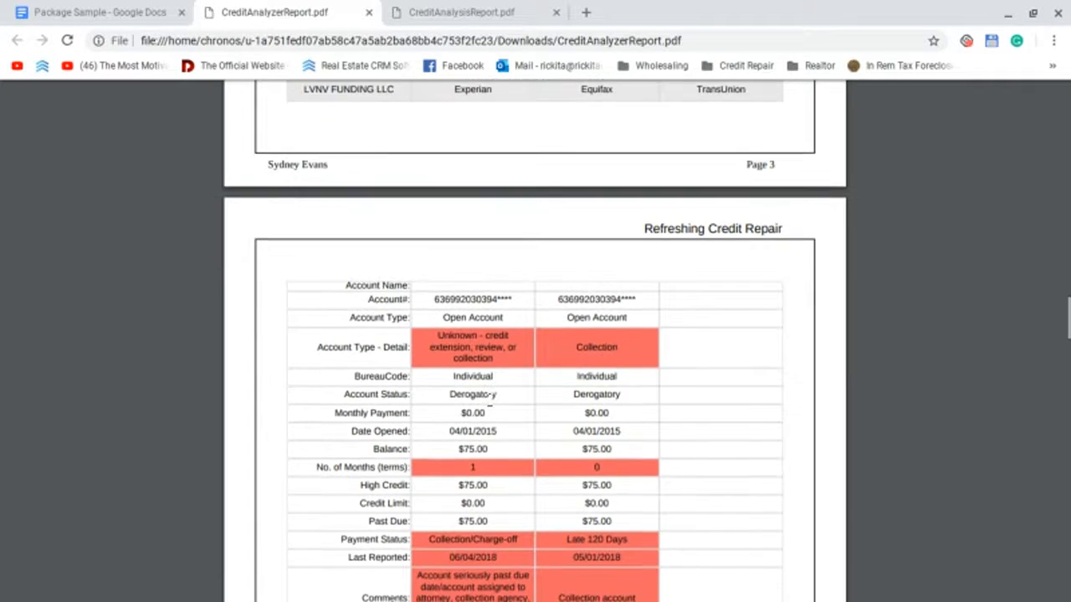
scroll(490, 398, down, 1)
scroll(491, 396, up, 2)
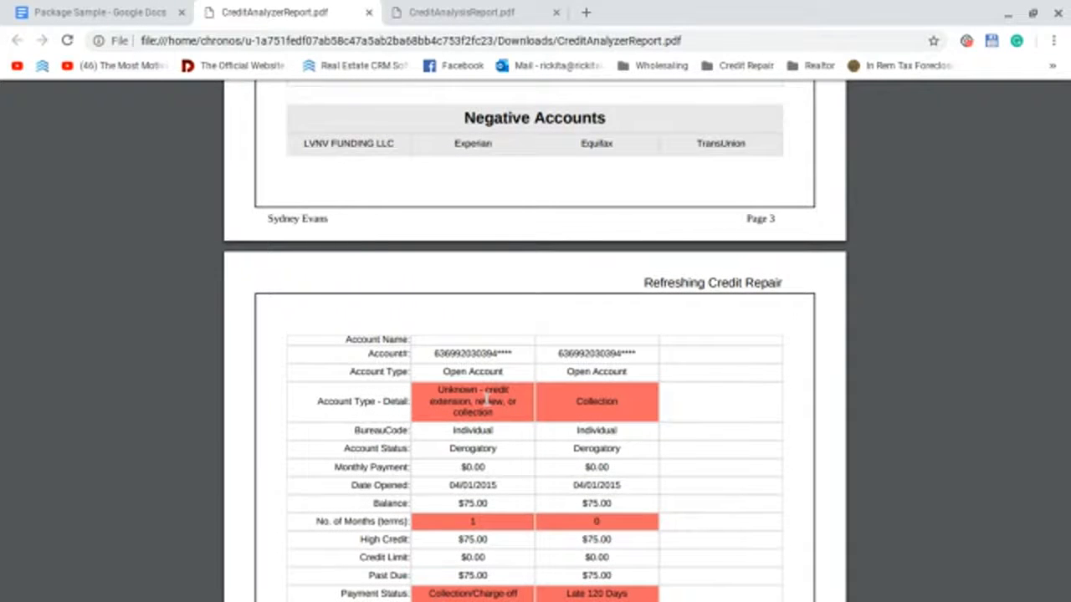
scroll(488, 399, down, 1)
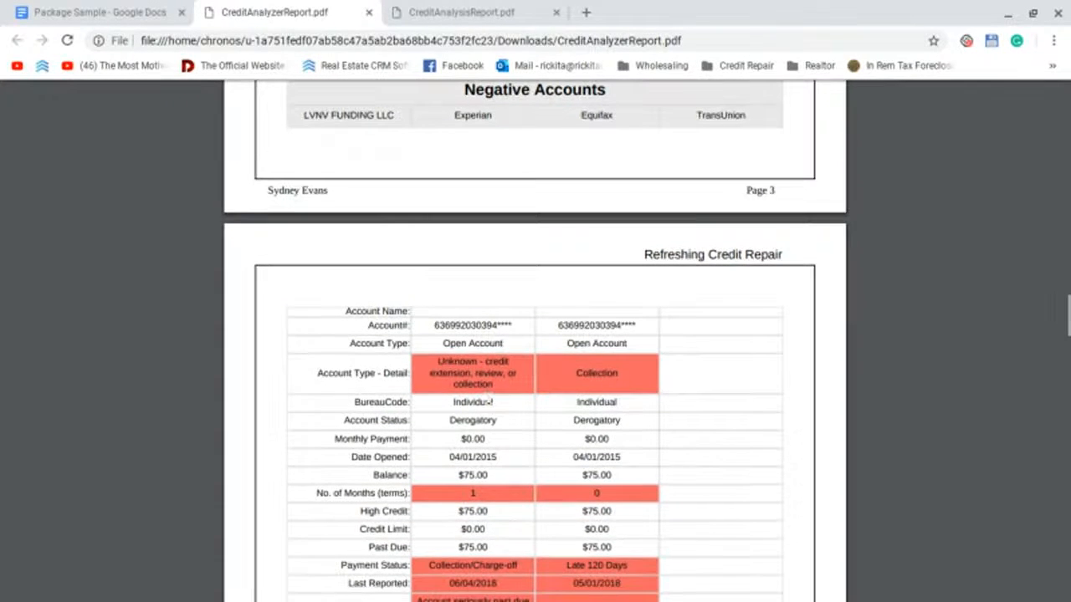
scroll(489, 402, down, 1)
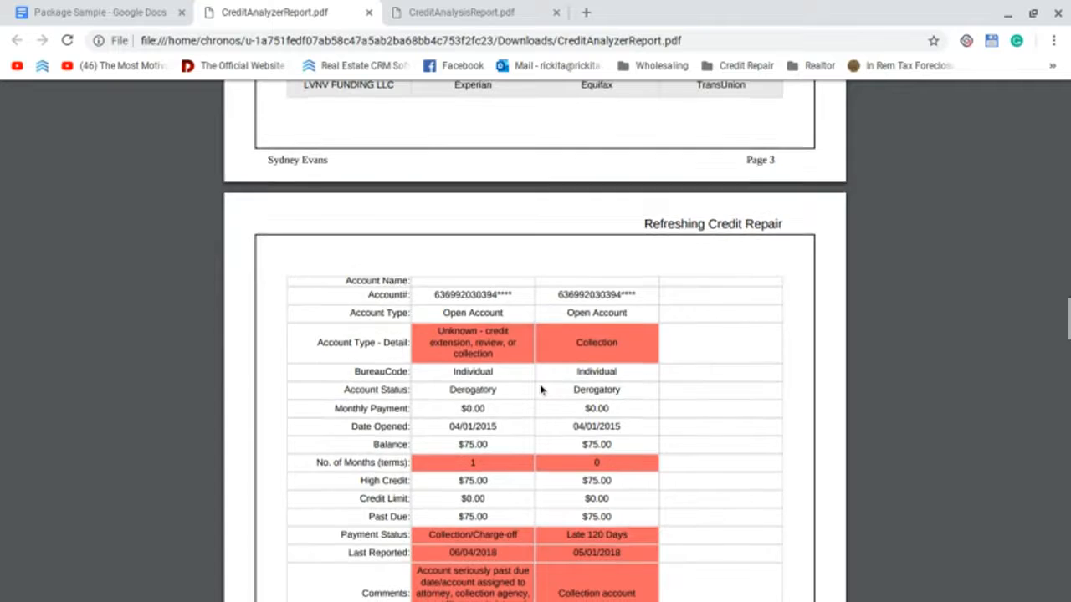
scroll(540, 387, down, 3)
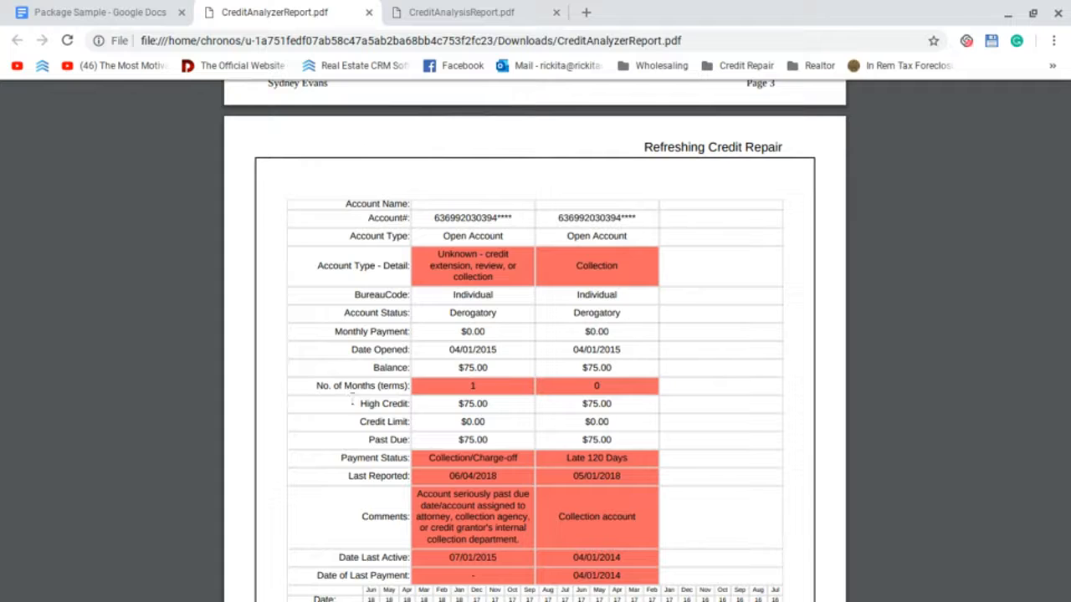
scroll(534, 384, up, 3)
scroll(382, 224, up, 3)
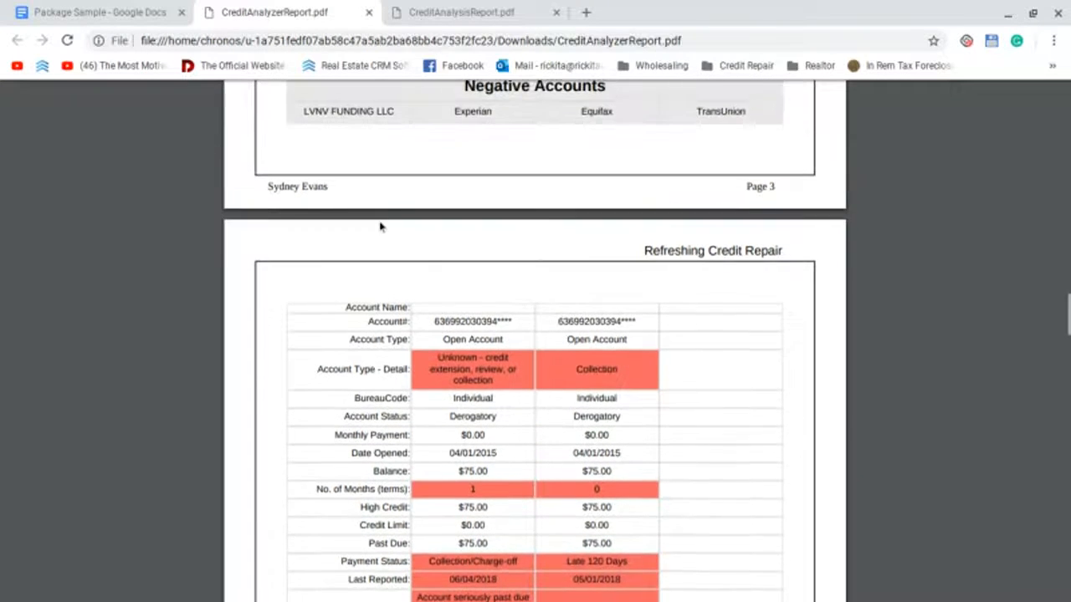
scroll(384, 180, up, 1)
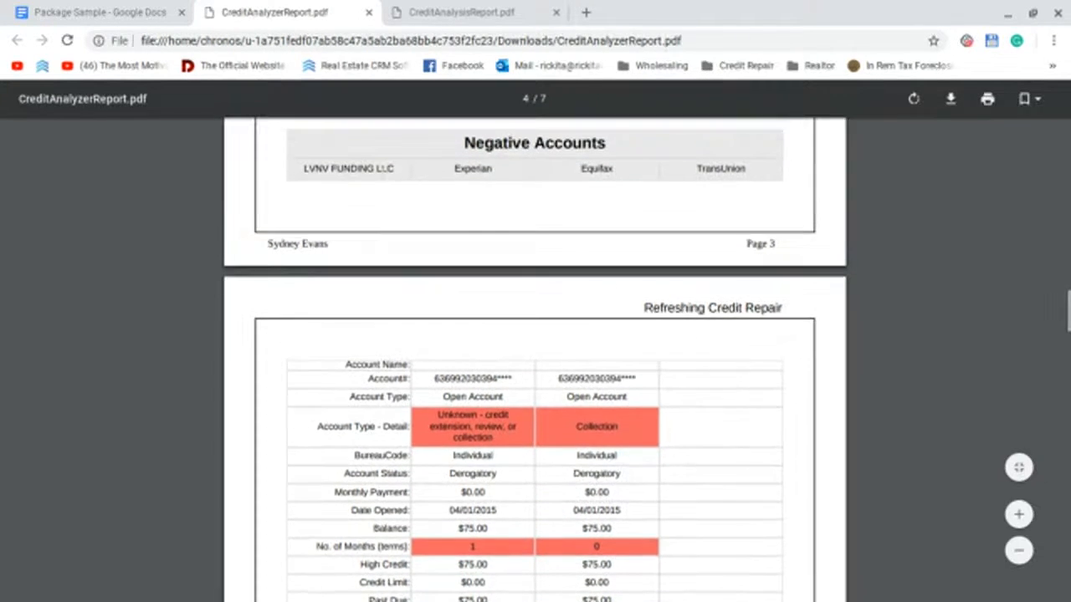
scroll(375, 262, down, 1)
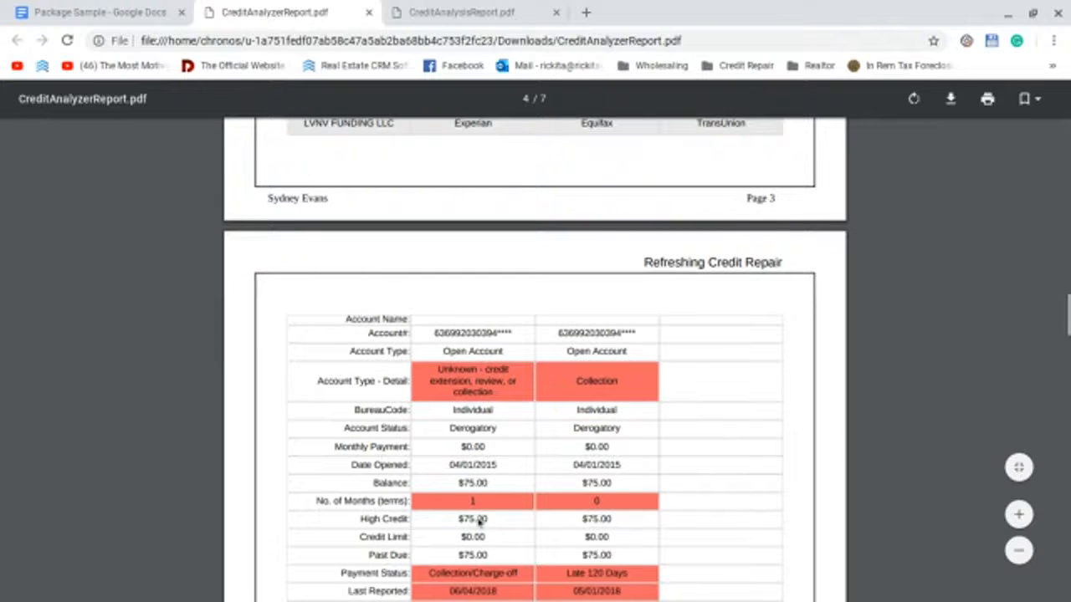
scroll(492, 251, up, 1)
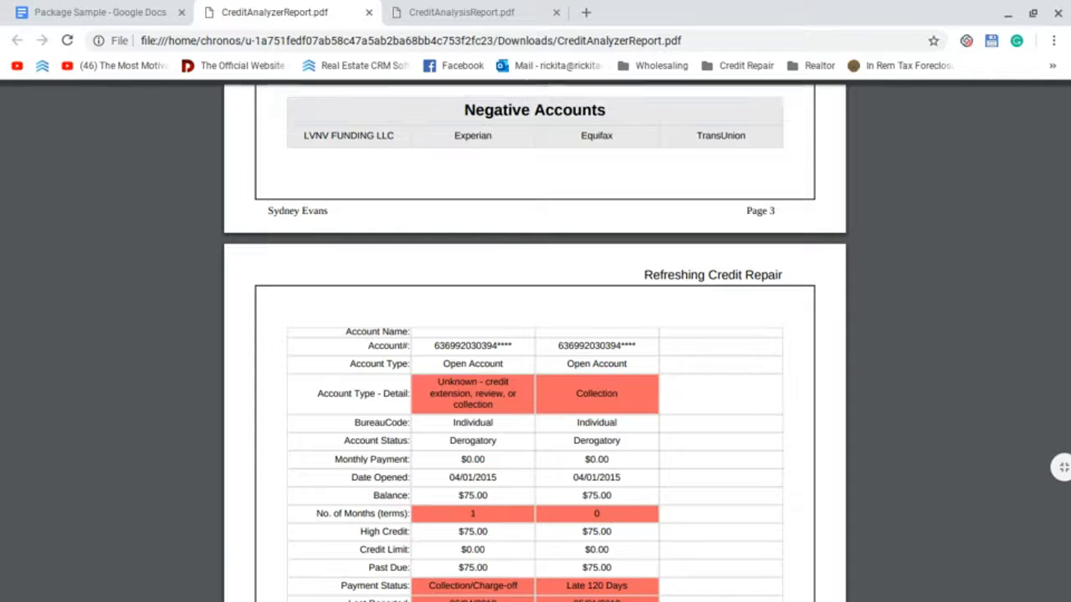
scroll(457, 574, down, 1)
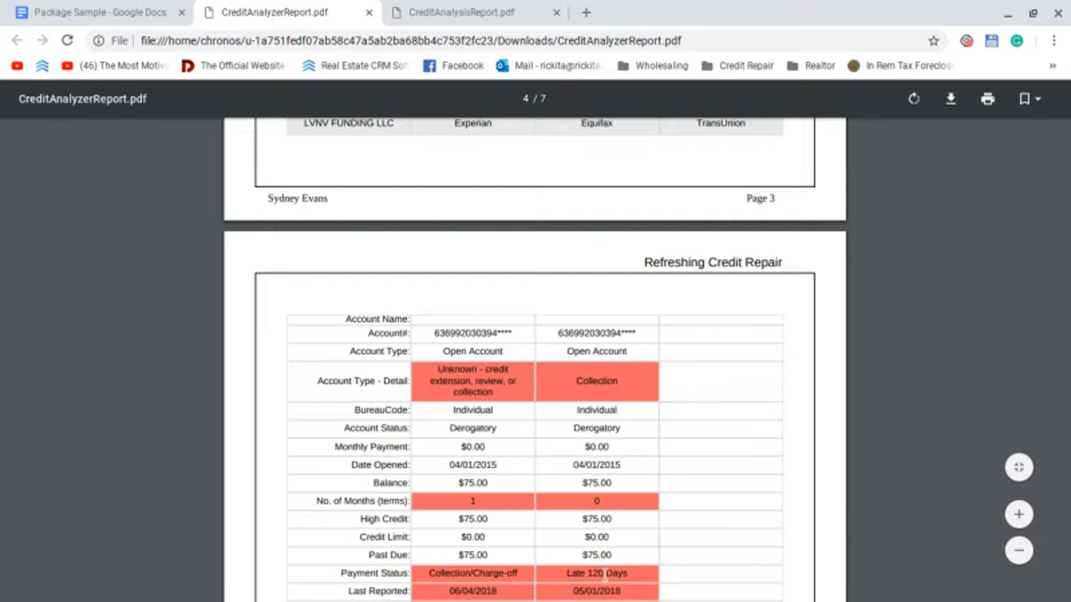
scroll(603, 573, down, 1)
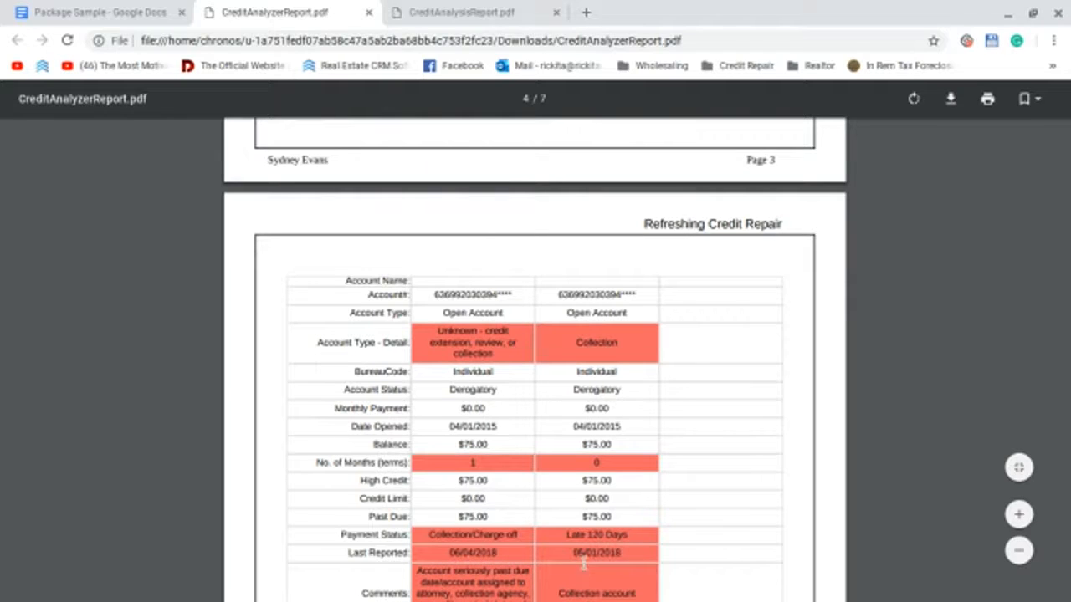
scroll(622, 565, down, 1)
scroll(623, 566, down, 3)
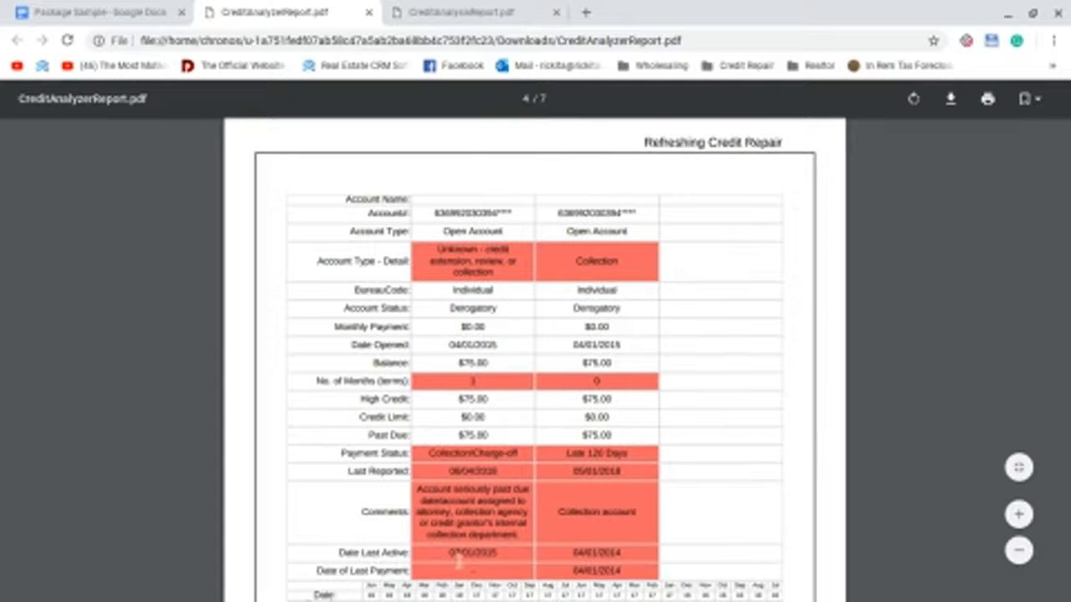
scroll(497, 286, down, 1)
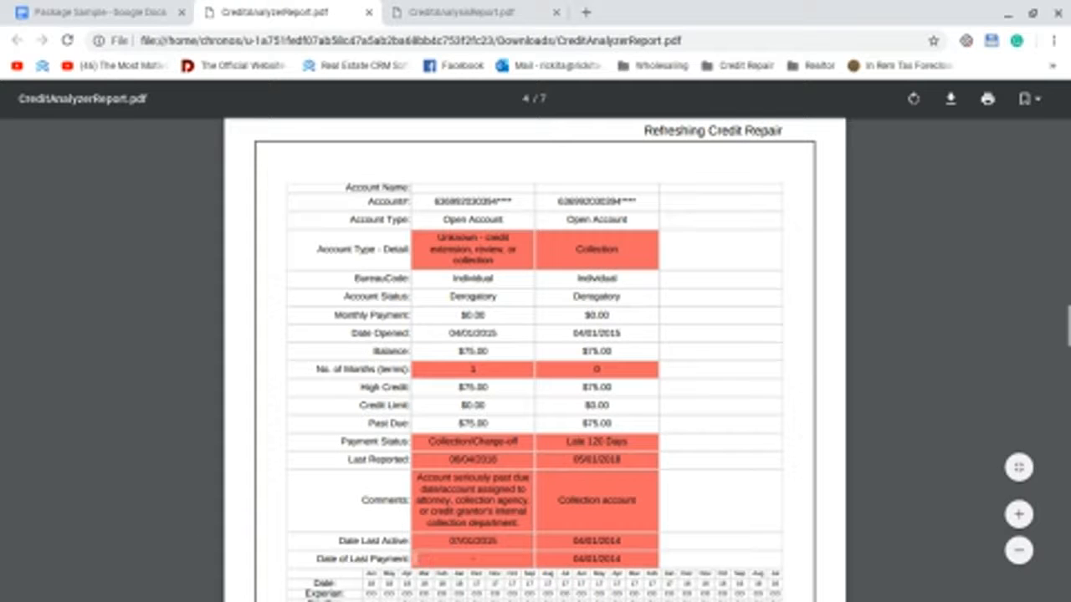
scroll(535, 360, down, 3)
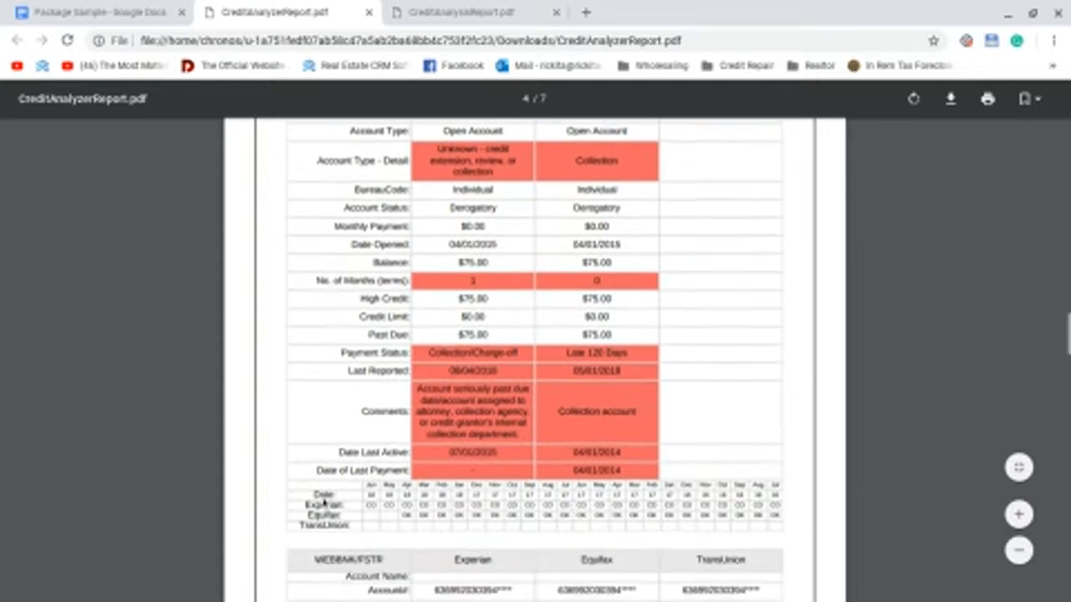
scroll(525, 445, down, 4)
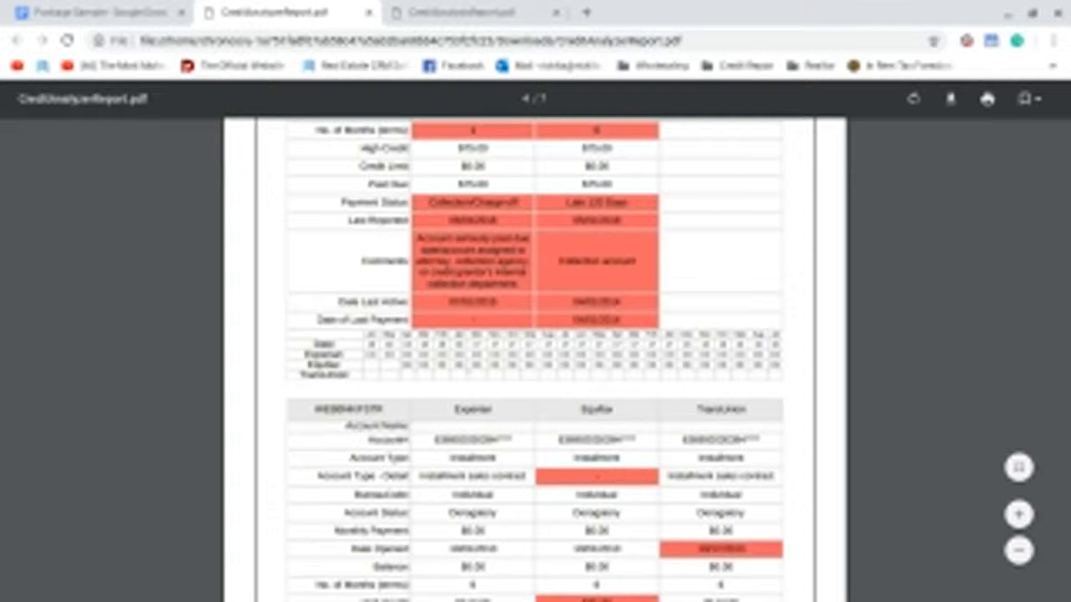
scroll(536, 360, up, 2)
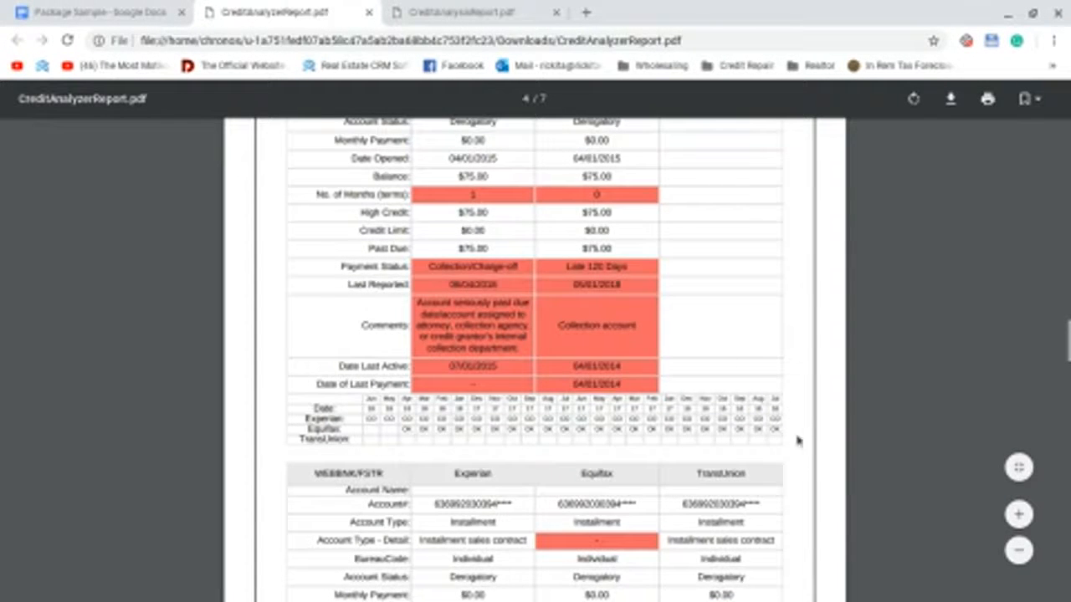
scroll(669, 327, up, 1)
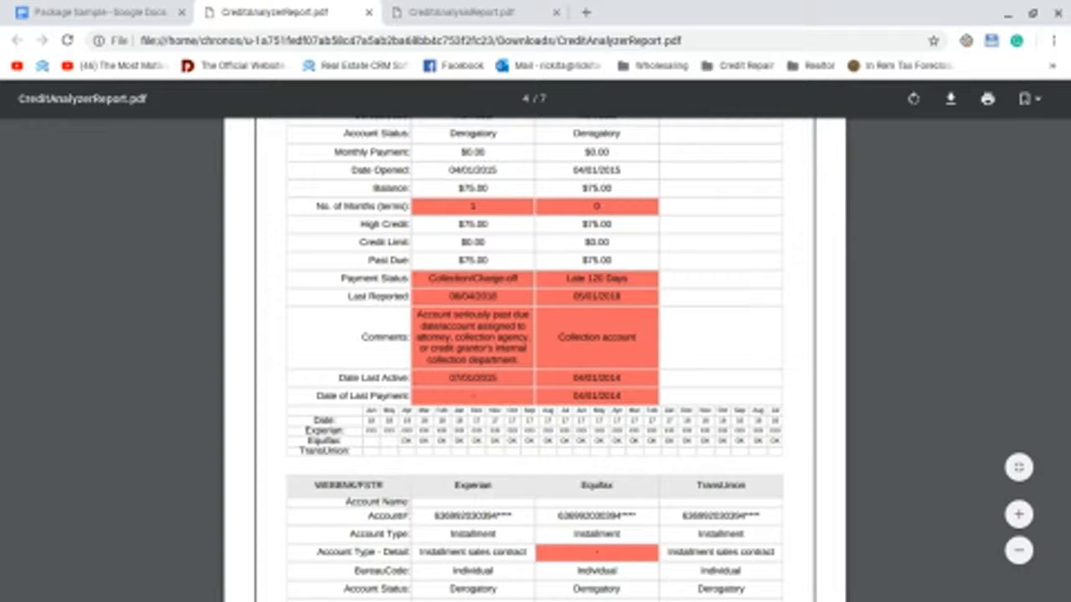
scroll(534, 359, down, 8)
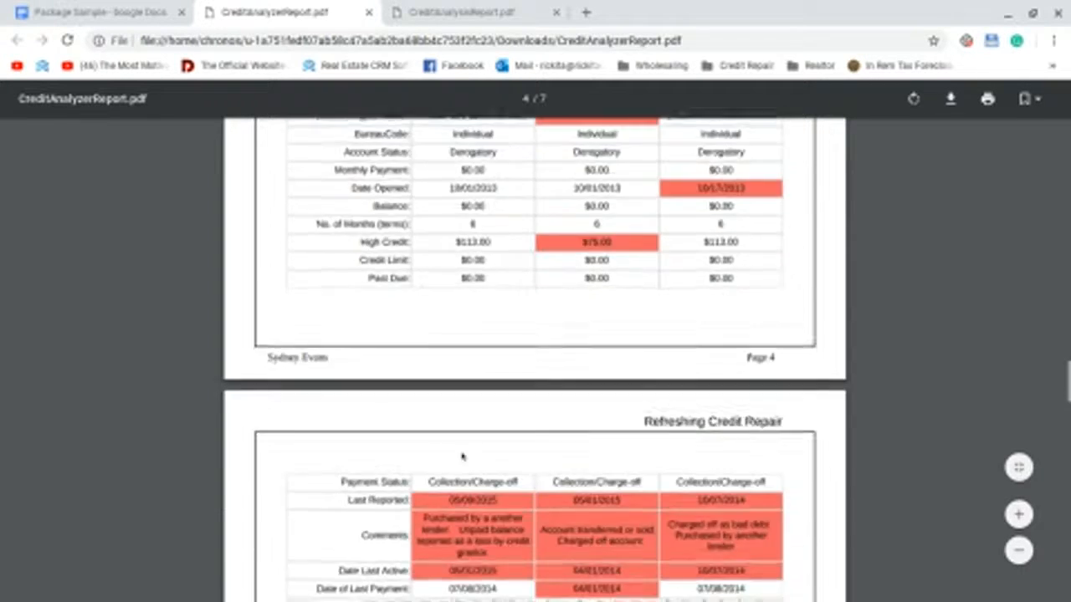
scroll(534, 360, down, 1)
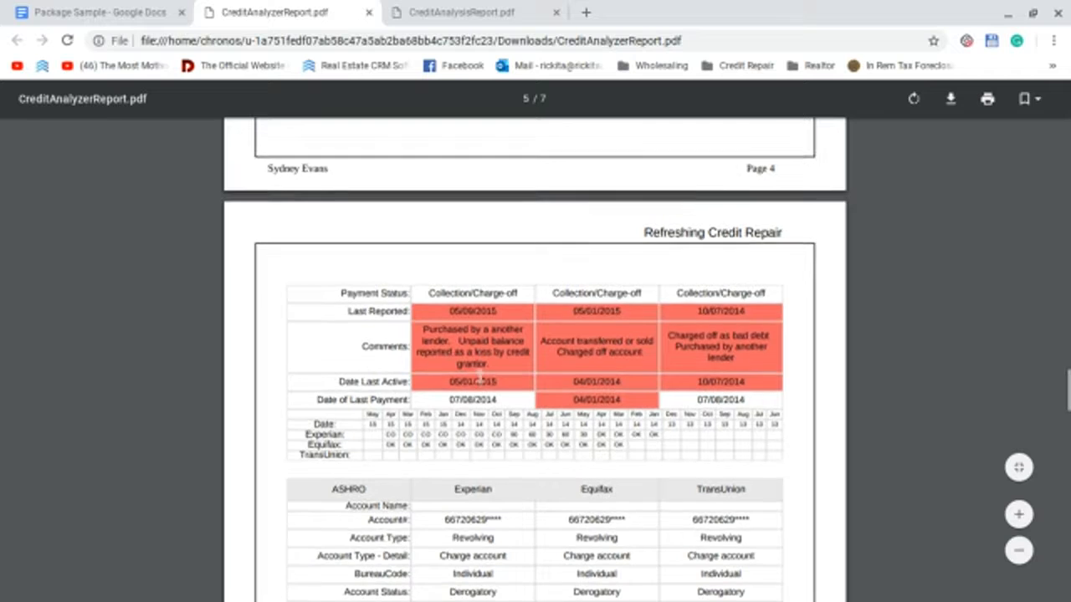
scroll(480, 377, up, 3)
scroll(465, 333, up, 2)
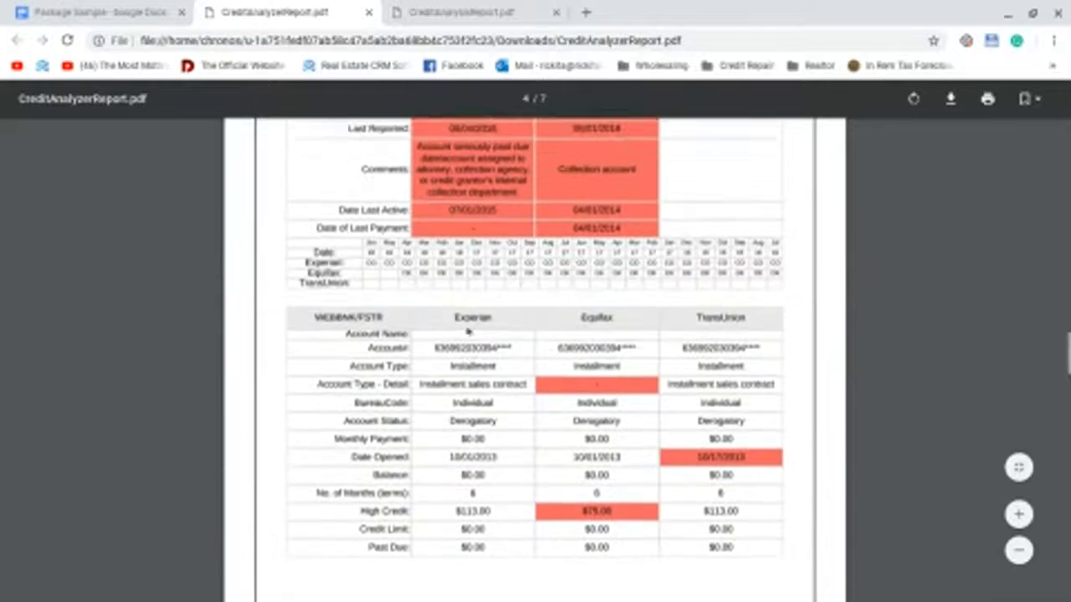
scroll(535, 284, down, 2)
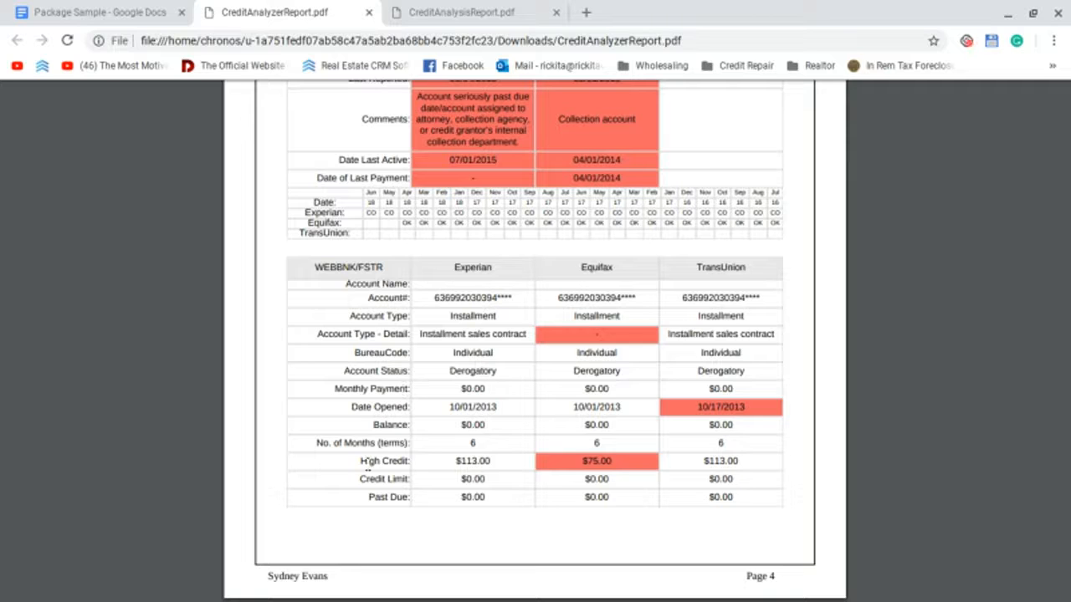
Step: Scroll to page 3's Negative Accounts table showing LVNV FUNDING LLC's $75.00 collection account
scroll(394, 458, down, 5)
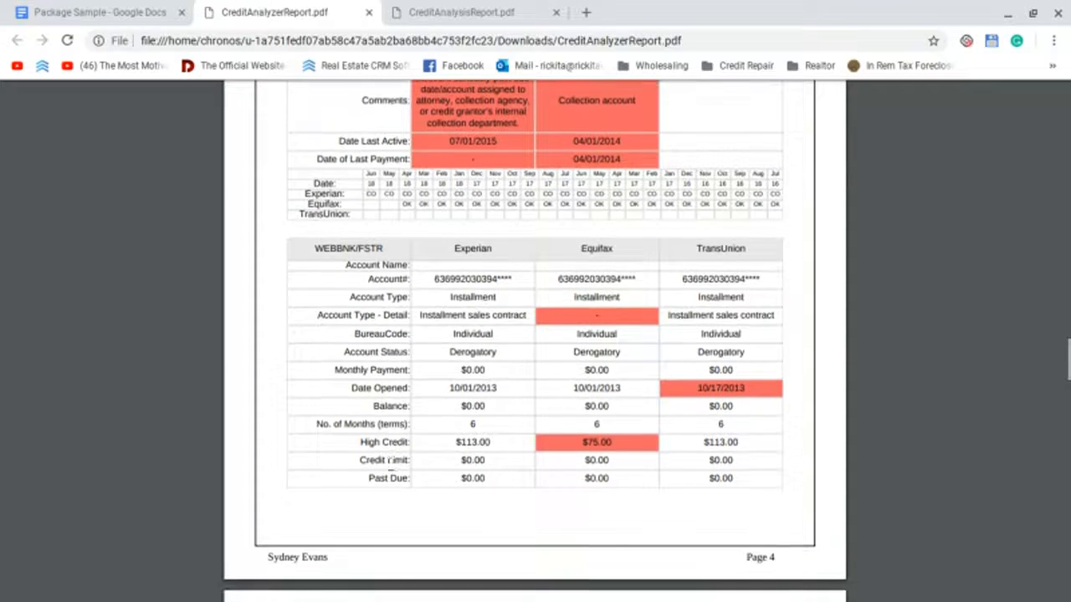
scroll(381, 474, down, 3)
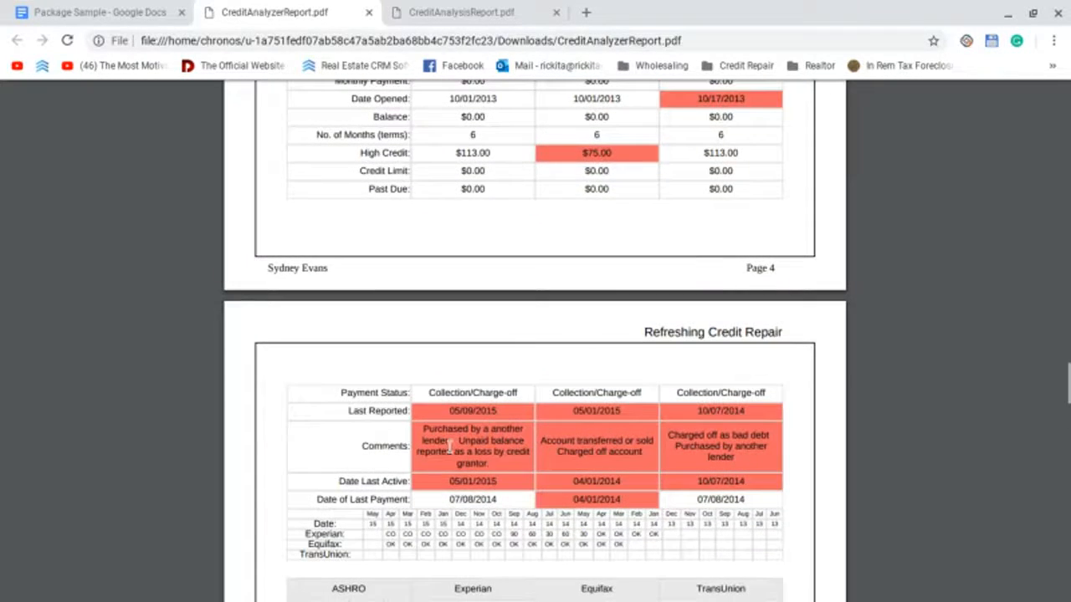
scroll(447, 451, down, 1)
scroll(441, 470, down, 1)
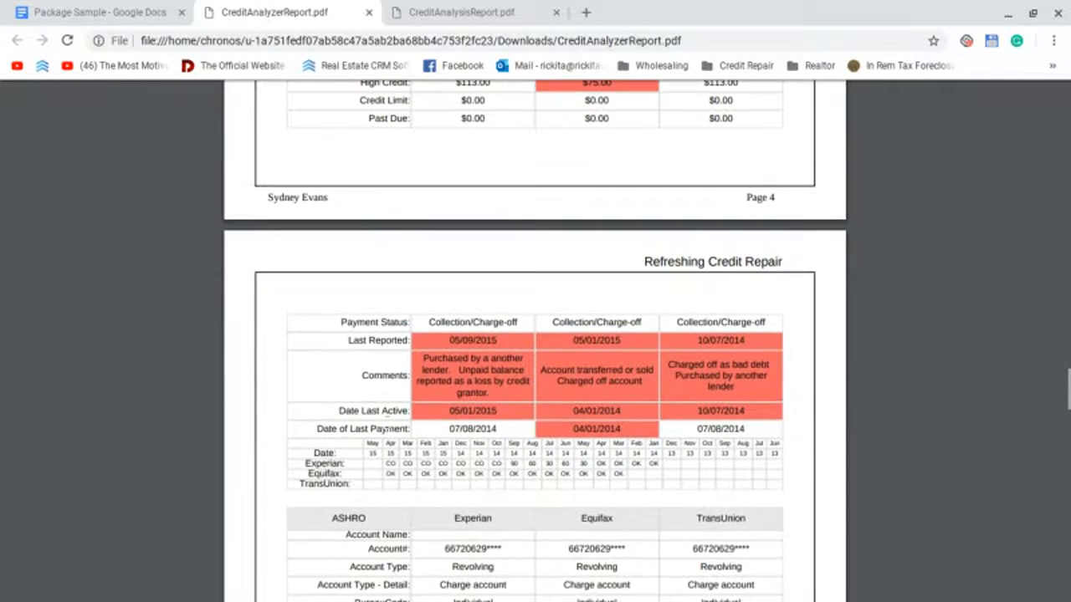
scroll(449, 368, down, 1)
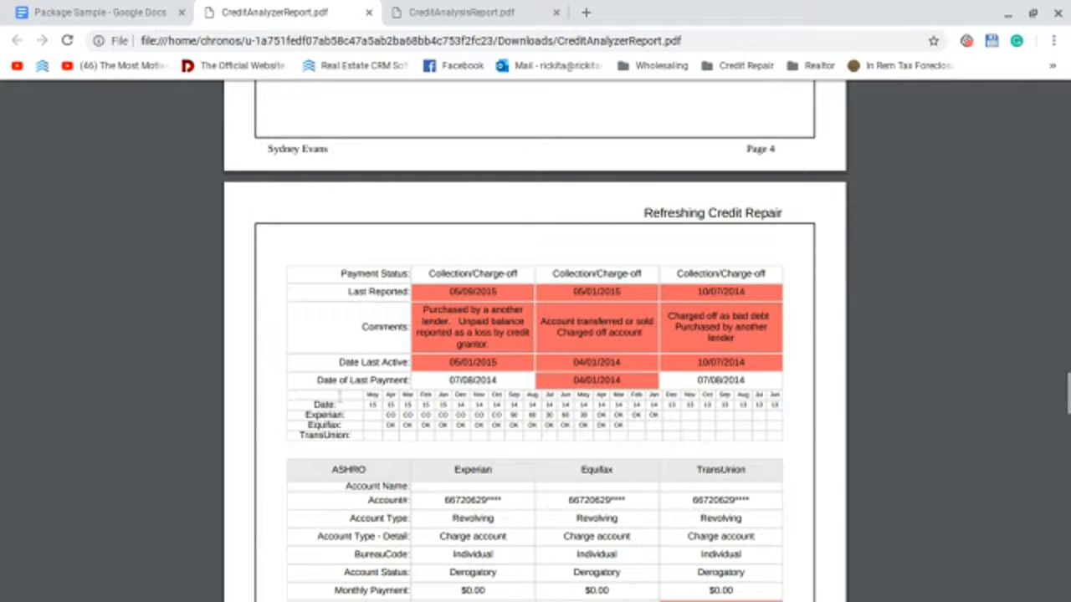
scroll(535, 360, down, 3)
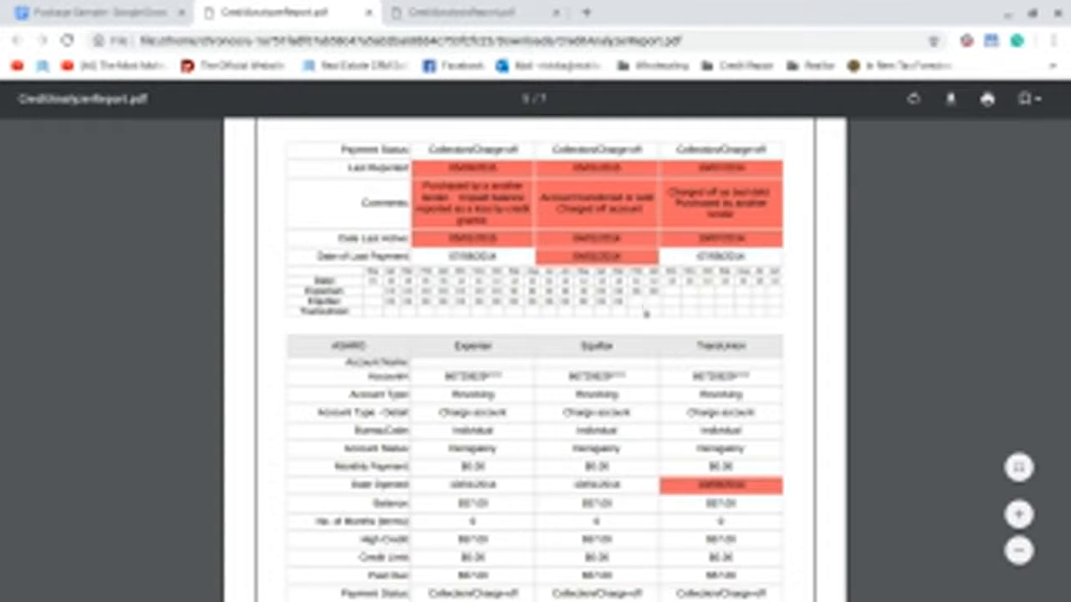
scroll(653, 313, down, 2)
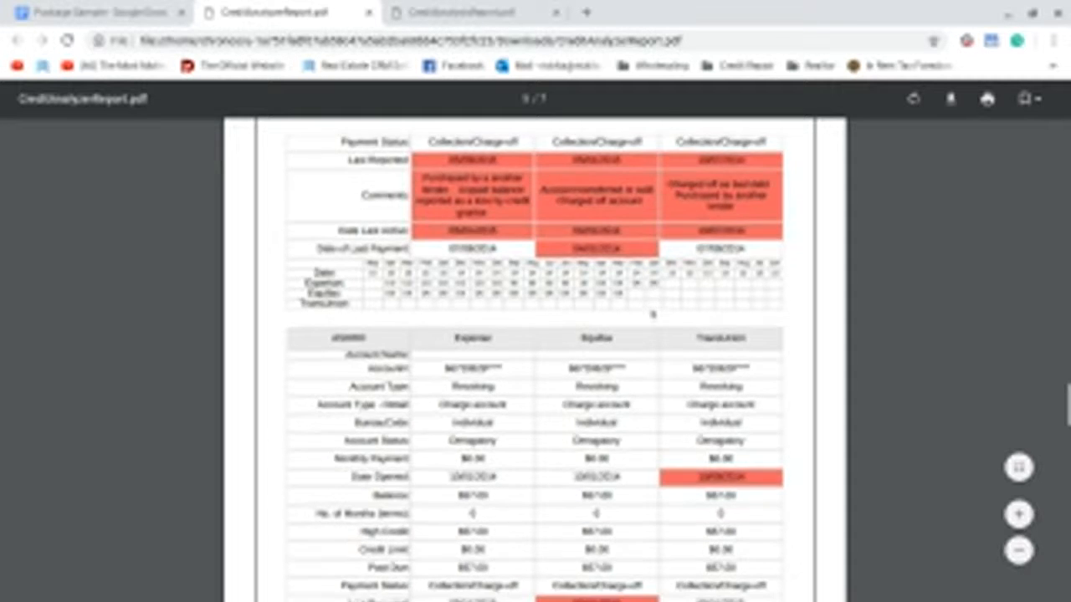
scroll(653, 314, up, 10)
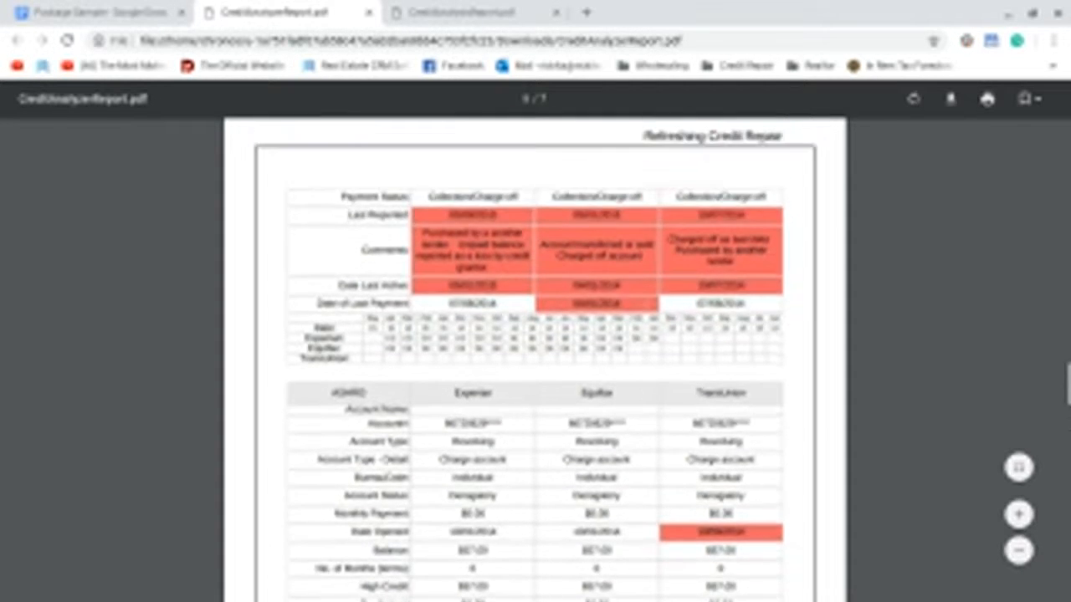
scroll(534, 357, down, 4)
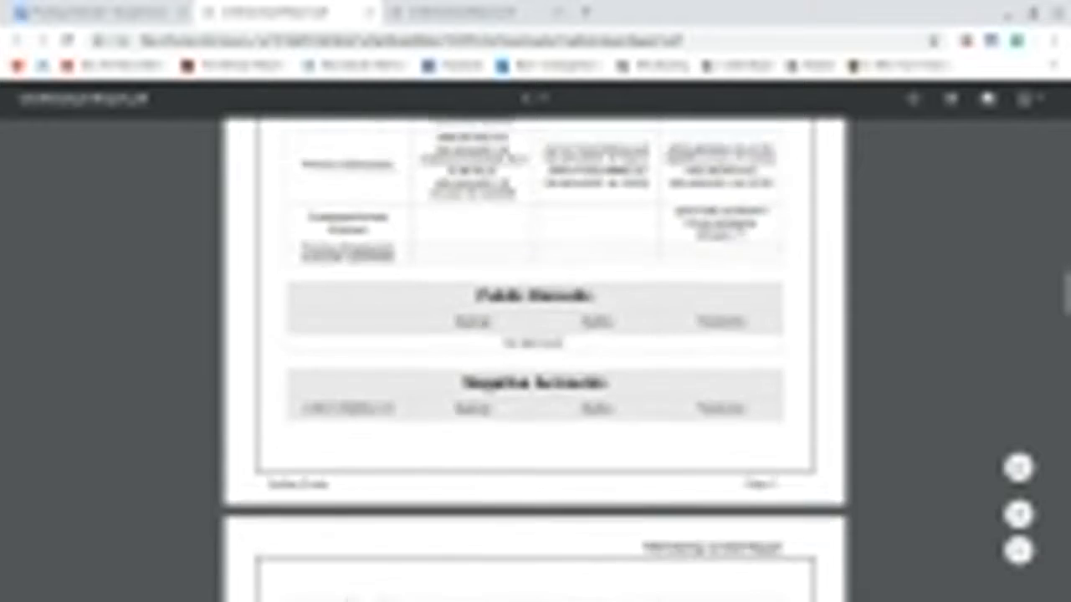
scroll(527, 285, down, 1)
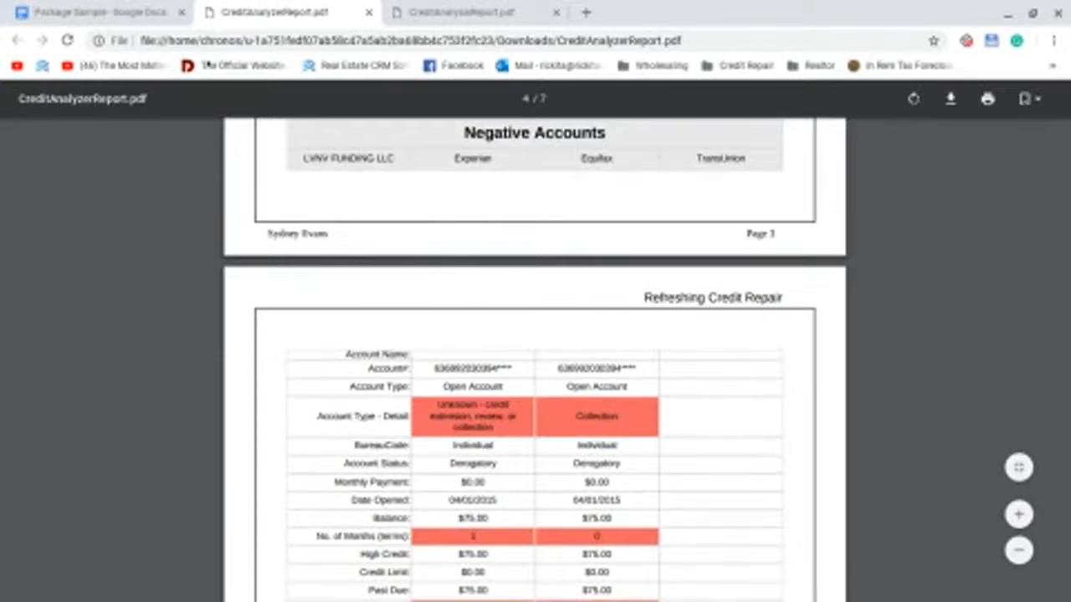
Step: In Letter #1, replace the NAME and ADDRESS placeholders with the sender's name and two-line mailing address
click(122, 10)
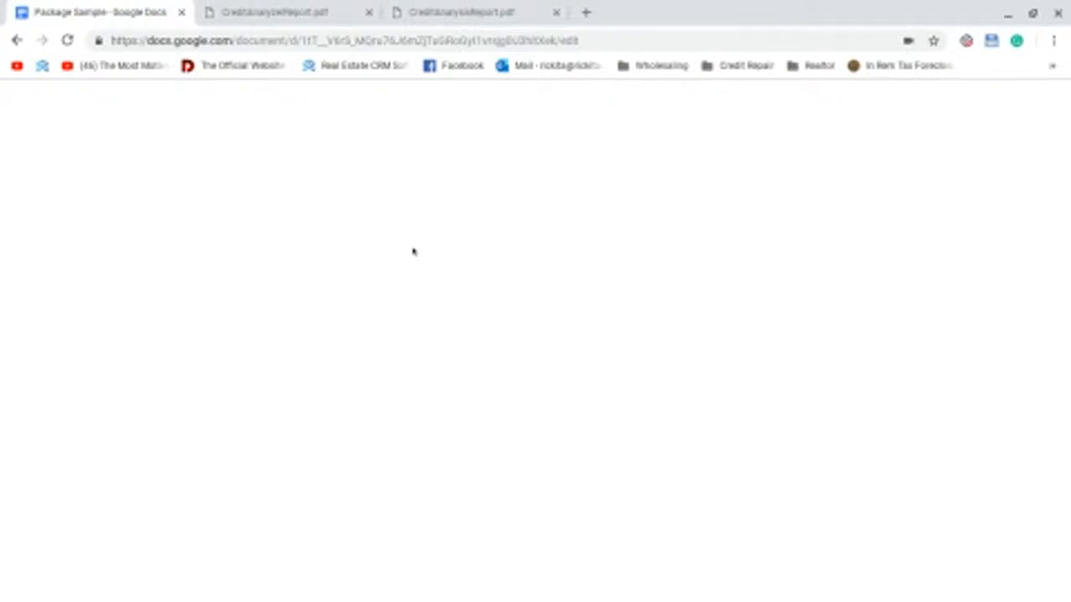
scroll(393, 246, down, 1)
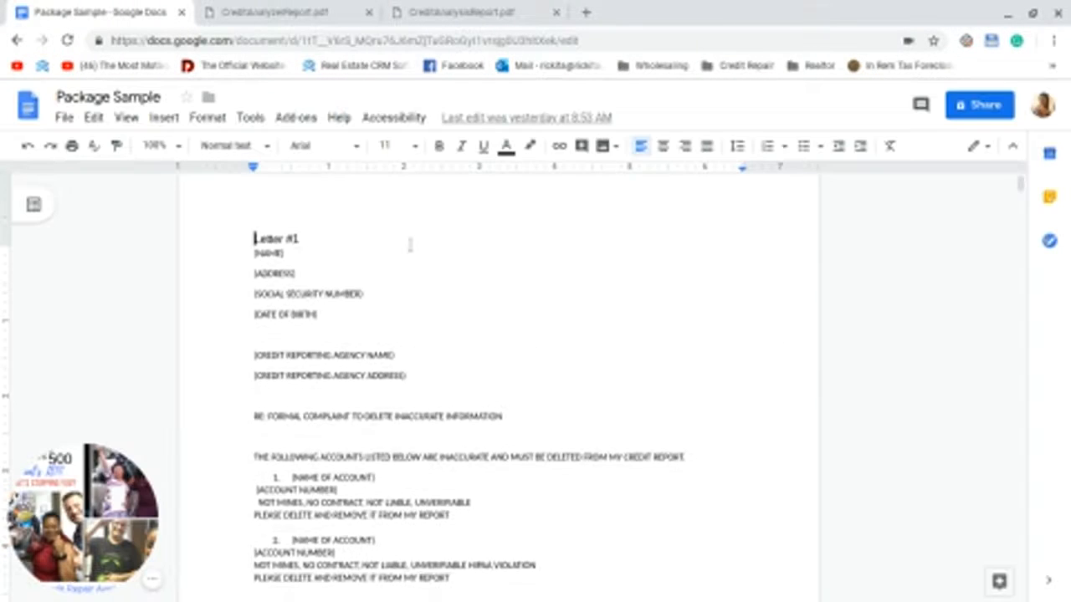
double_click(245, 249)
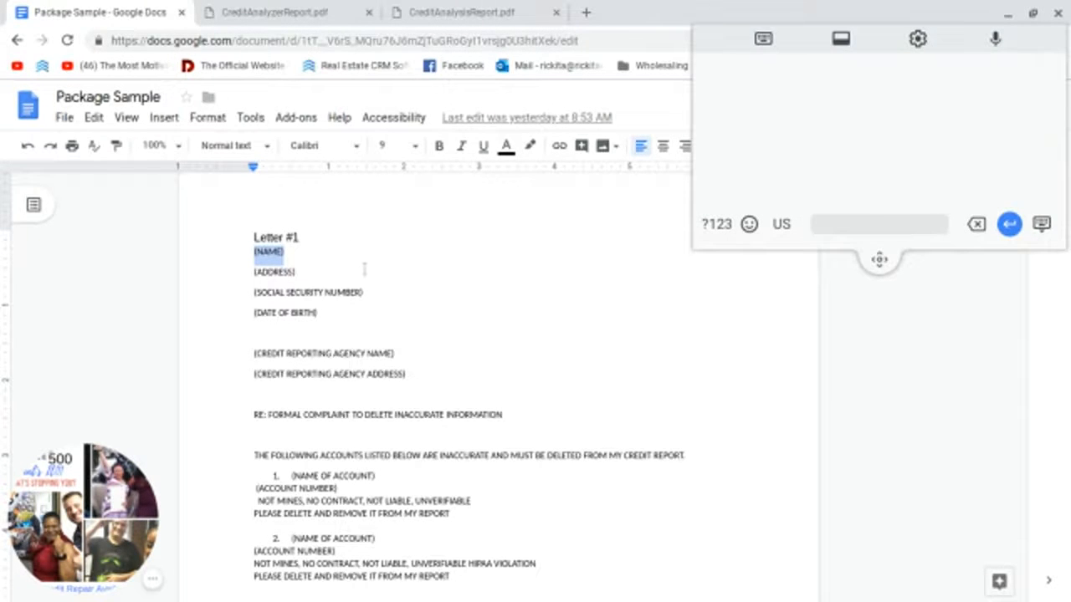
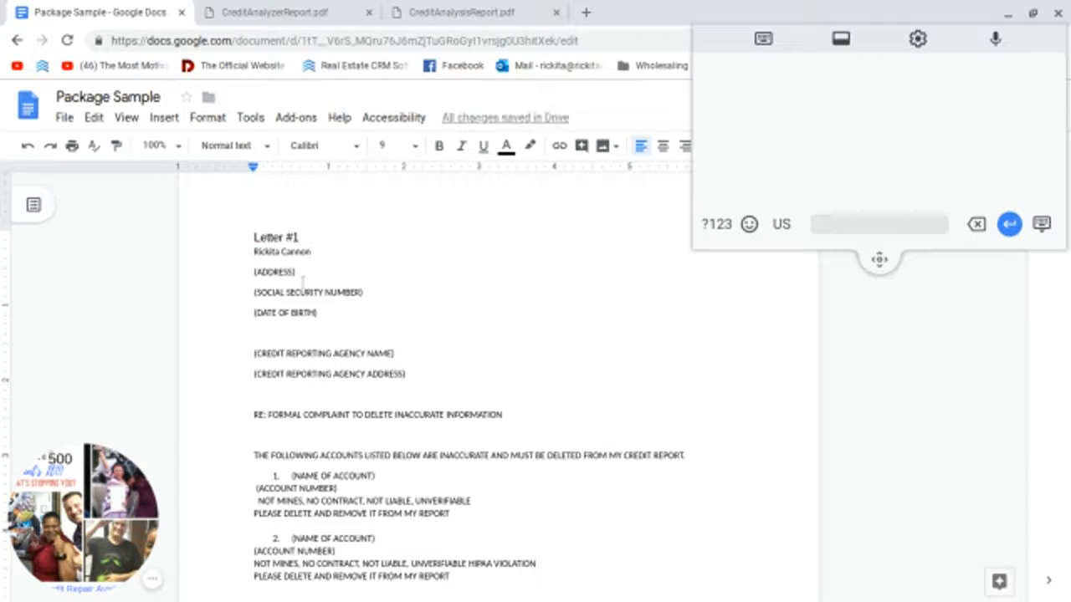
drag(298, 272, 237, 276)
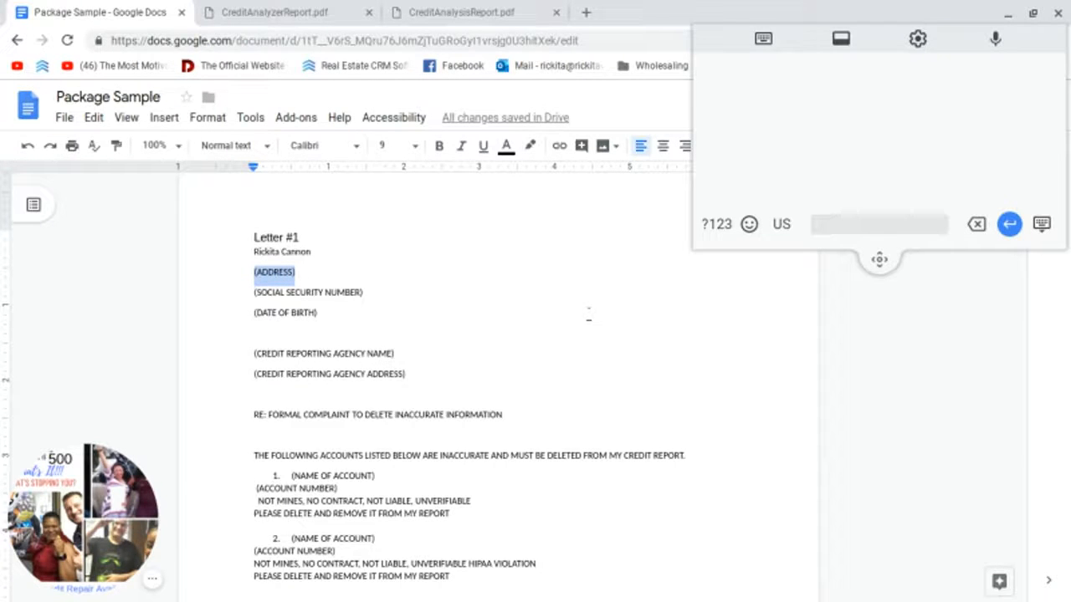
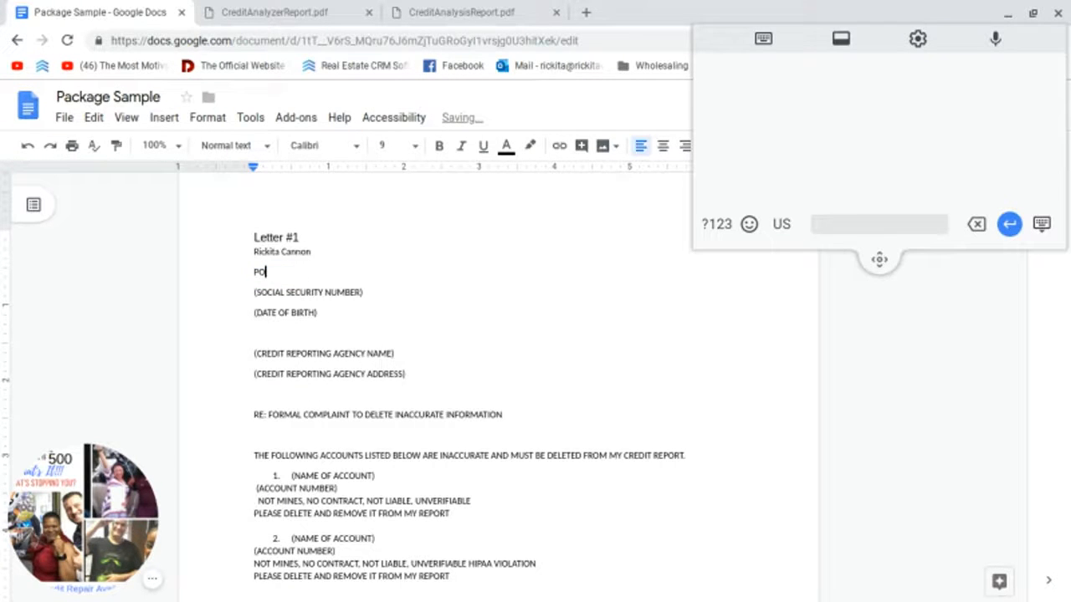
key(Return)
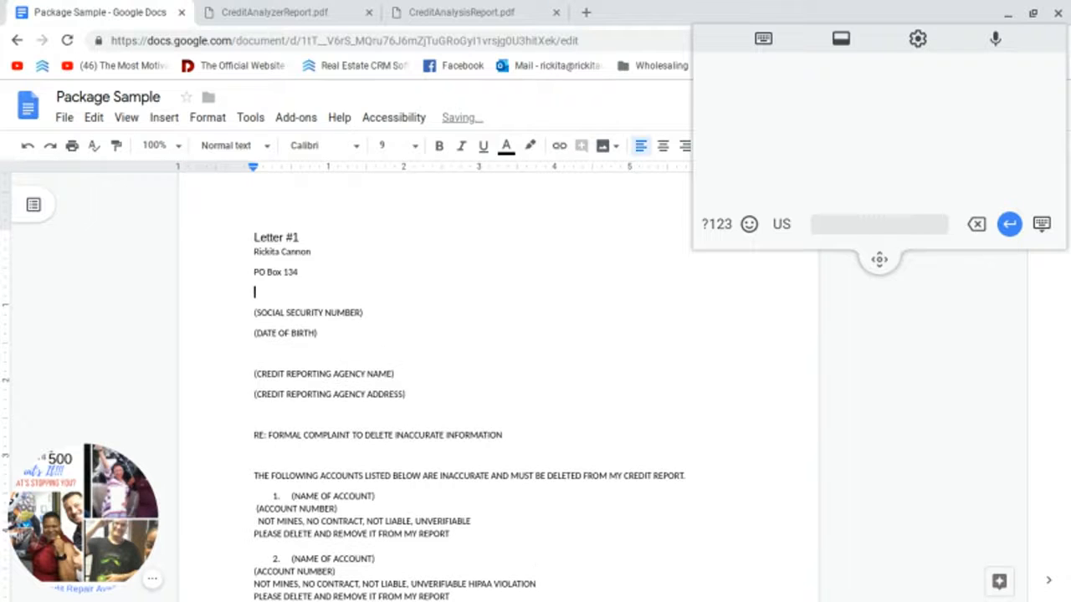
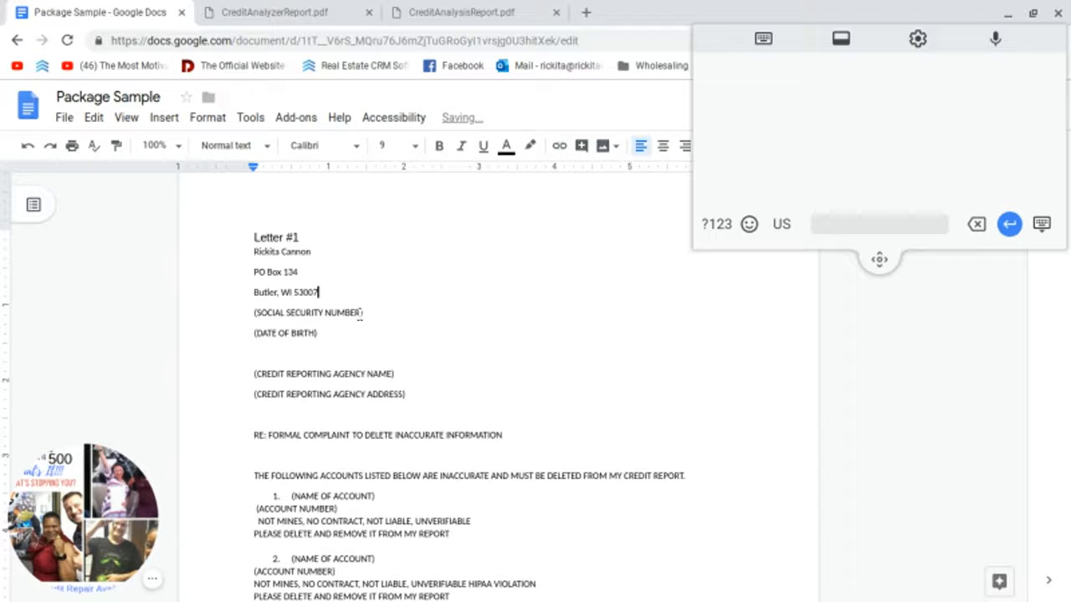
drag(364, 312, 251, 315)
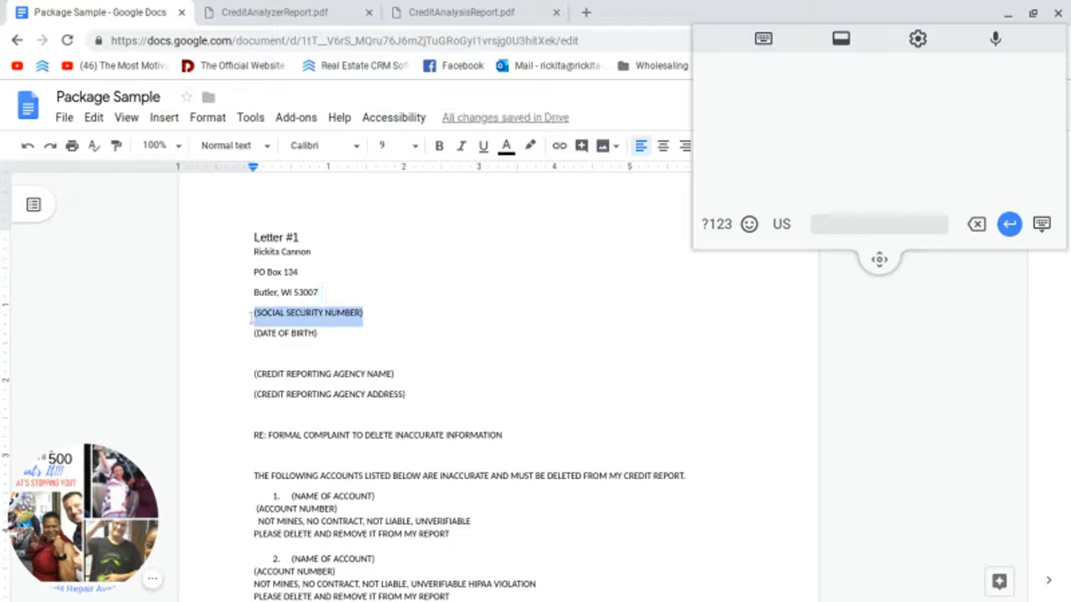
text(000-0)
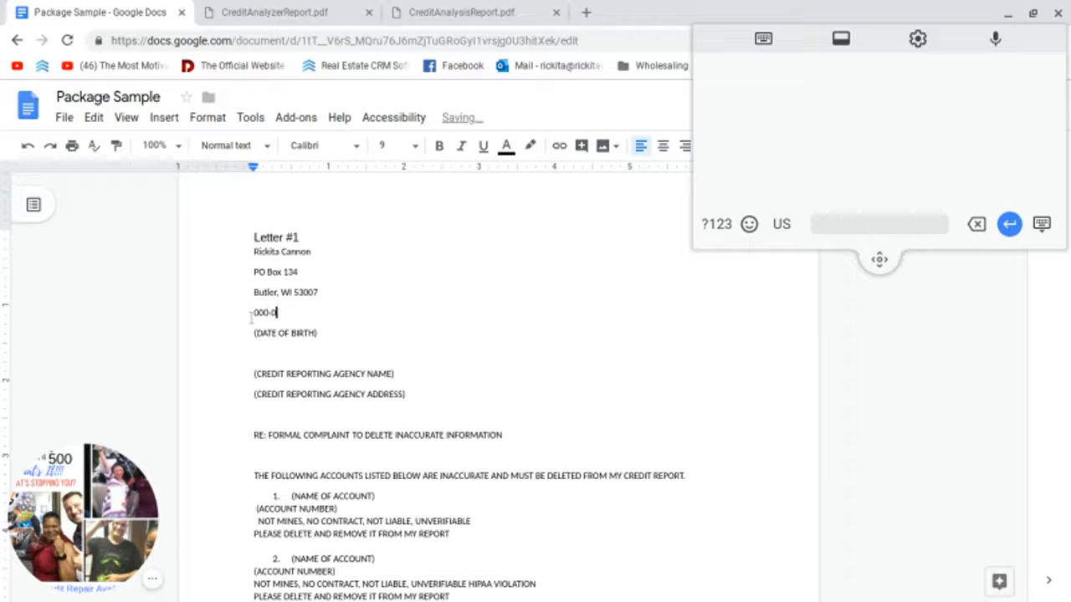
text(00-0000)
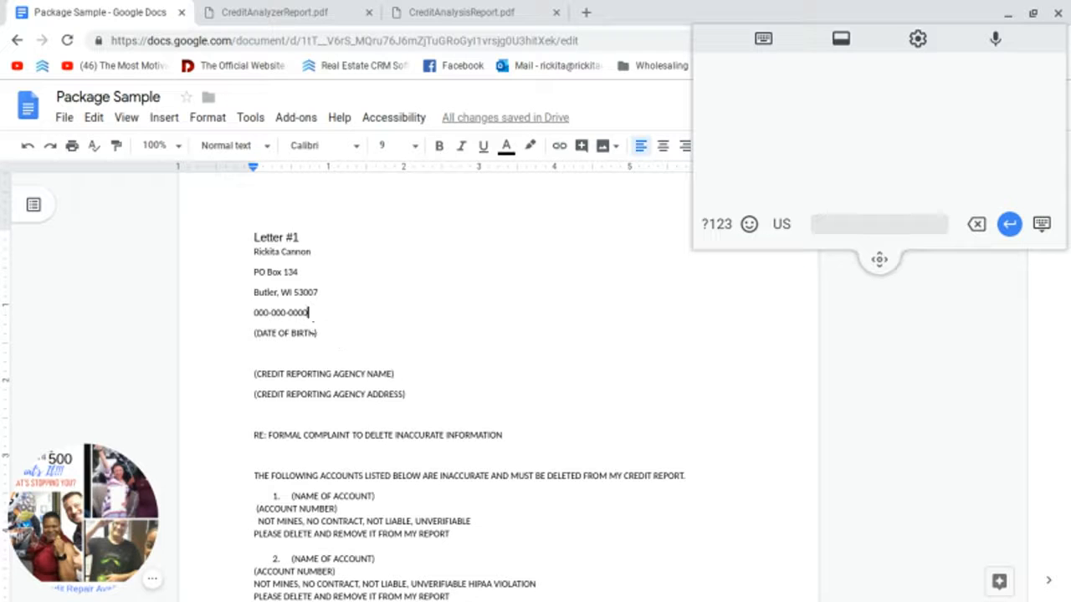
click(316, 333)
drag(316, 333, 252, 333)
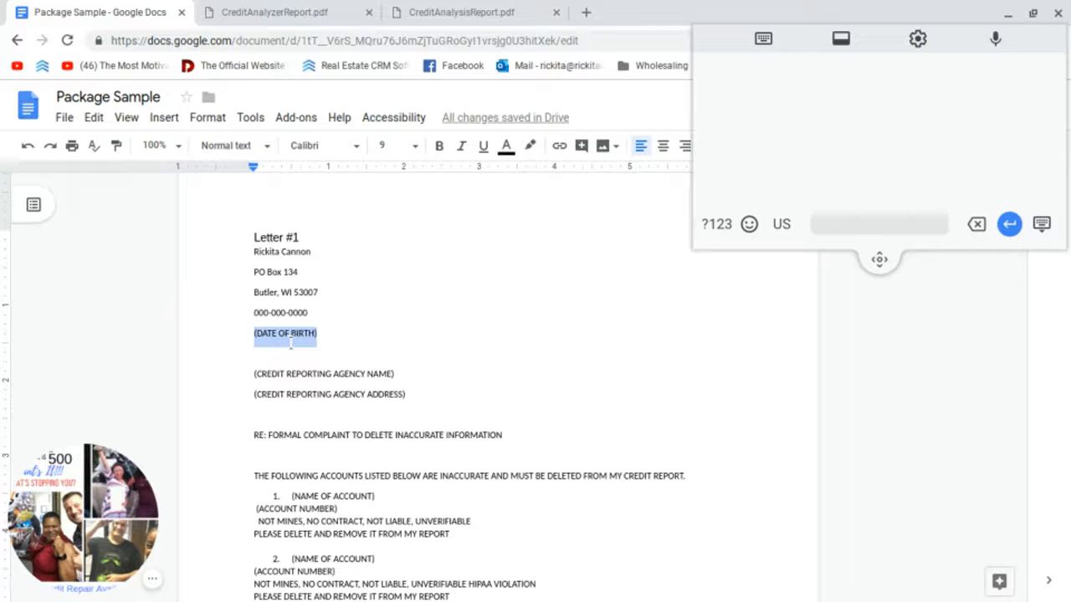
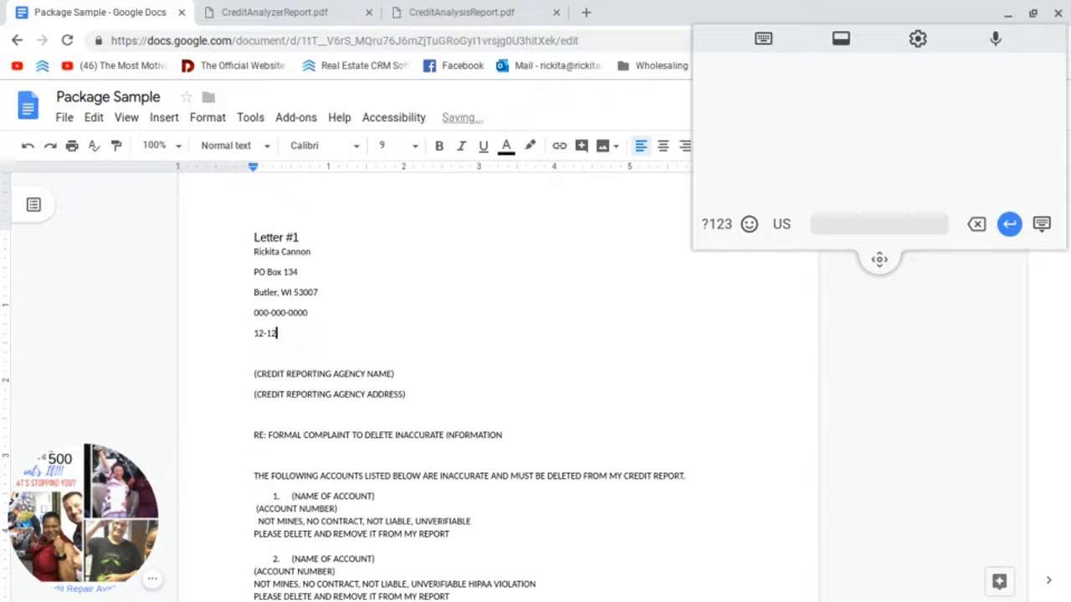
scroll(435, 383, down, 1)
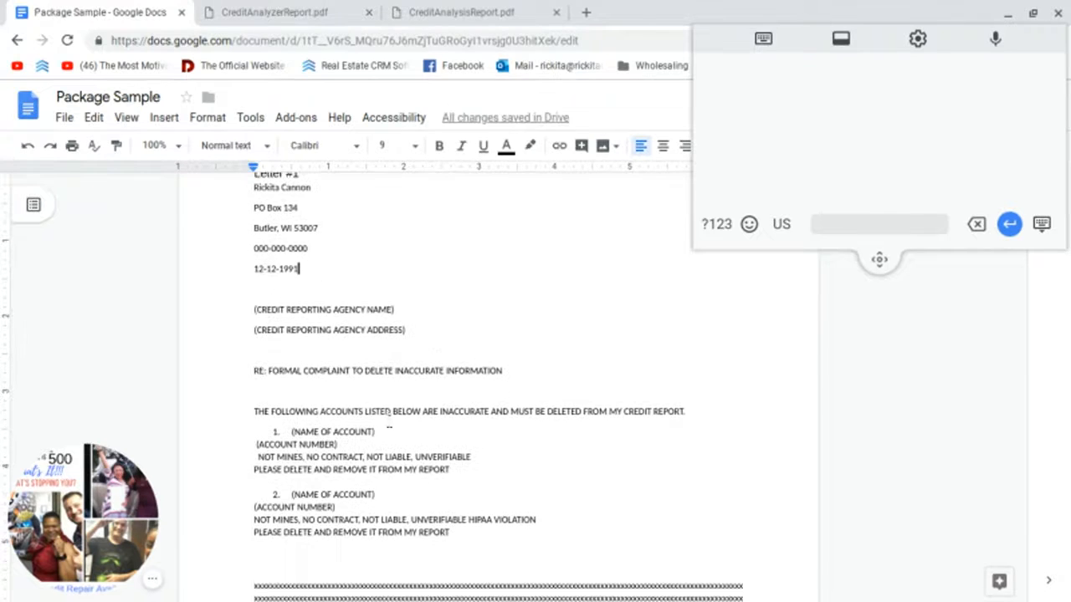
Step: Copy the bureau name 'Experian' from the report's Negative Accounts table, then return to the letter
click(402, 12)
click(301, 9)
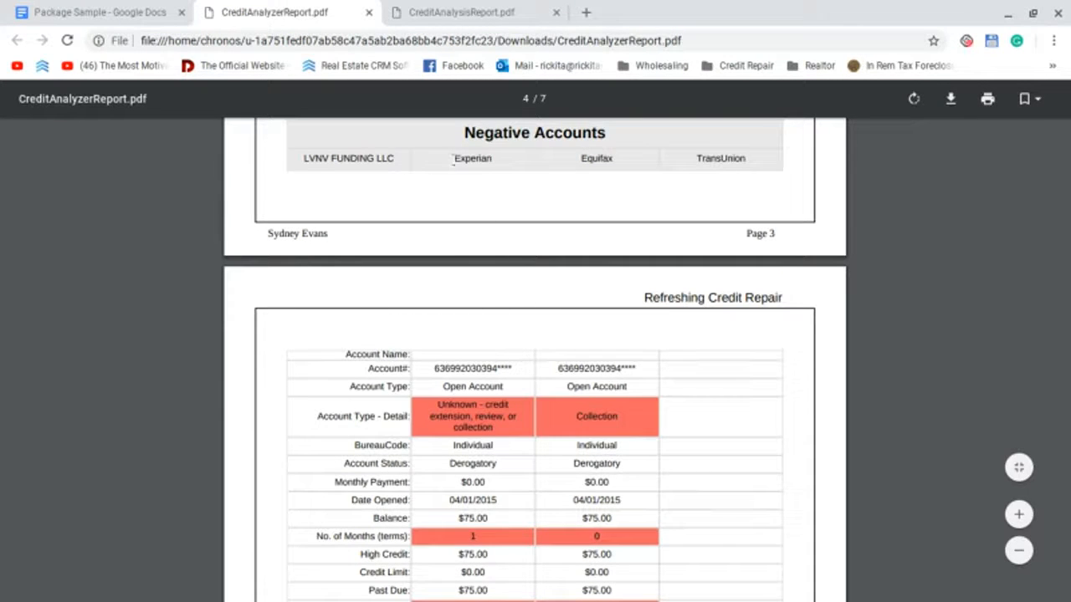
drag(452, 159, 490, 162)
right_click(488, 166)
click(457, 163)
right_click(488, 165)
click(509, 179)
click(134, 9)
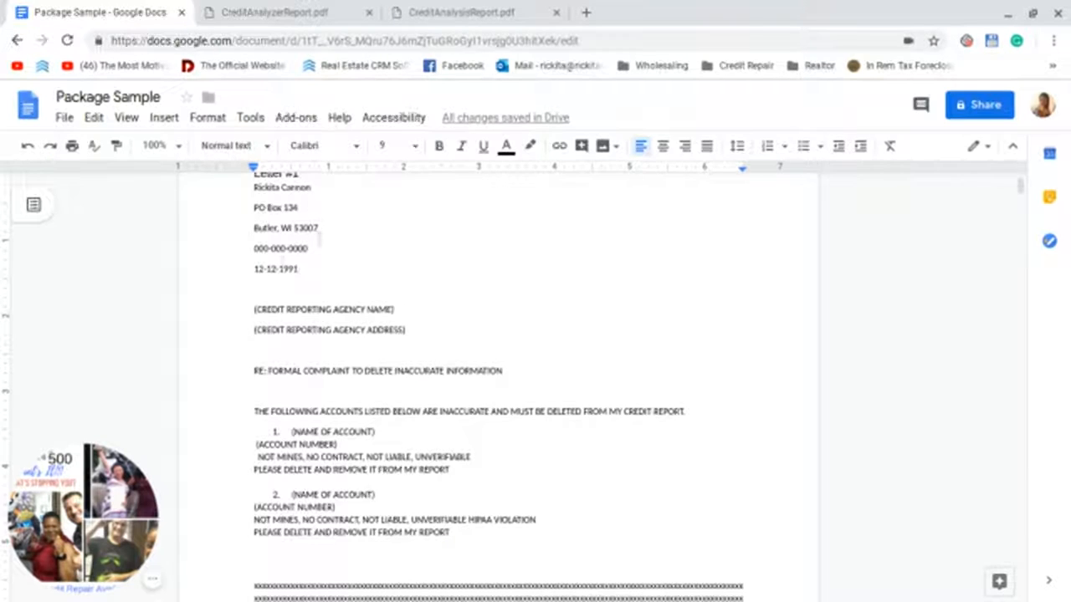
Step: Paste Experian over the agency name placeholder and enter Experian's two-line Milwaukee, WI mailing address
drag(255, 310, 394, 311)
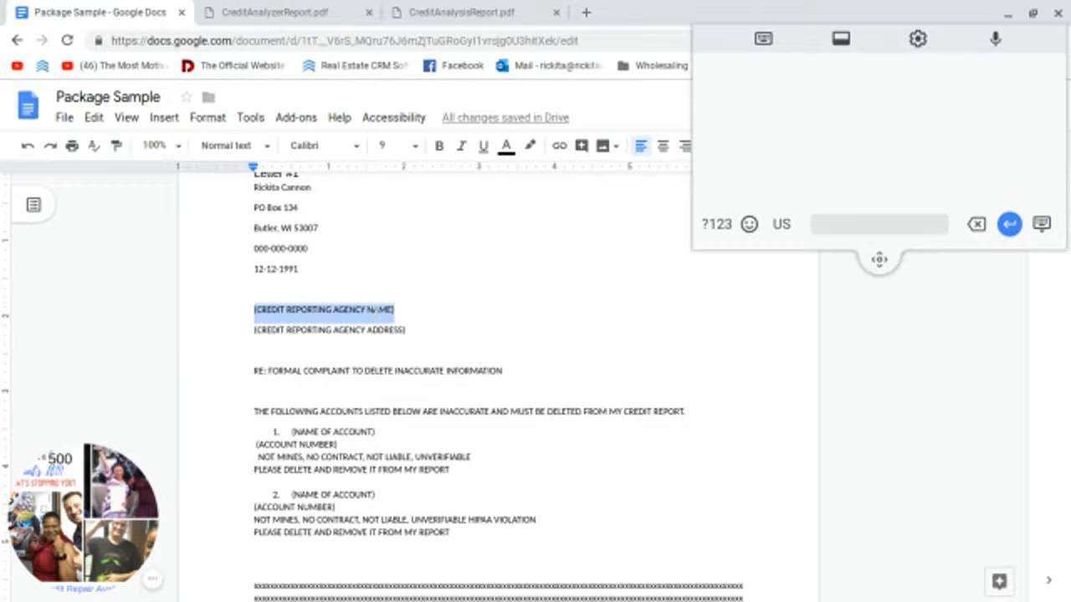
key(ctrl+v)
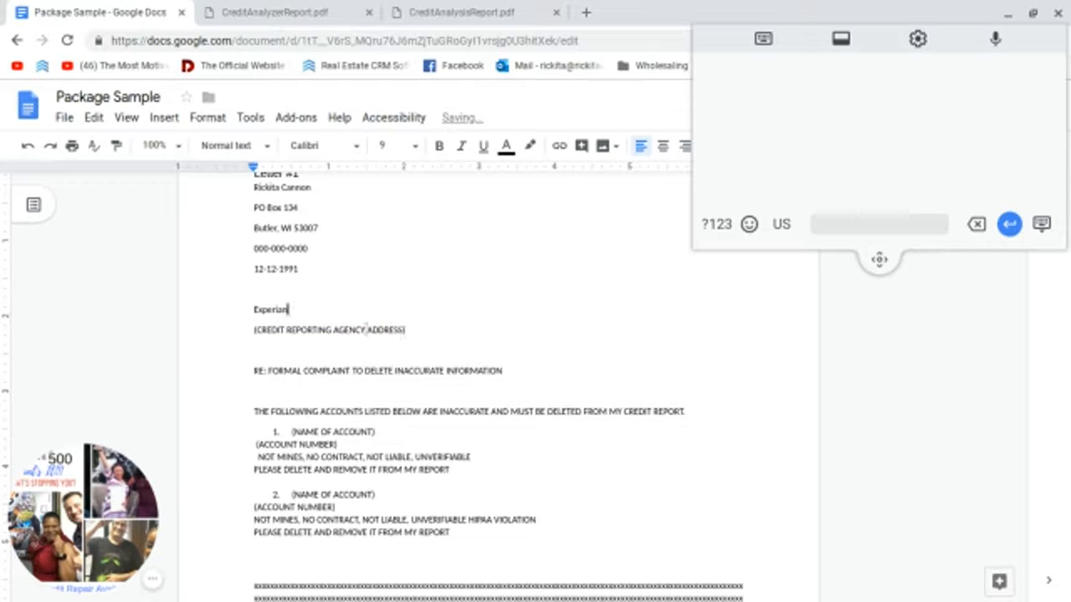
drag(408, 331, 252, 332)
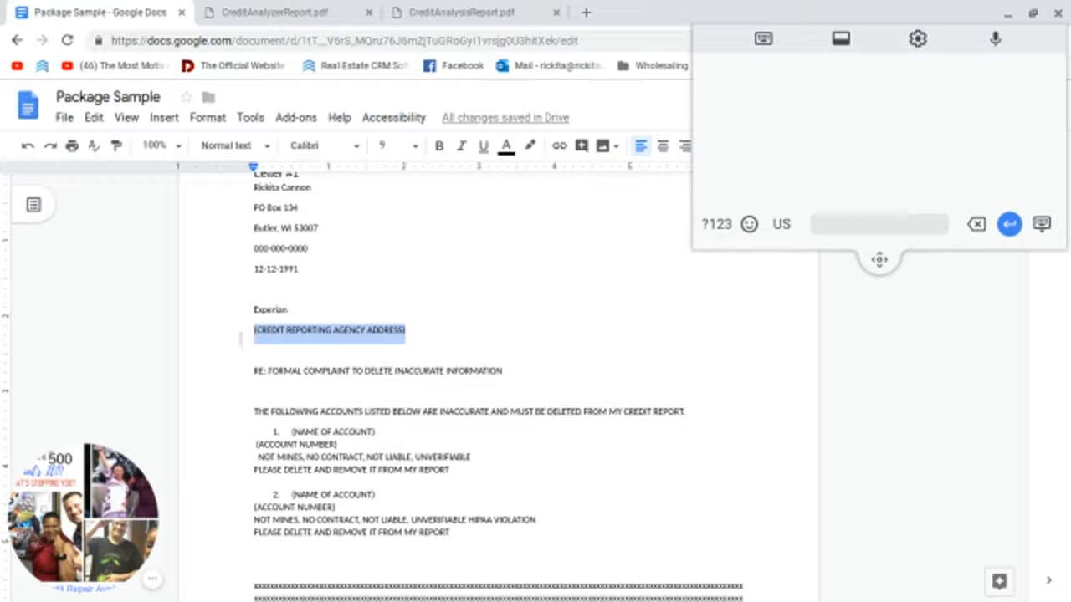
text(Po)
text(455)
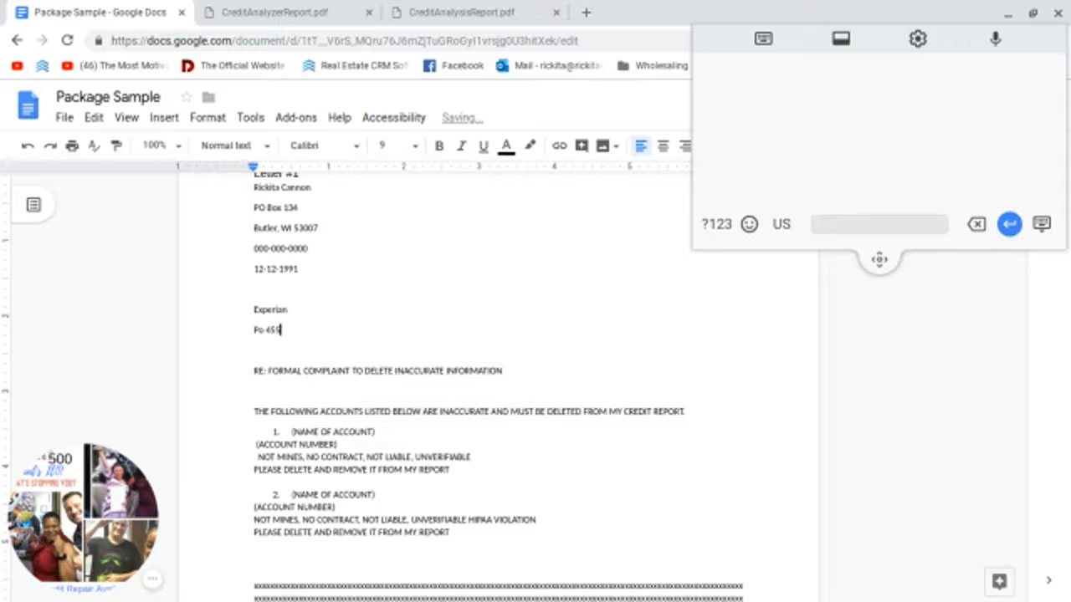
key(BackSpace)
text(00)
key(Return)
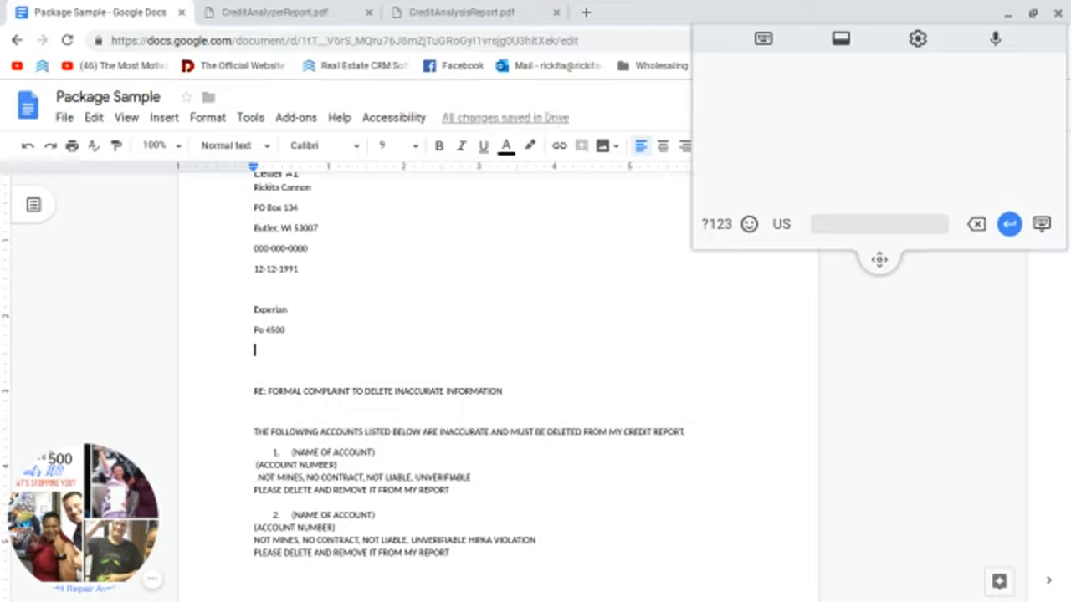
text(Milwaukee)
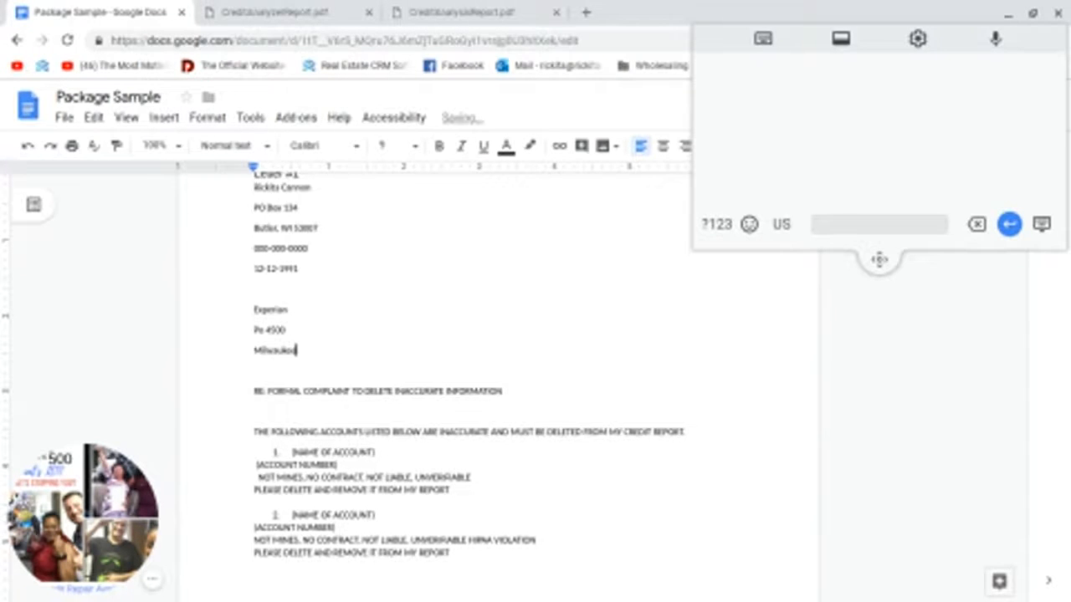
text(, WI 532)
text(48)
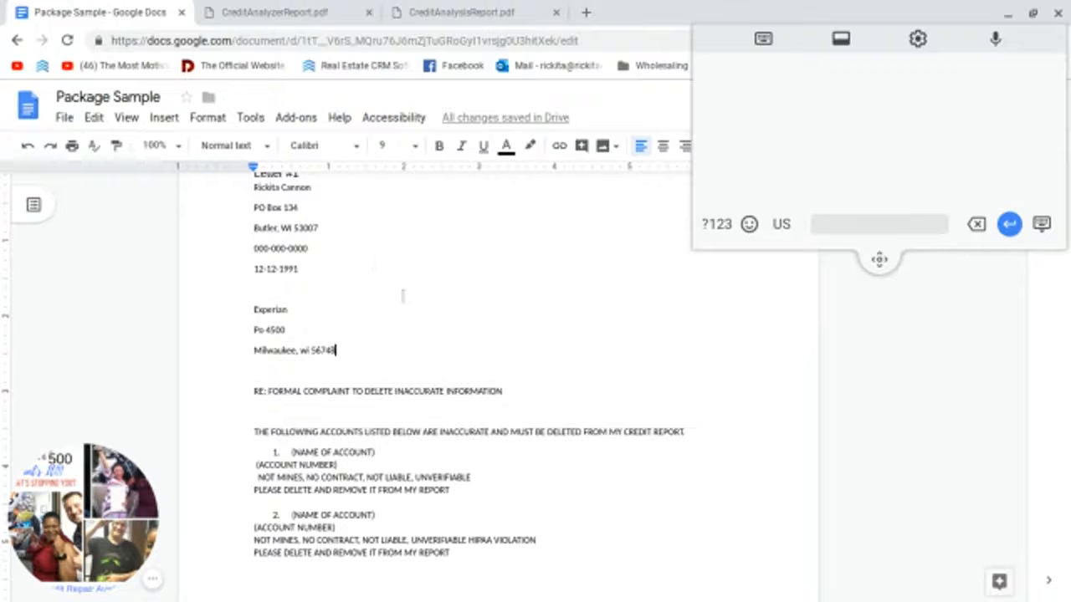
Step: Select the first disputed account entry in the letter, then go back to the credit report
scroll(366, 286, down, 1)
scroll(366, 286, down, 3)
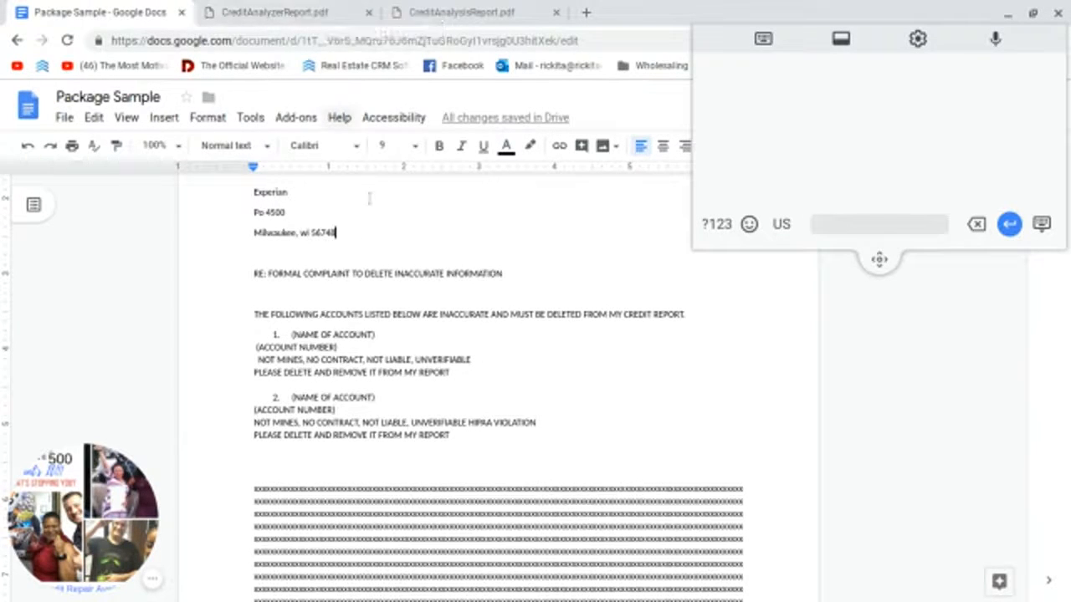
click(285, 335)
shift+click(441, 386)
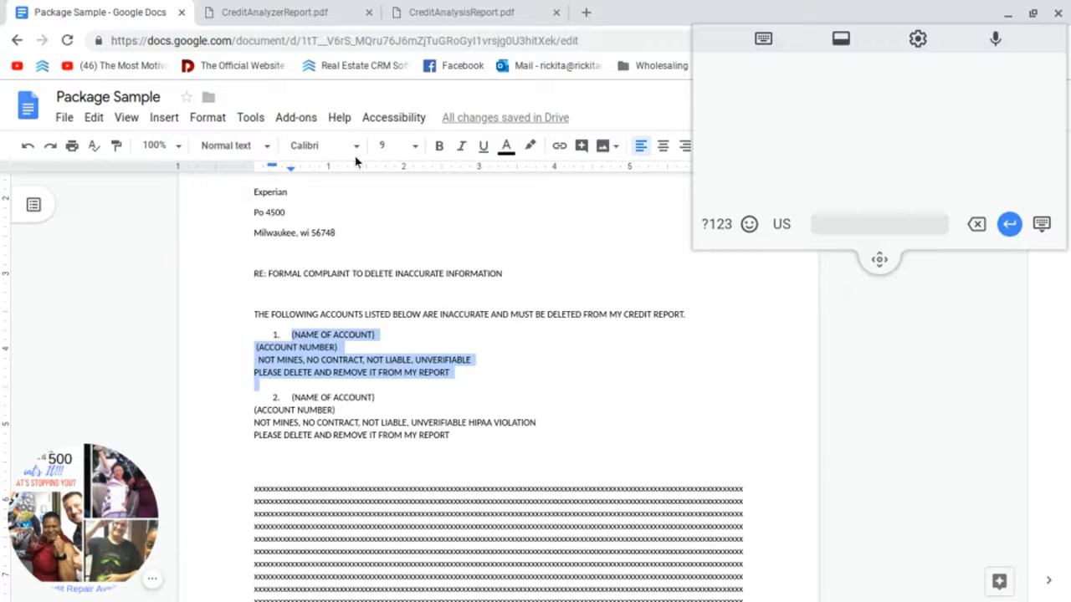
click(318, 6)
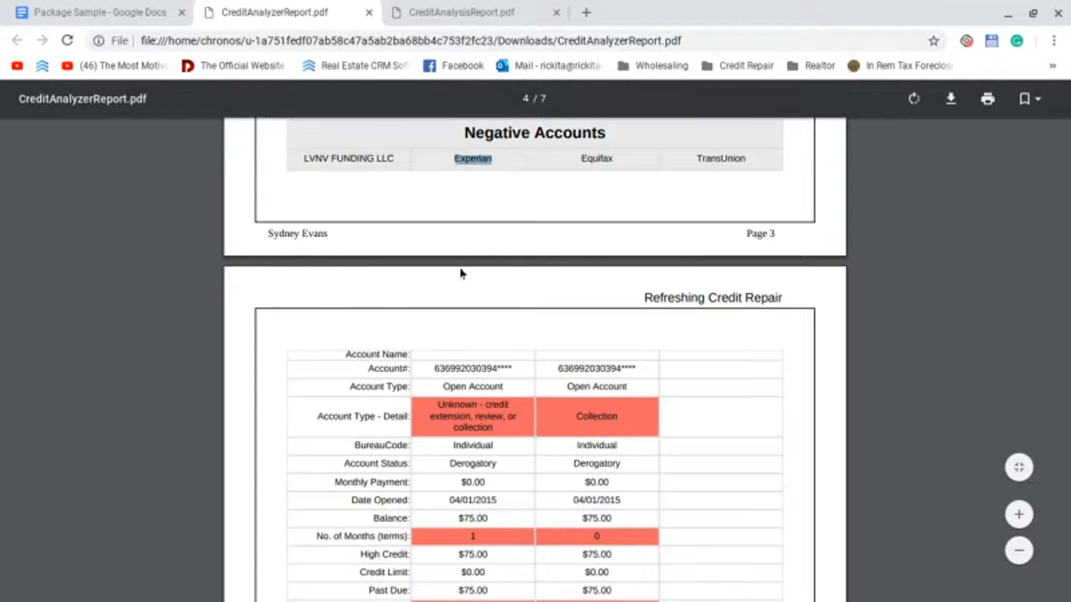
Step: Check the letter's account list, then scroll through the report's negative account tables
click(104, 10)
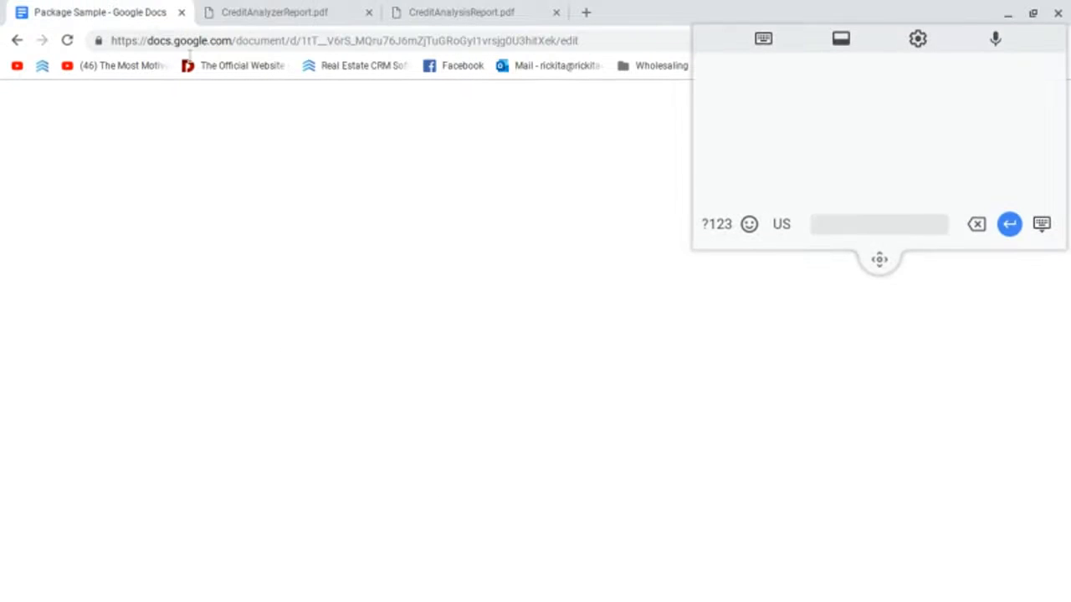
click(471, 320)
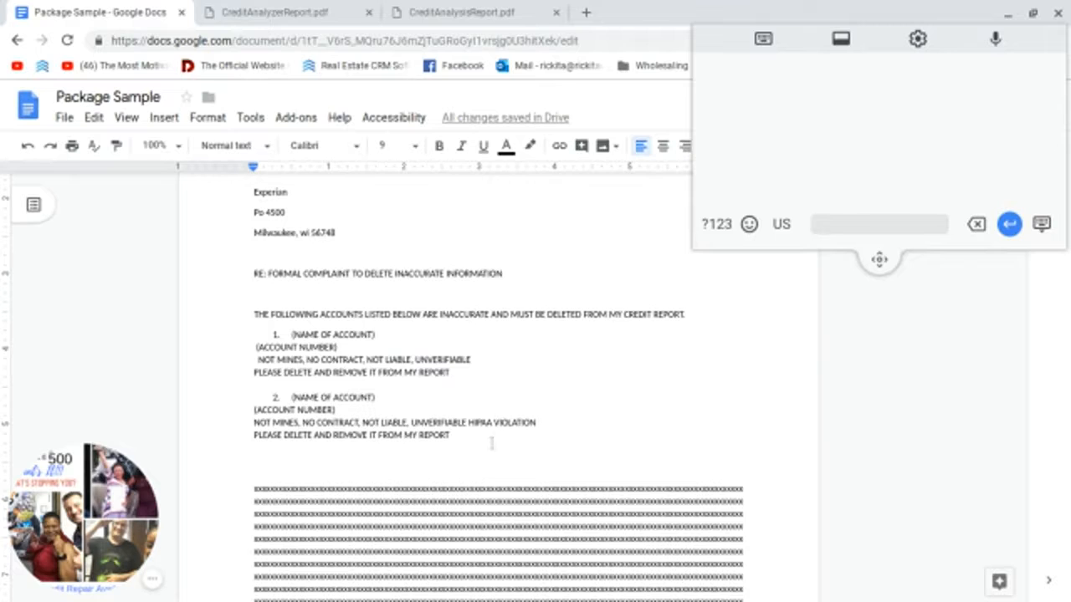
click(324, 8)
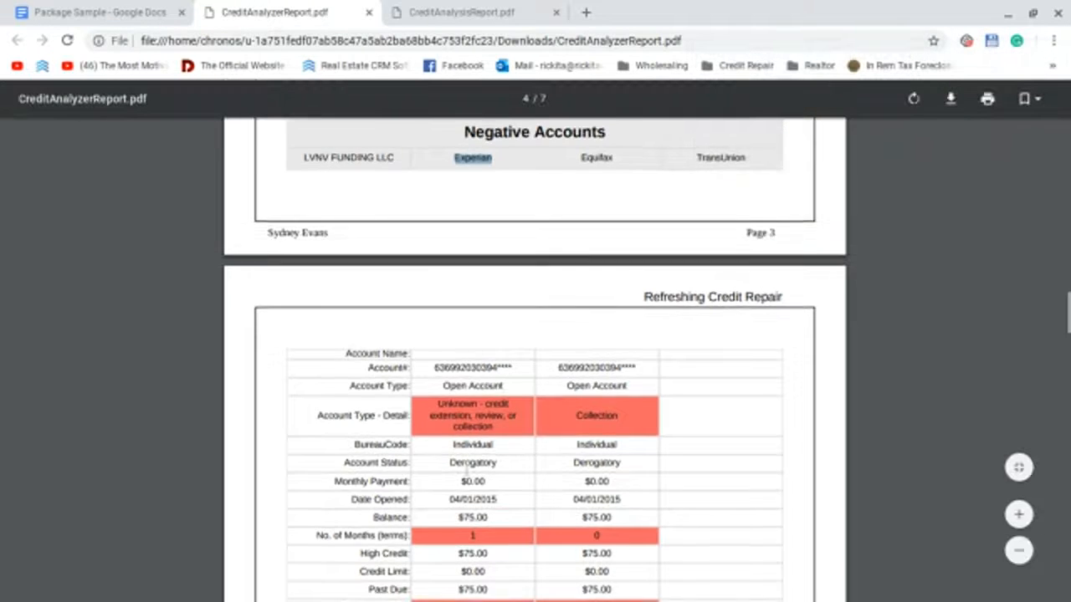
scroll(466, 471, down, 2)
scroll(468, 405, up, 2)
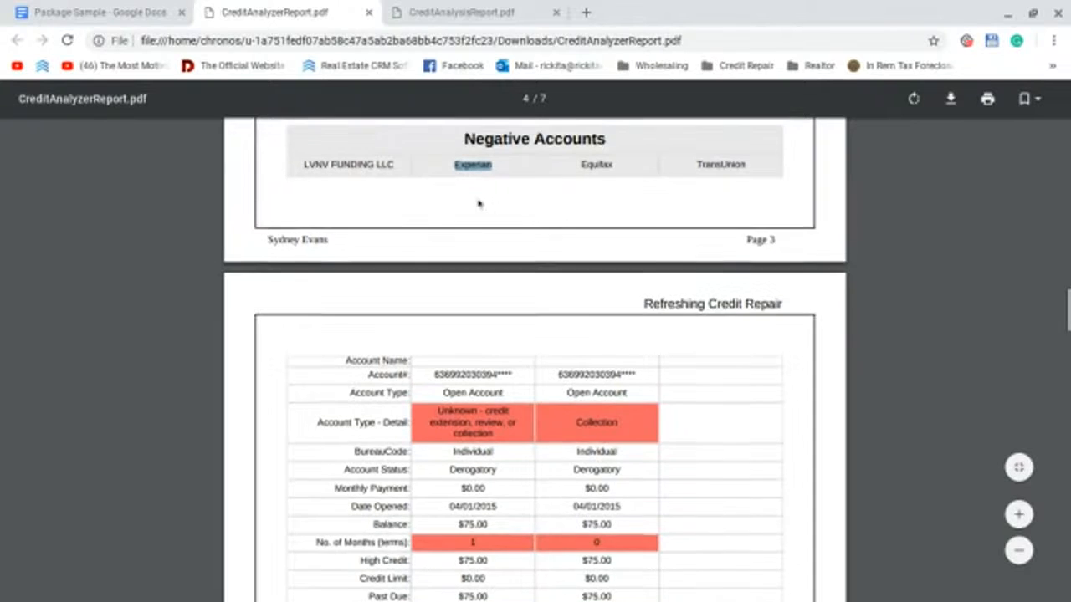
scroll(481, 201, up, 2)
scroll(505, 283, down, 4)
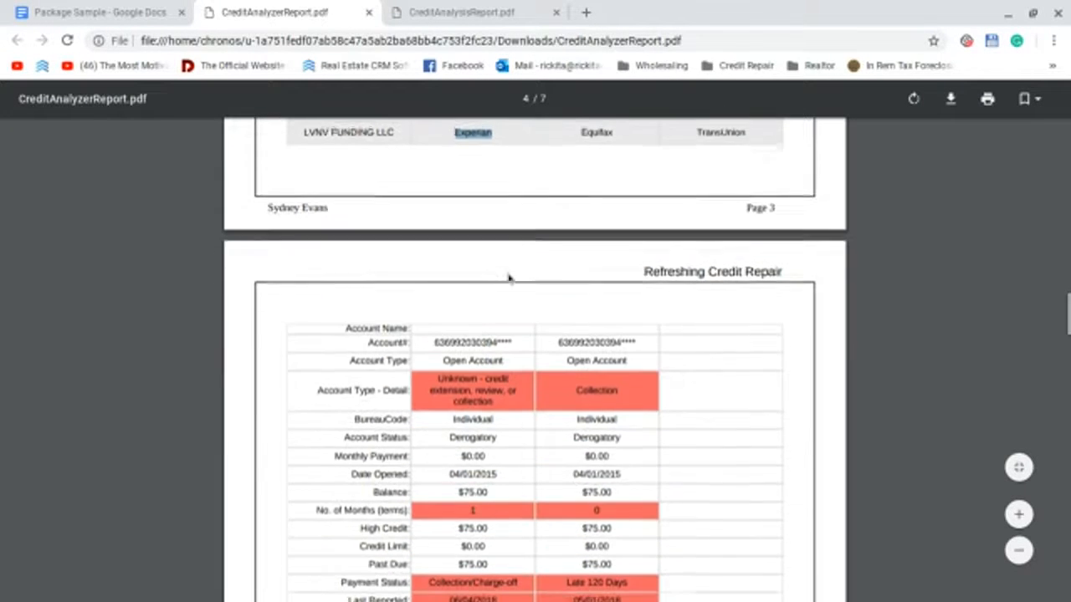
scroll(505, 284, down, 1)
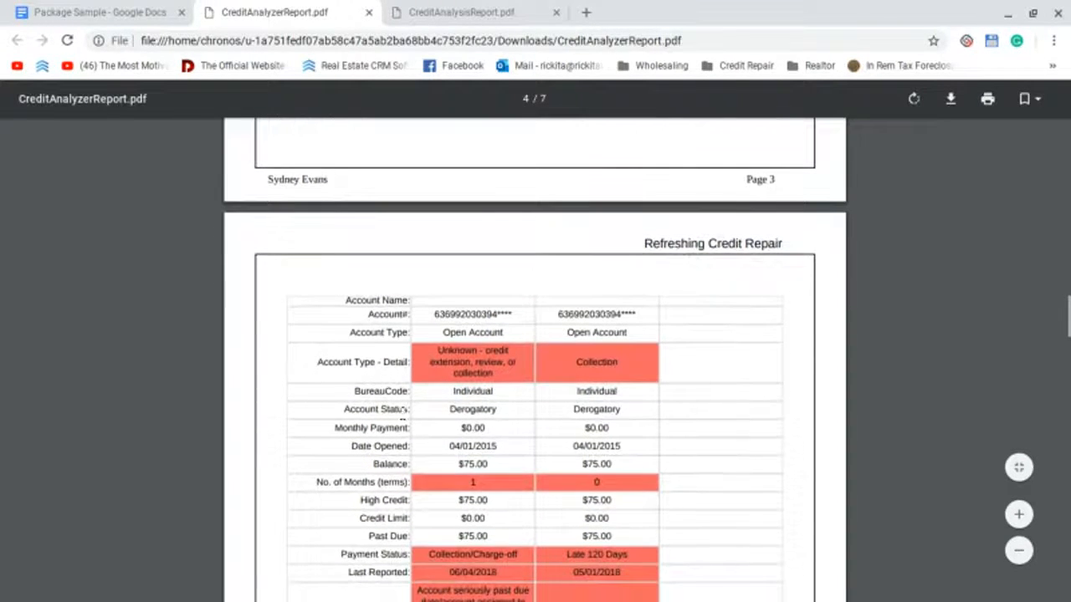
scroll(494, 410, down, 10)
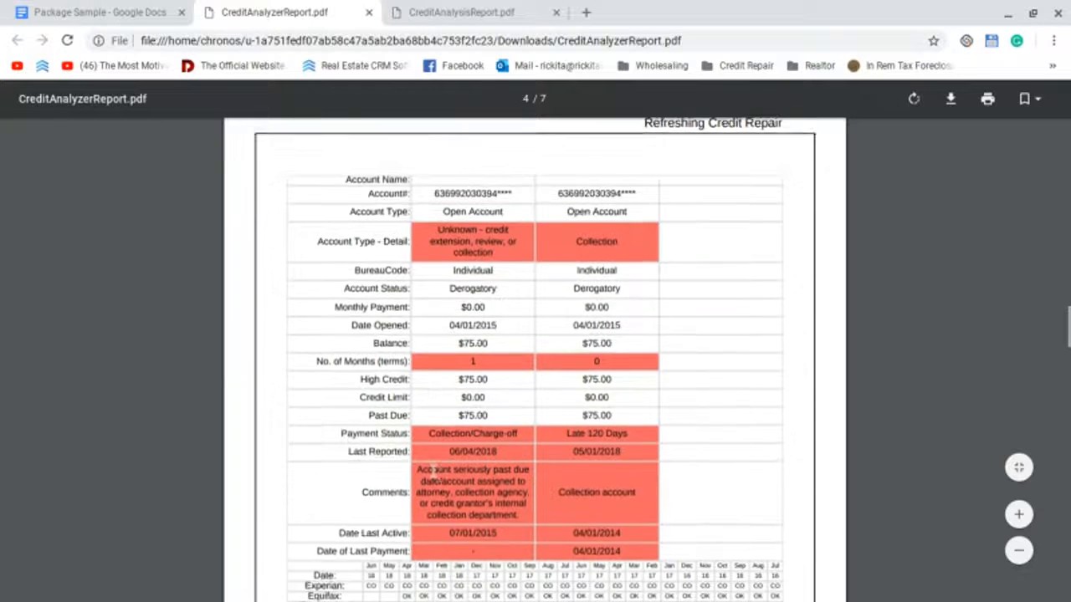
scroll(441, 474, down, 1)
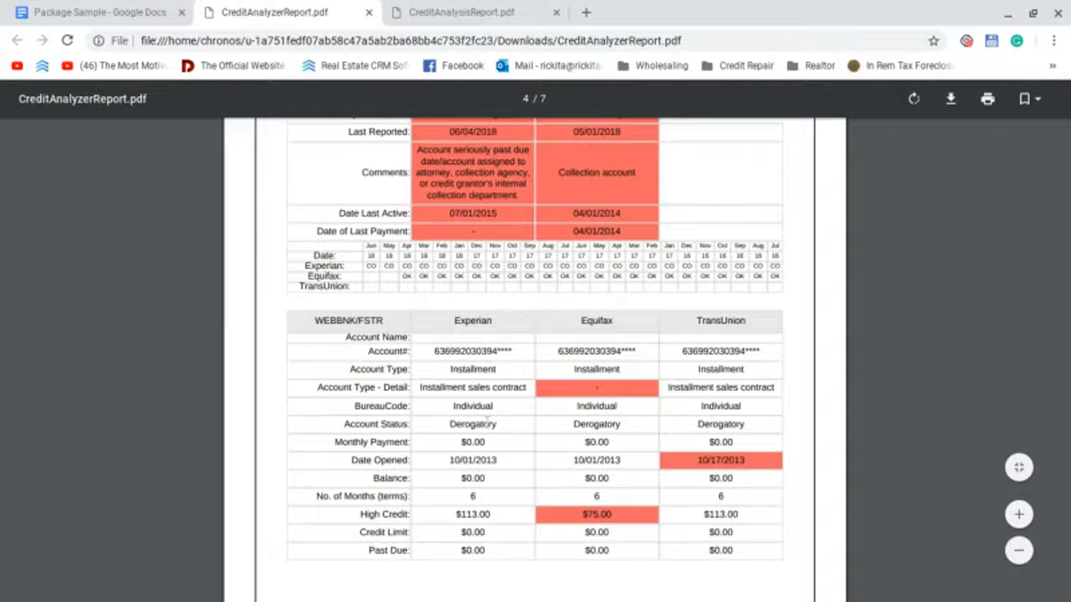
scroll(461, 512, down, 1)
scroll(460, 512, down, 7)
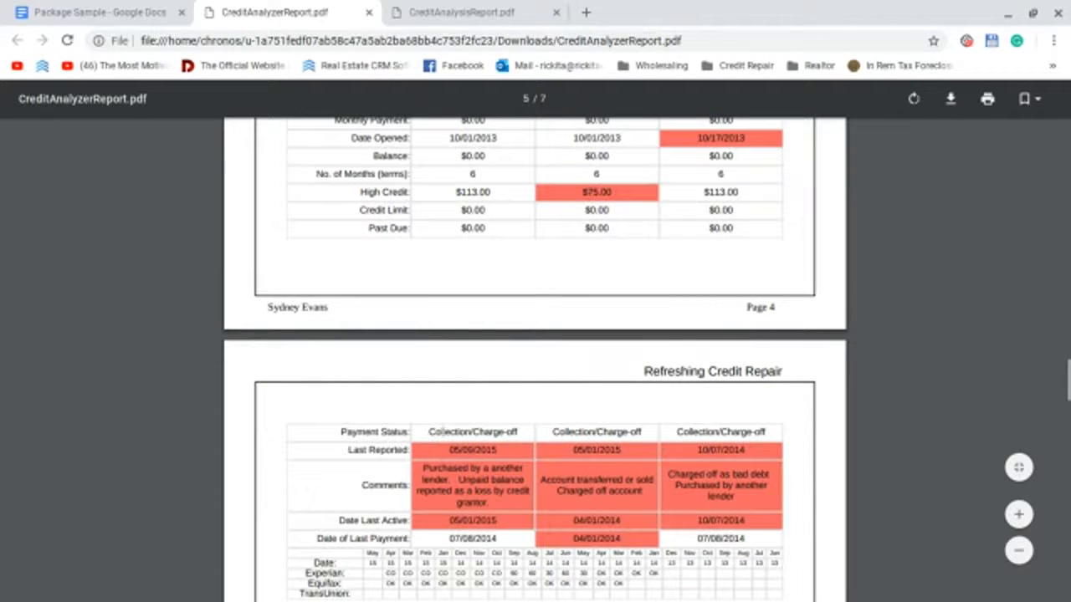
Step: Scroll on to the report's last page (page 7), then return to the Package Sample letter
scroll(503, 430, down, 8)
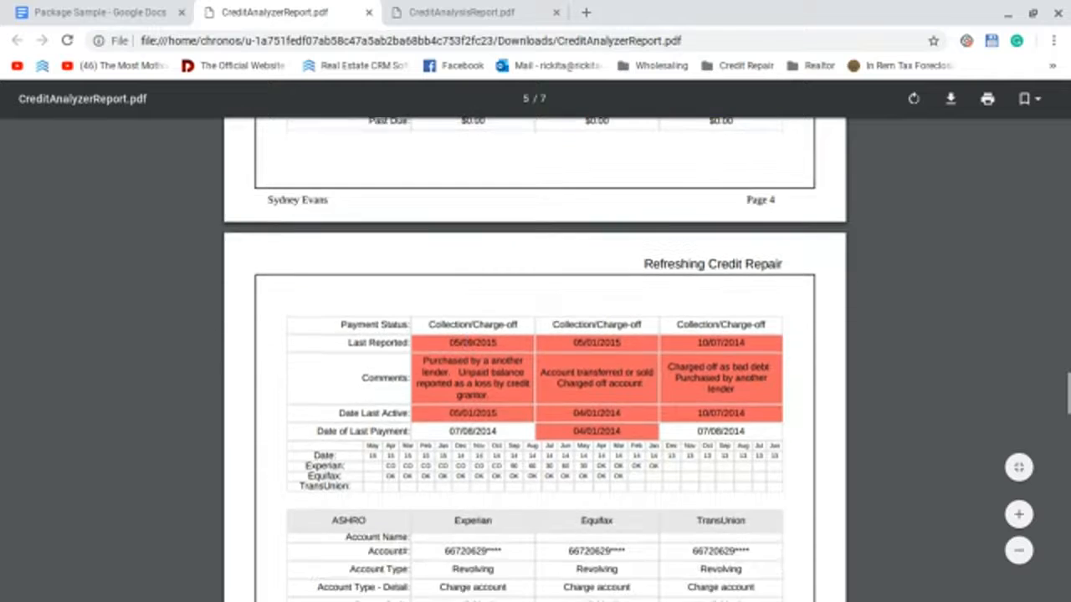
scroll(503, 446, down, 2)
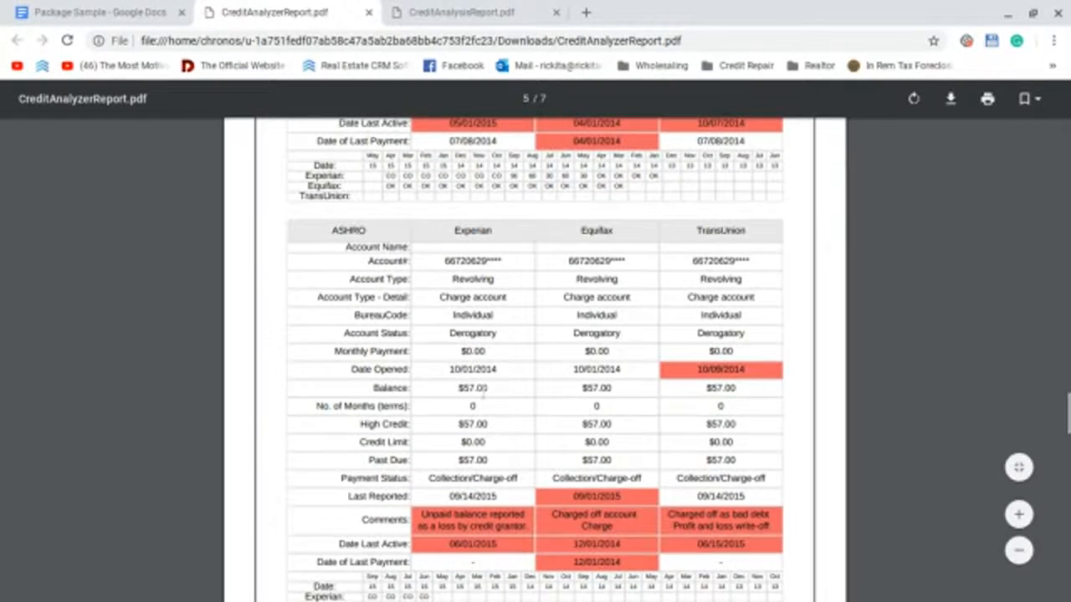
scroll(484, 395, down, 10)
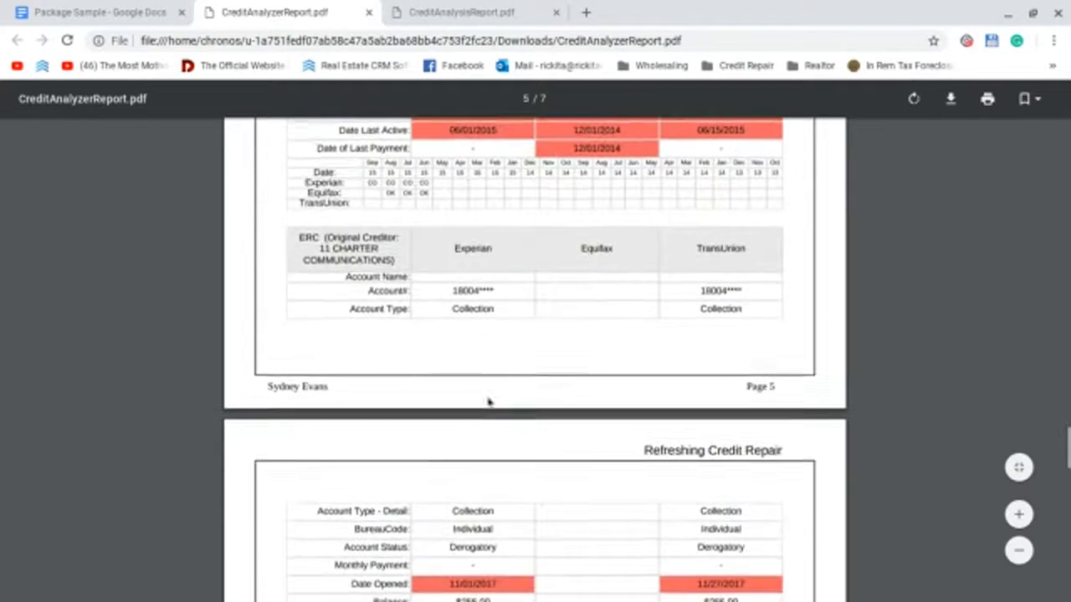
scroll(489, 402, down, 1)
scroll(433, 465, down, 3)
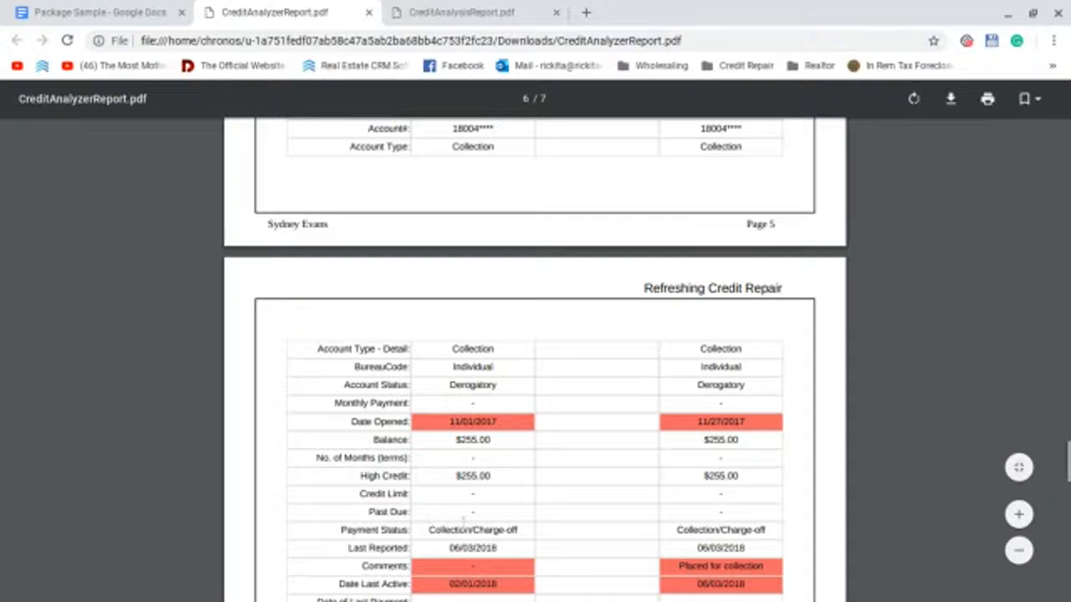
scroll(464, 520, down, 6)
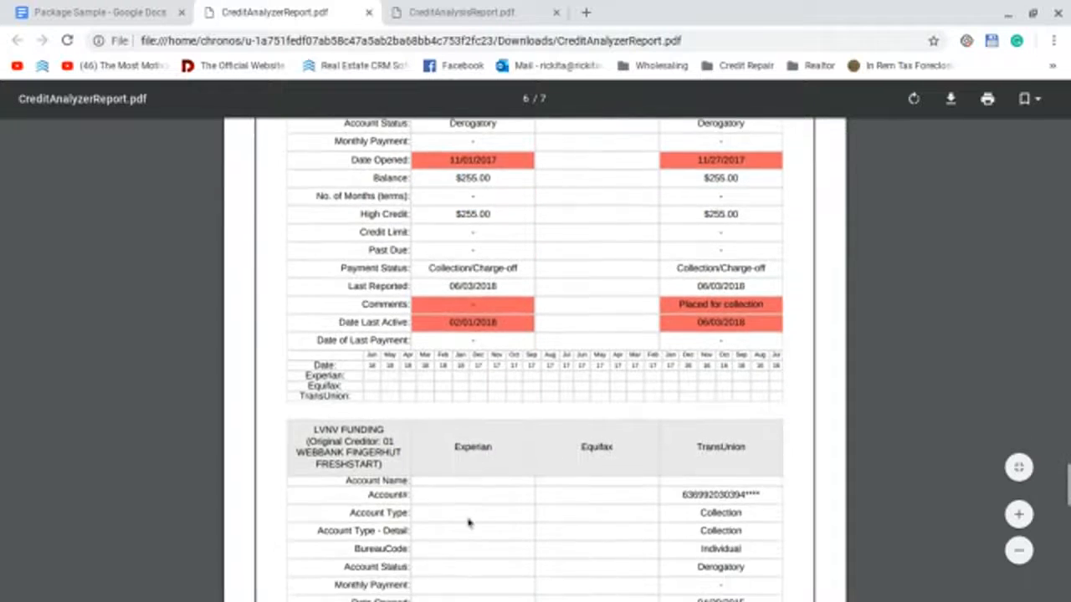
scroll(469, 523, down, 4)
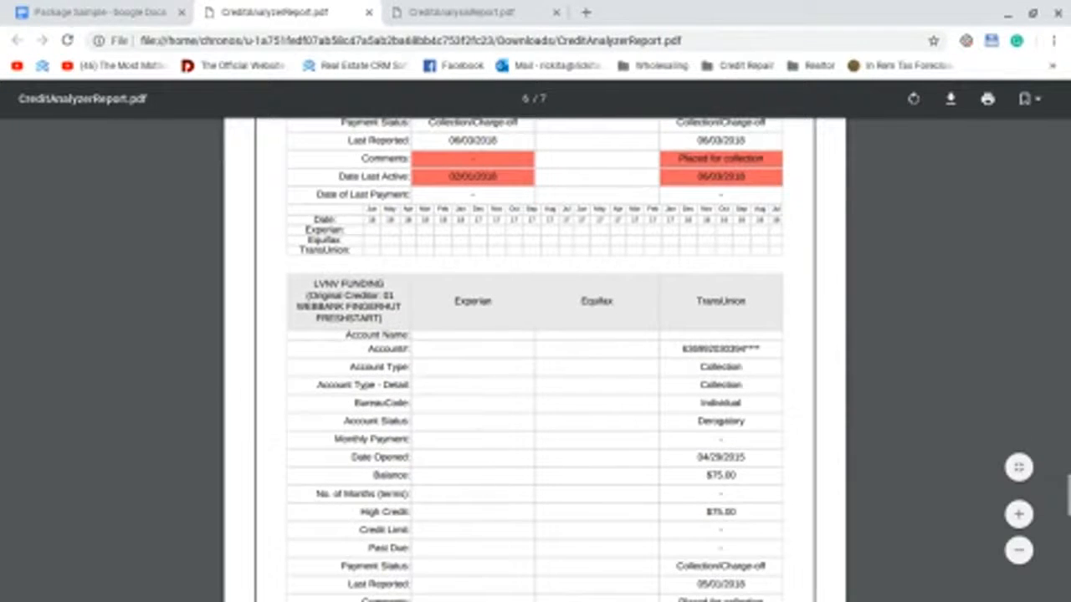
scroll(458, 482, down, 4)
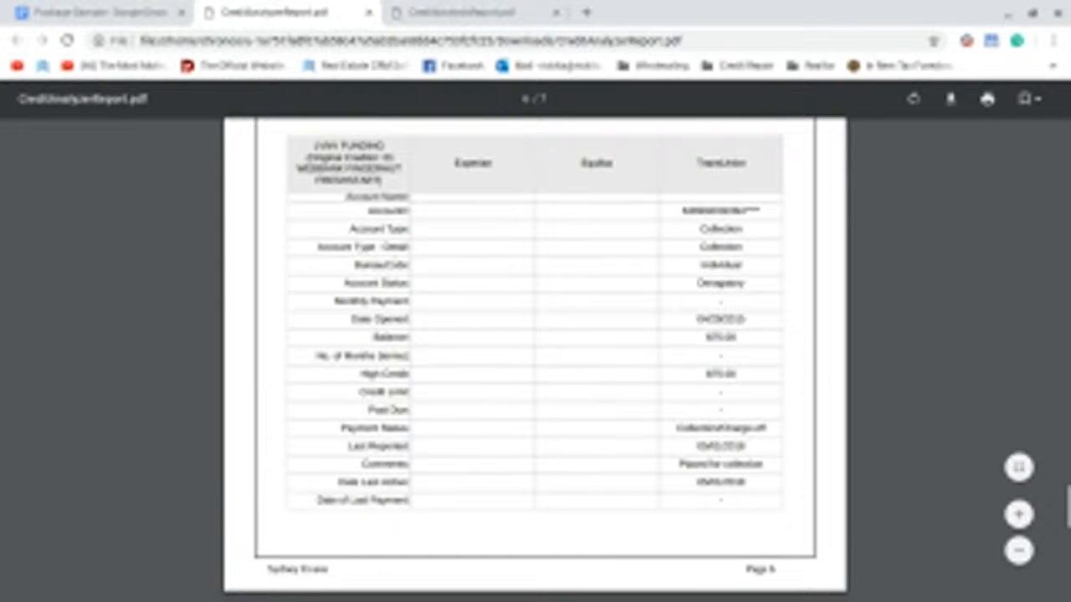
scroll(474, 359, down, 12)
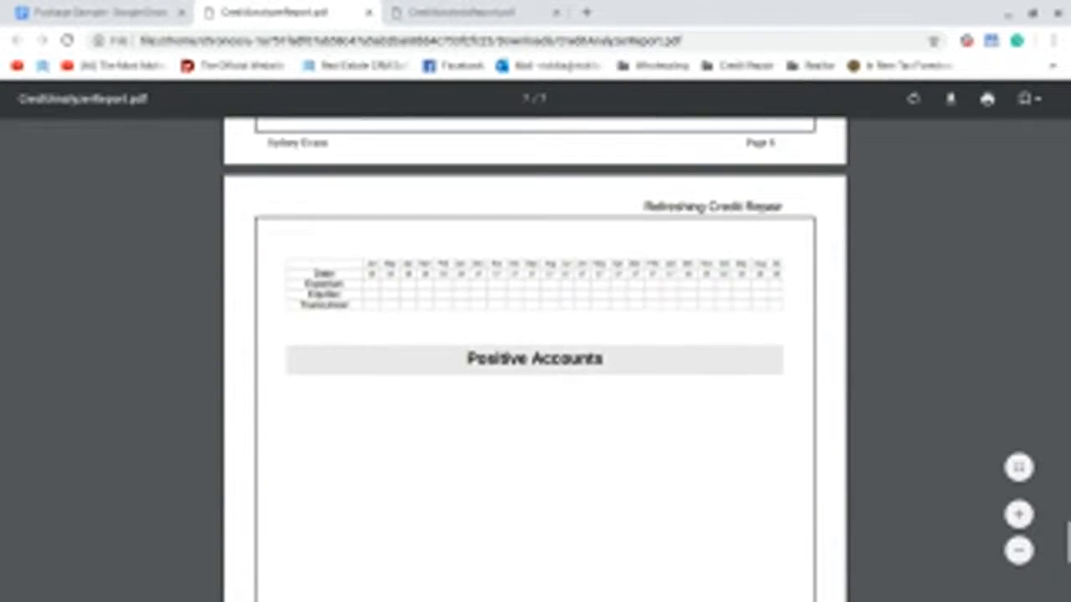
scroll(472, 363, down, 10)
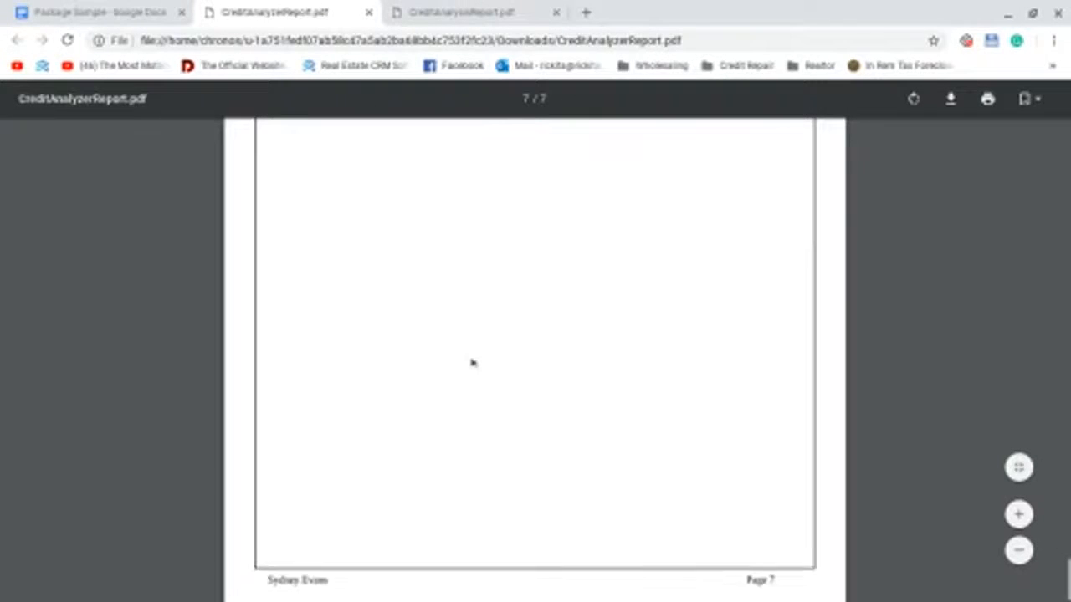
scroll(472, 363, up, 20)
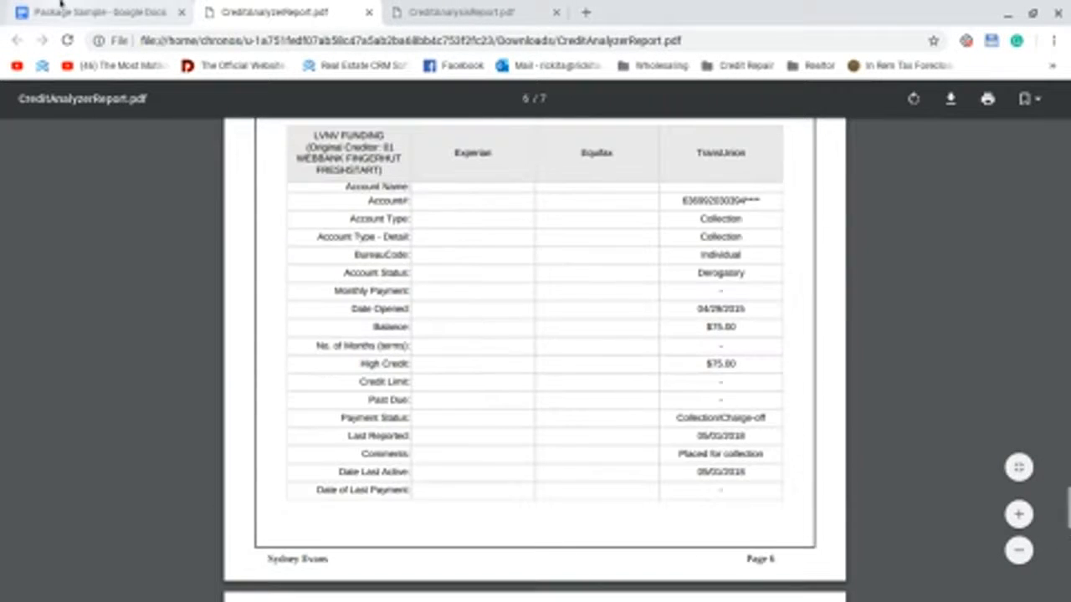
click(60, 9)
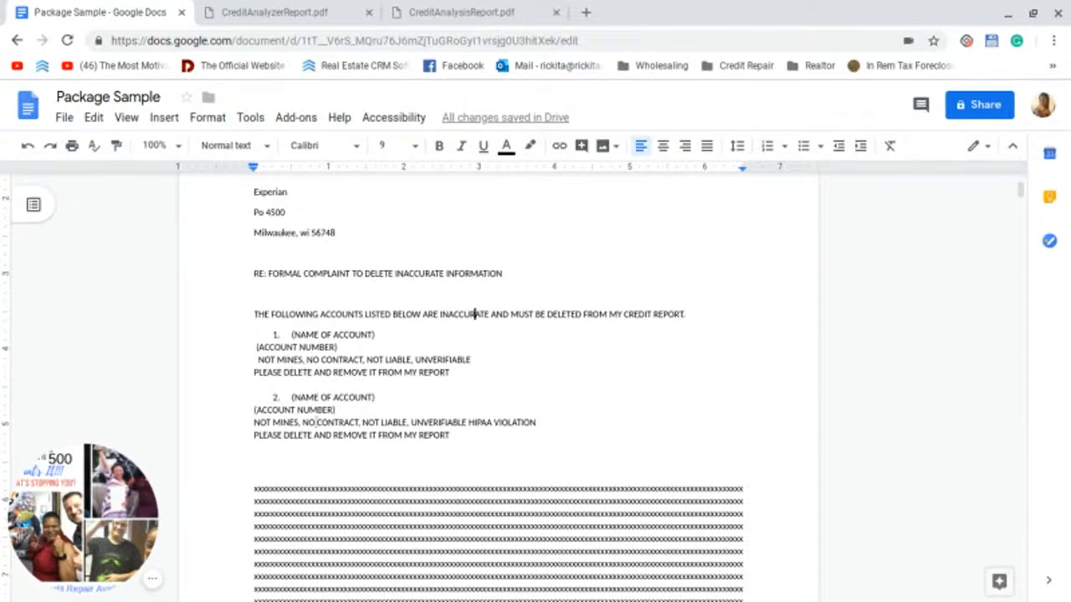
Step: Paste copies of the account block so the letter lists four numbered account placeholders
mouse_move(404, 386)
mouse_down()
mouse_move(400, 401)
mouse_move(411, 396)
mouse_move(390, 386)
mouse_up()
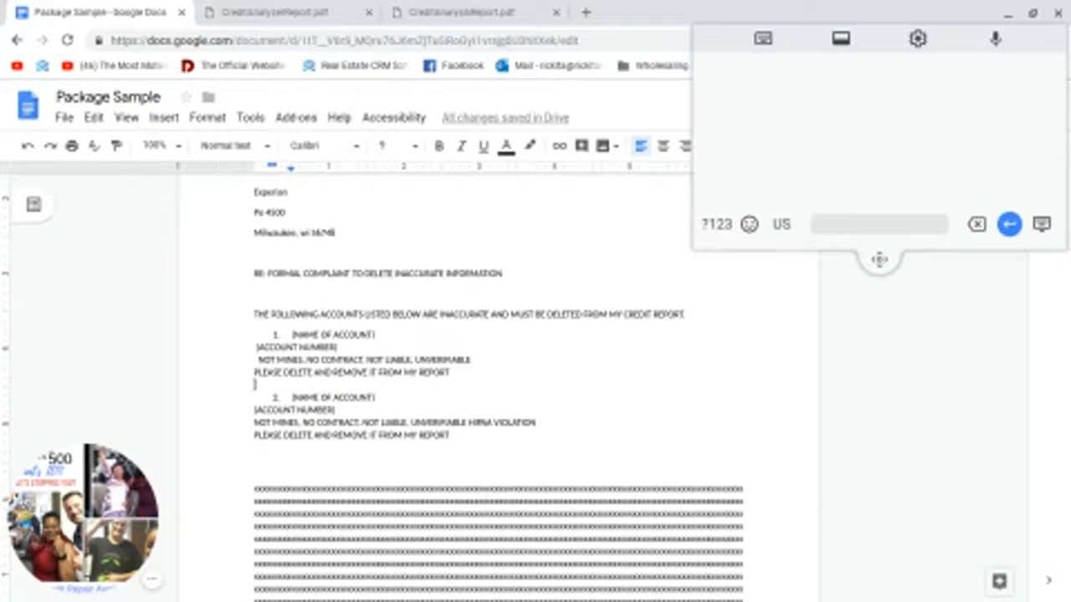
text([NAME OF ACCOUNT] [ACCOUNT NUMBER] NOT MINES, NO CONTRACT, NOT LIABLE, UNVERIFIABLE PLEASE DELETE AND REMOVE IT FROM MY REPORT)
key(Return)
key(Return)
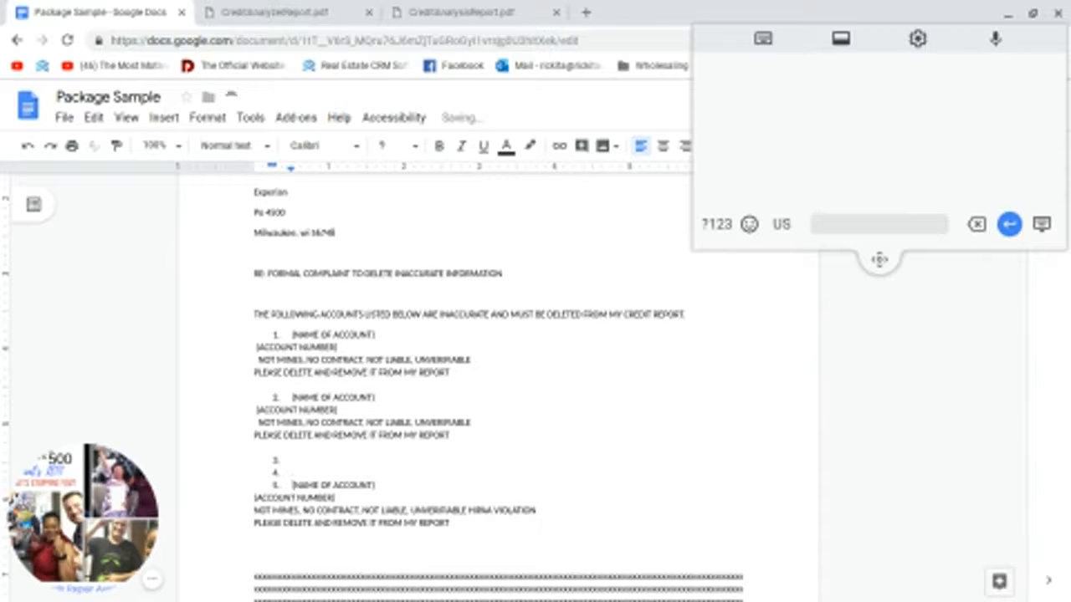
key(BackSpace)
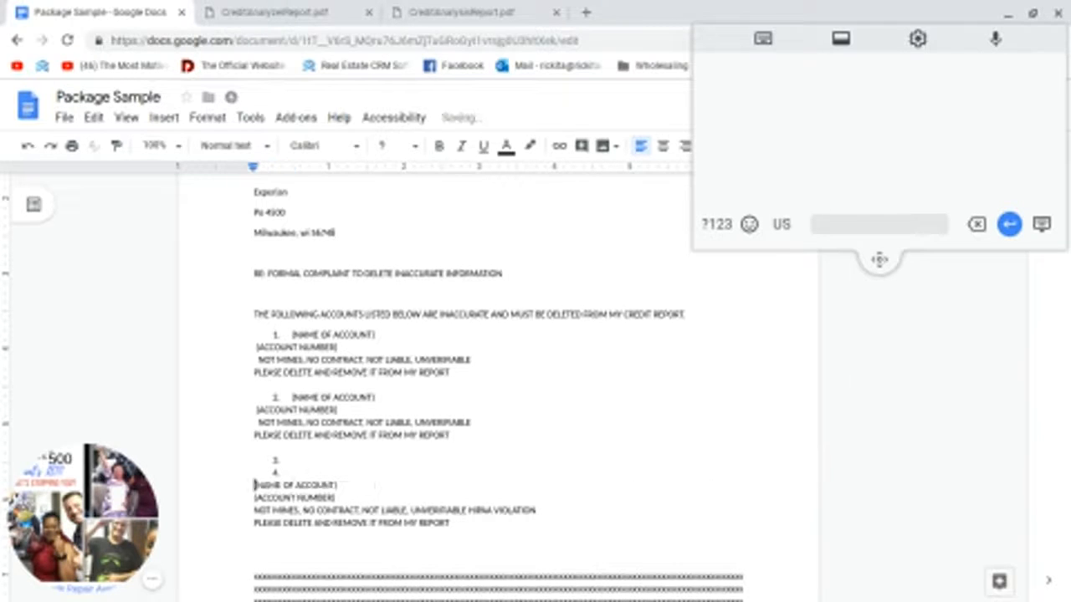
key(BackSpace)
key(BackSpace)
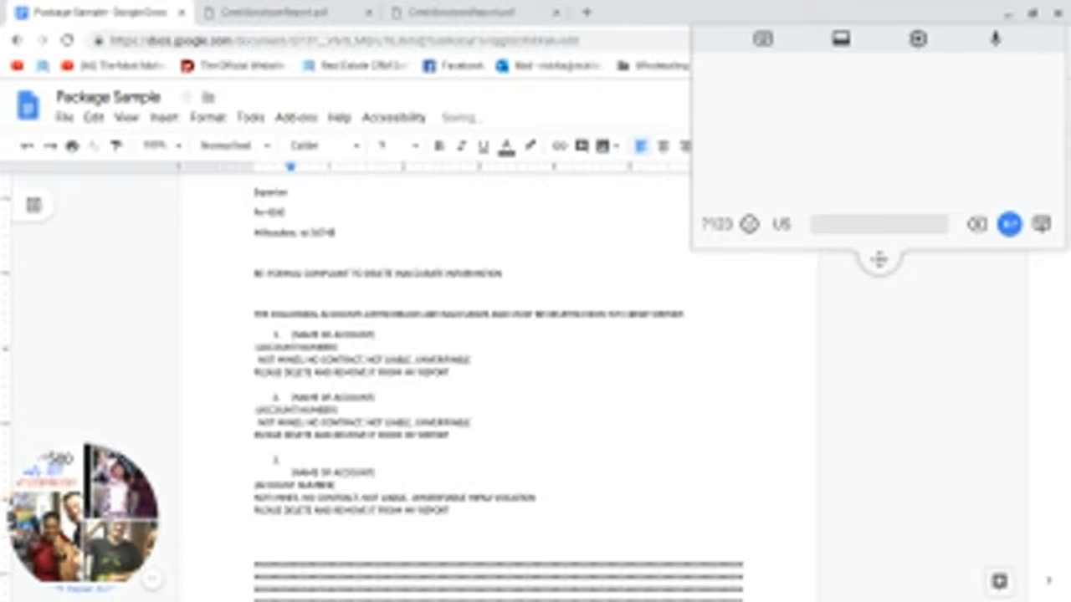
key(BackSpace)
key(BackSpace)
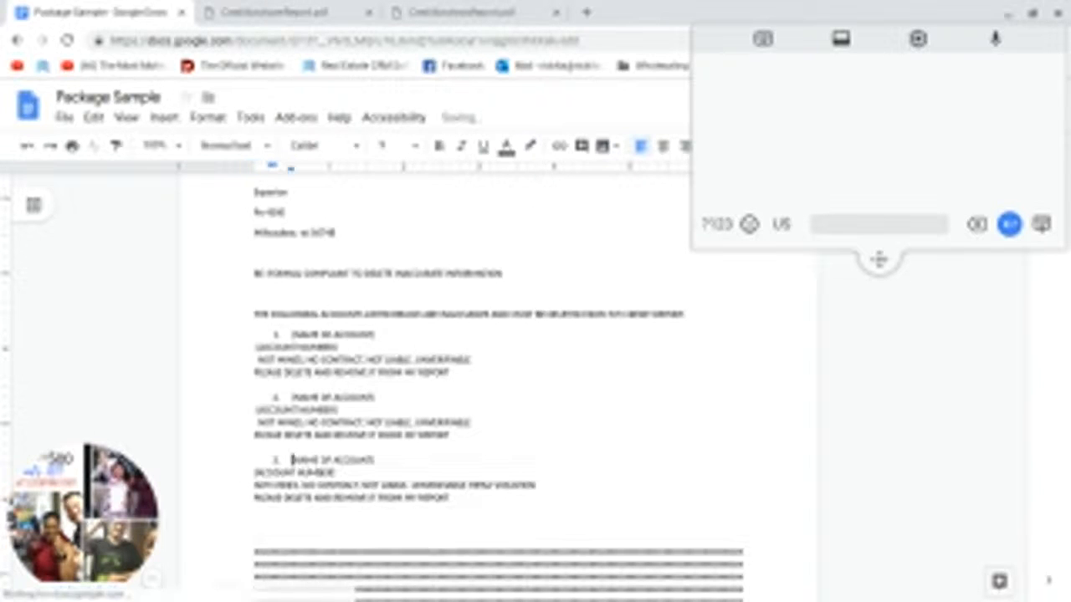
key(BackSpace)
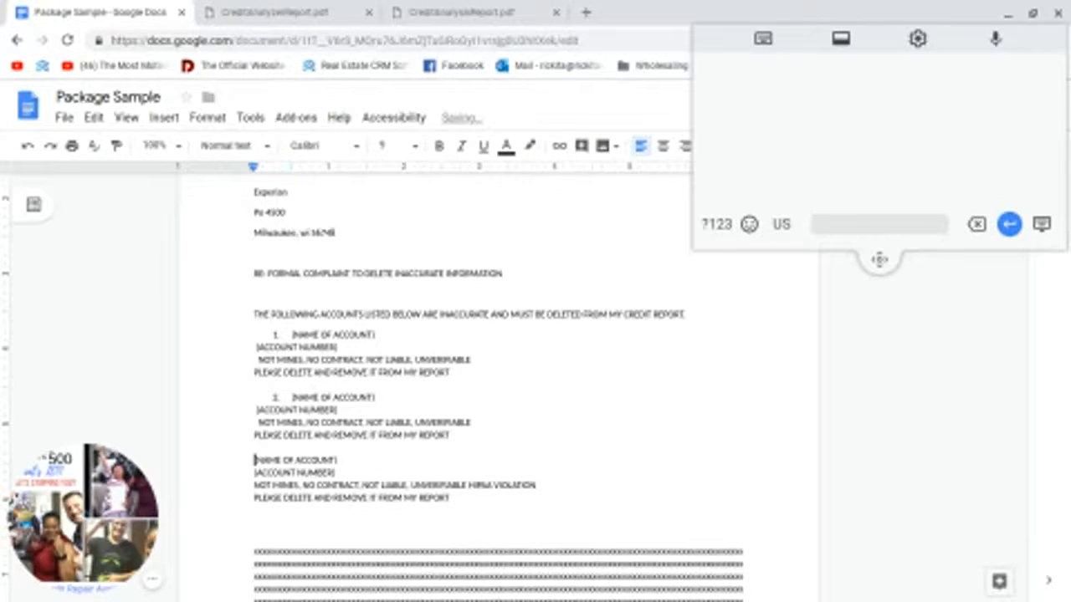
key(BackSpace)
key(Return)
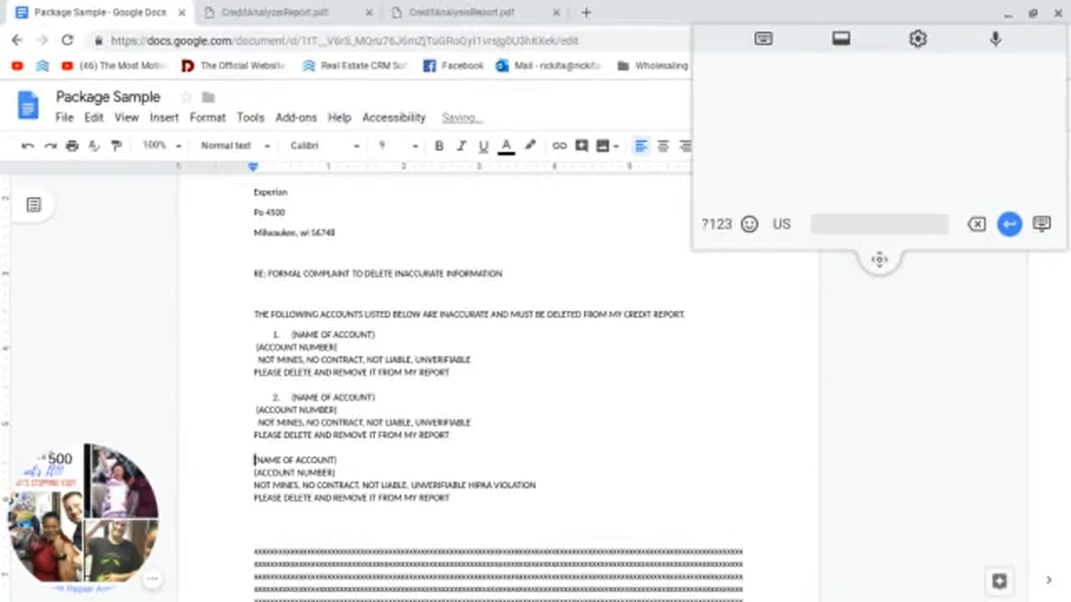
text((NAME OF ACCOUNT) (ACCOUNT NUMBER) NOT MINES, NO CONTRACT, NOT LIABLE, UNVERIFIABLE PLEASE DELETE AND REMOVE IT FROM MY REPORT)
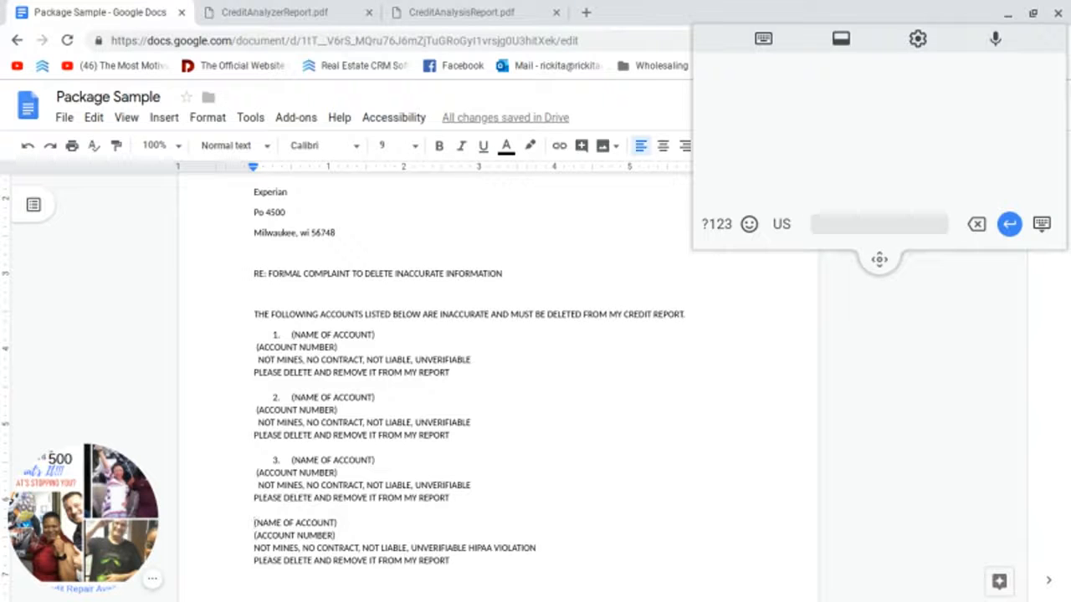
text((NAME OF ACCOUNT) (ACCOUNT NUMBER) NOT MINES, NO CONTRACT, NOT LIABLE, UNVERIFIABLE PLEASE DELETE AND REMOVE IT FROM MY REPORT)
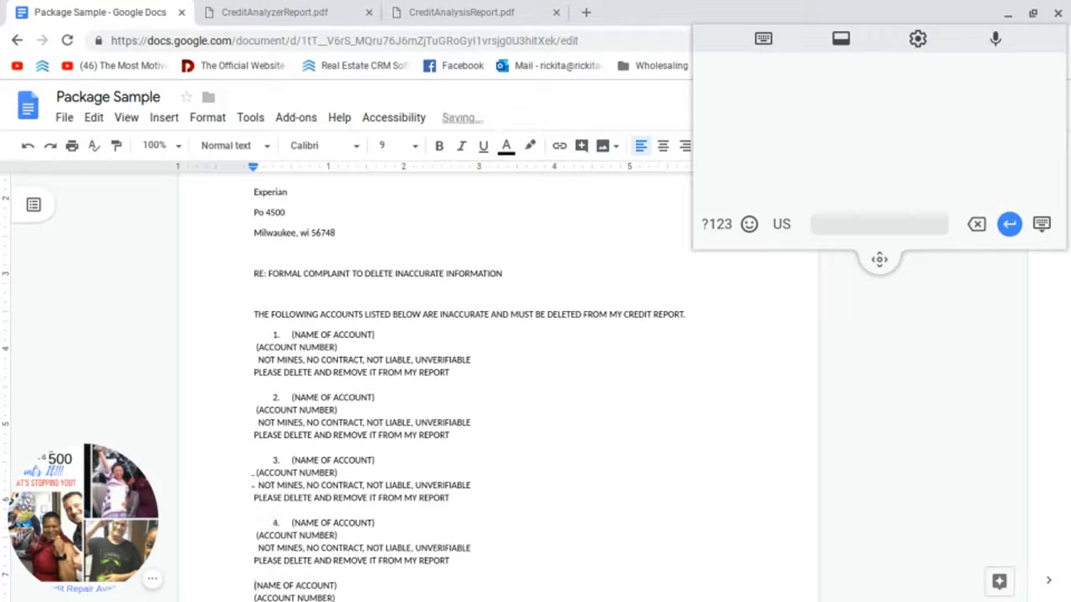
Step: Delete the leftover unnumbered HIPAA VIOLATION account block
scroll(196, 458, down, 2)
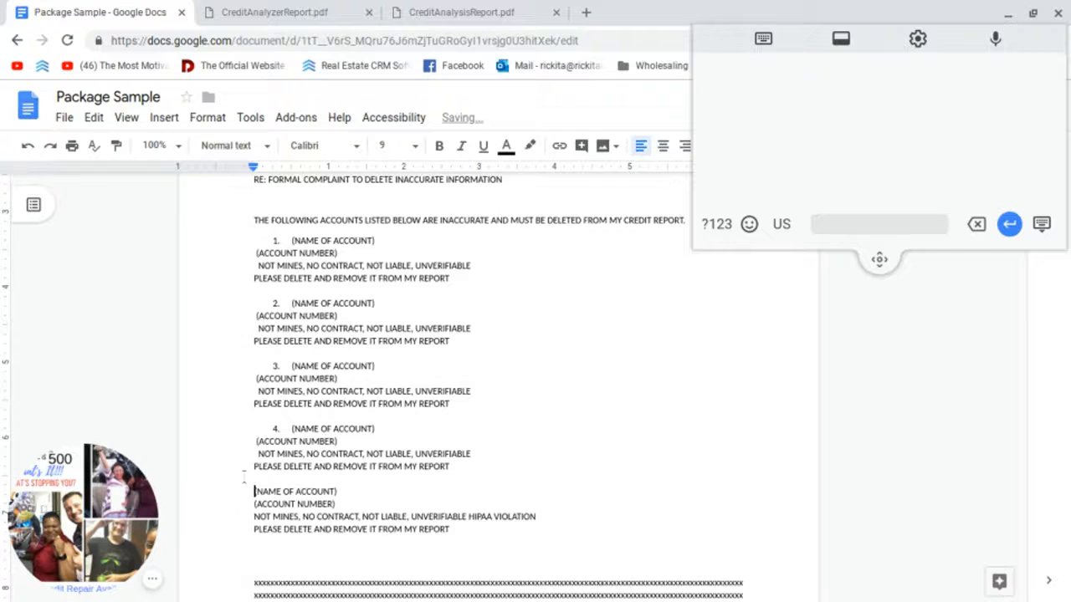
drag(255, 479, 473, 532)
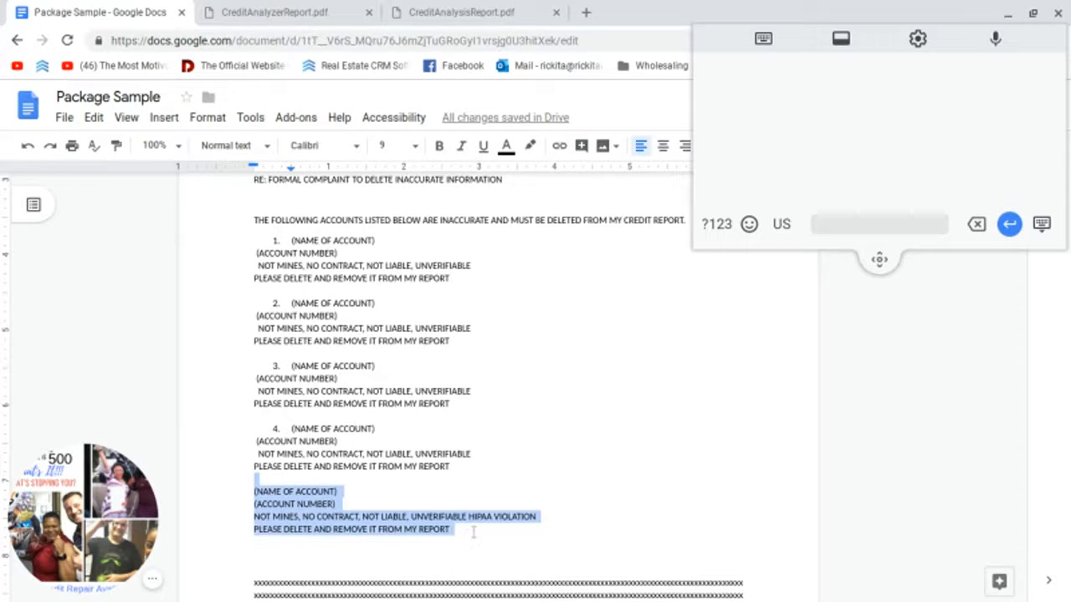
key(BackSpace)
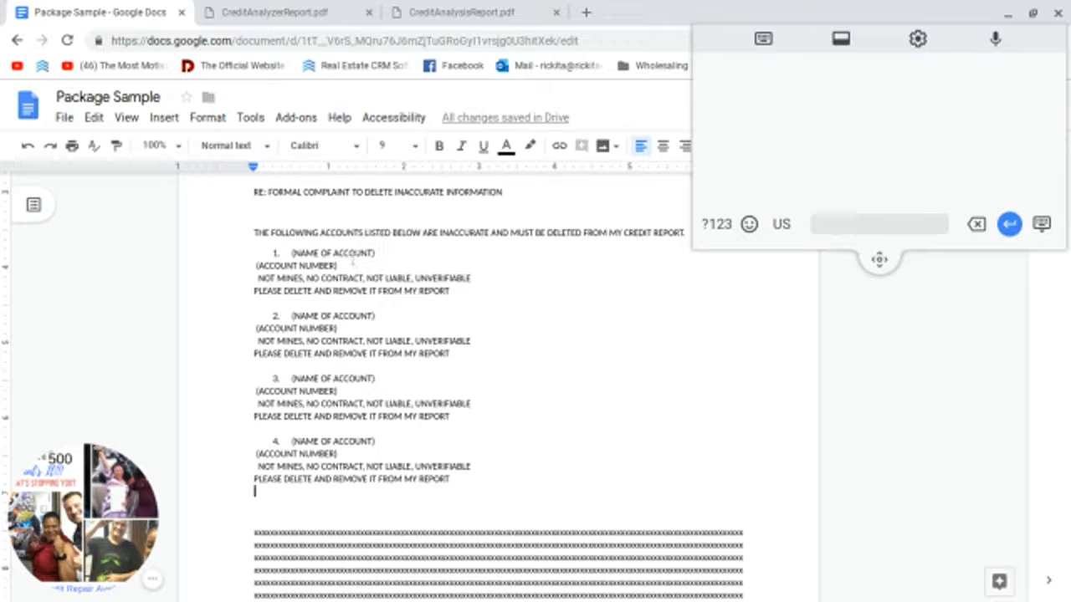
Step: Select LVNV FUNDING LLC in CreditAnalyzerReport.pdf's Negative Accounts table for pasting
click(284, 24)
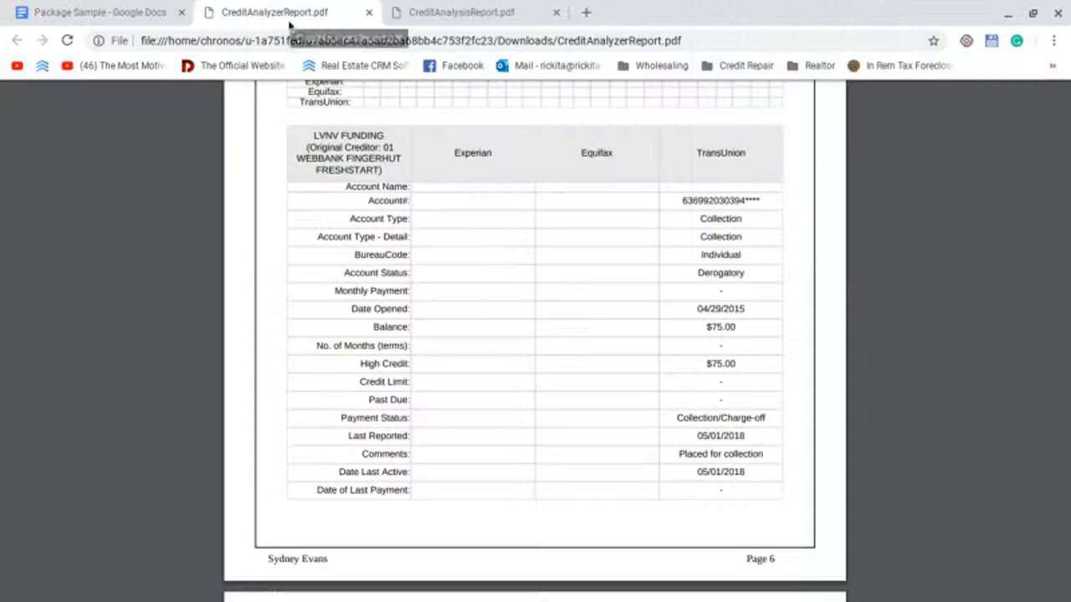
scroll(444, 309, up, 20)
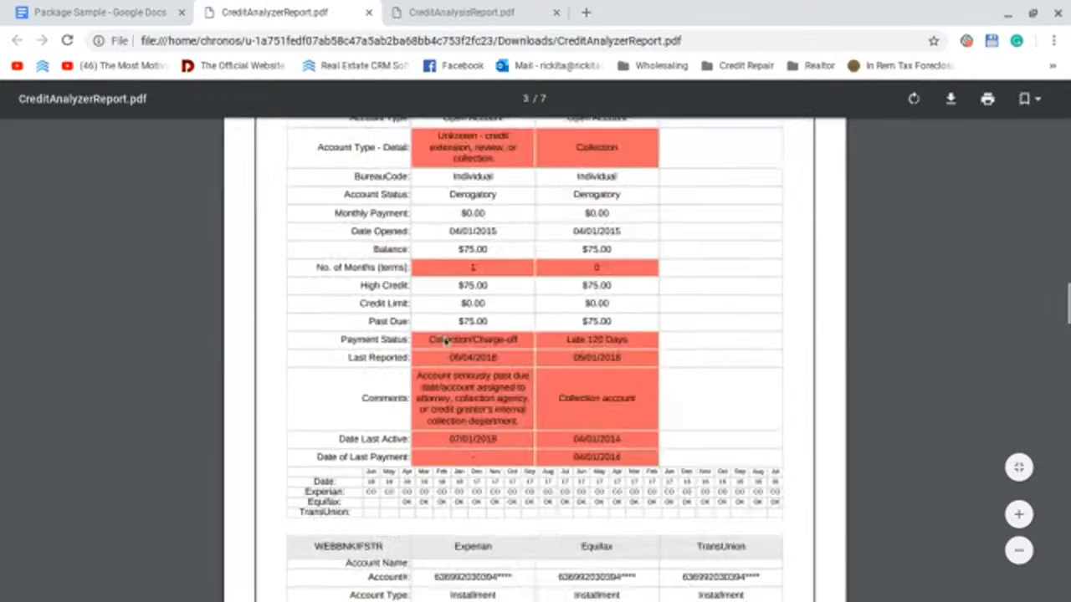
scroll(445, 341, down, 10)
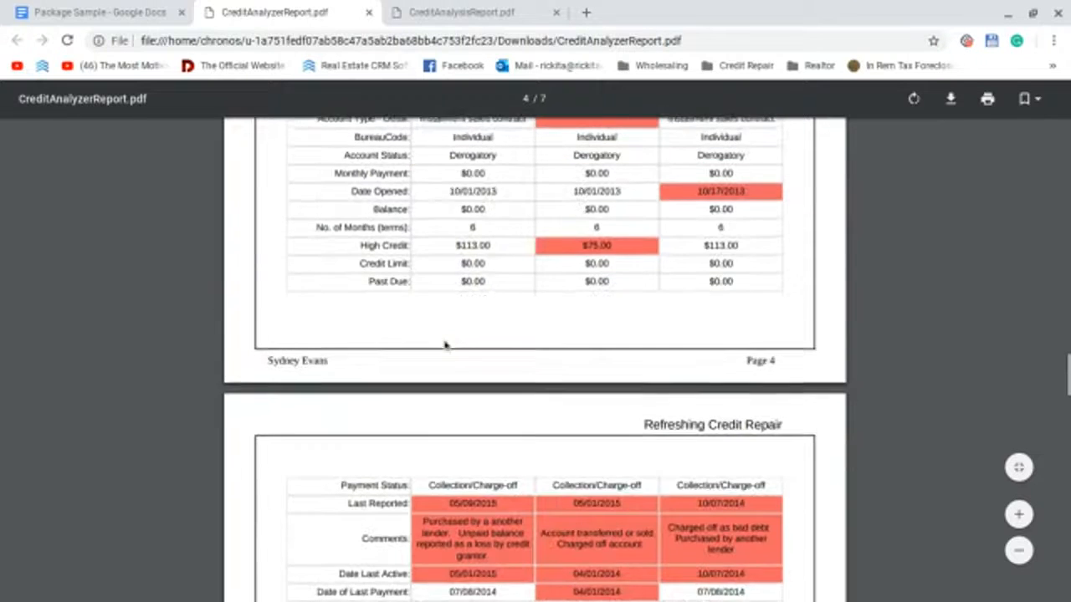
scroll(445, 345, up, 8)
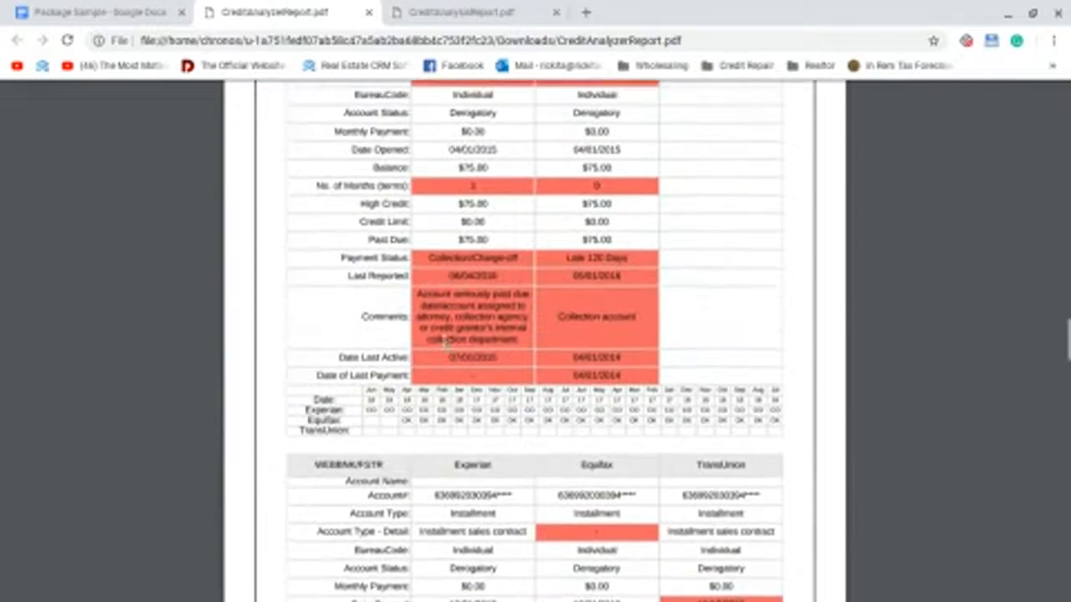
scroll(446, 340, up, 6)
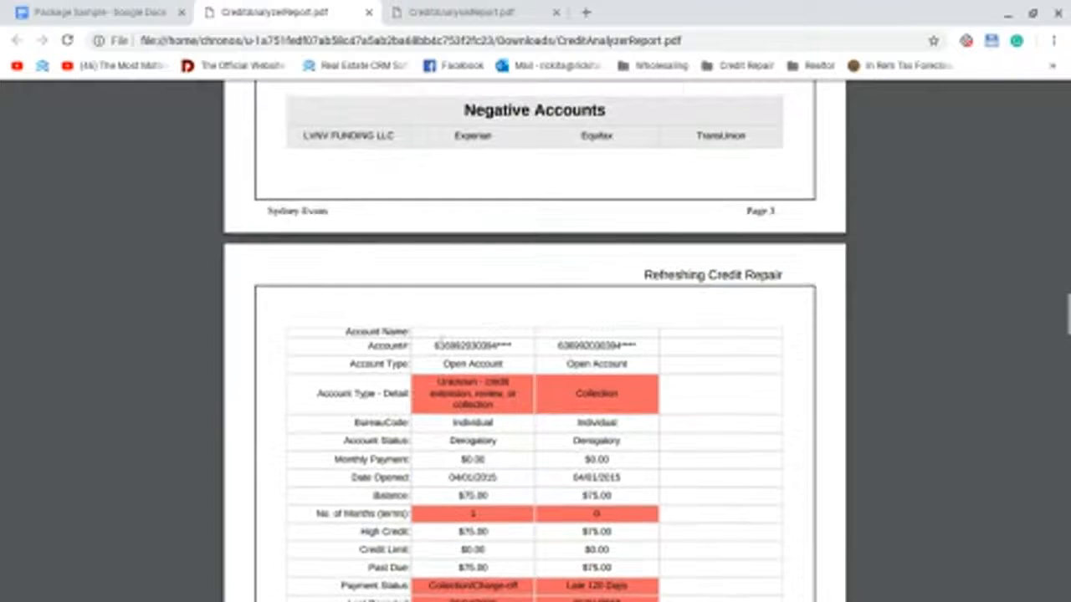
drag(303, 135, 393, 138)
right_click(386, 144)
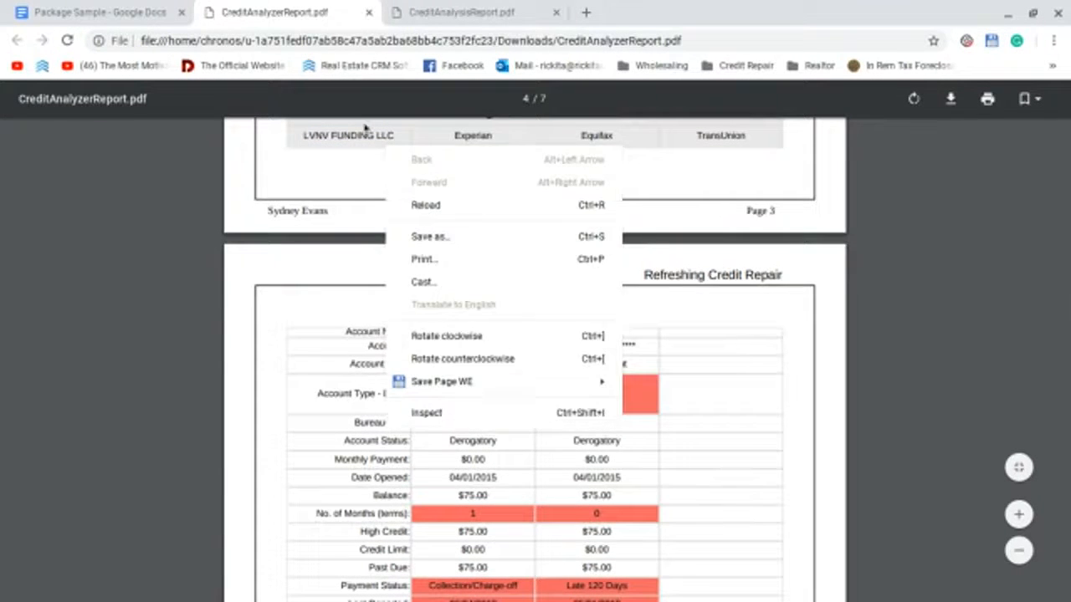
click(305, 136)
drag(304, 136, 393, 136)
key(ctrl+c)
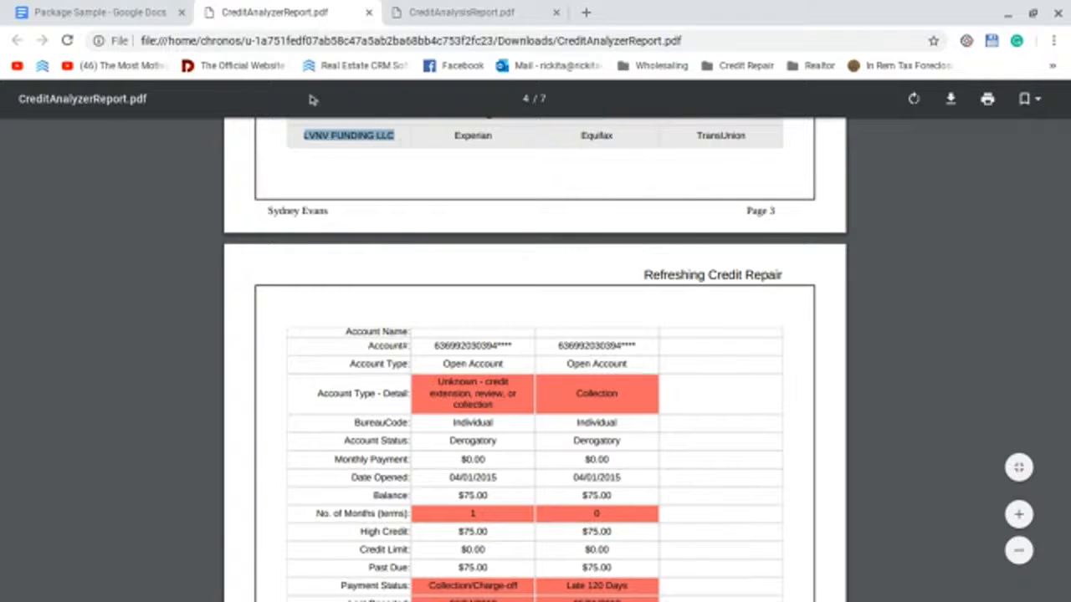
click(100, 12)
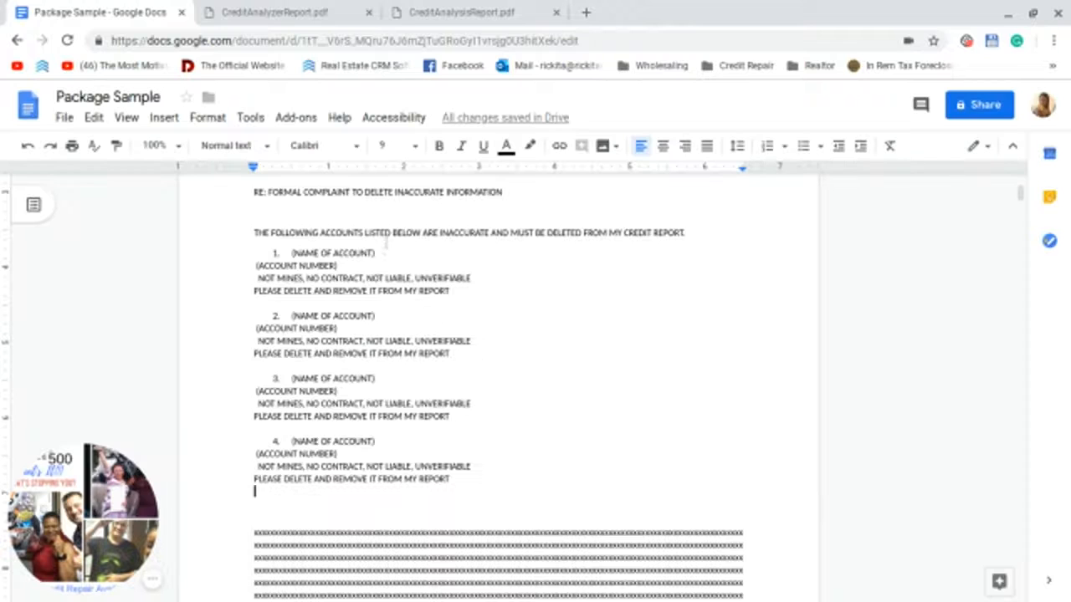
Step: Replace item 1's (NAME OF ACCOUNT) placeholder with LVNV FUNDING LLC
drag(375, 235, 311, 253)
click(376, 253)
drag(375, 253, 290, 250)
key(ctrl+v)
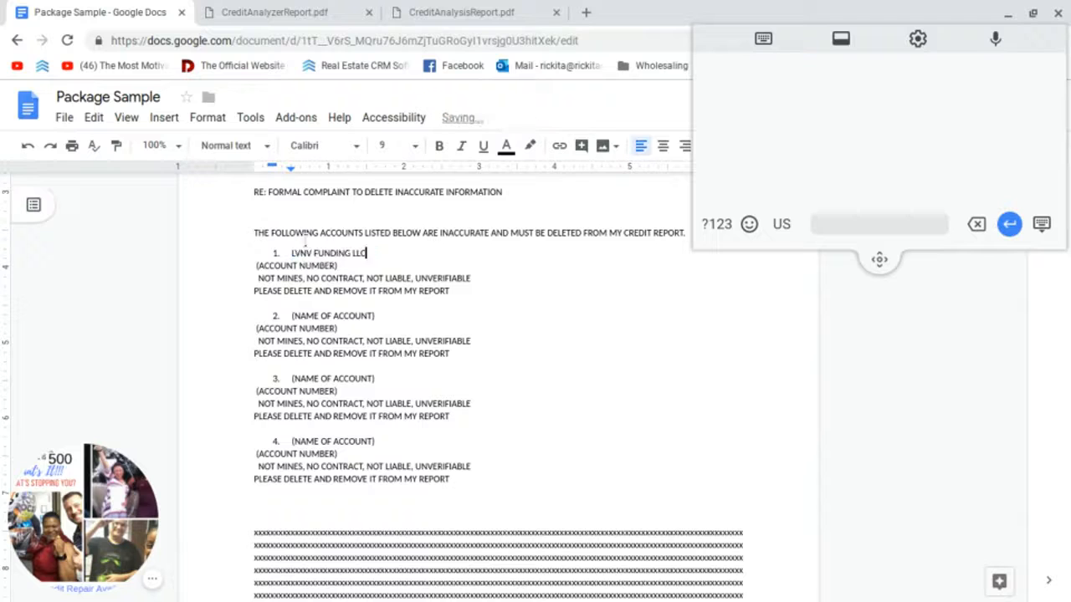
Step: Copy the first account number from the report over item 1's (ACCOUNT NUMBER) placeholder
click(285, 11)
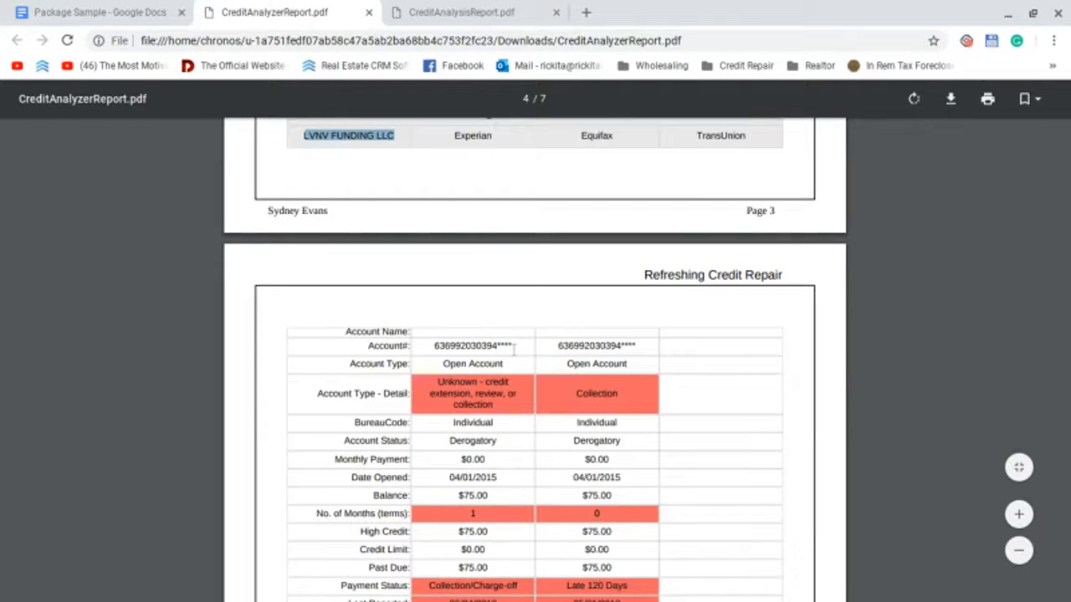
drag(513, 347, 435, 345)
key(ctrl+c)
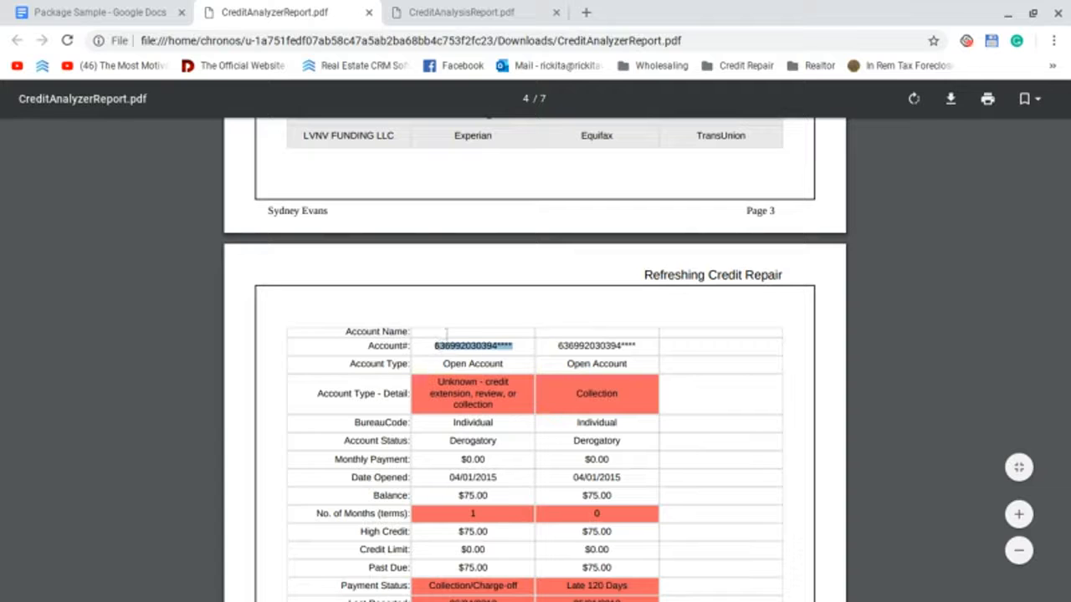
click(67, 5)
drag(337, 266, 256, 266)
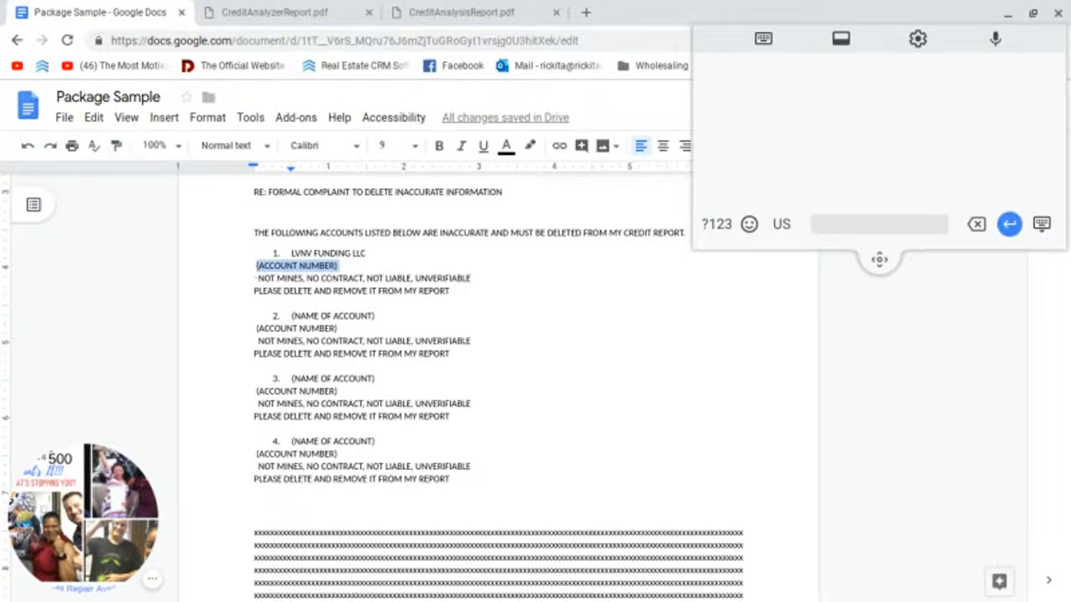
key(ctrl+v)
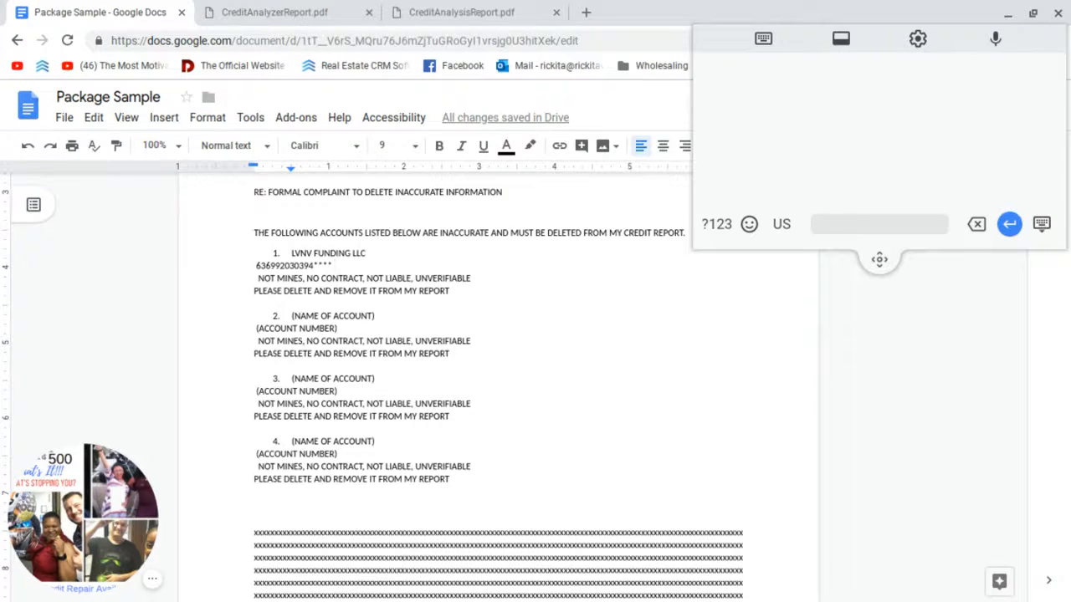
Step: Change item 1's reason from NOT MINES to 'Don't remember this account'
double_click(292, 278)
shift+click(256, 278)
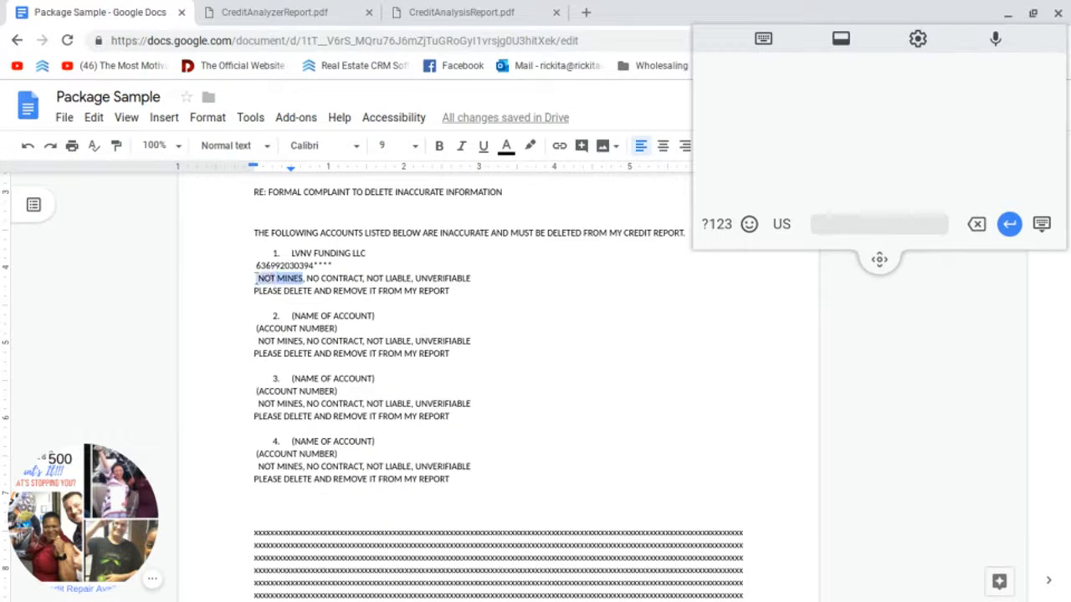
text(Don)
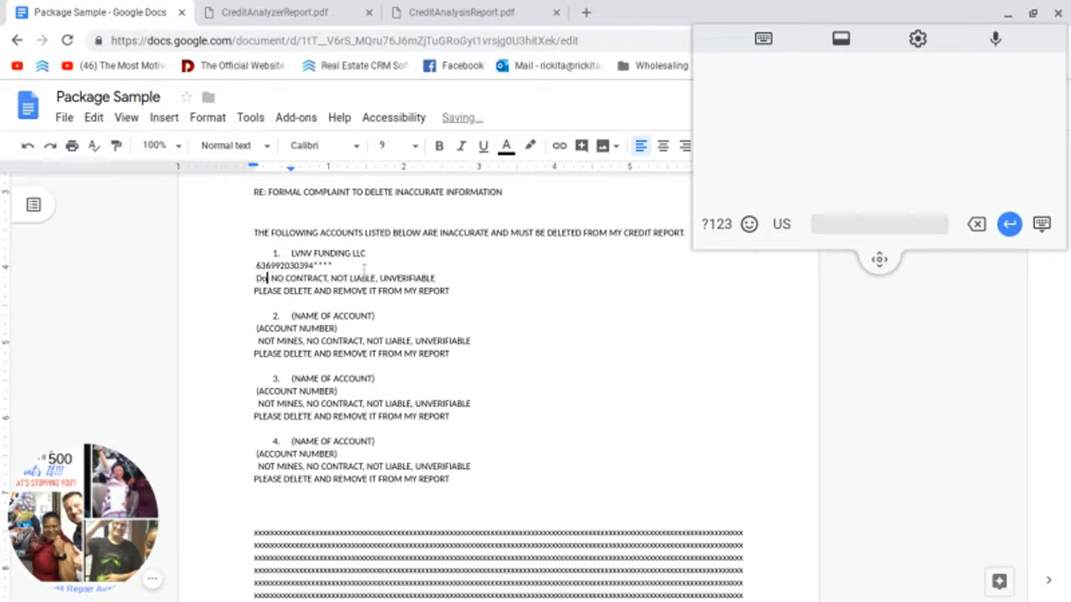
text('t remember)
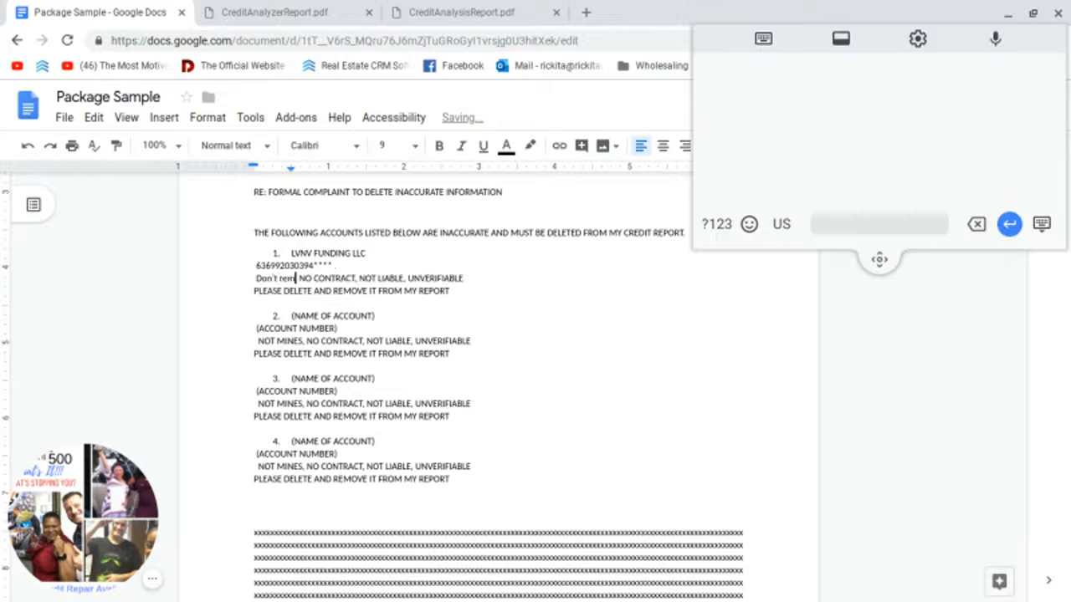
text( th)
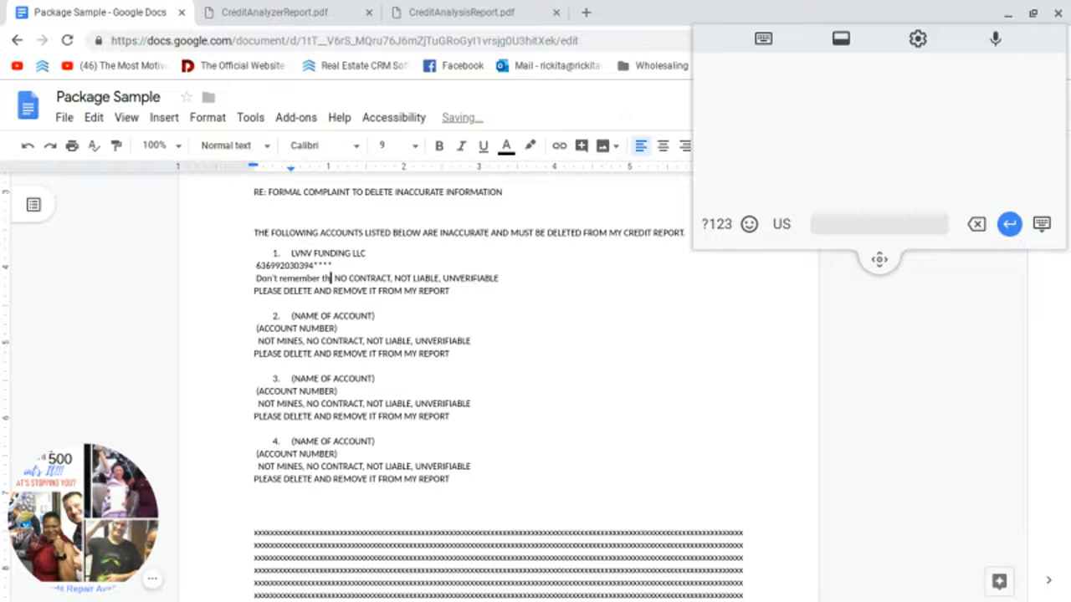
text(i)
key(BackSpace)
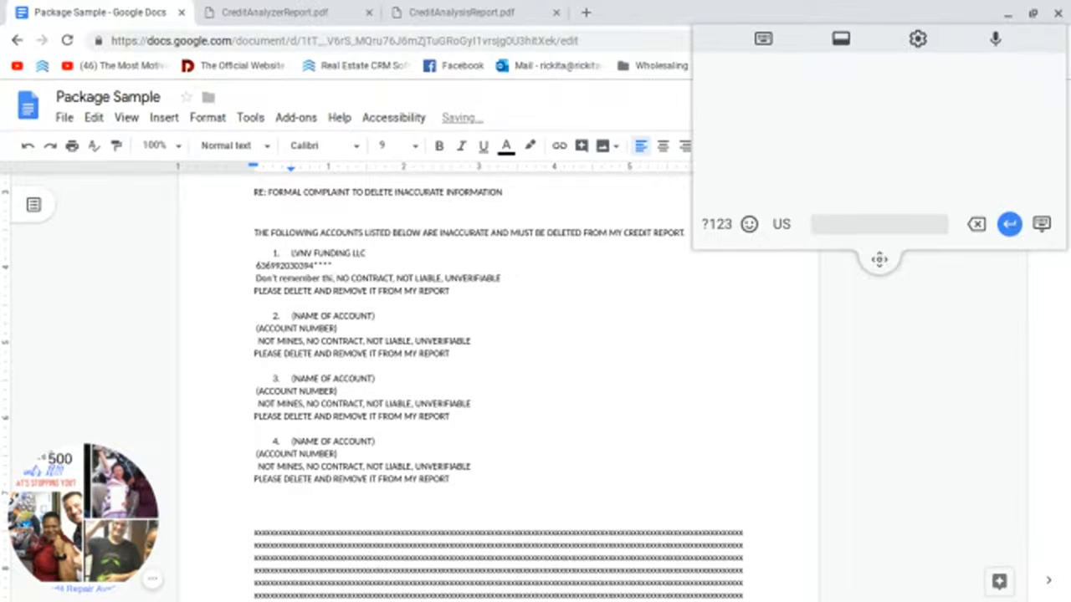
text(s account)
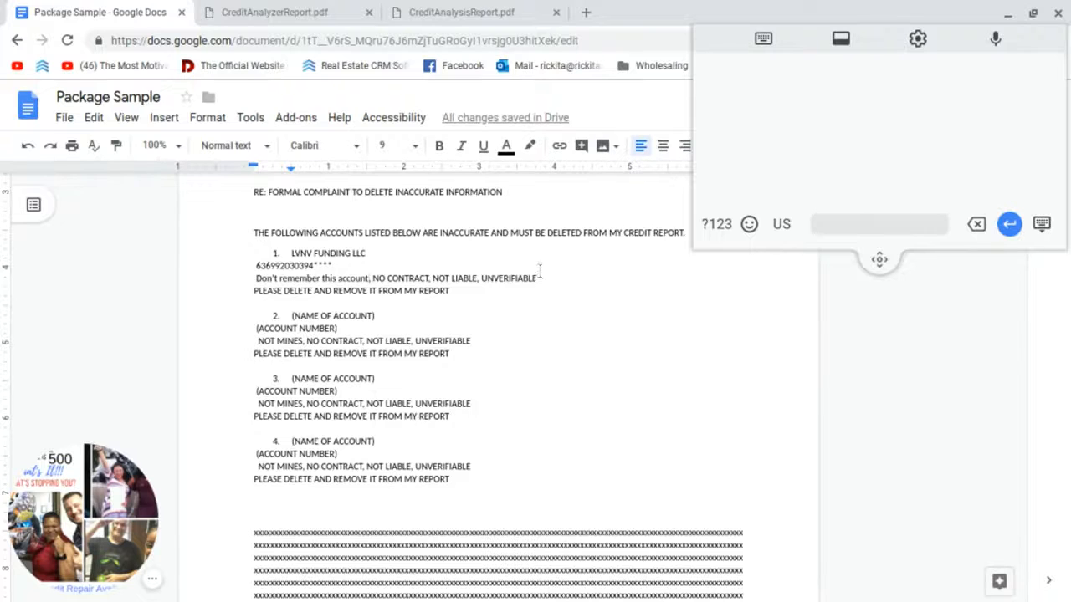
click(279, 10)
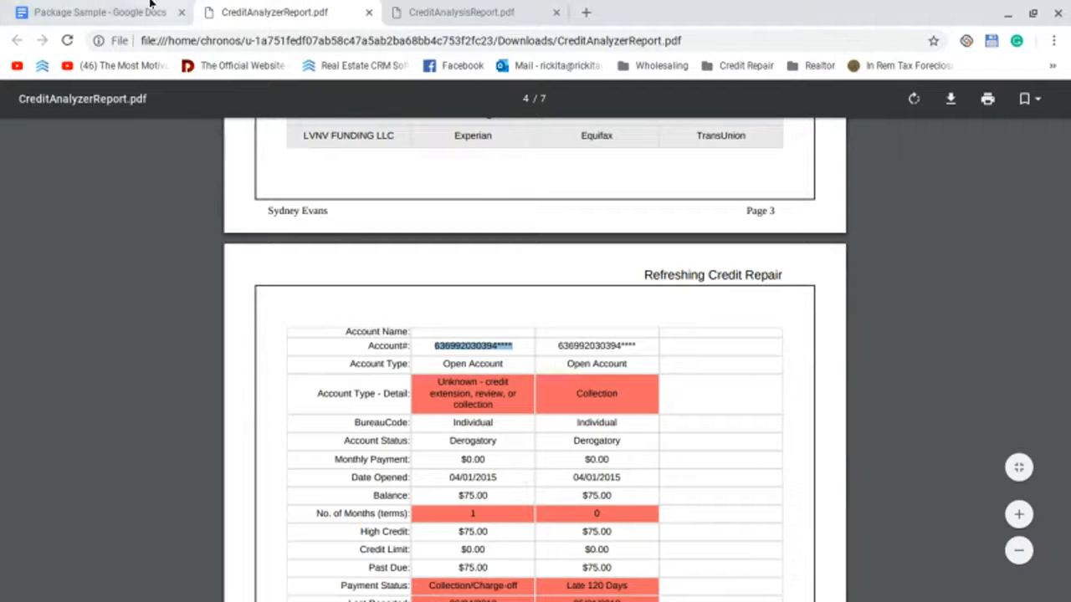
Step: Copy WEBBNK/FSTR from the report and paste it over item 2's (NAME OF ACCOUNT) placeholder
click(92, 7)
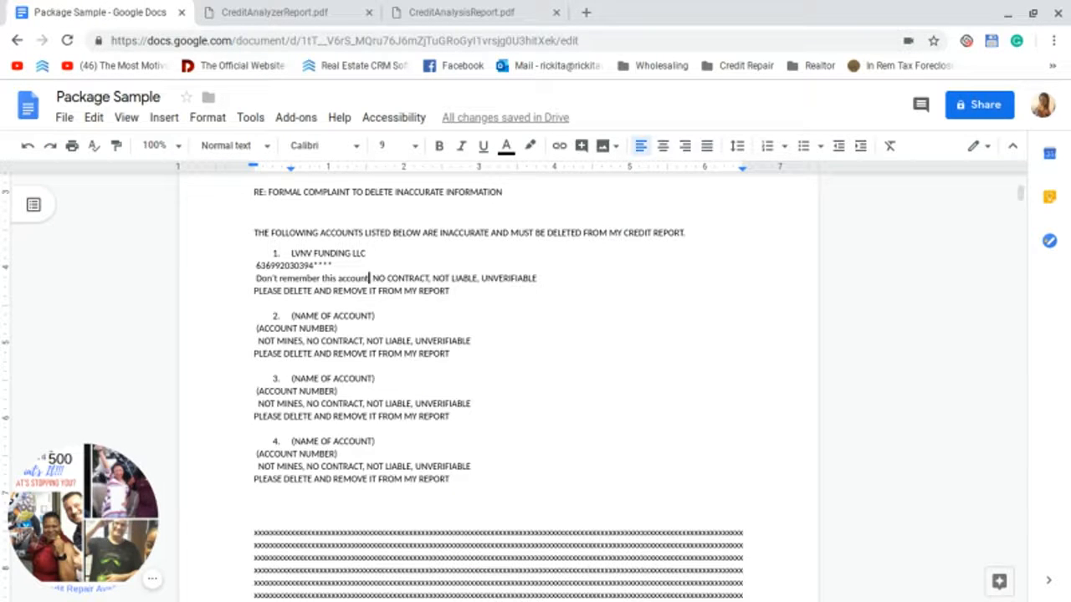
click(223, 5)
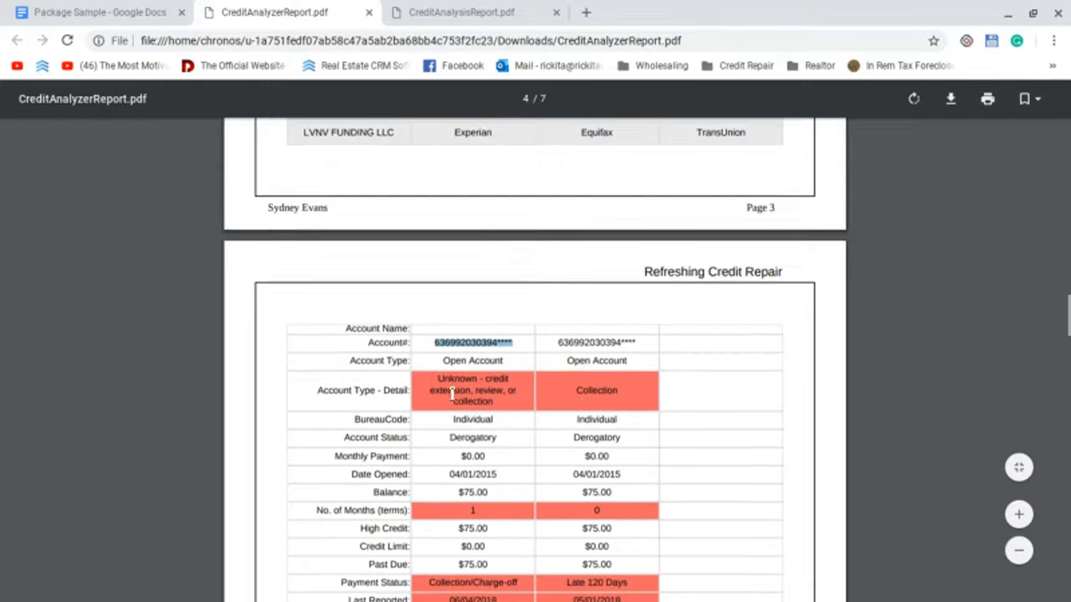
scroll(432, 406, down, 4)
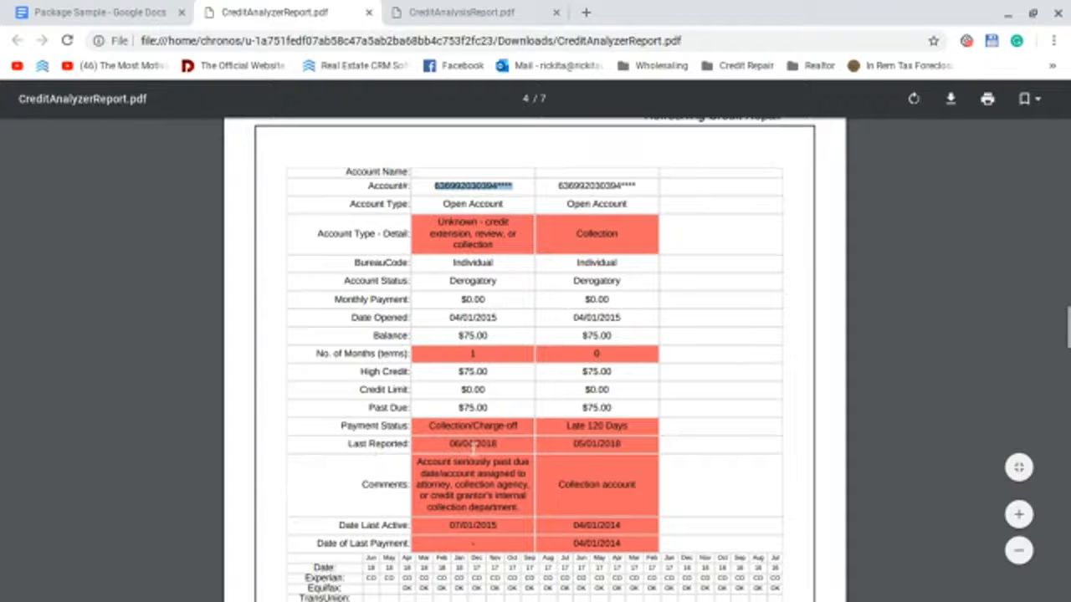
scroll(384, 526, down, 2)
scroll(422, 427, down, 5)
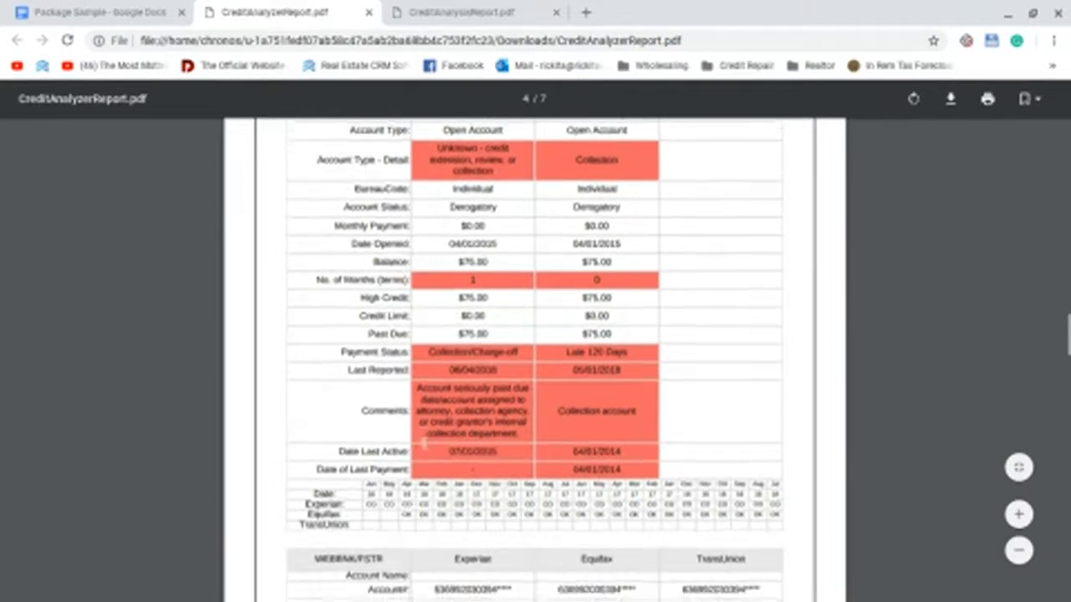
scroll(422, 426, down, 2)
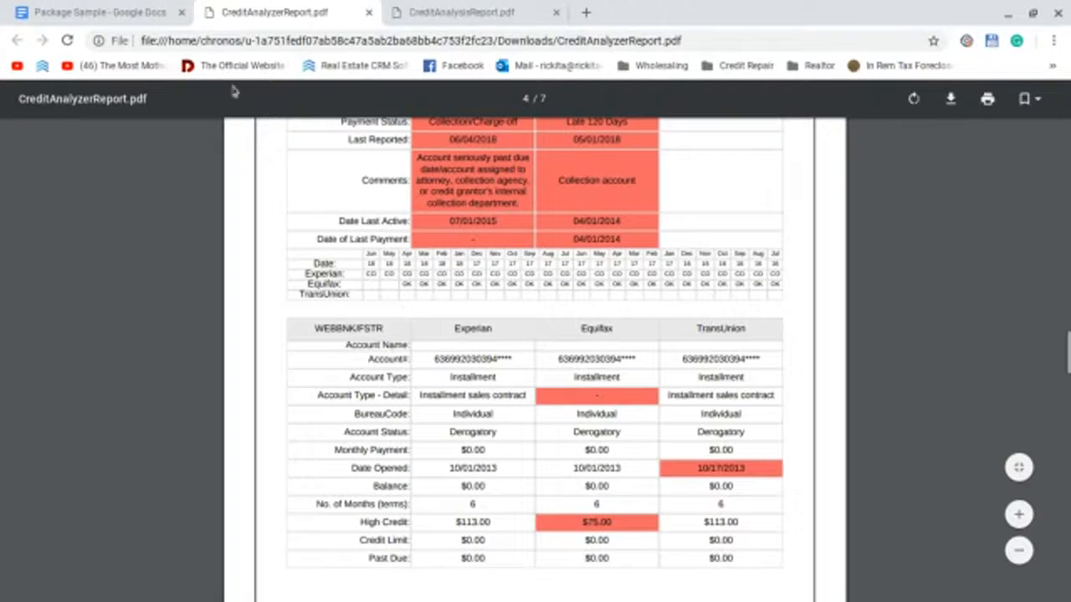
drag(315, 328, 385, 329)
right_click(362, 331)
click(445, 343)
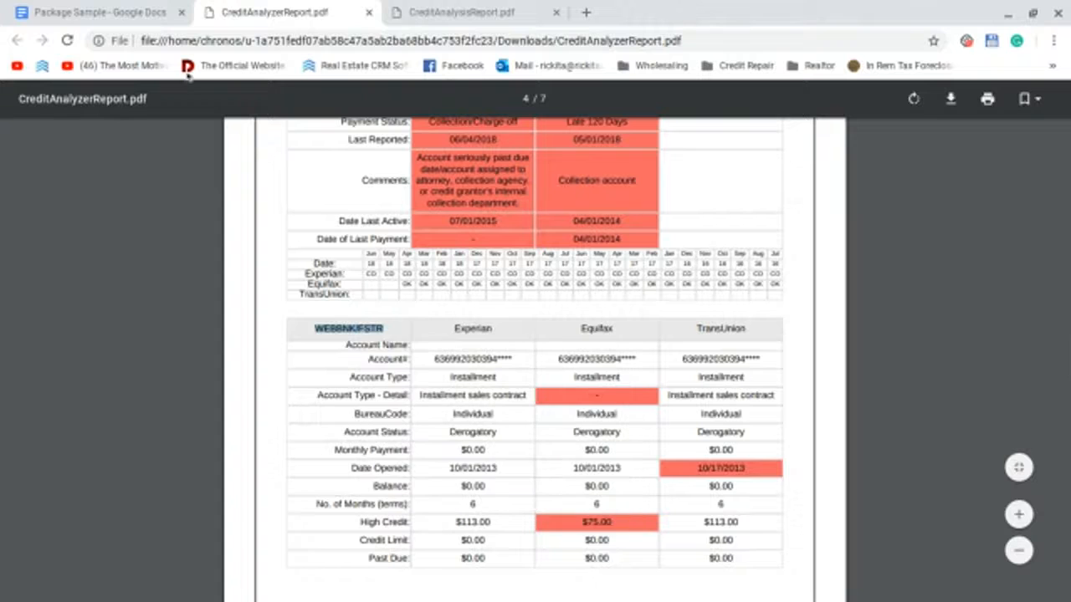
click(117, 14)
drag(376, 316, 293, 316)
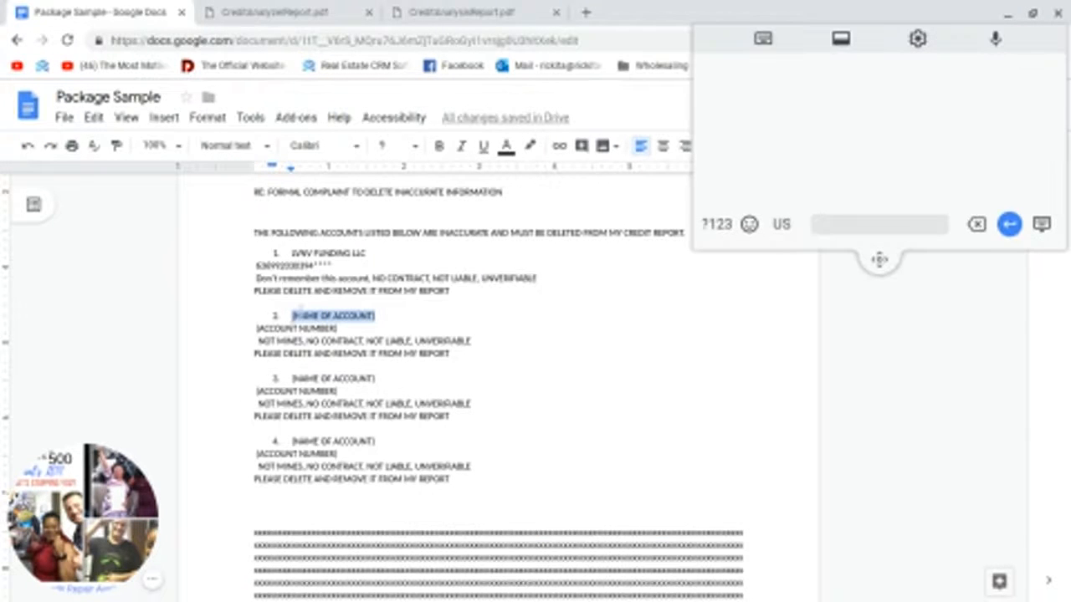
key(ctrl+v)
Step: Paste WEBBNK/FSTR's Experian account number over item 2's account number placeholder
click(330, 7)
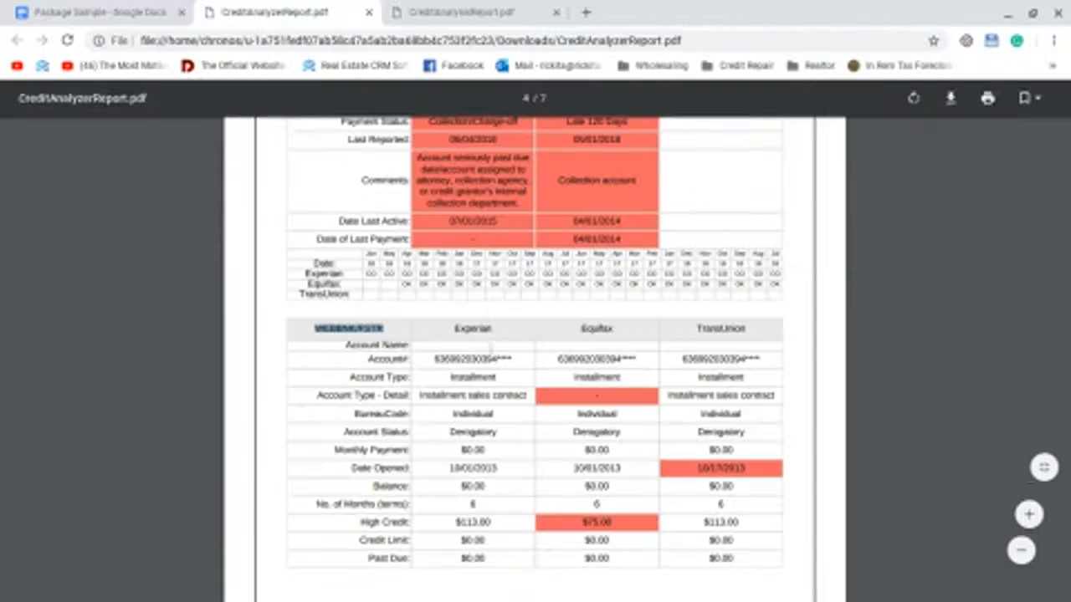
drag(513, 361, 435, 360)
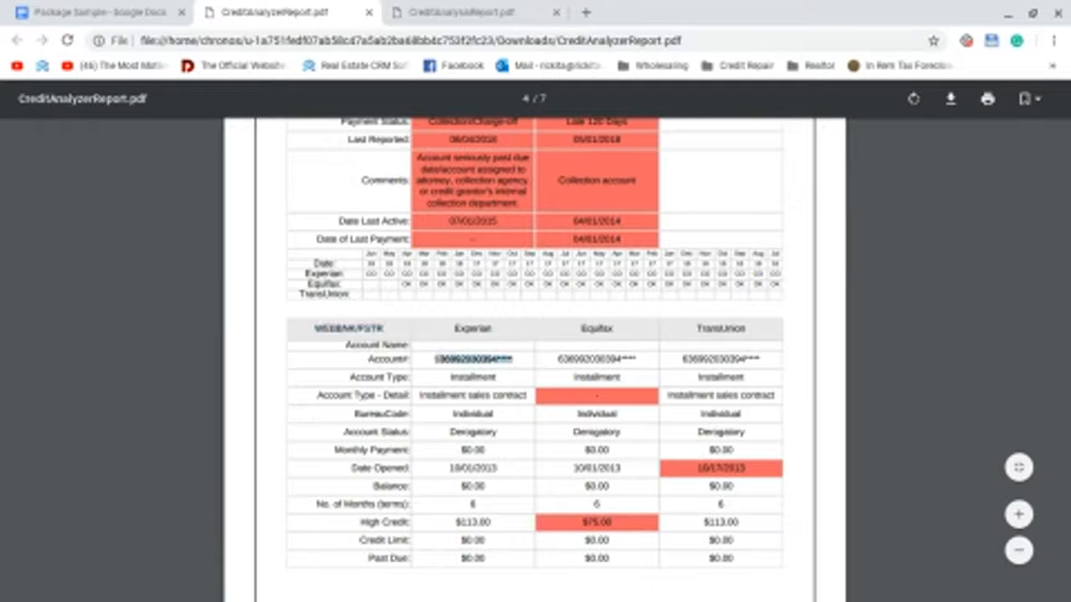
right_click(441, 359)
click(474, 374)
click(101, 11)
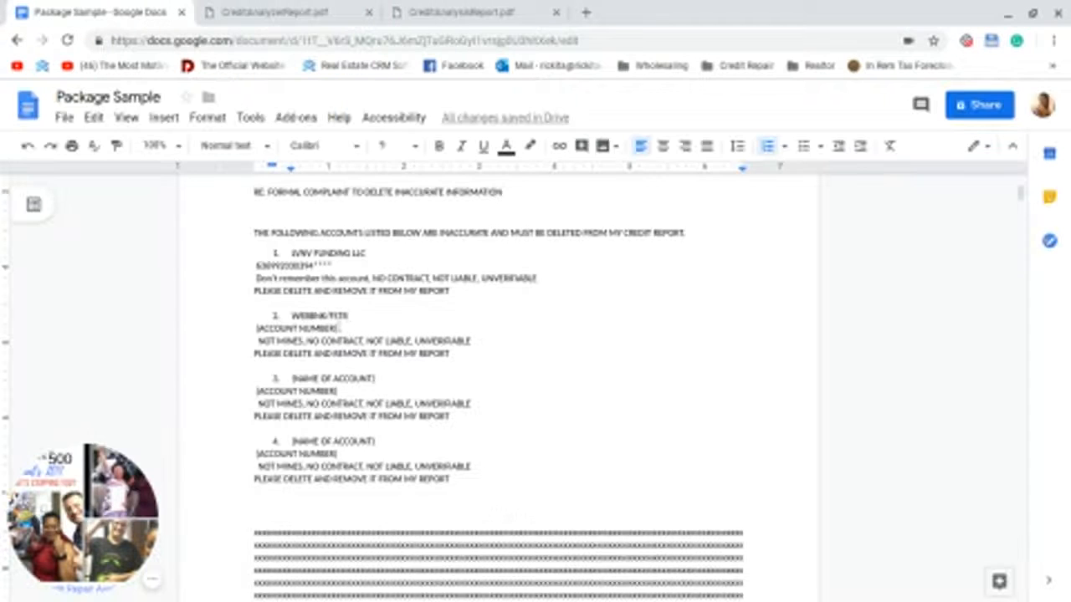
drag(338, 328, 256, 328)
right_click(257, 328)
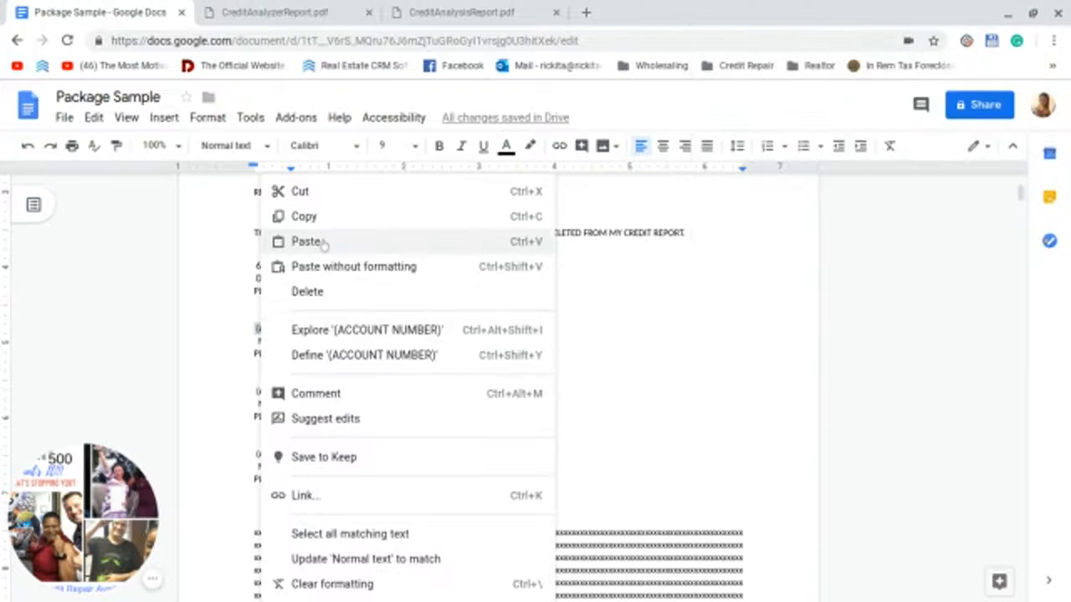
click(324, 243)
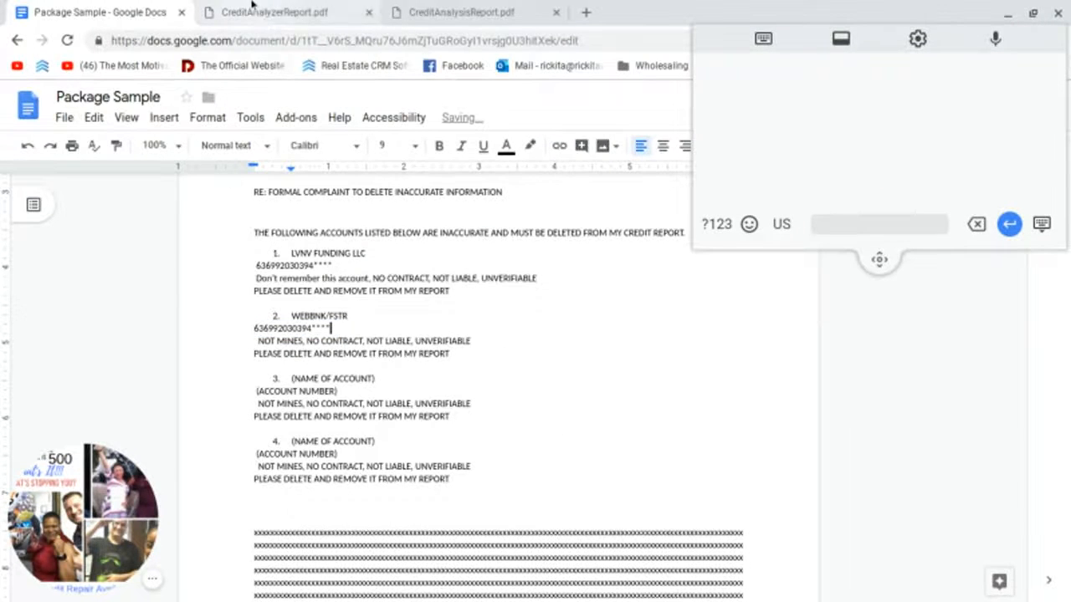
click(305, 12)
Step: Replace item 3's (NAME OF ACCOUNT) placeholder with ASHRO
scroll(430, 360, down, 4)
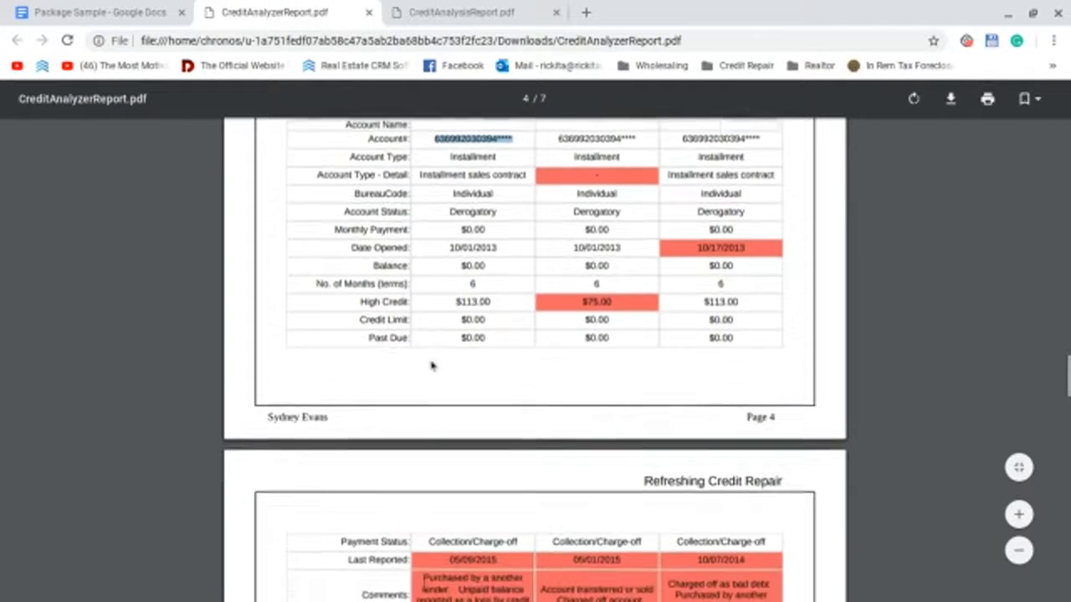
scroll(430, 363, down, 5)
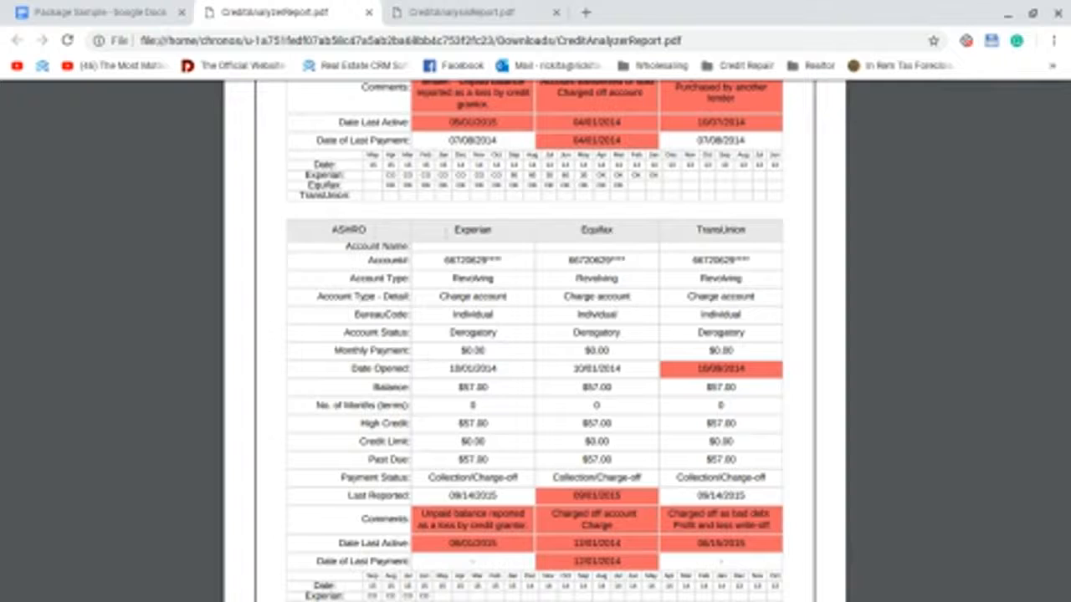
drag(382, 237, 324, 232)
click(362, 231)
right_click(339, 233)
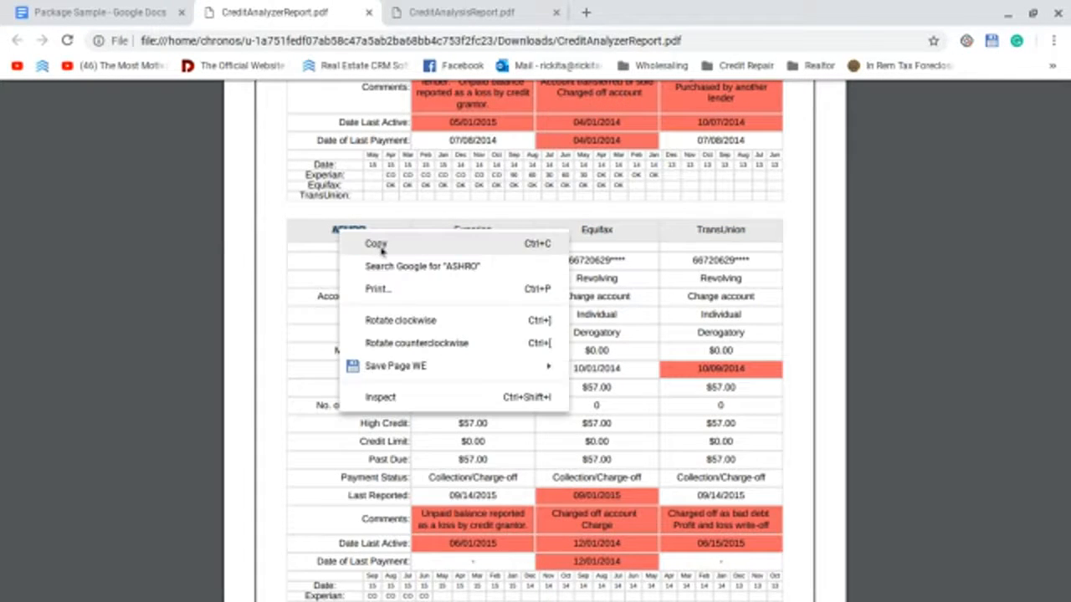
click(377, 244)
click(101, 11)
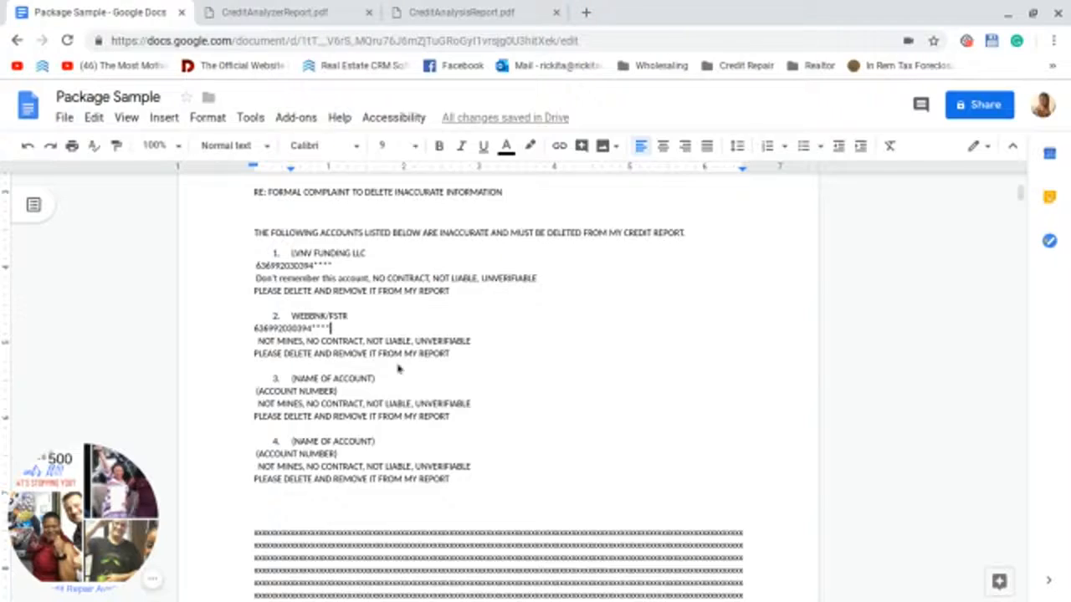
drag(377, 378, 292, 378)
right_click(298, 378)
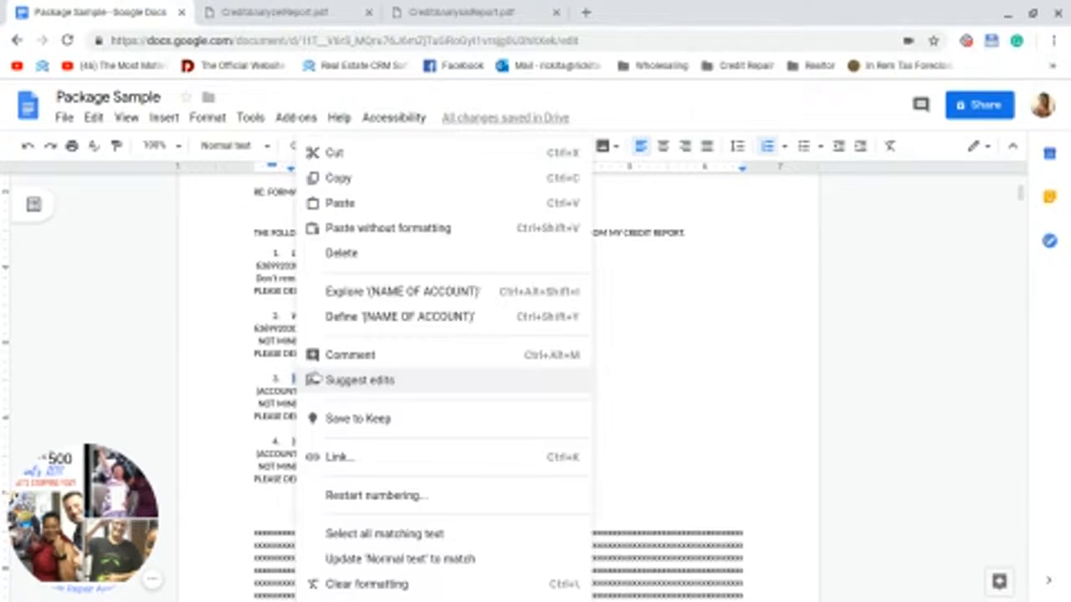
key(Escape)
text(ASHRO)
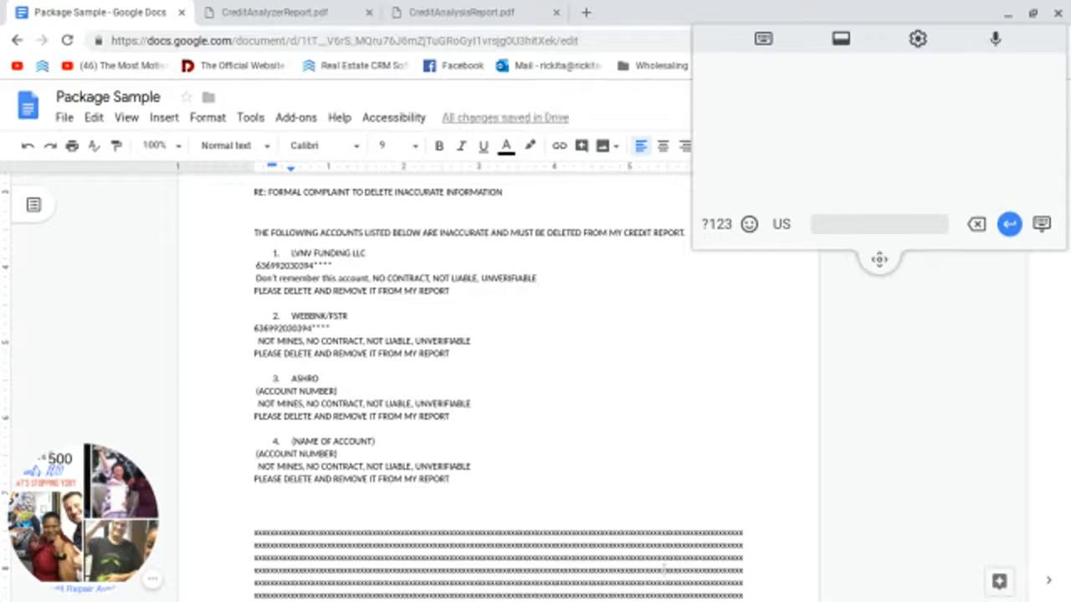
Step: Paste ASHRO's Experian account number over item 3's (ACCOUNT NUMBER) placeholder
click(319, 10)
drag(500, 260, 437, 262)
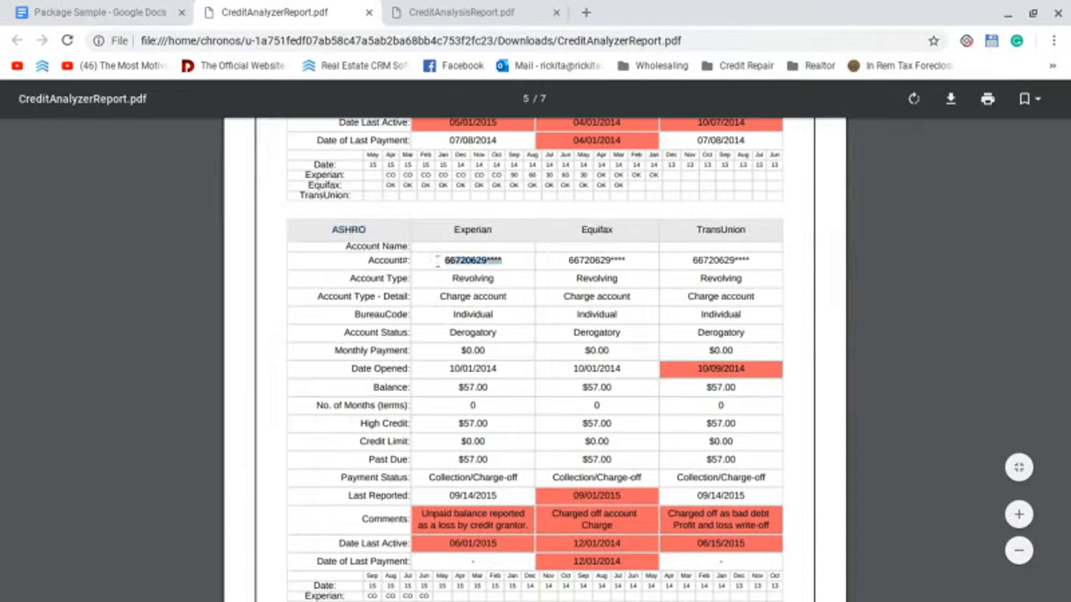
right_click(456, 266)
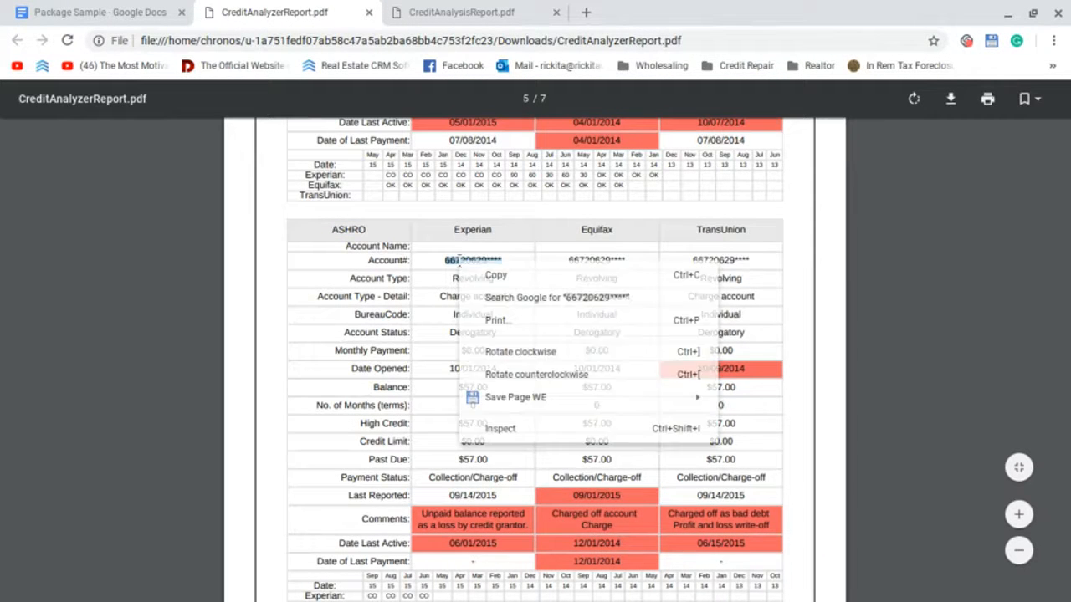
click(478, 270)
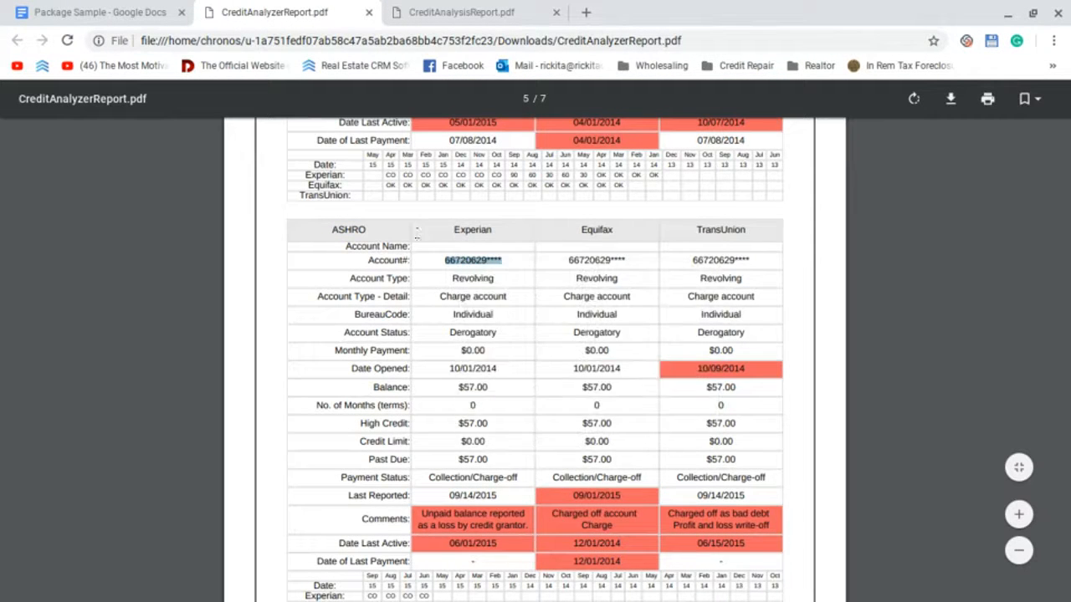
click(108, 10)
click(339, 391)
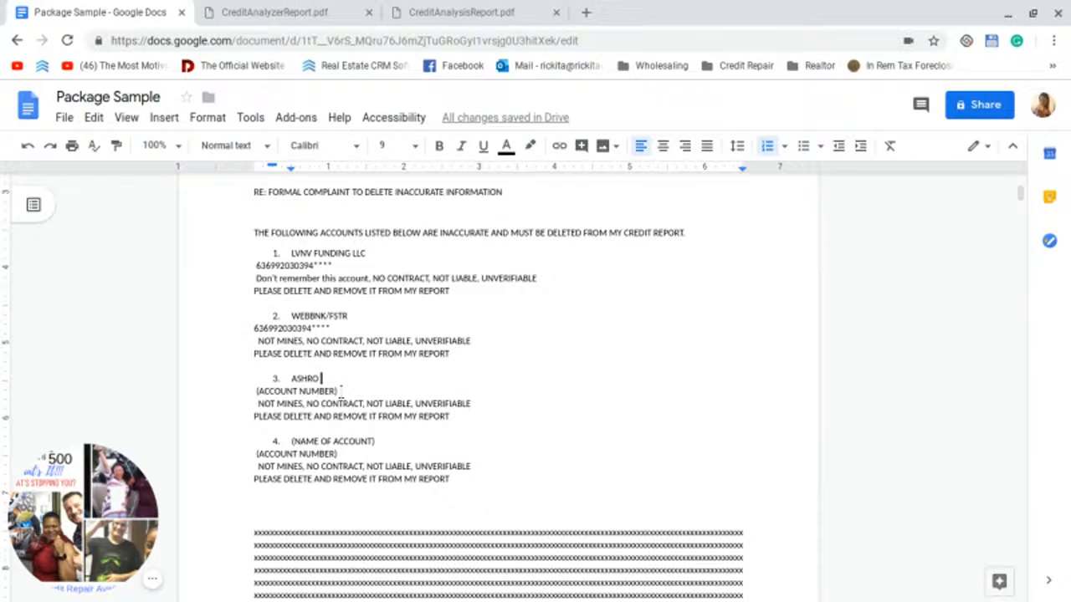
triple_click(288, 391)
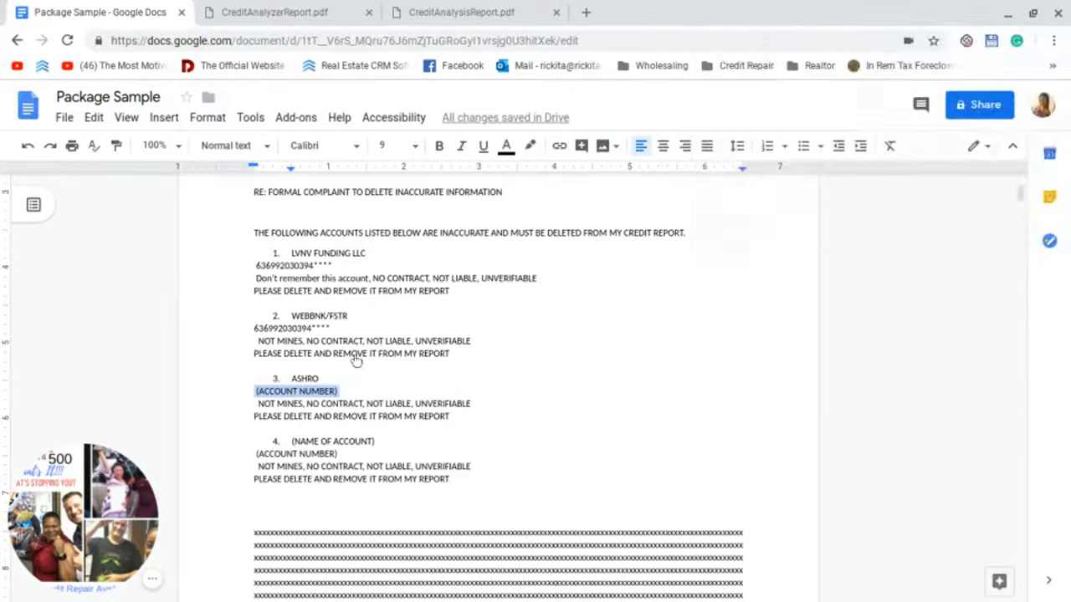
right_click(294, 391)
click(334, 244)
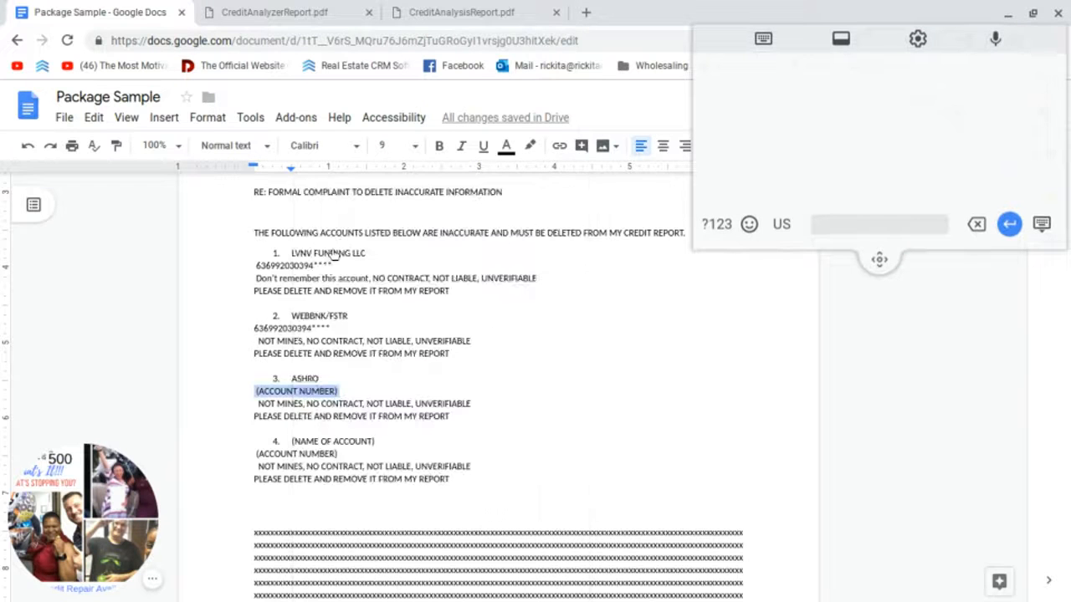
Step: Copy the ERC original-creditor heading from the credit report
click(251, 12)
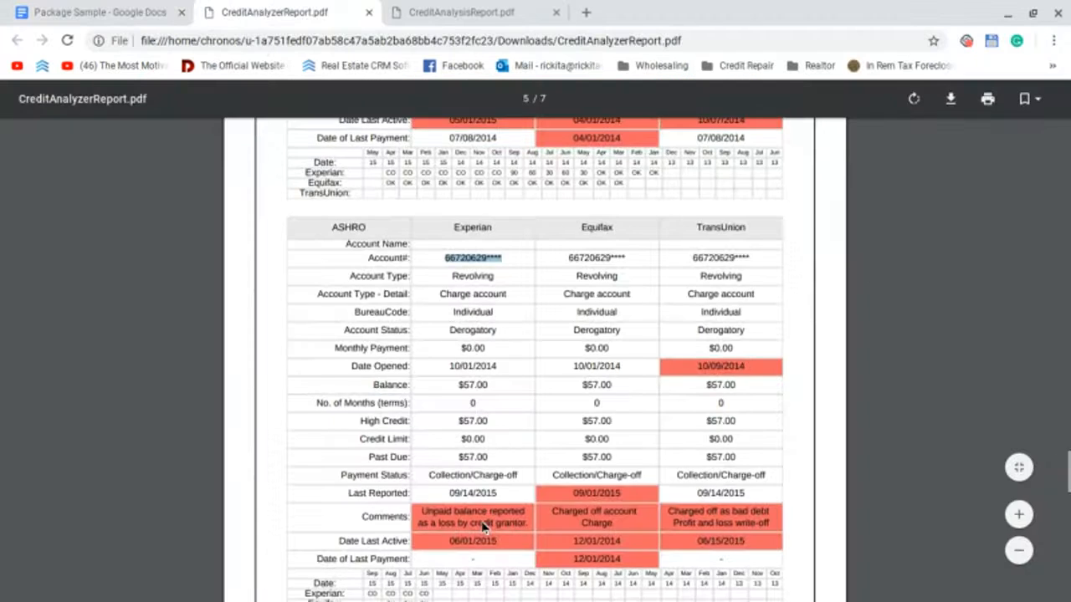
scroll(383, 443, down, 10)
scroll(383, 443, up, 4)
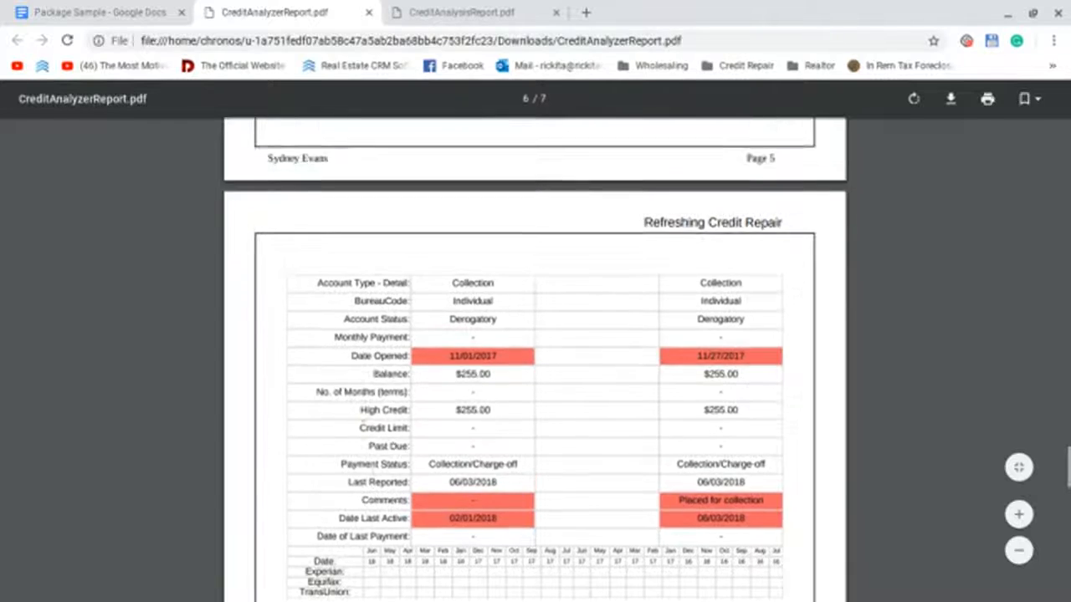
scroll(363, 425, up, 1)
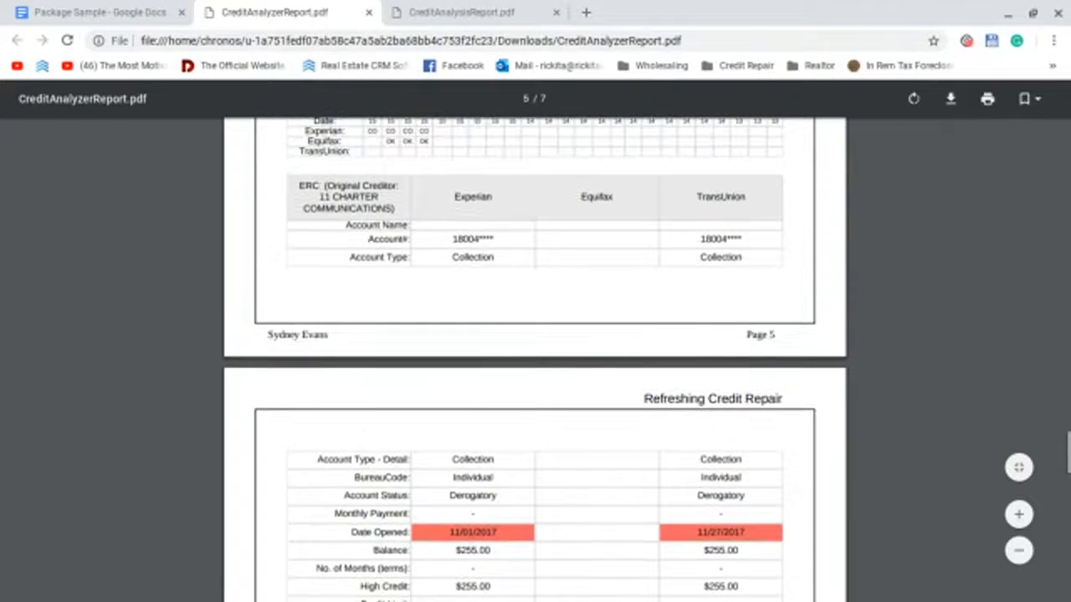
drag(300, 185, 393, 209)
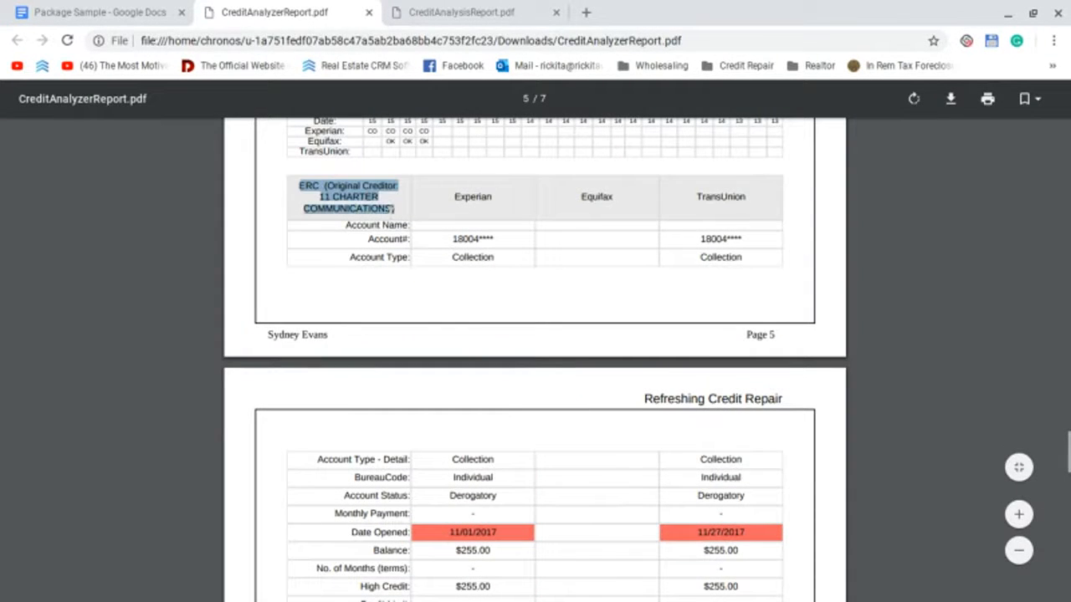
right_click(353, 195)
click(368, 209)
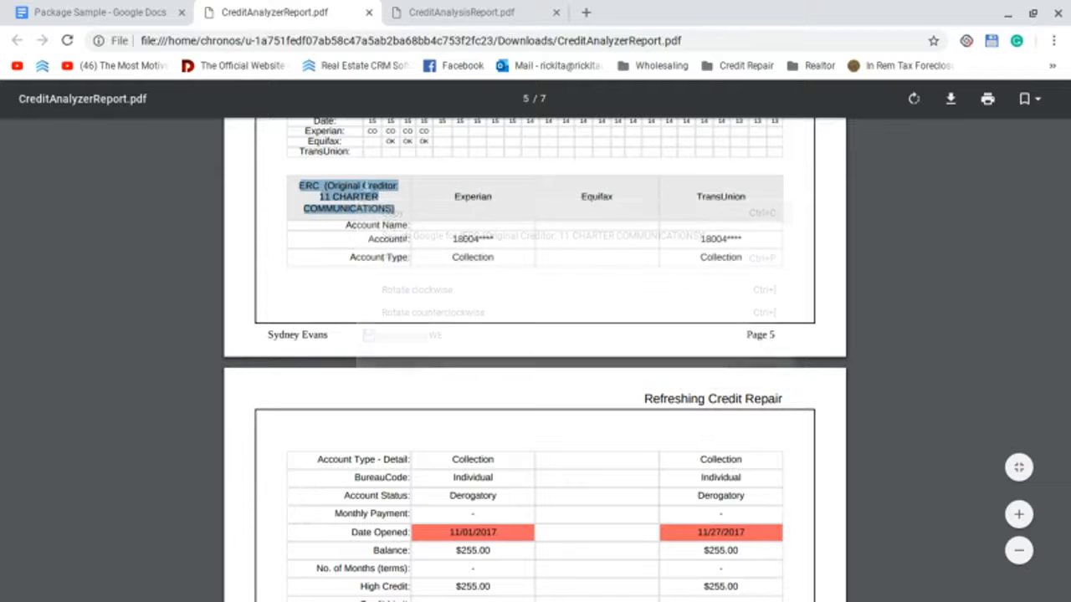
click(96, 12)
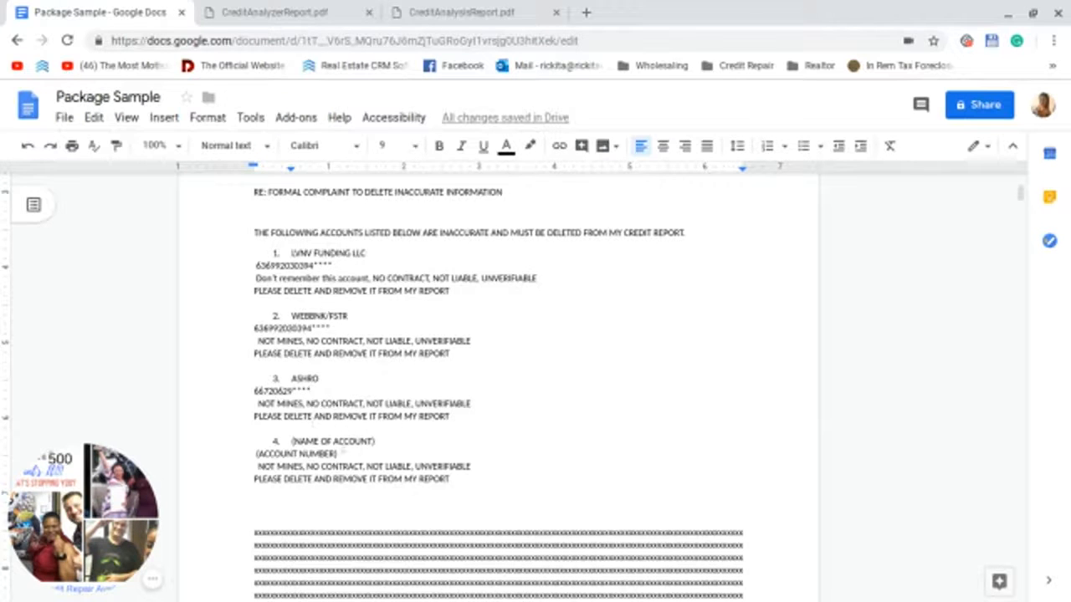
Step: Paste ERC (Original Creditor: 11 CHARTER COMMUNICATIONS) over item 4's (NAME OF ACCOUNT) placeholder
drag(376, 441, 291, 441)
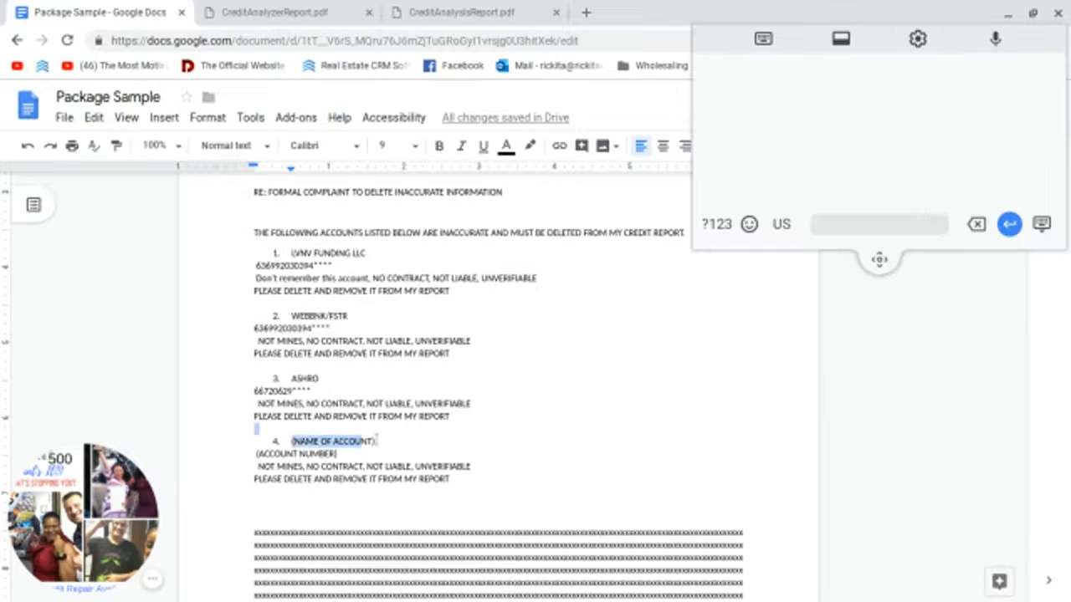
drag(376, 441, 292, 428)
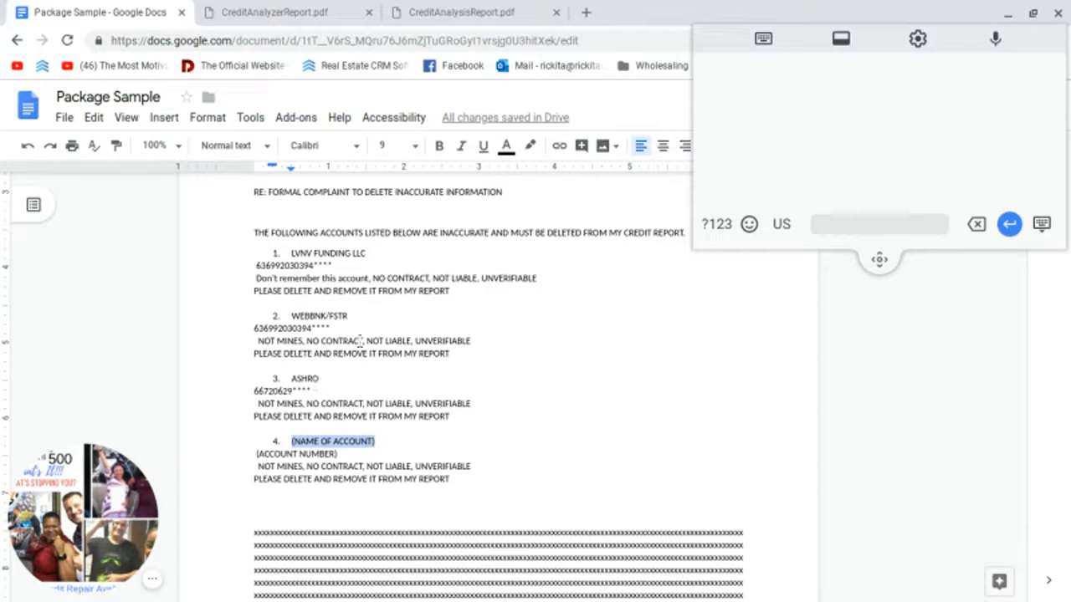
right_click(311, 441)
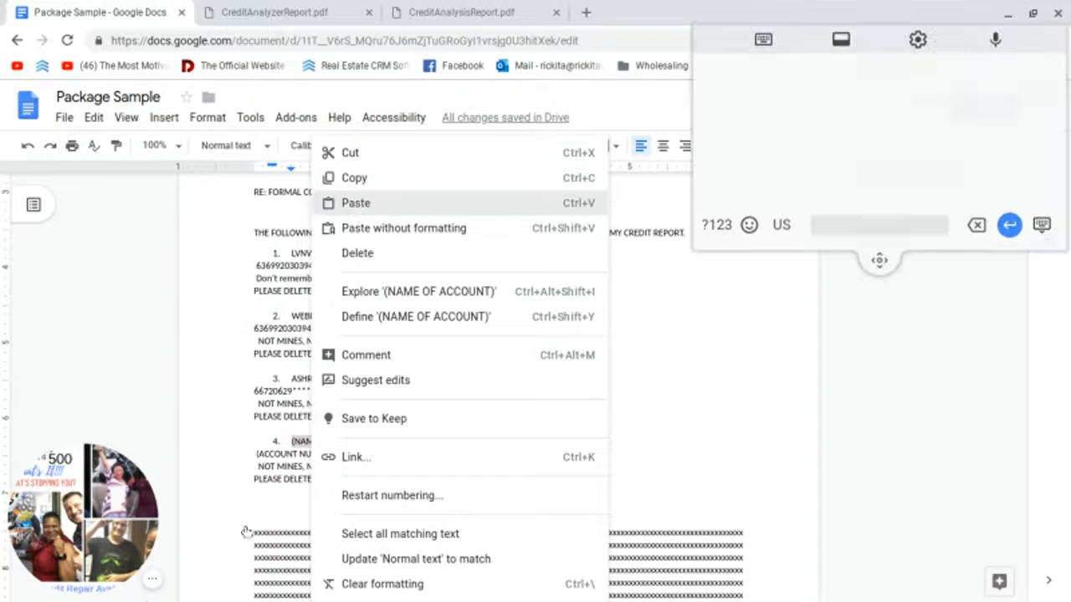
click(356, 203)
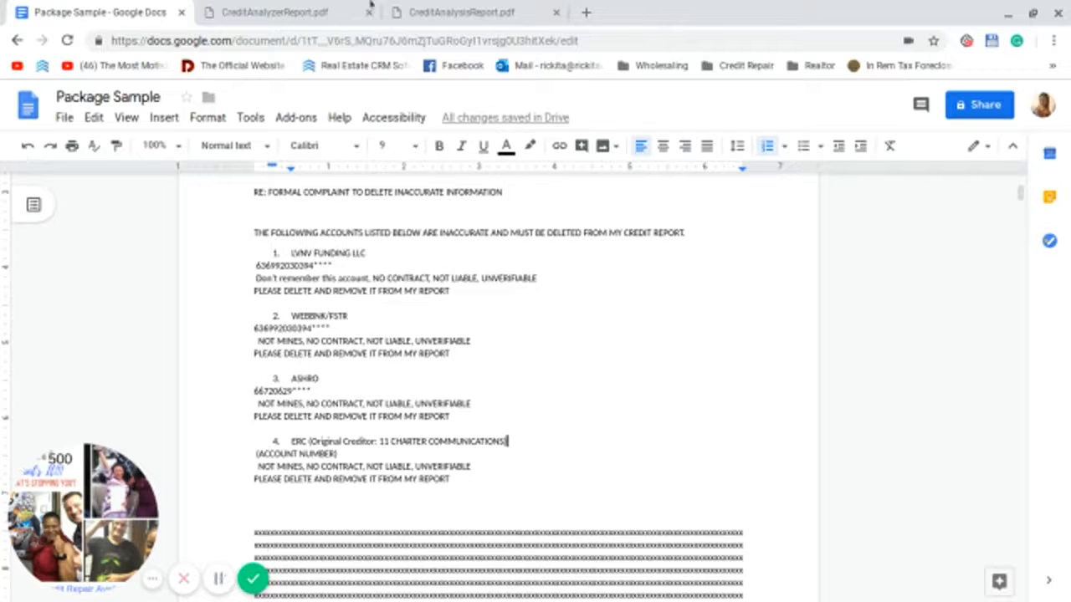
Step: Paste ERC's Experian account number over item 4's (ACCOUNT NUMBER) placeholder
click(343, 12)
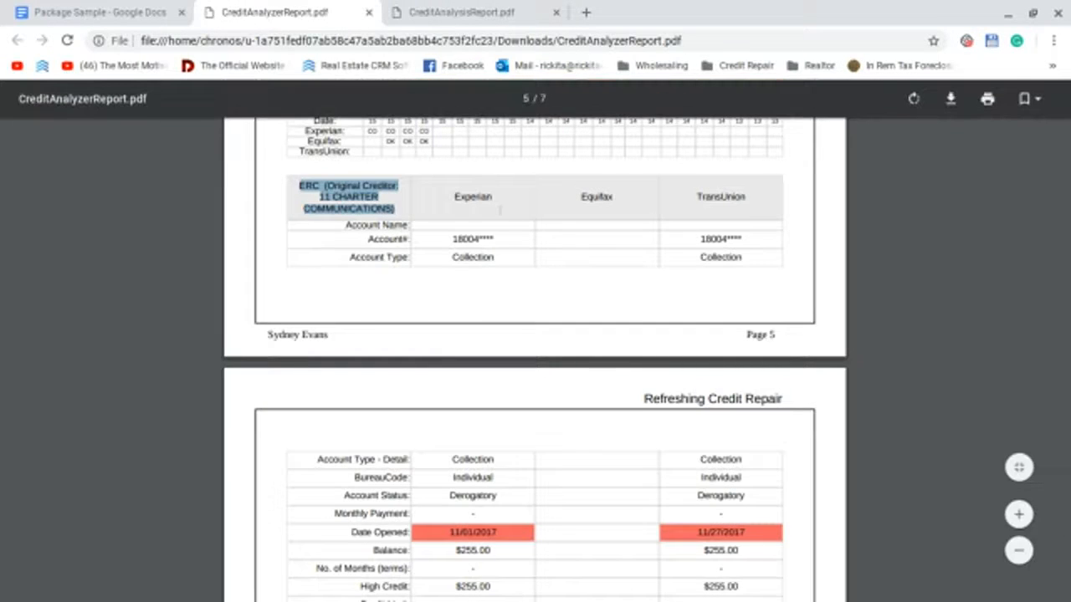
drag(497, 240, 462, 237)
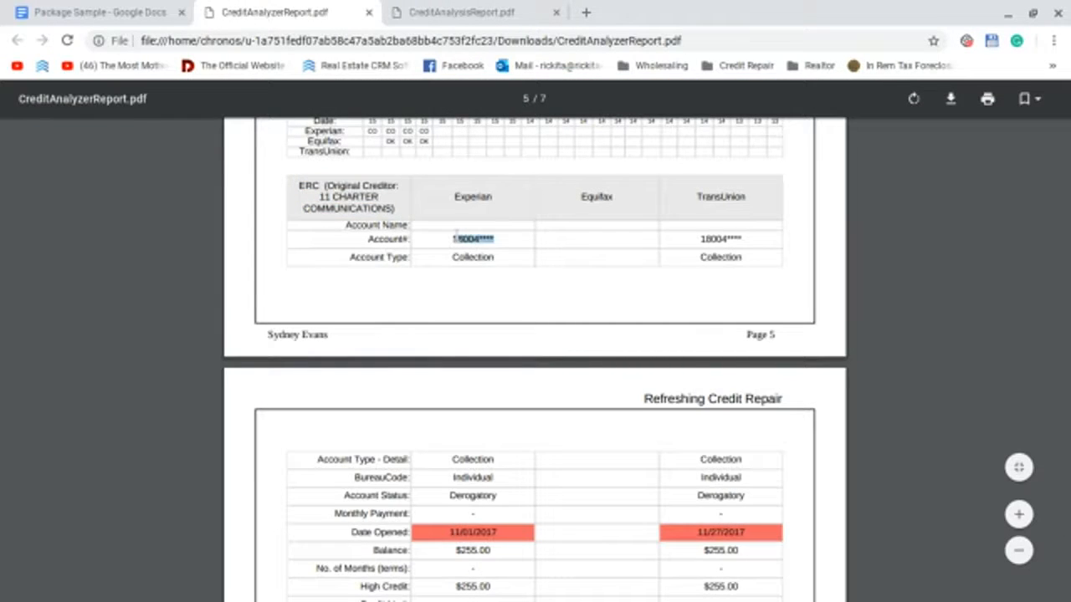
right_click(455, 239)
click(518, 250)
click(101, 12)
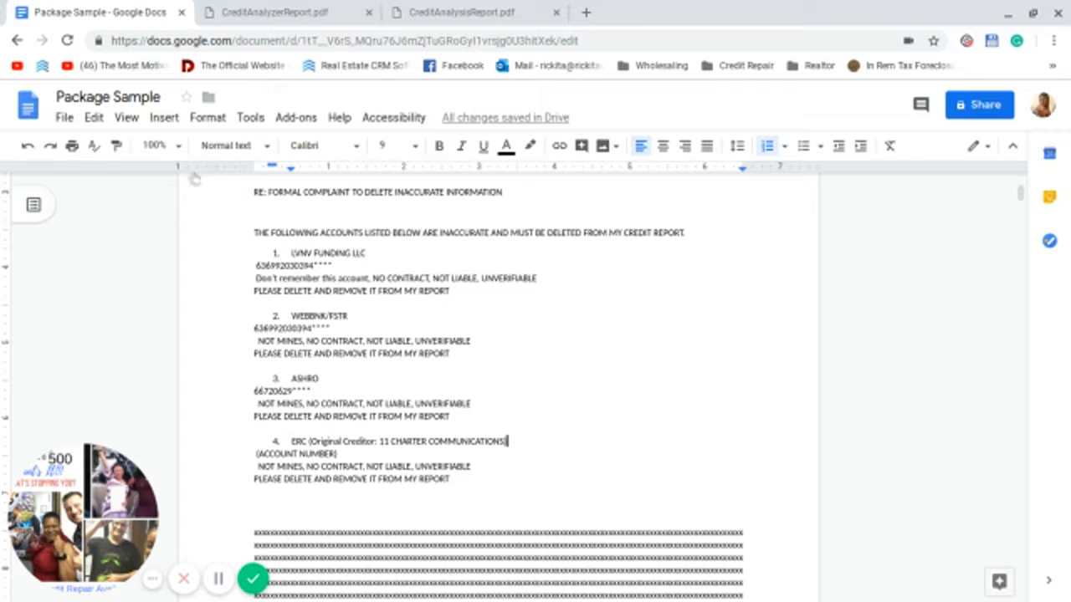
drag(338, 453, 256, 451)
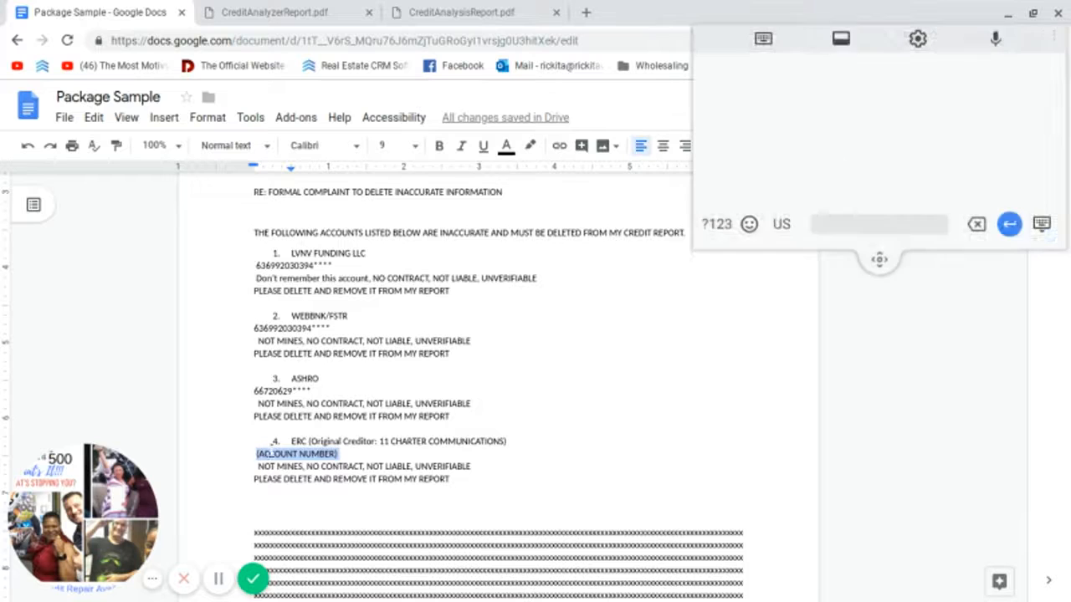
right_click(276, 454)
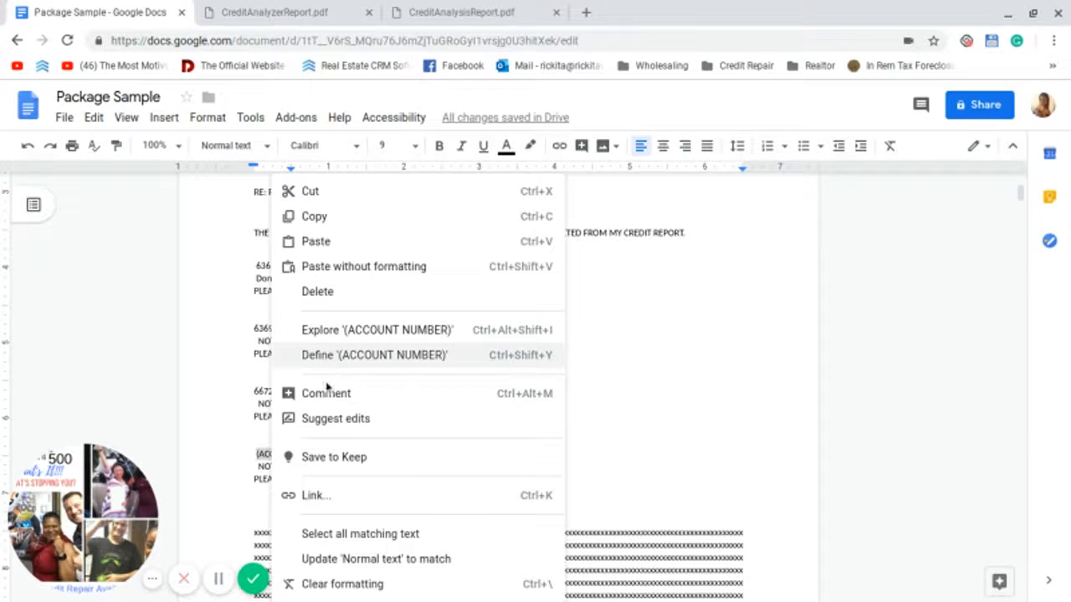
click(334, 246)
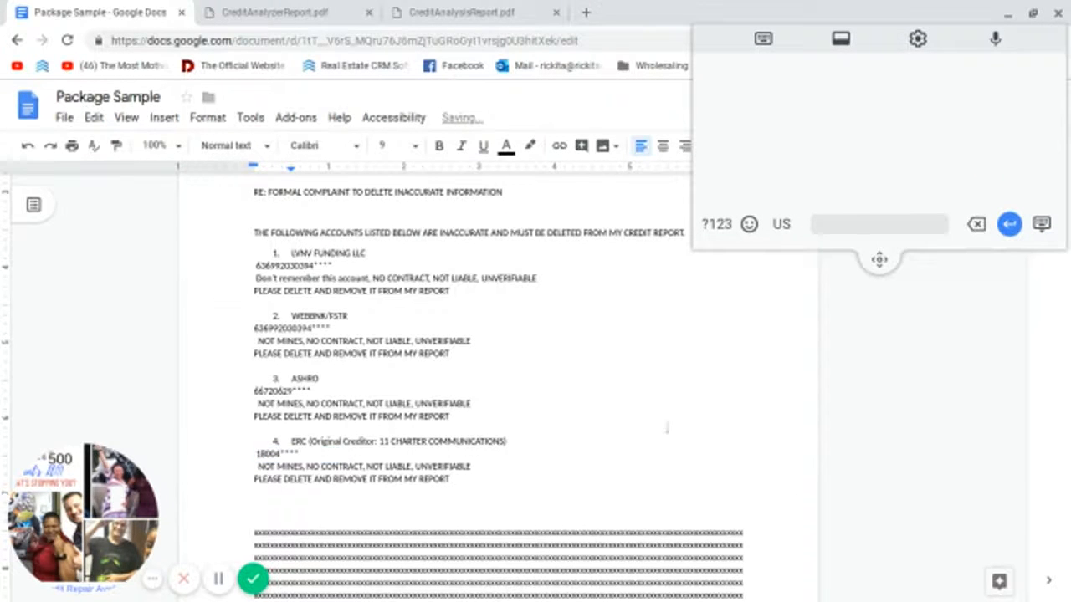
scroll(650, 416, down, 2)
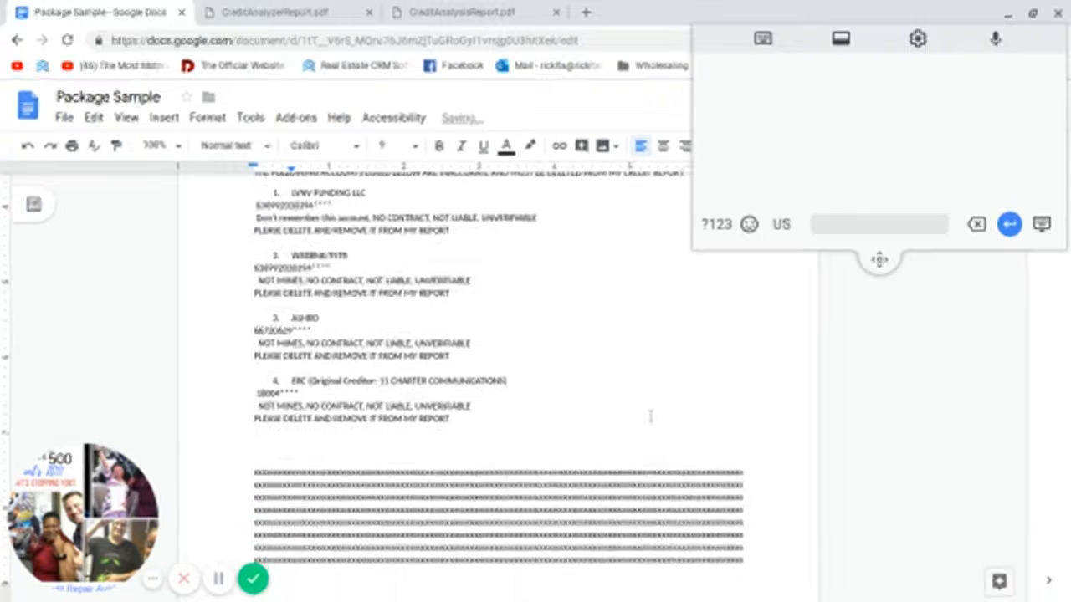
scroll(650, 416, up, 5)
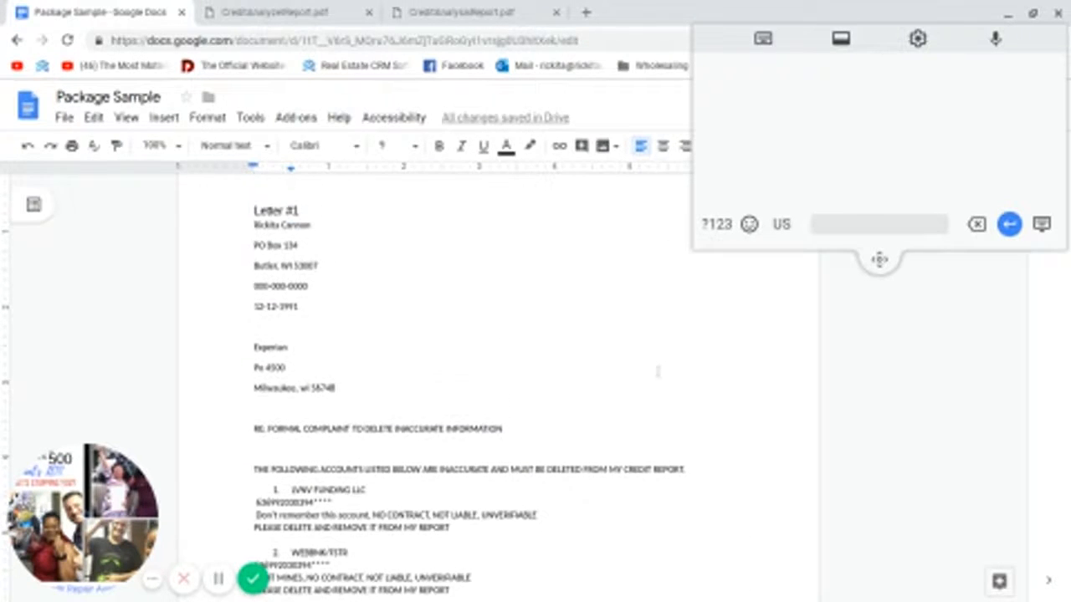
scroll(658, 371, down, 1)
scroll(658, 371, down, 3)
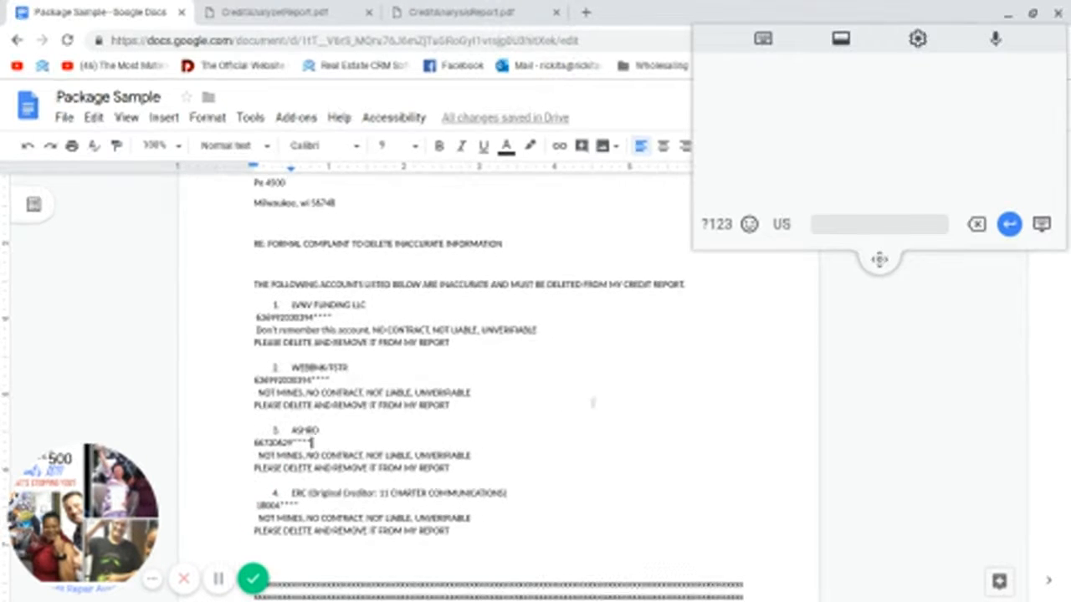
scroll(566, 402, down, 5)
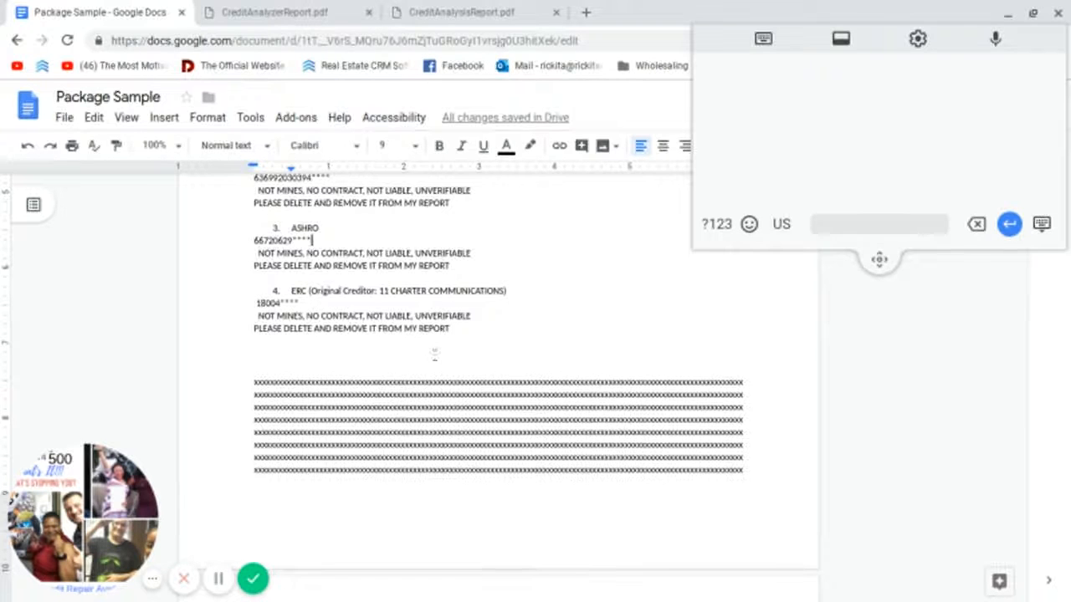
scroll(431, 356, up, 2)
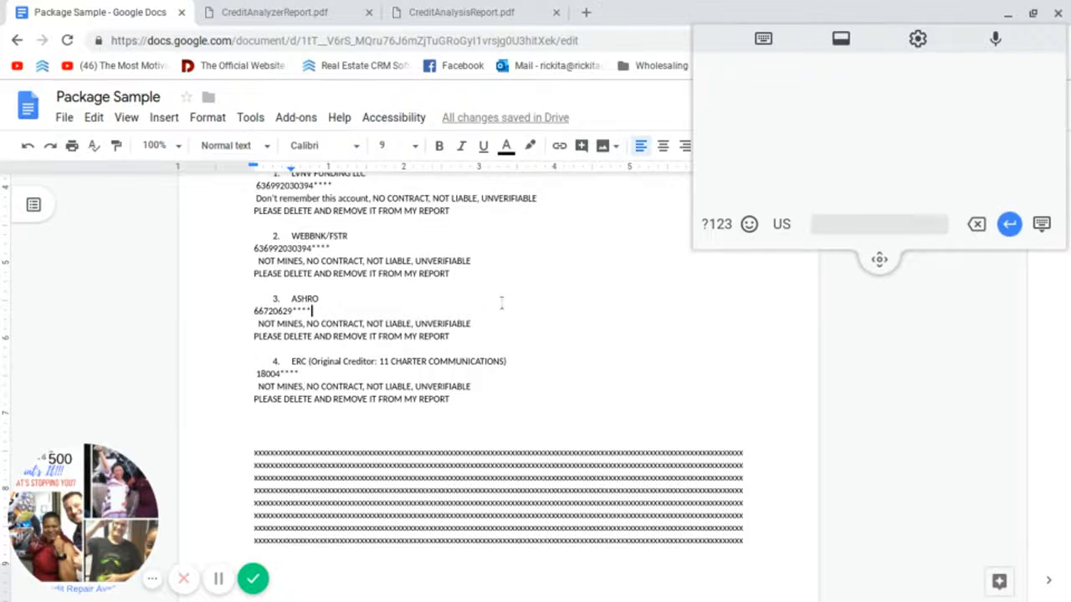
scroll(523, 276, down, 5)
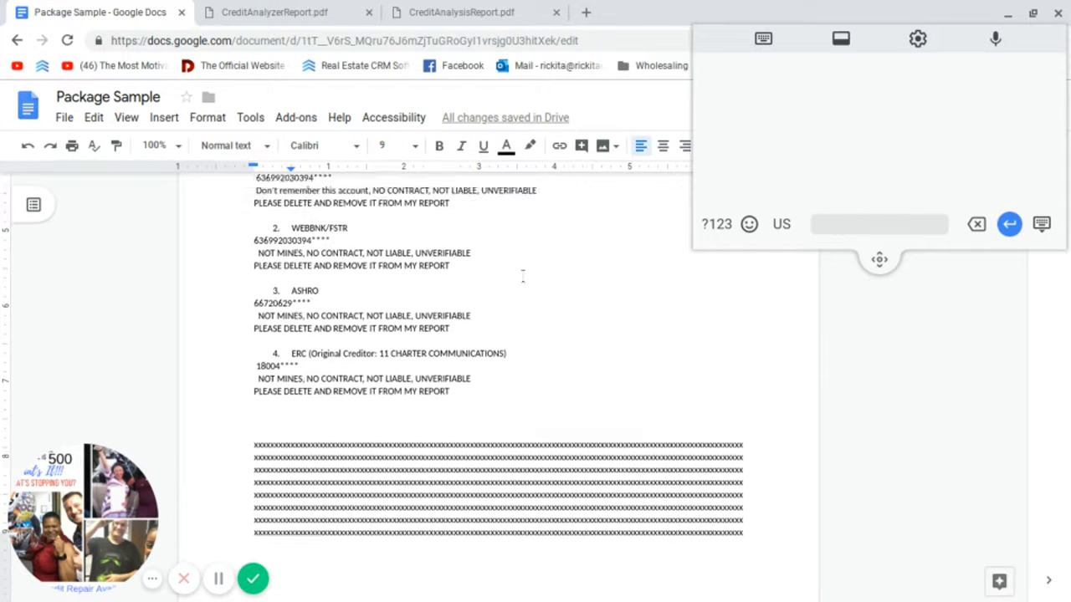
scroll(524, 276, down, 3)
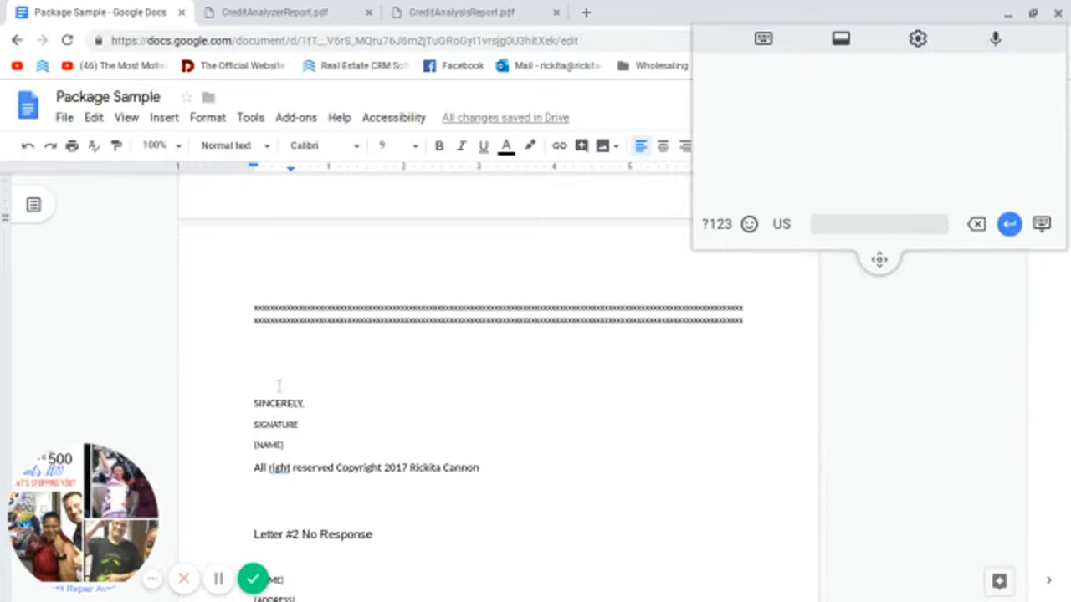
scroll(278, 385, up, 8)
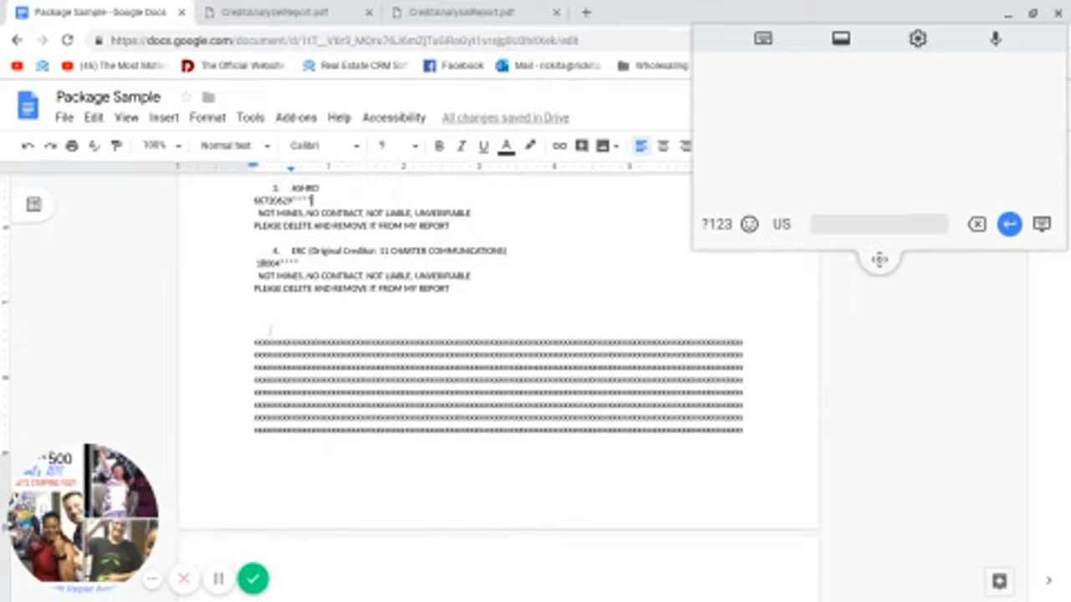
Step: Reduce the blank lines above the x-block to a single blank line
click(255, 342)
key(BackSpace)
key(BackSpace)
key(BackSpace)
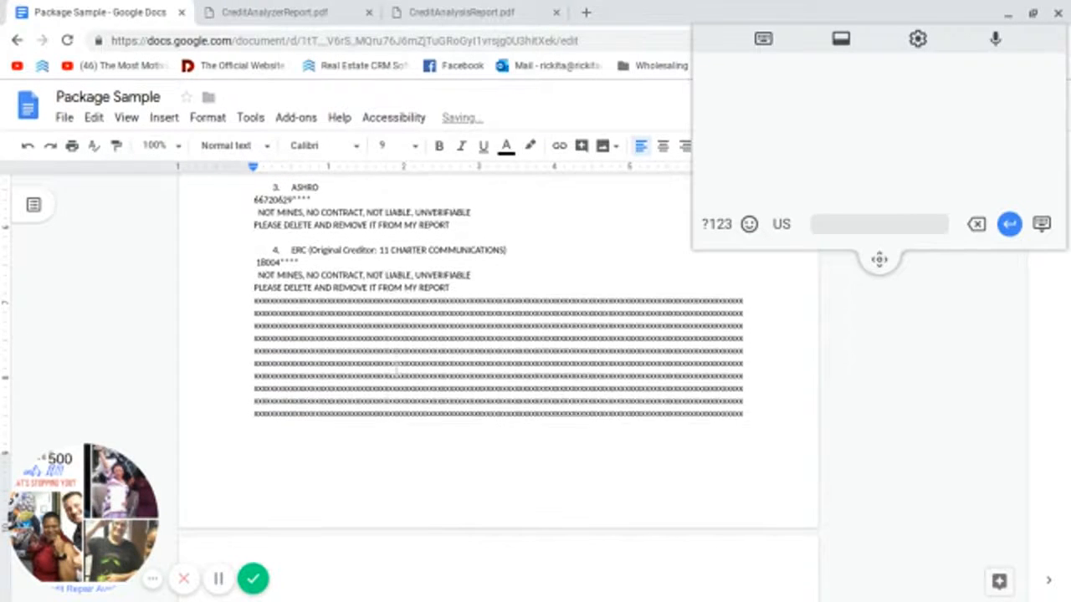
scroll(323, 356, down, 1)
scroll(323, 355, up, 3)
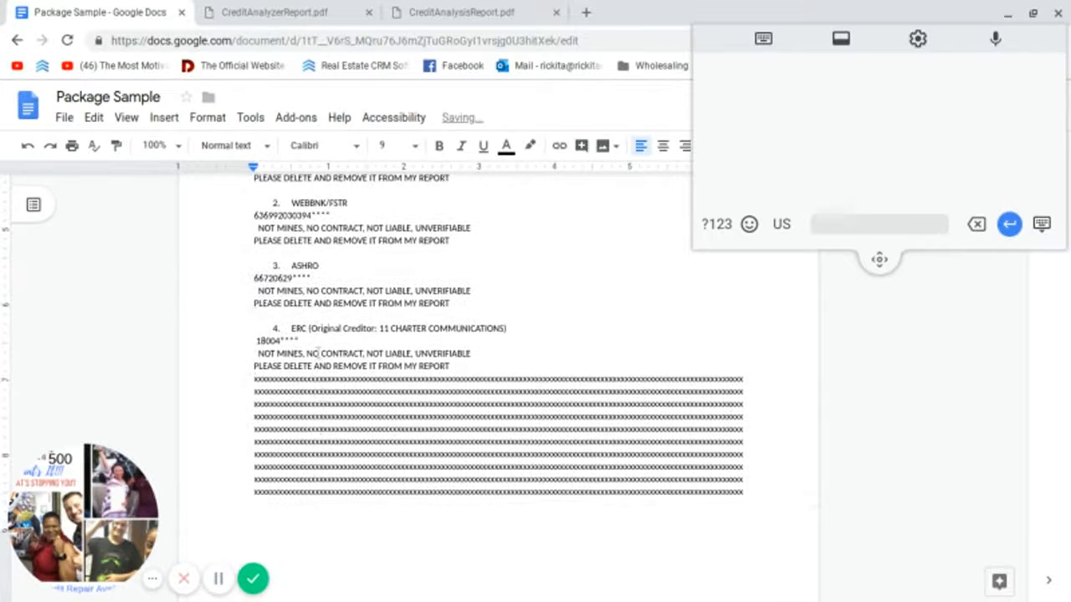
key(Return)
scroll(322, 349, down, 3)
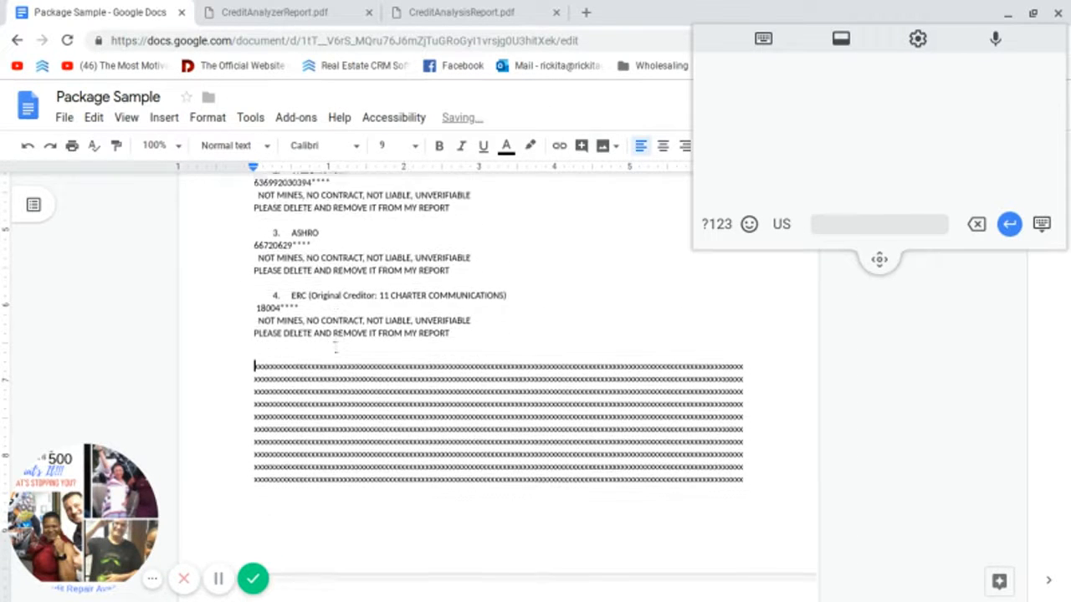
scroll(335, 339, down, 10)
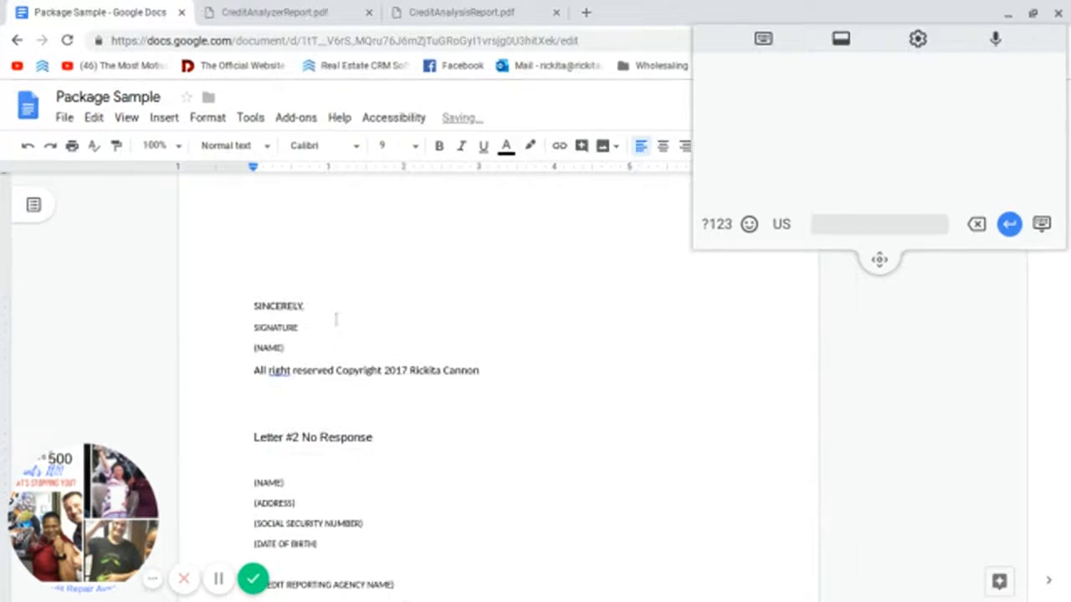
Step: Replace SIGNATURE through the copyright line with the sender's name
click(304, 346)
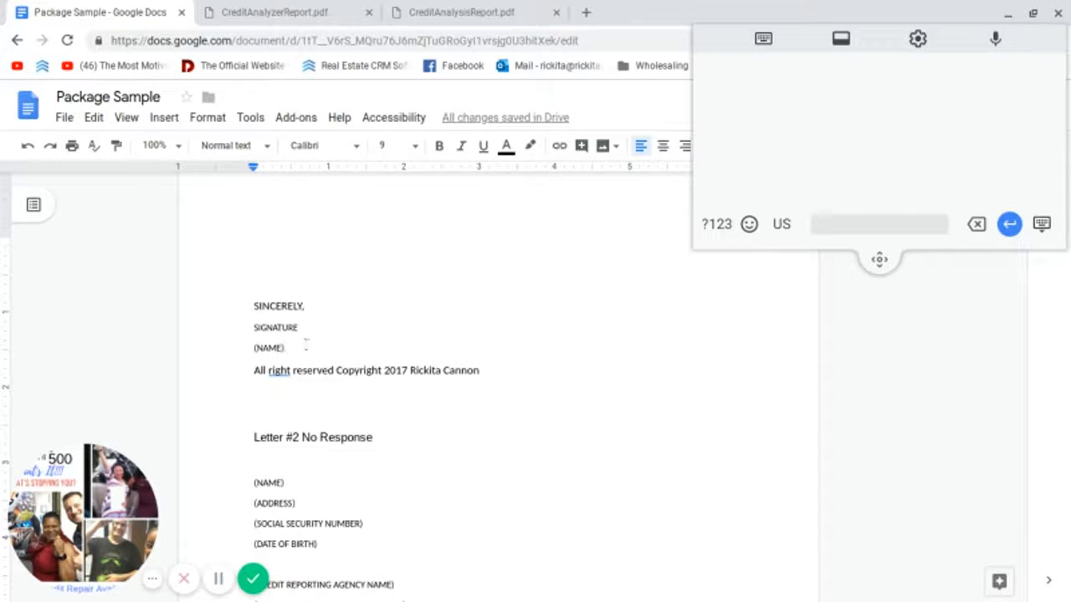
key(Return)
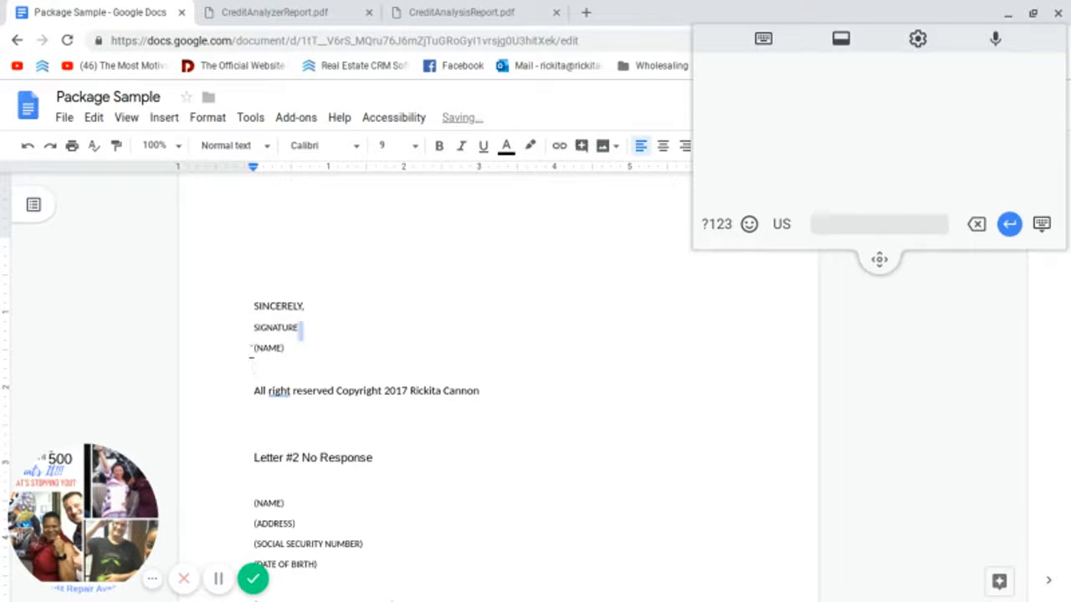
drag(299, 328, 254, 331)
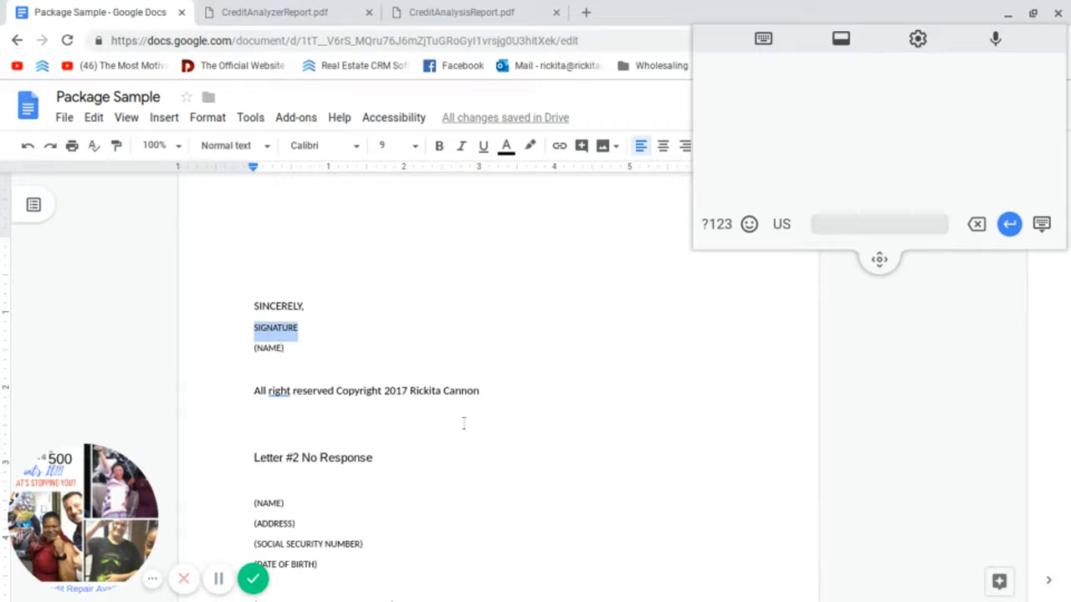
mouse_move(502, 391)
mouse_down()
mouse_move(353, 392)
mouse_move(253, 334)
mouse_up()
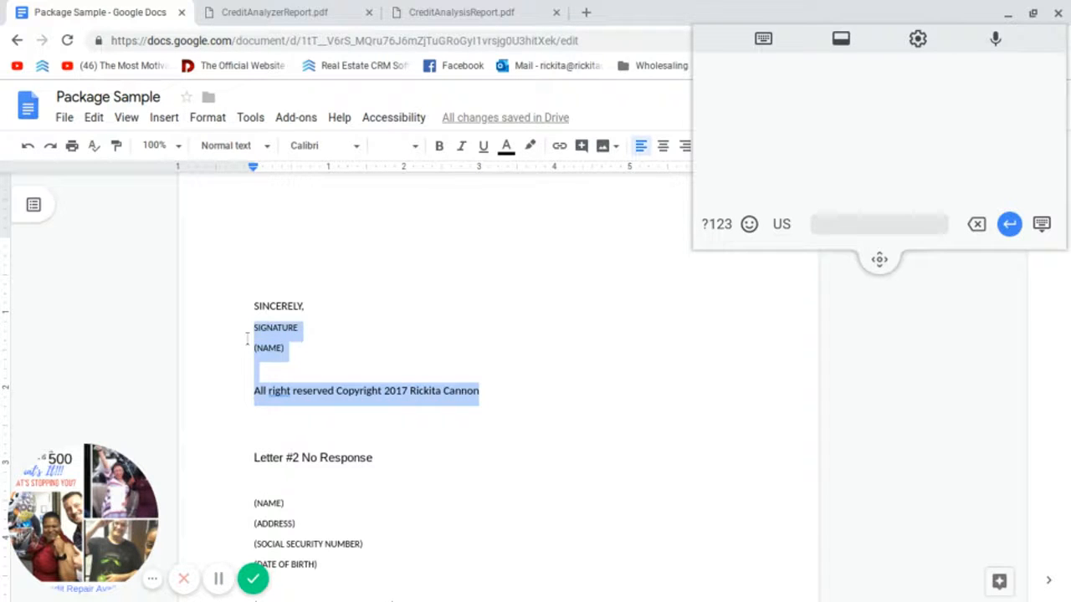
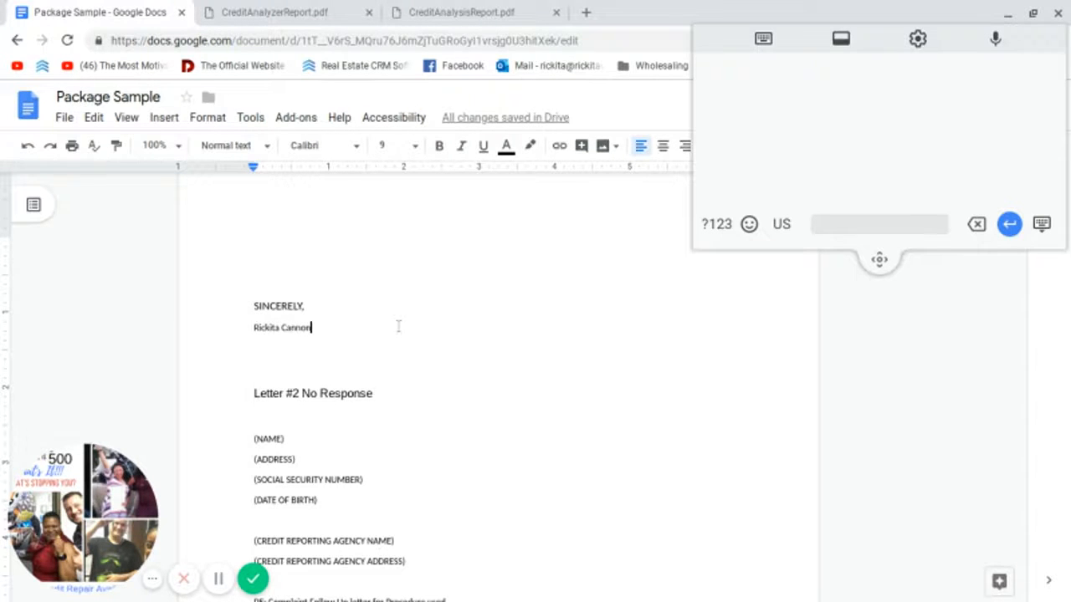
scroll(398, 326, down, 2)
scroll(377, 283, up, 2)
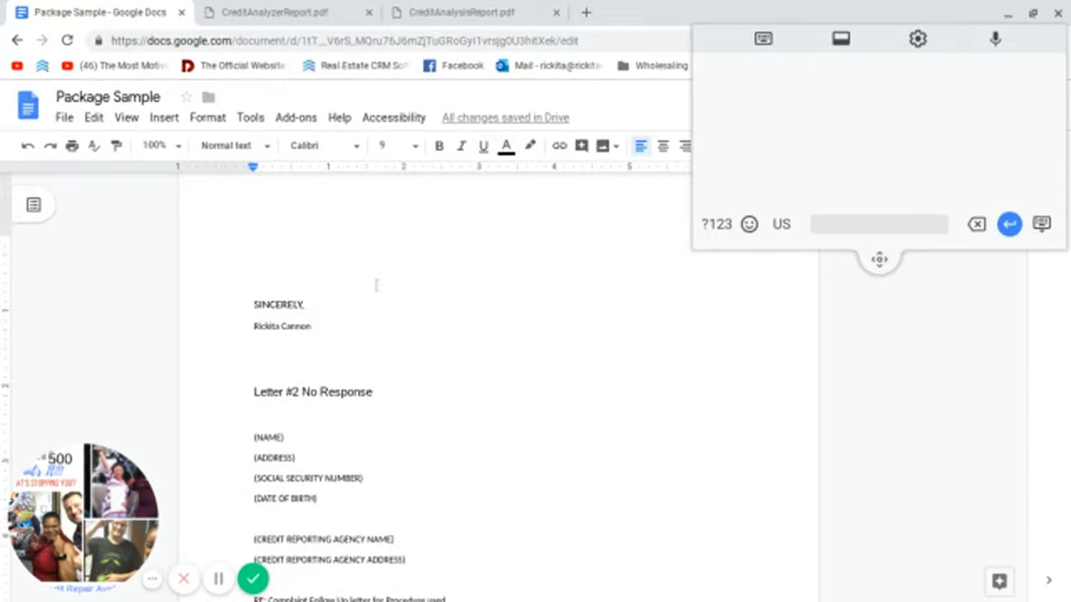
scroll(377, 285, up, 1)
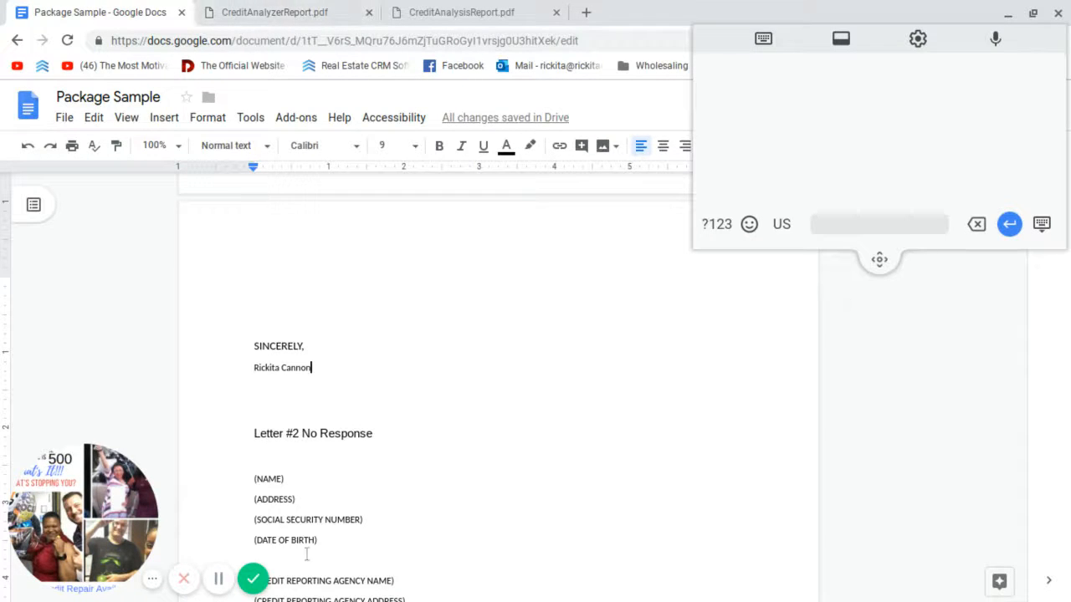
scroll(359, 402, down, 5)
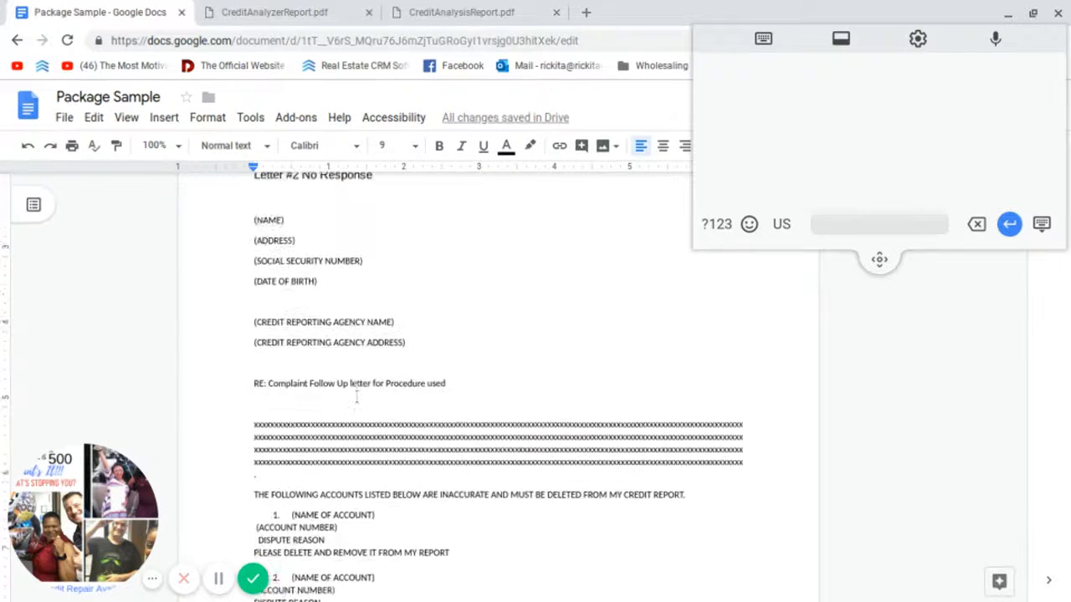
scroll(360, 401, up, 4)
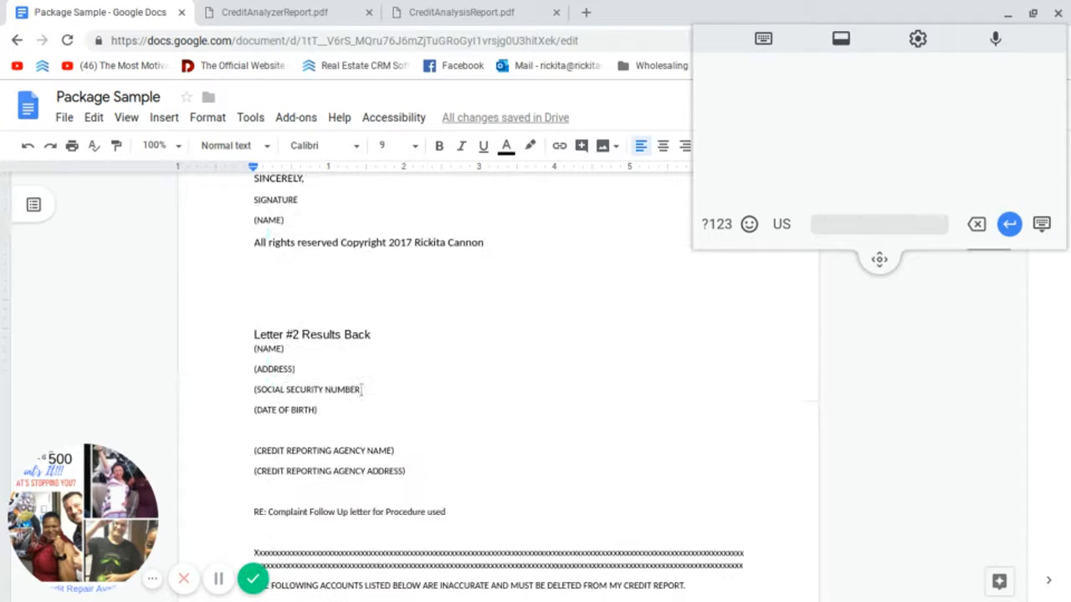
scroll(356, 393, down, 1)
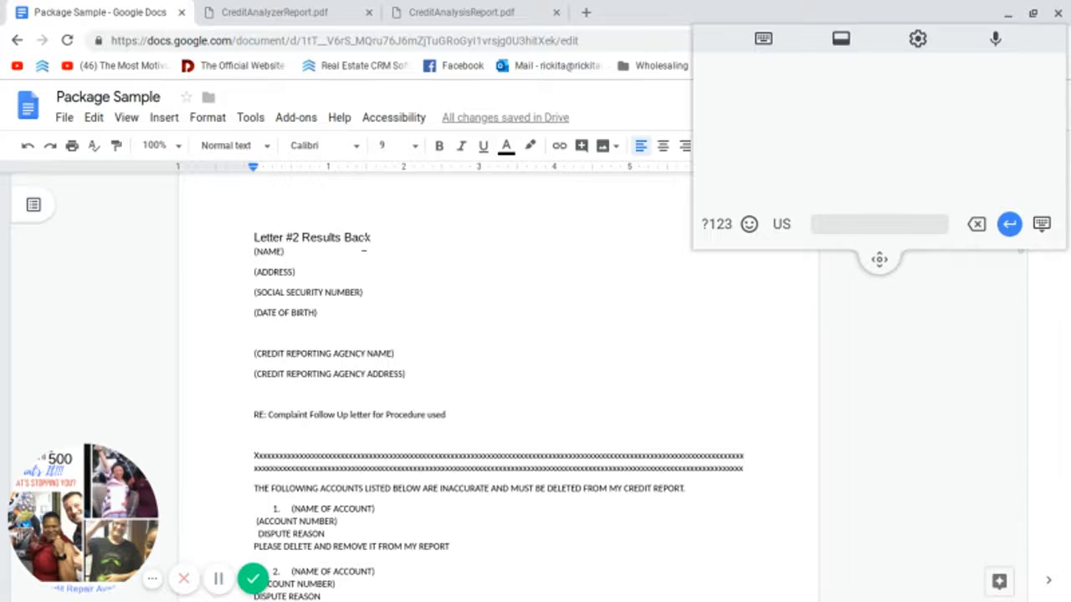
scroll(334, 262, up, 6)
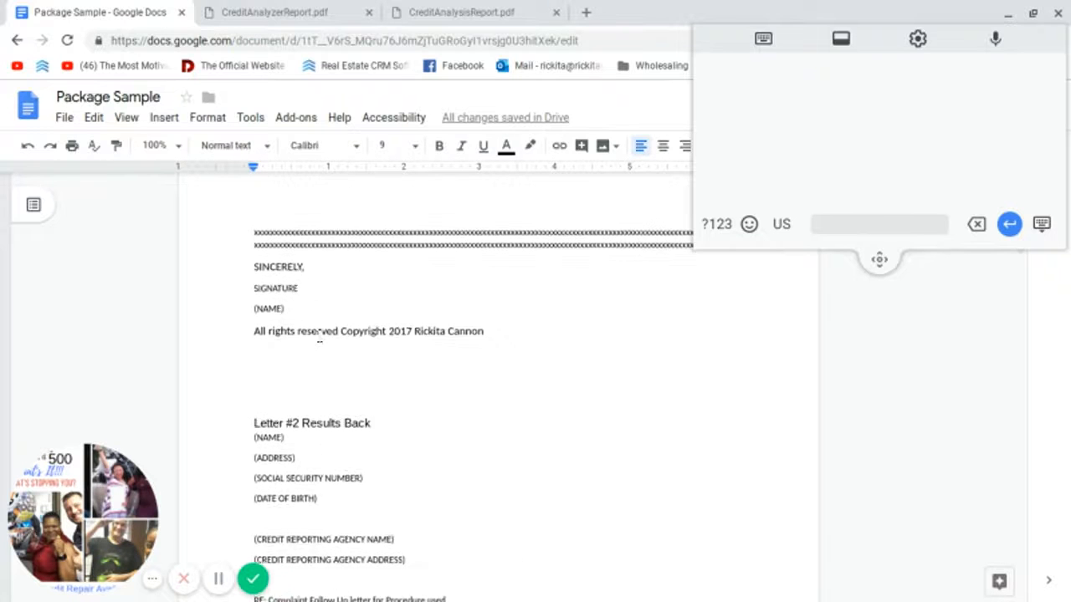
scroll(473, 401, up, 5)
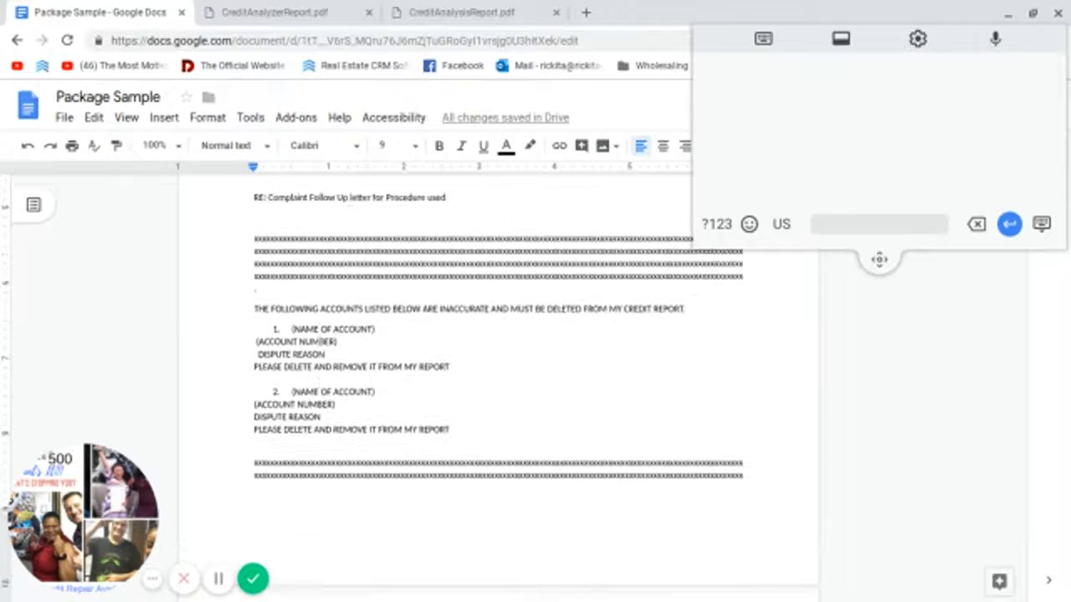
scroll(321, 352, up, 1)
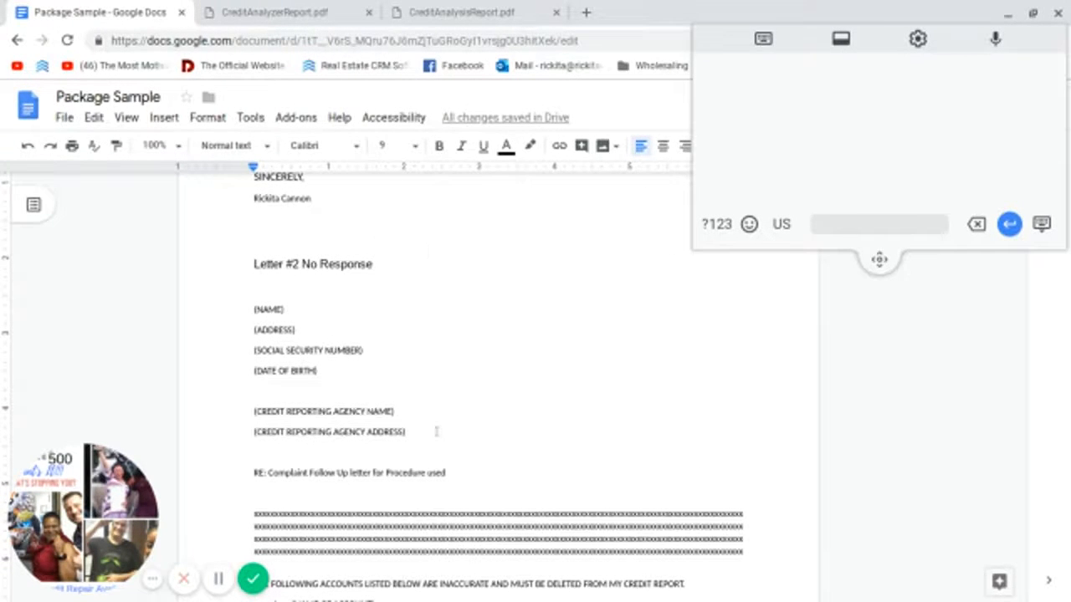
scroll(444, 290, down, 2)
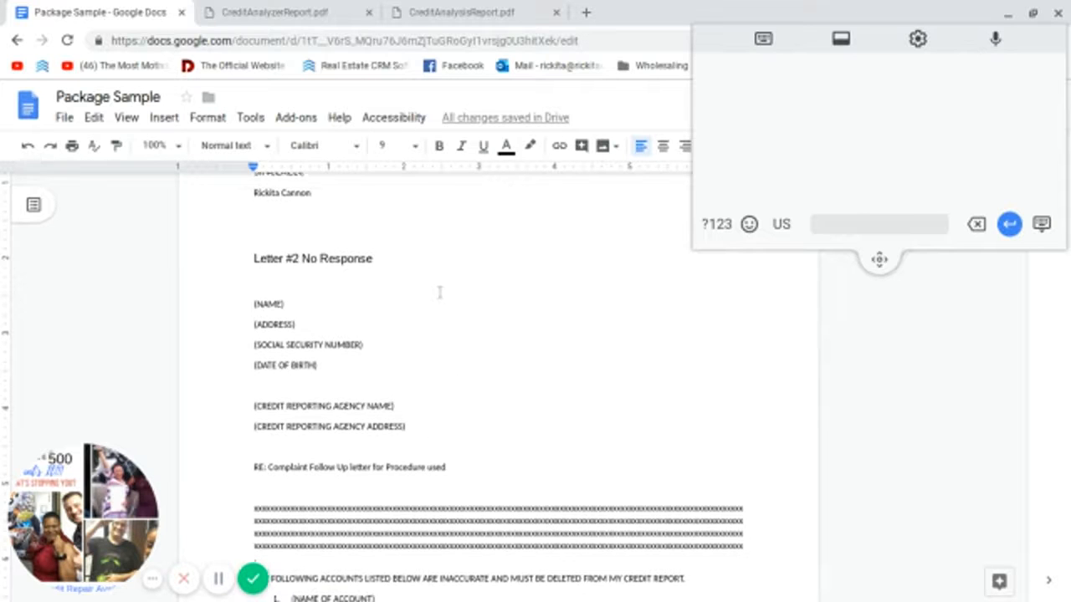
scroll(406, 296, up, 15)
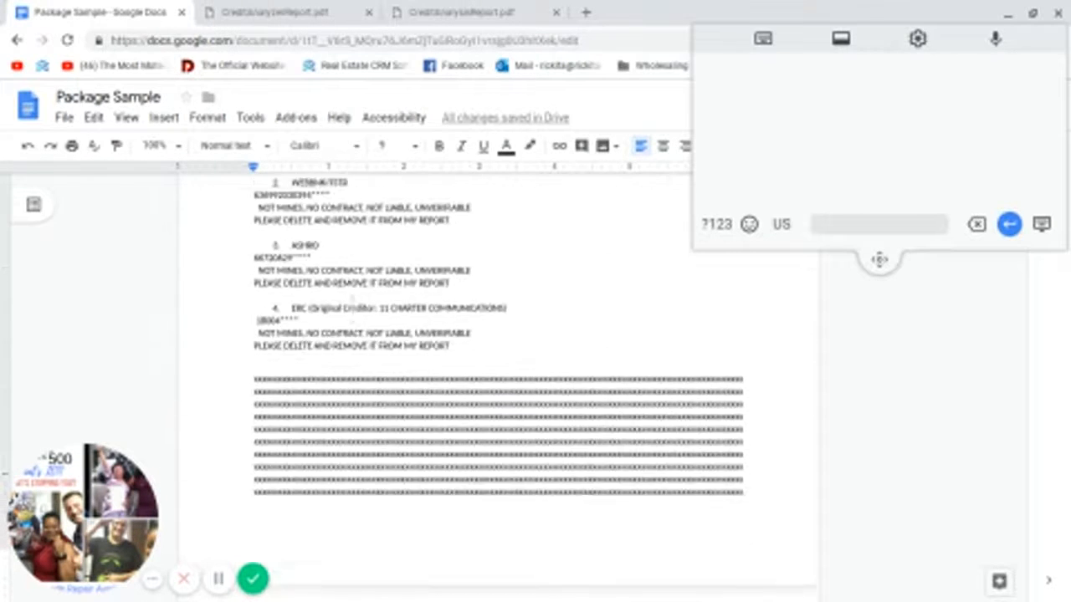
Step: Copy Letter #1's sender name, address and birth-date lines into Letter #2
scroll(343, 312, up, 2)
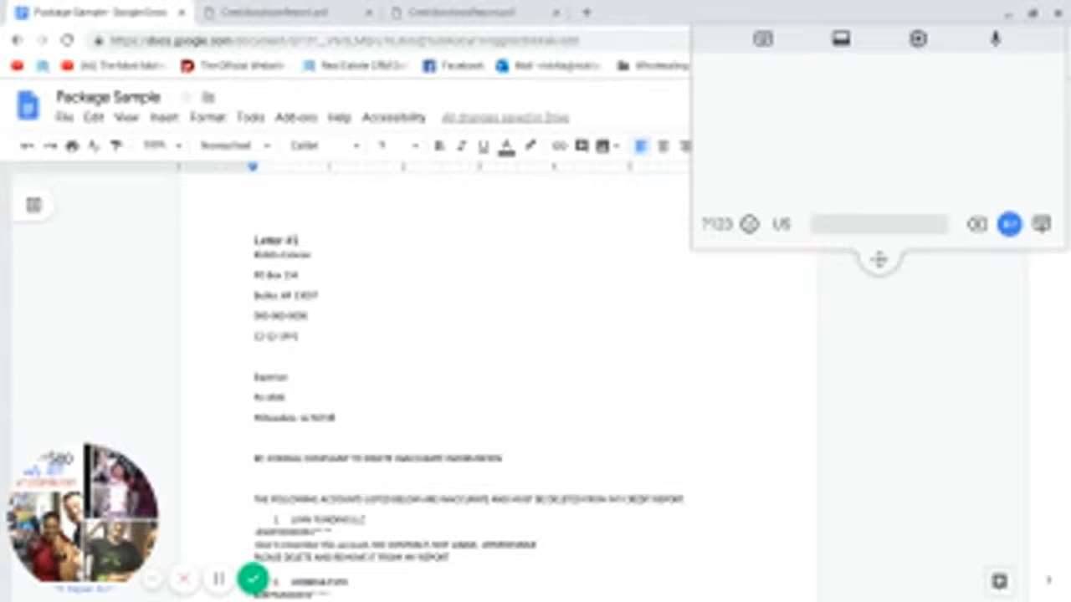
drag(253, 256, 303, 342)
right_click(291, 320)
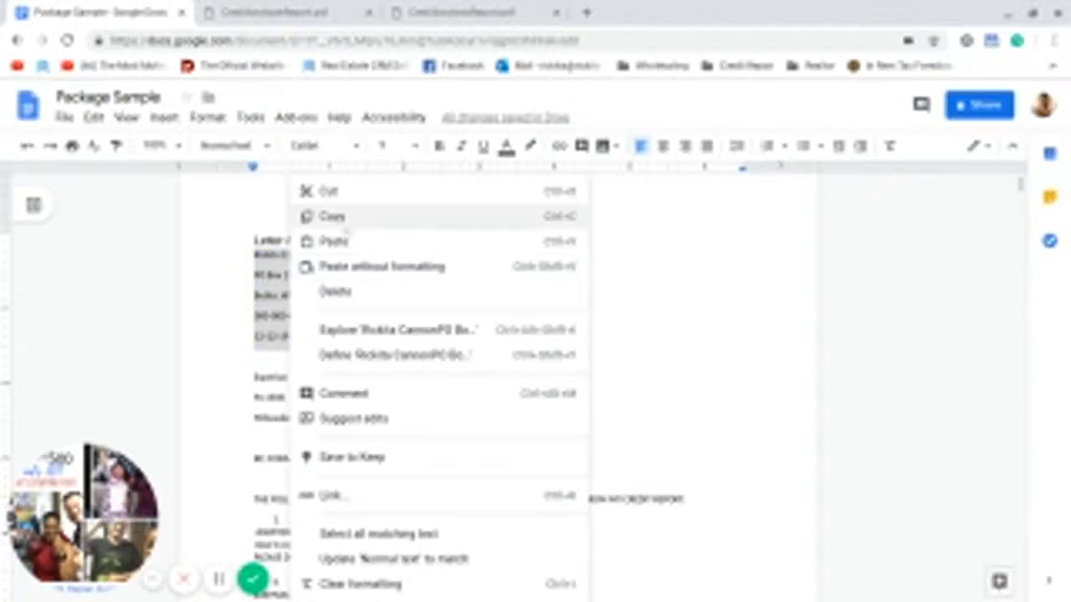
click(344, 221)
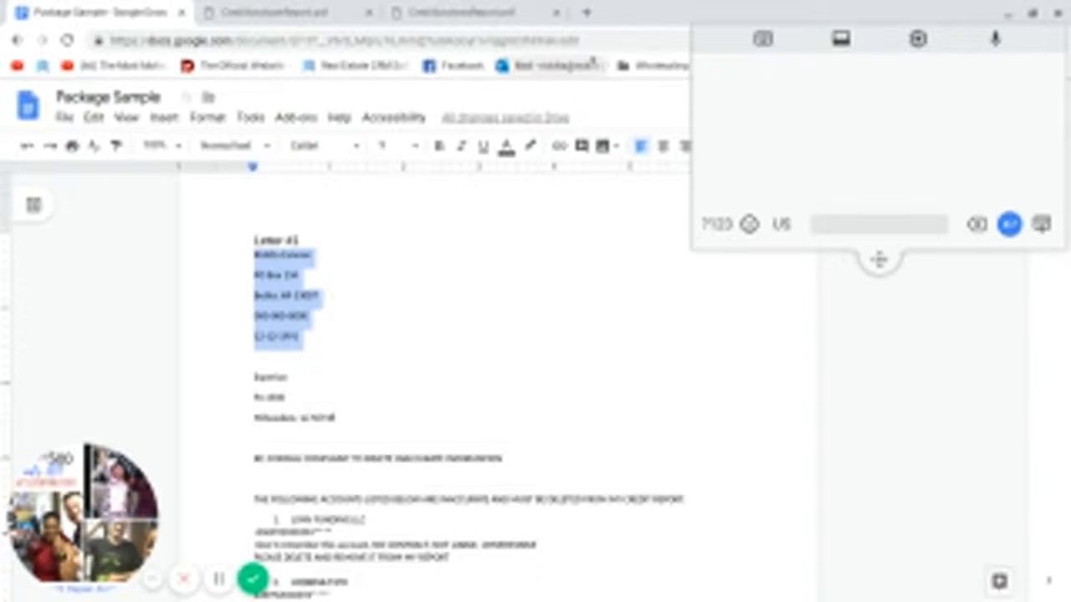
scroll(356, 415, down, 1)
scroll(352, 422, down, 10)
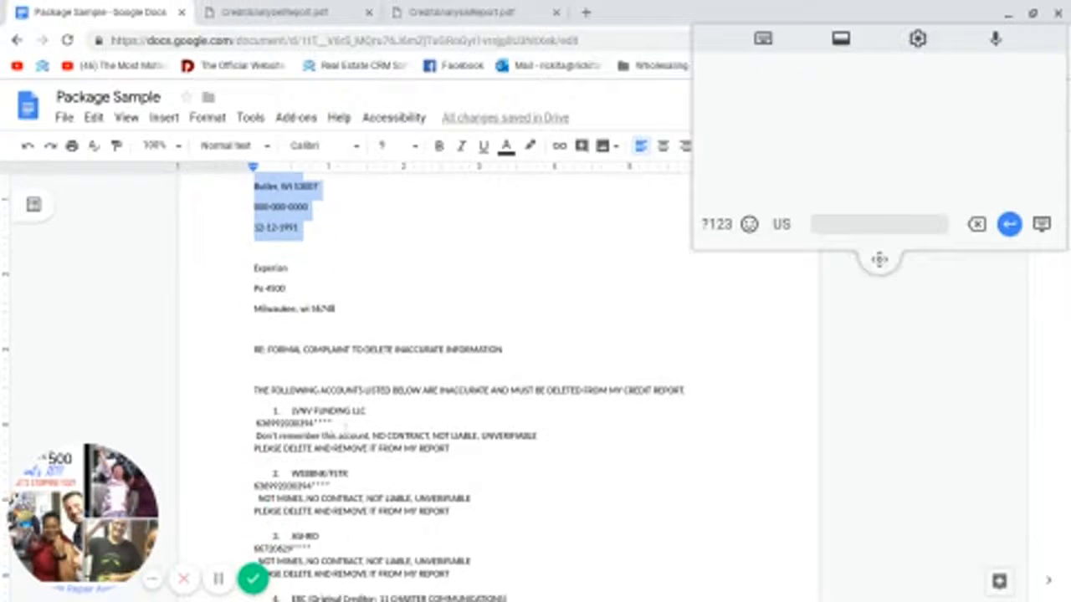
scroll(344, 429, down, 5)
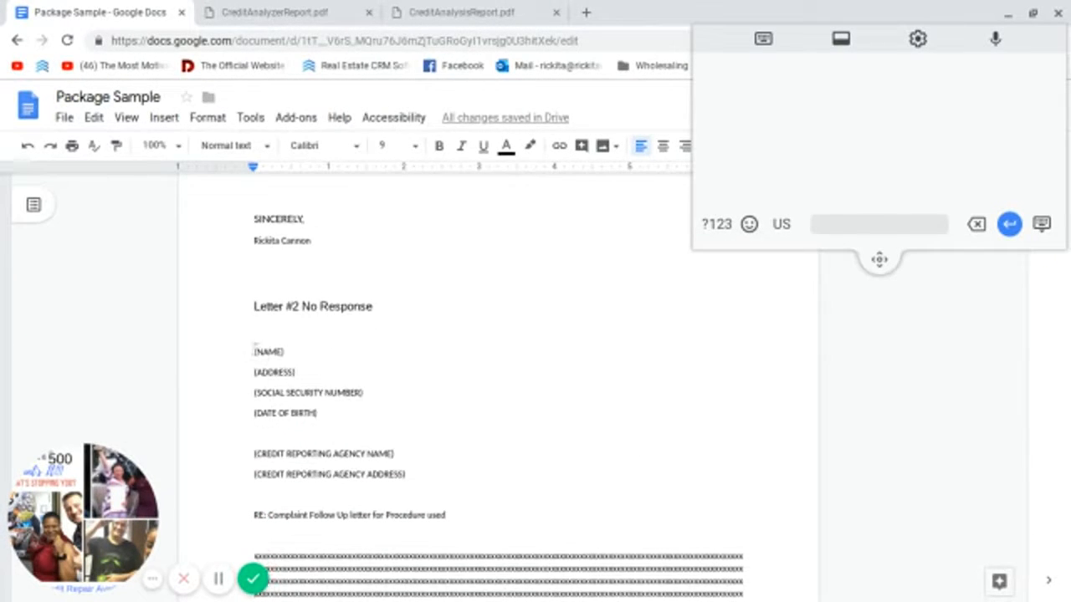
drag(253, 344, 318, 424)
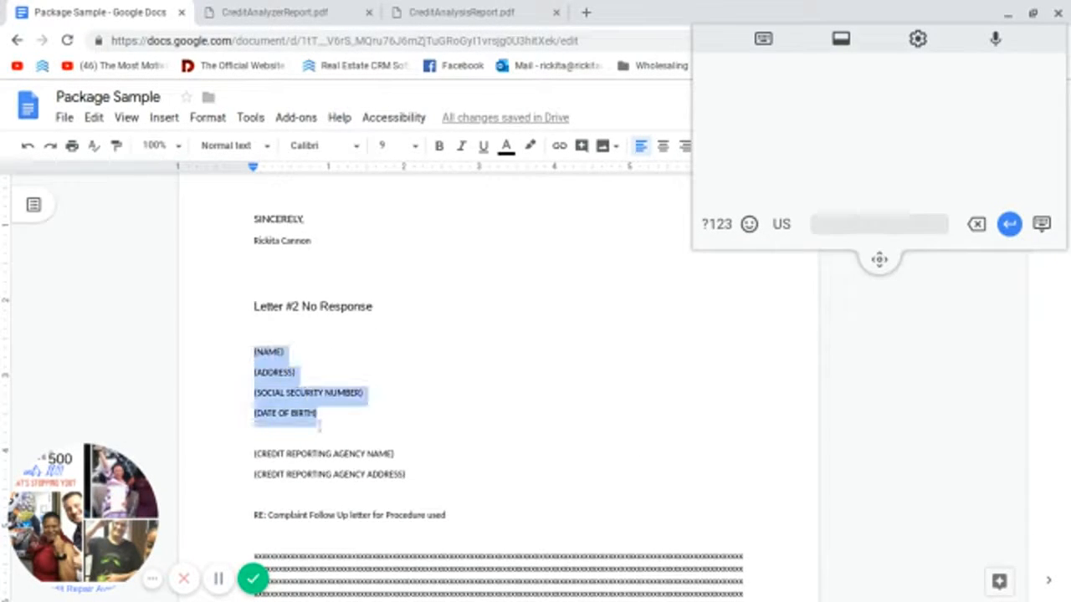
right_click(325, 413)
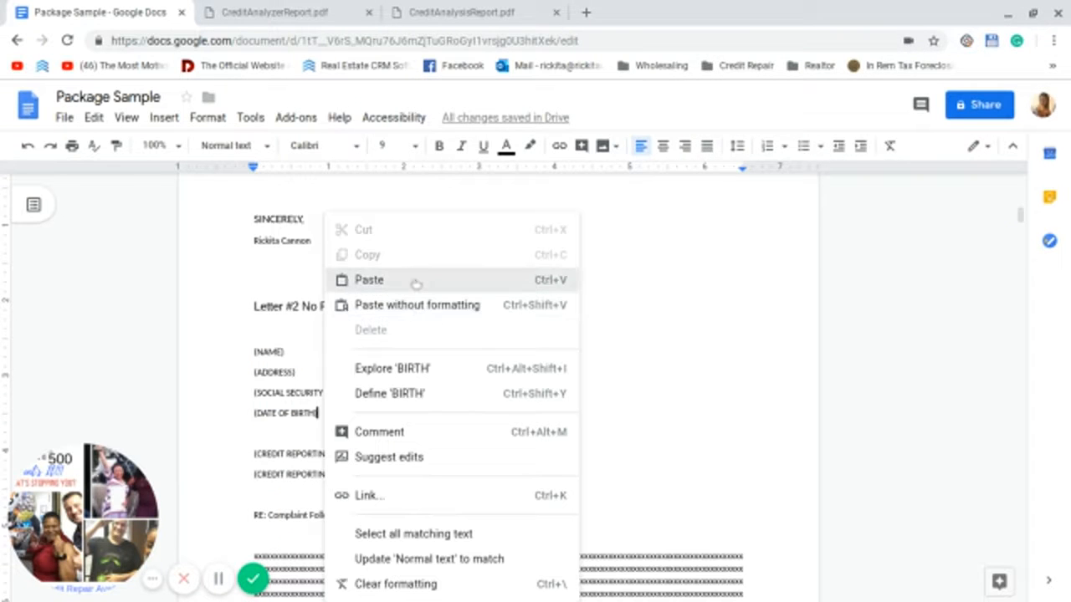
click(416, 282)
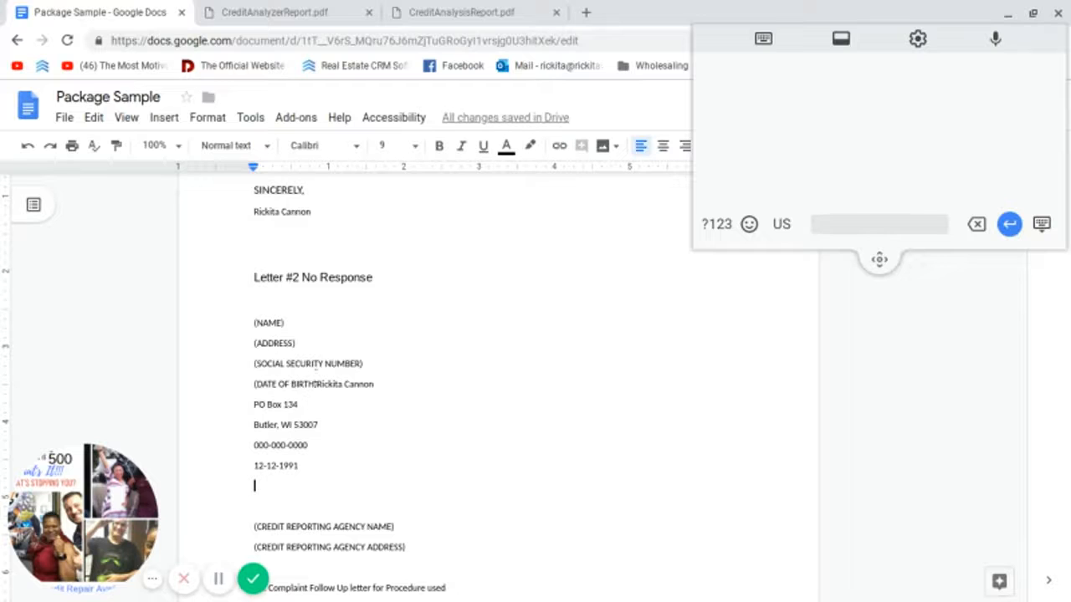
Step: Delete the four leftover sender placeholder lines in Letter #2
click(316, 384)
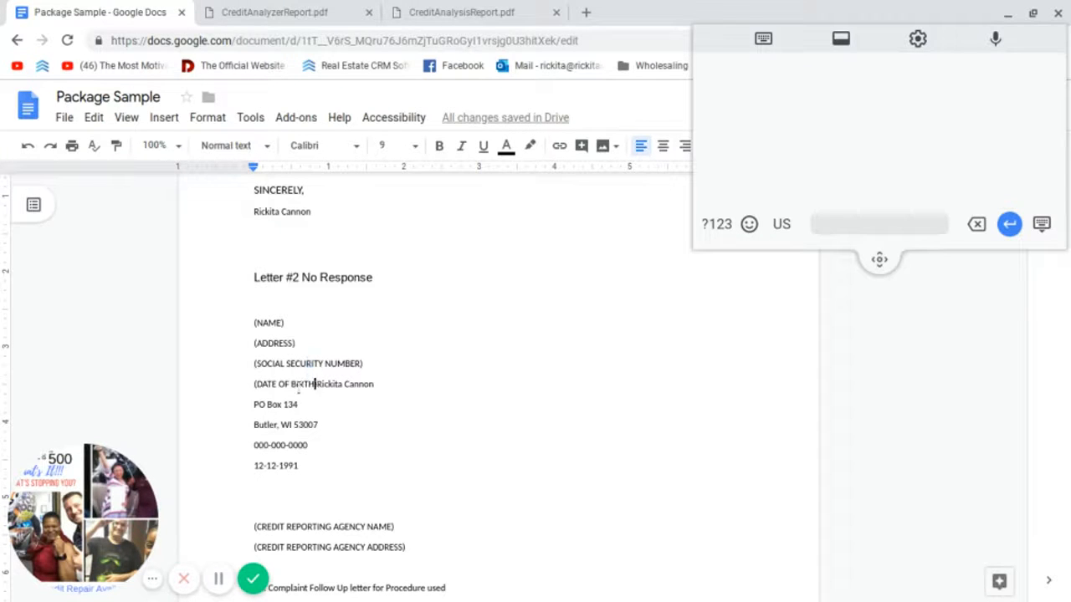
drag(298, 389, 249, 331)
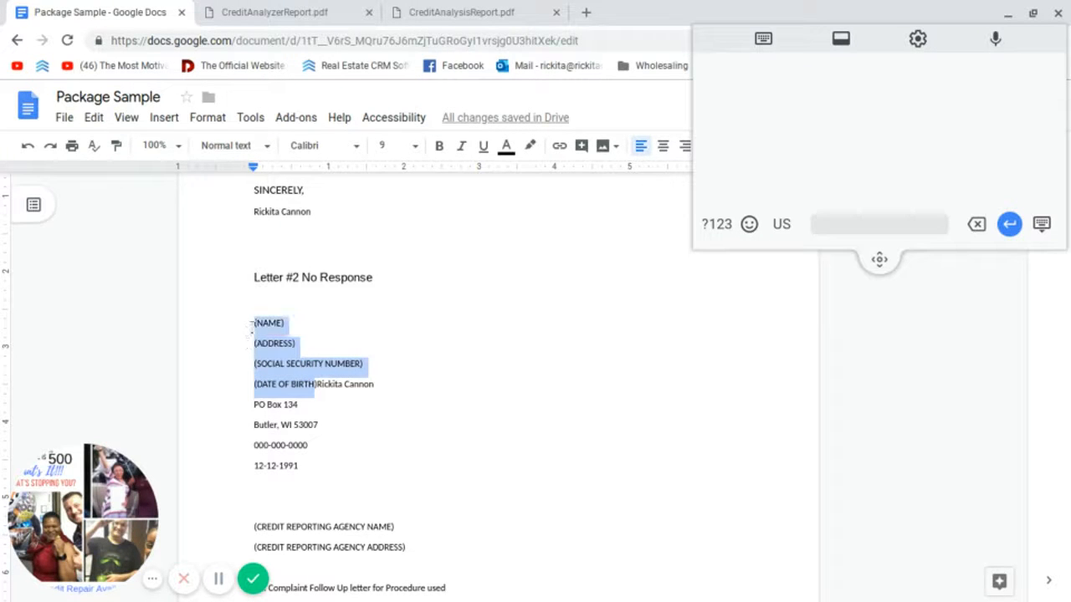
key(BackSpace)
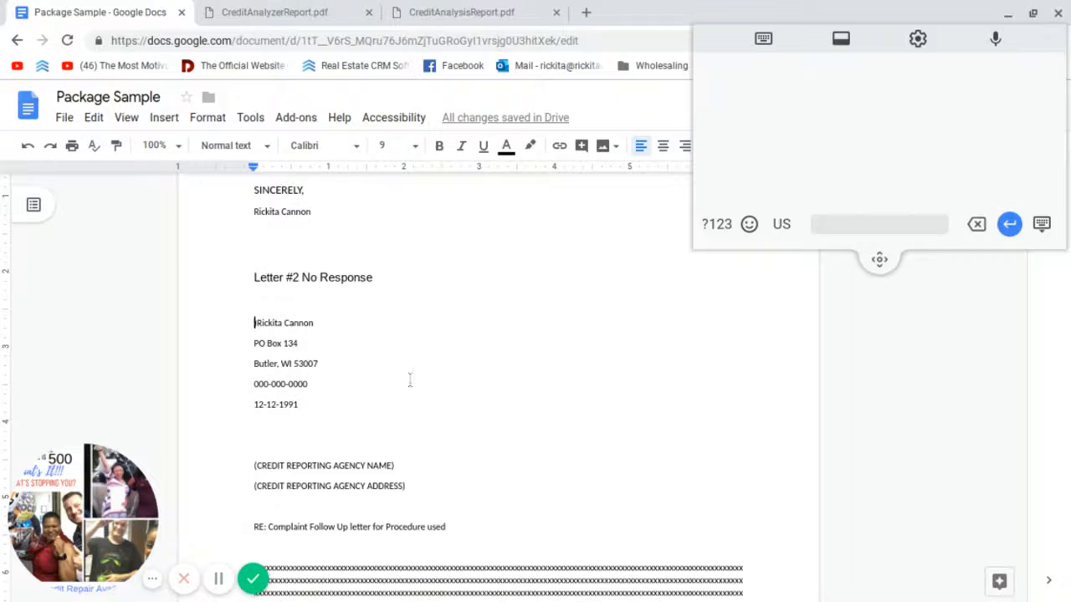
Step: Copy the Experian address (Po 4500, Milwaukee, wi 56748) from Letter #1
scroll(410, 380, down, 1)
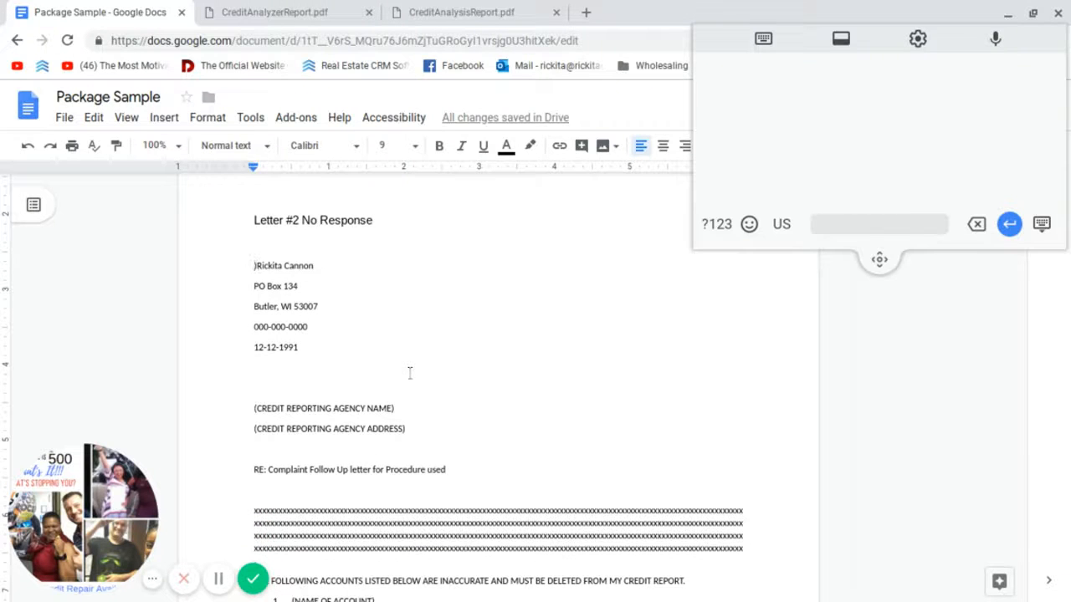
scroll(292, 353, up, 10)
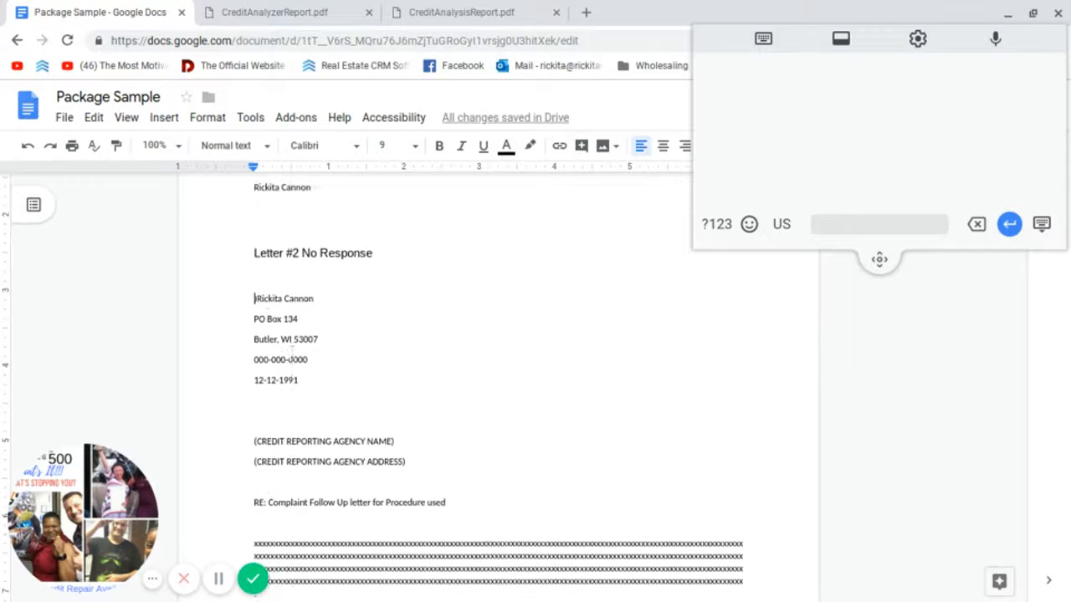
scroll(270, 402, up, 3)
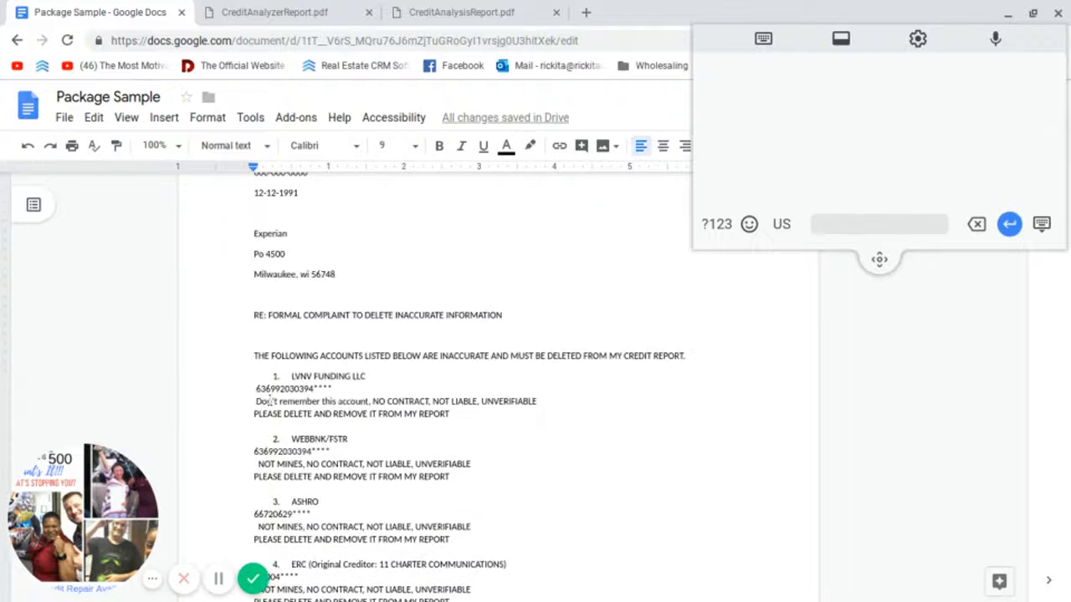
drag(254, 299, 336, 346)
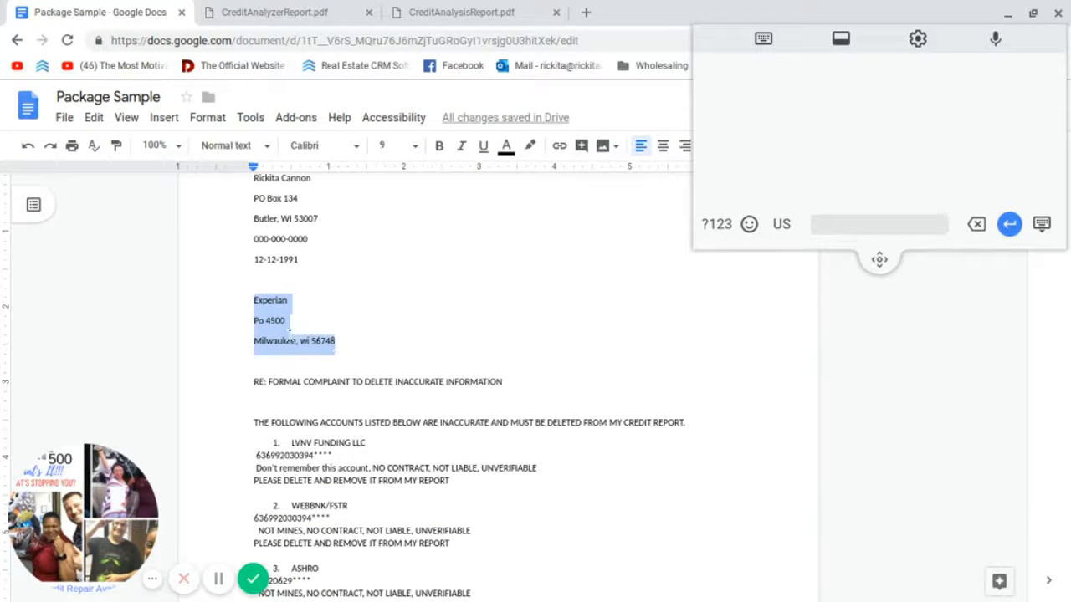
right_click(306, 331)
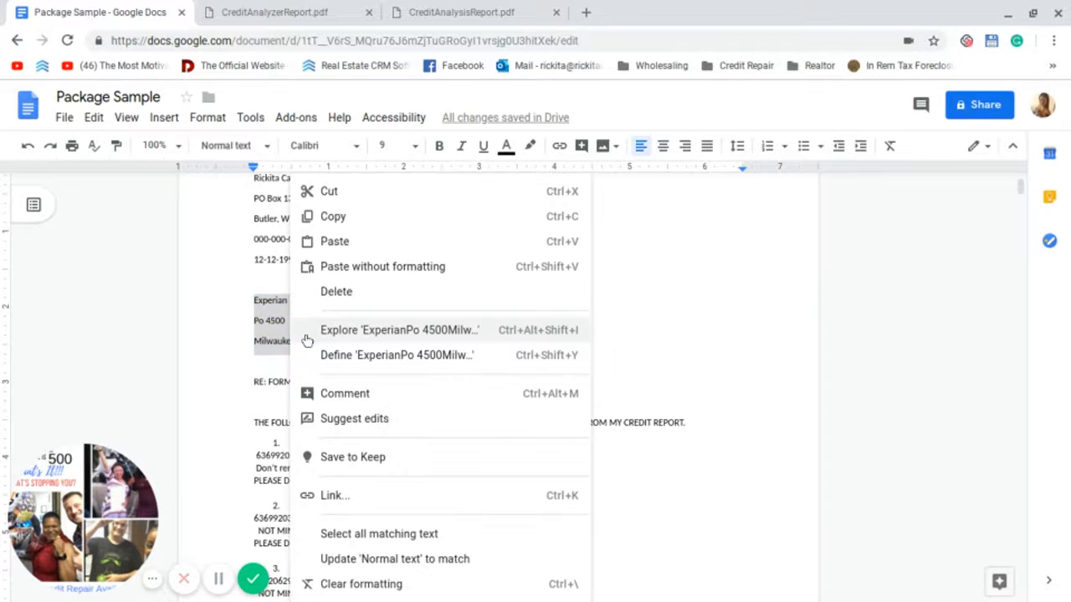
click(333, 217)
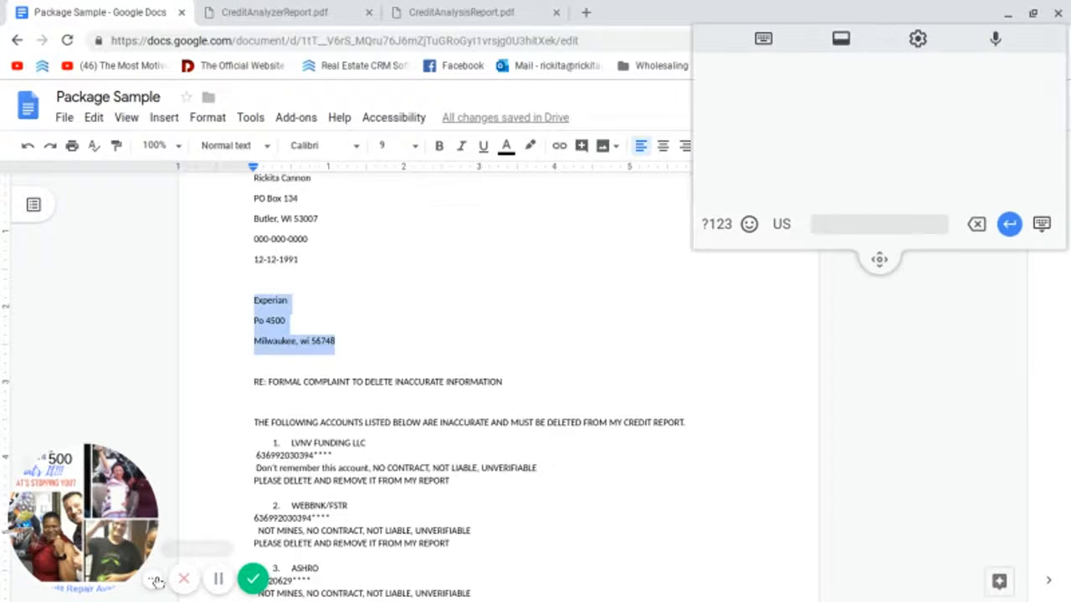
Step: Paste the Experian address over Letter #2's agency name and address placeholders
click(153, 579)
scroll(338, 506, down, 1)
scroll(339, 506, down, 10)
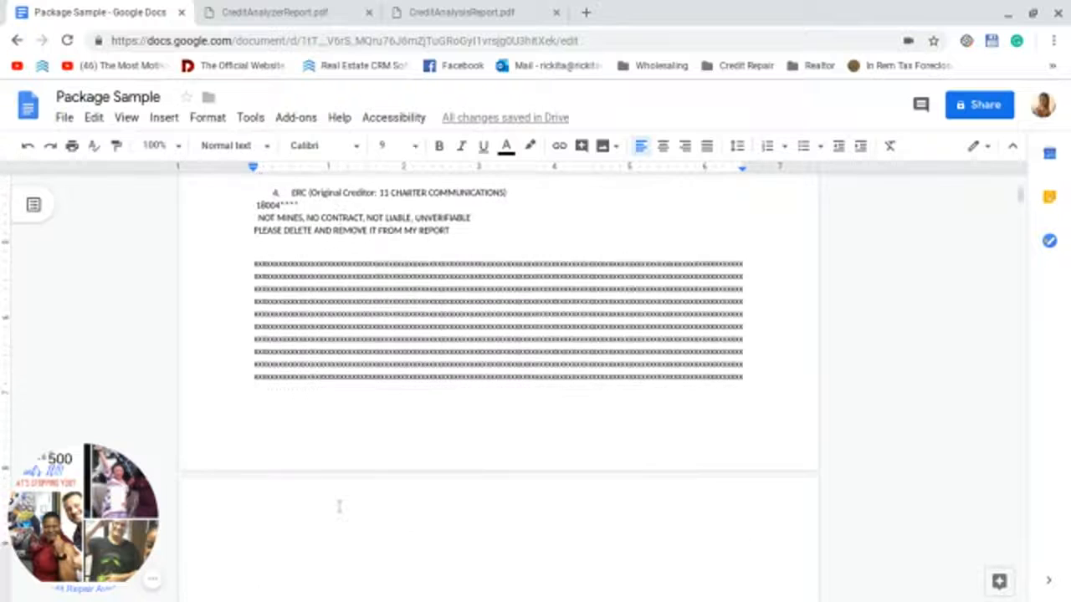
scroll(356, 469, down, 3)
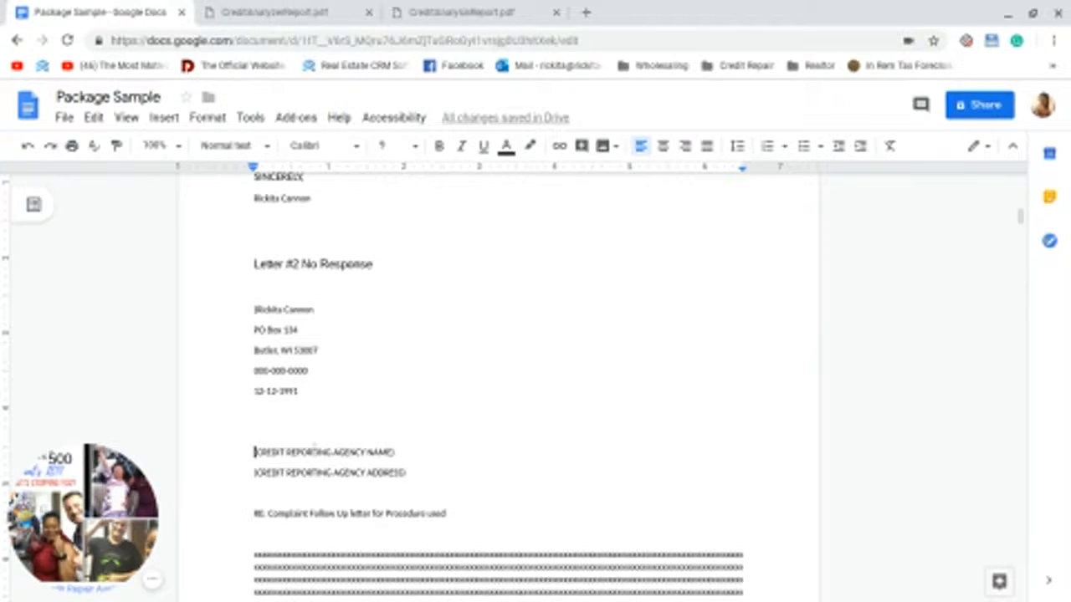
drag(253, 452, 408, 471)
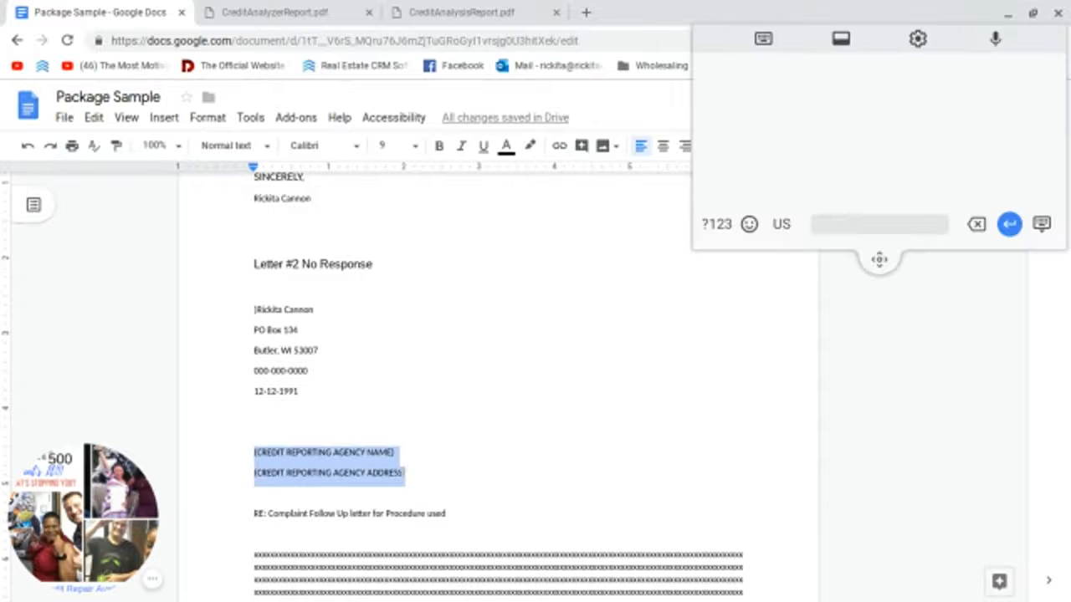
key(ctrl+v)
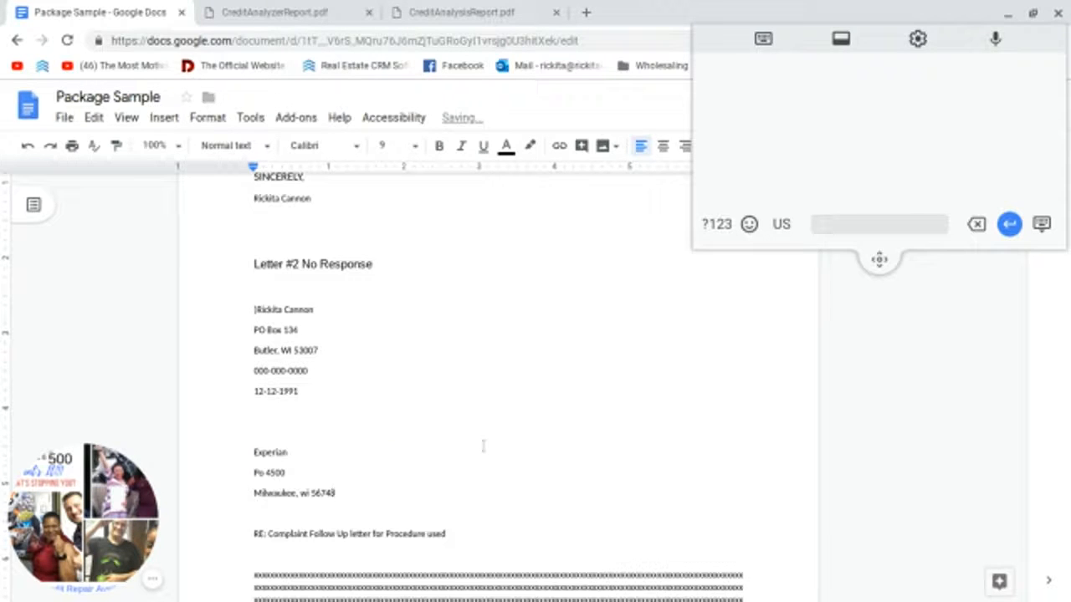
scroll(469, 460, down, 2)
scroll(479, 445, down, 4)
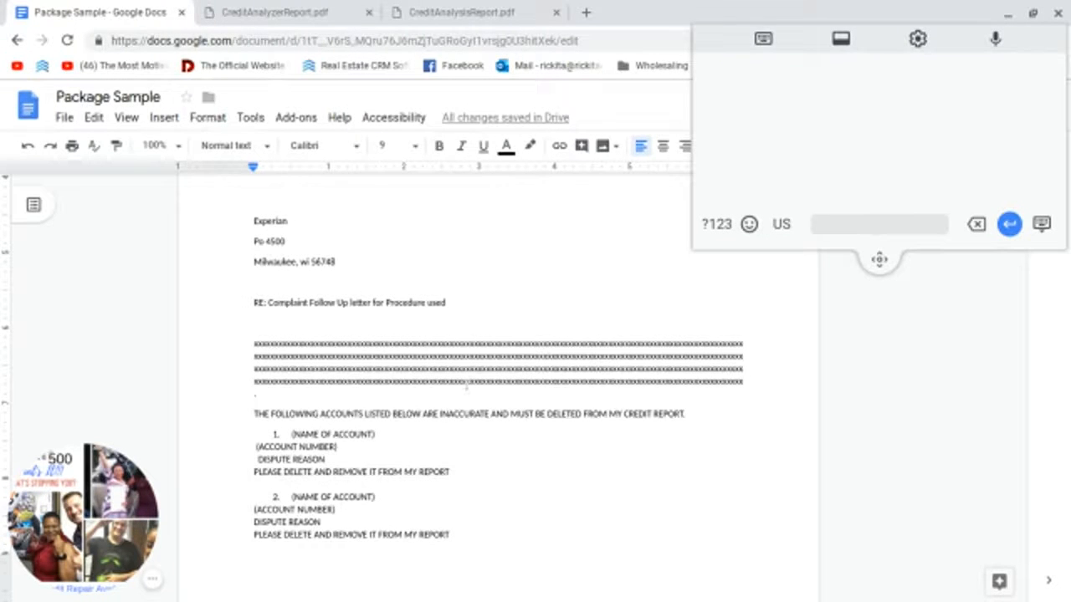
scroll(460, 379, up, 9)
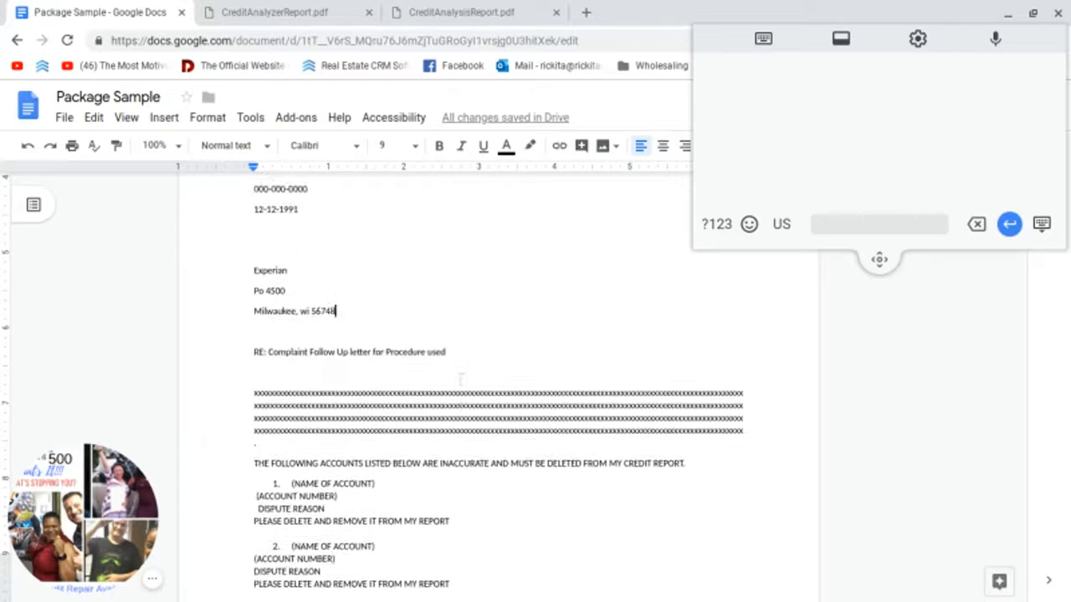
scroll(460, 379, up, 15)
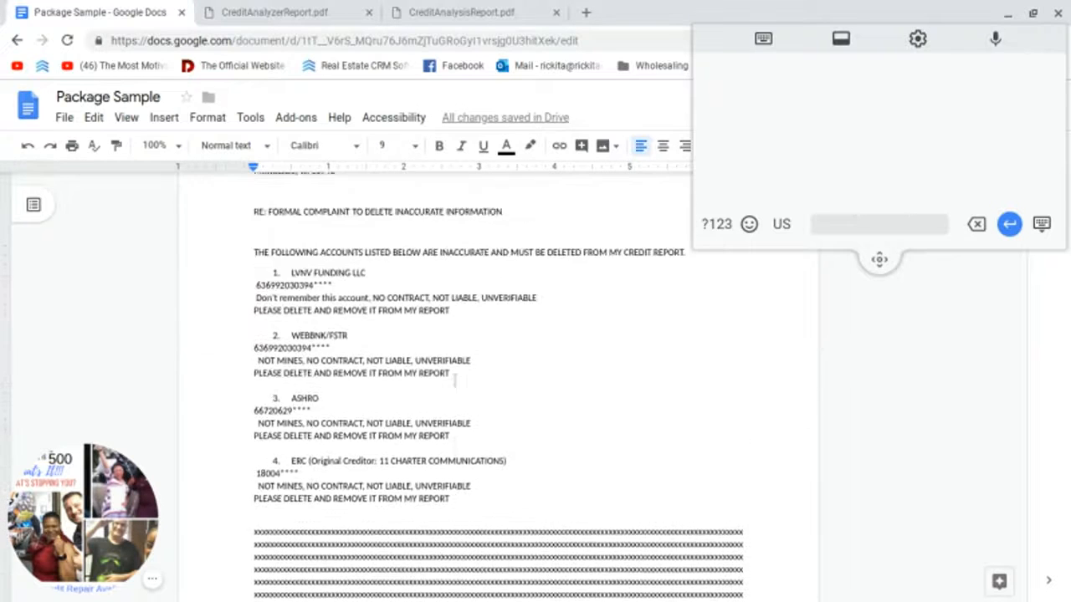
Step: Copy Letter #1's four disputed accounts and paste them over Letter #2's account placeholders
drag(293, 301, 490, 533)
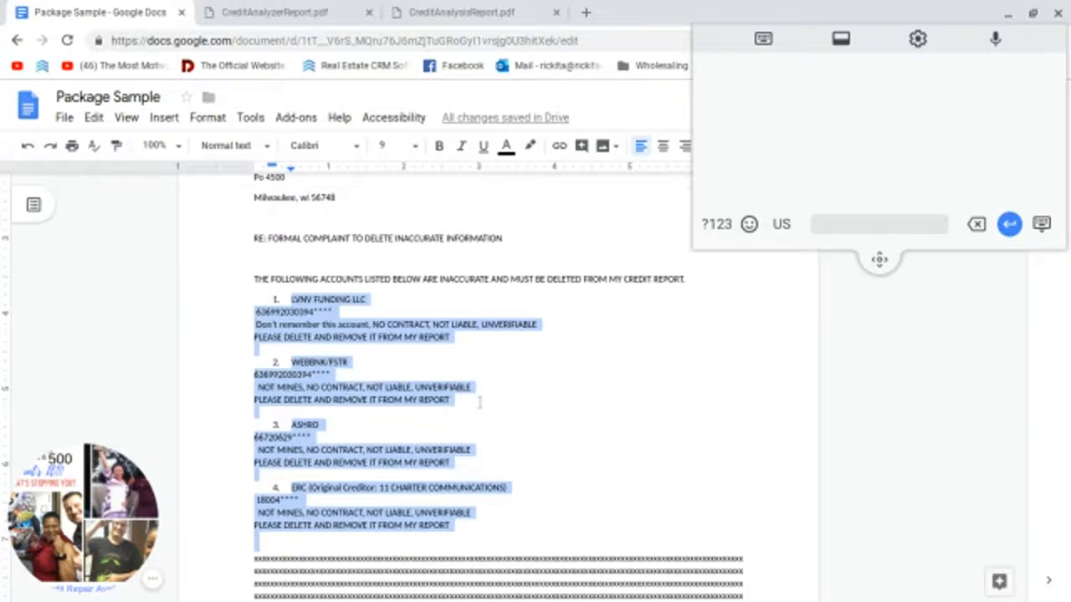
scroll(479, 402, down, 10)
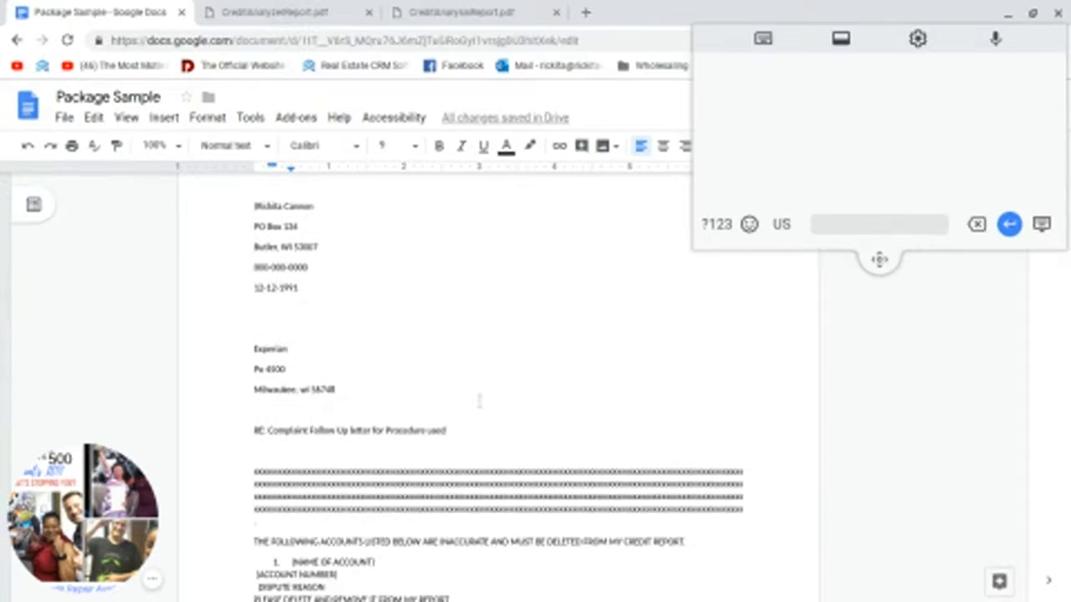
scroll(480, 402, down, 5)
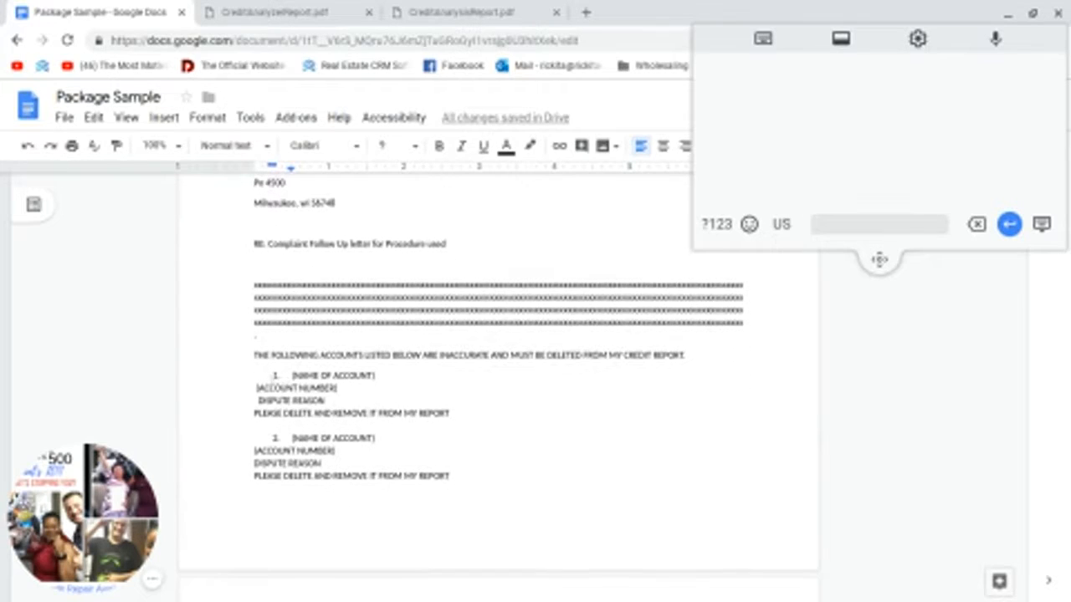
shift+click(482, 497)
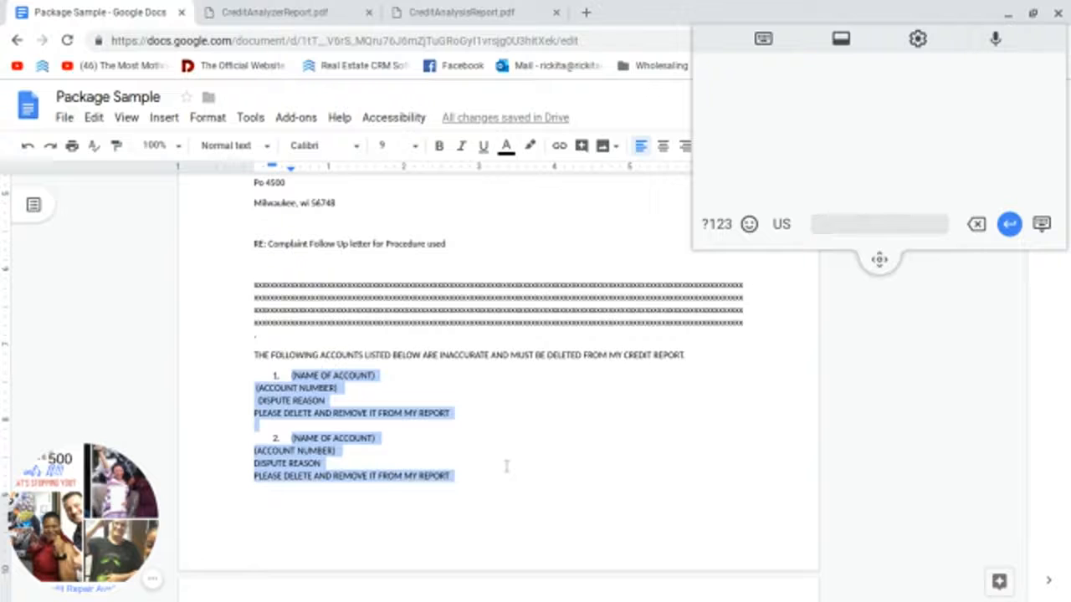
key(ctrl+v)
Step: Remove the list numbering from the pasted accounts in Letter #2
scroll(516, 352, up, 3)
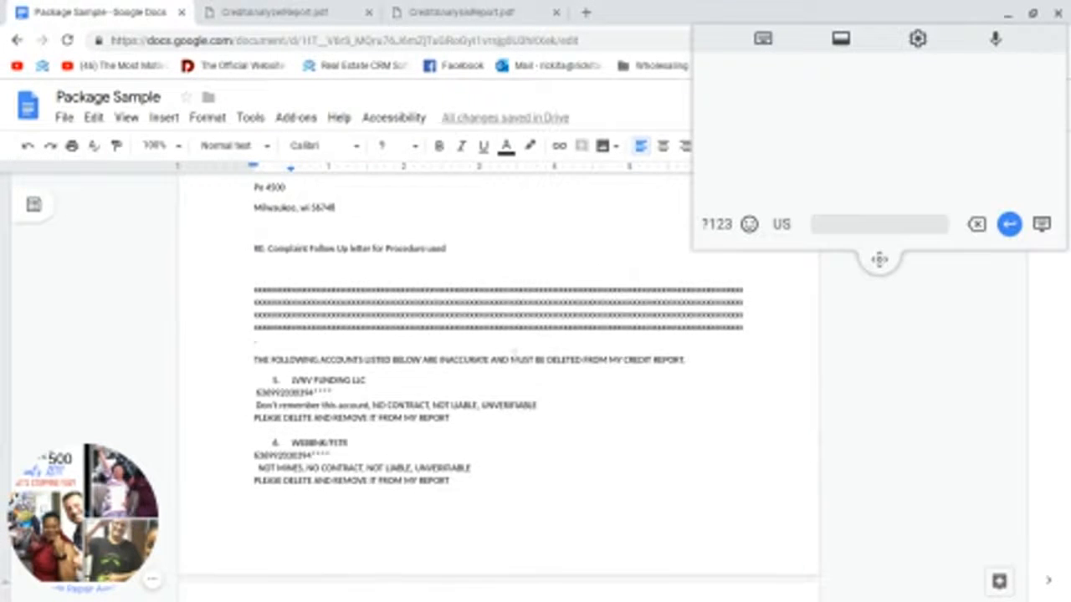
scroll(517, 352, up, 4)
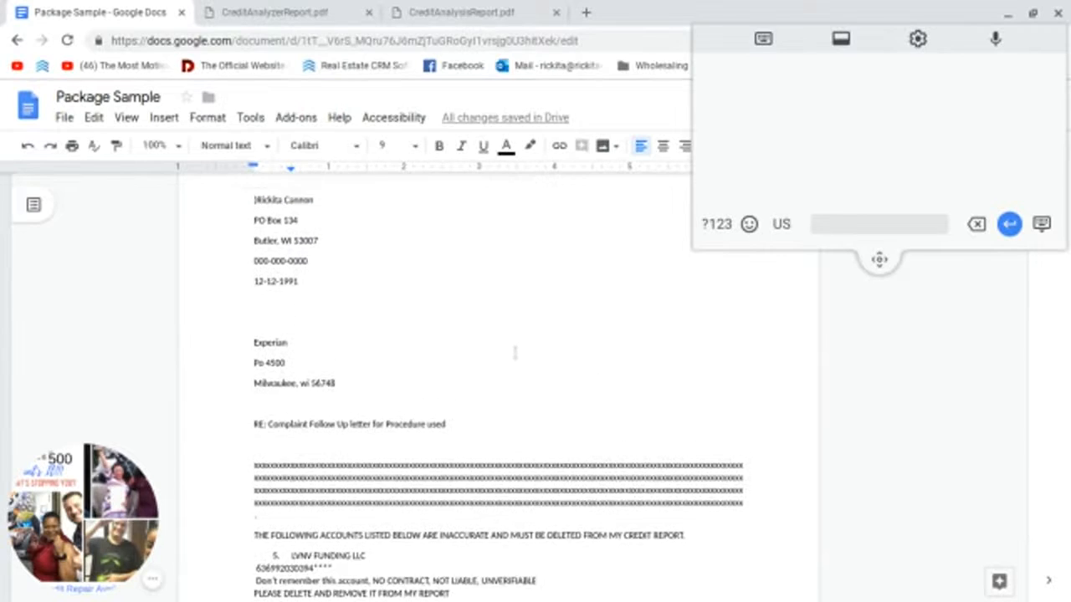
scroll(515, 352, up, 1)
scroll(515, 352, down, 3)
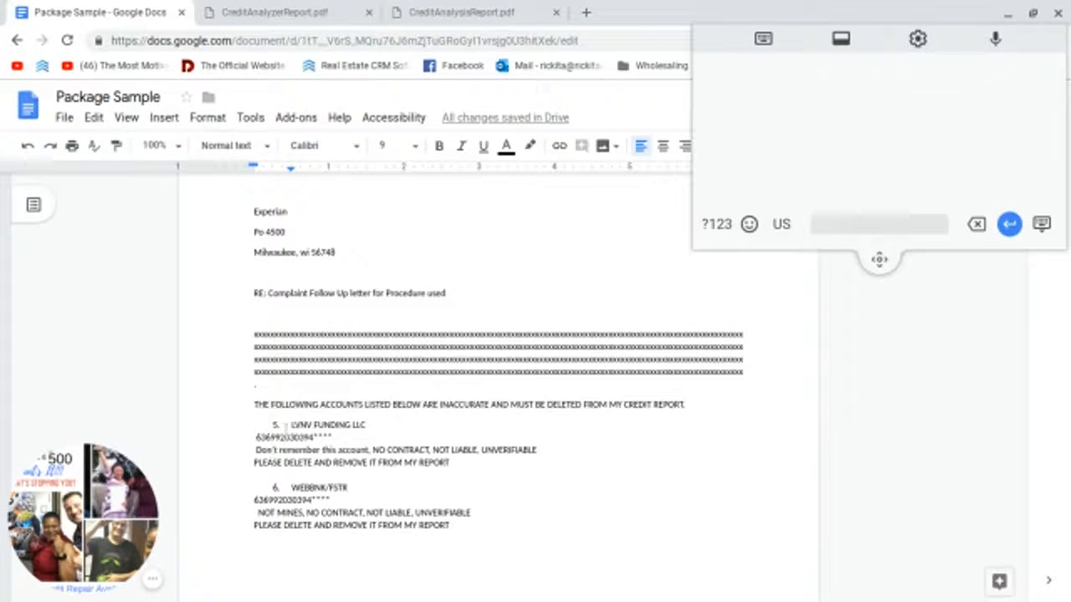
click(276, 424)
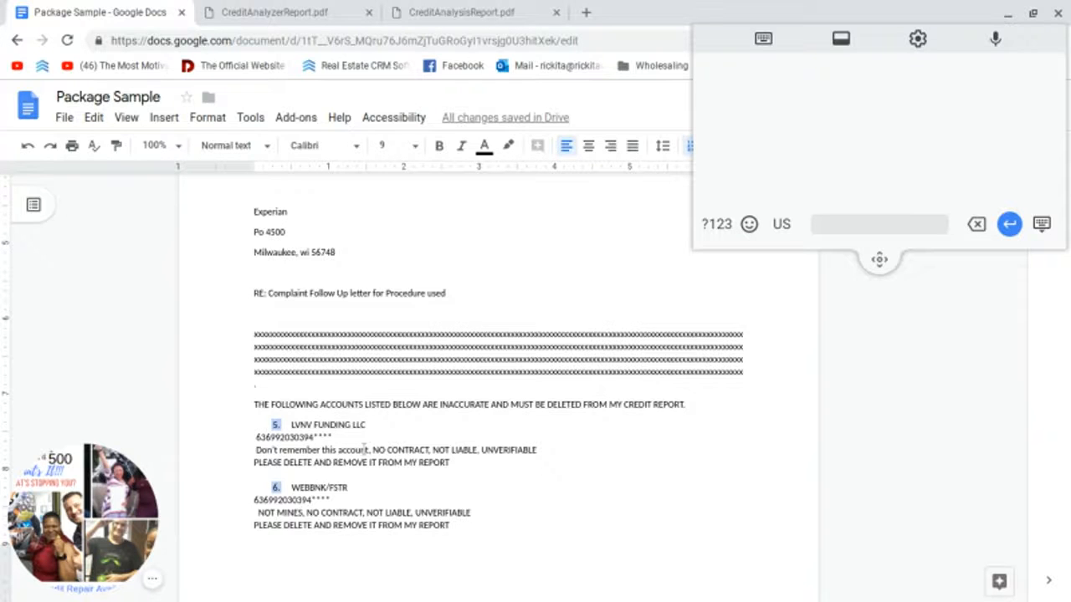
key(BackSpace)
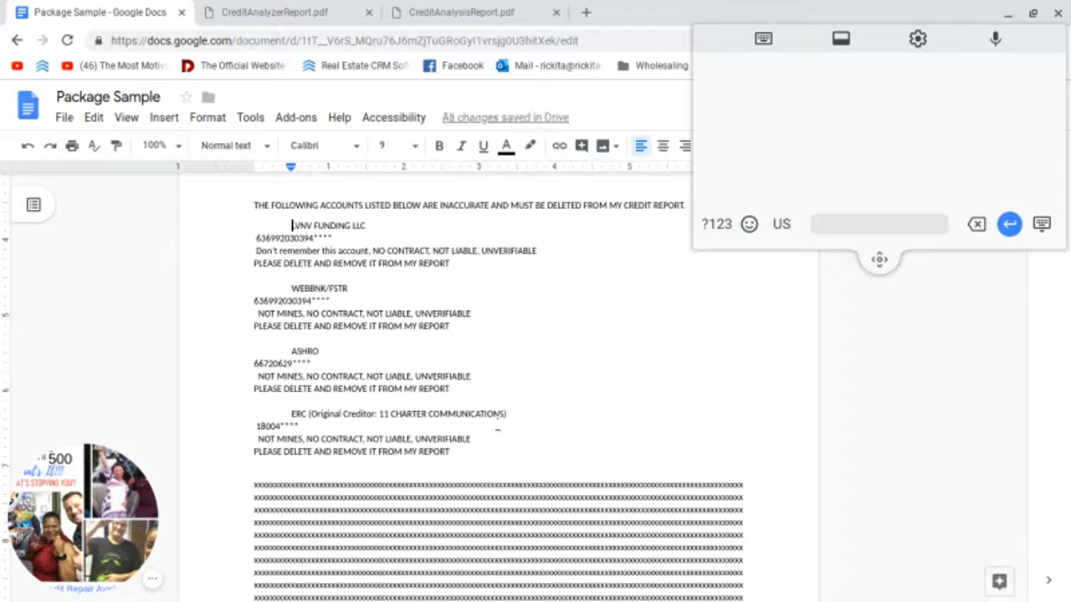
Step: Review the finished Letter #2, then switch to the CreditAnalyzerReport.pdf report
scroll(493, 429, up, 5)
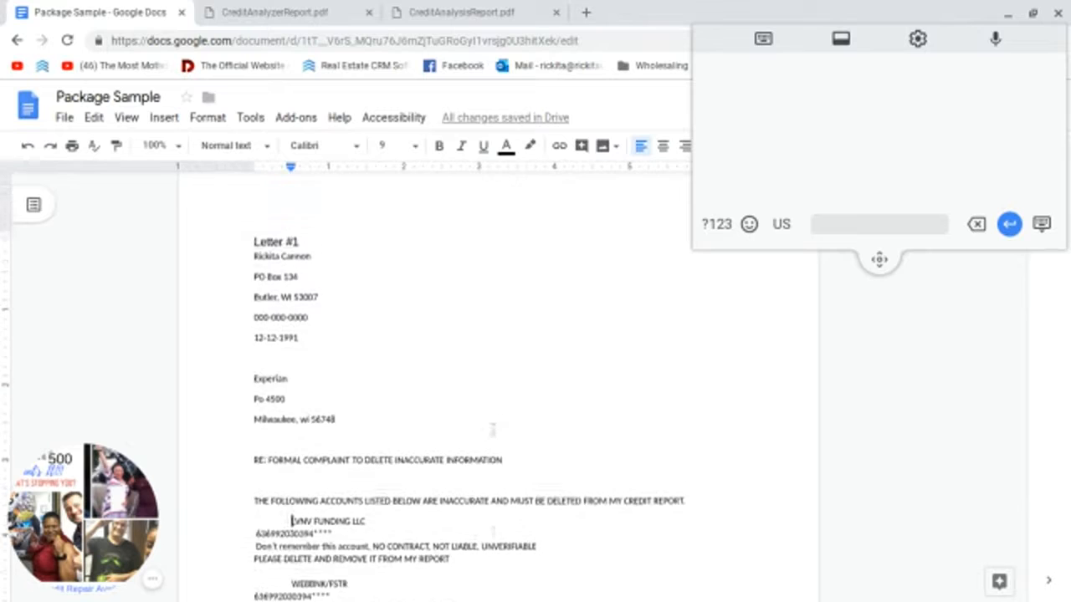
scroll(493, 429, down, 15)
scroll(493, 428, down, 8)
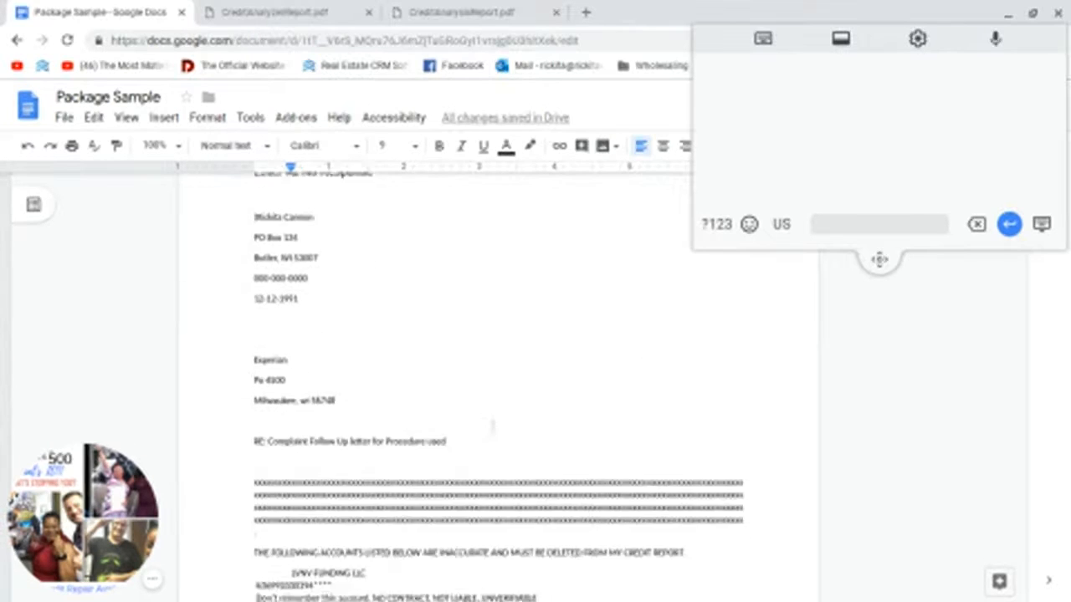
scroll(493, 428, down, 4)
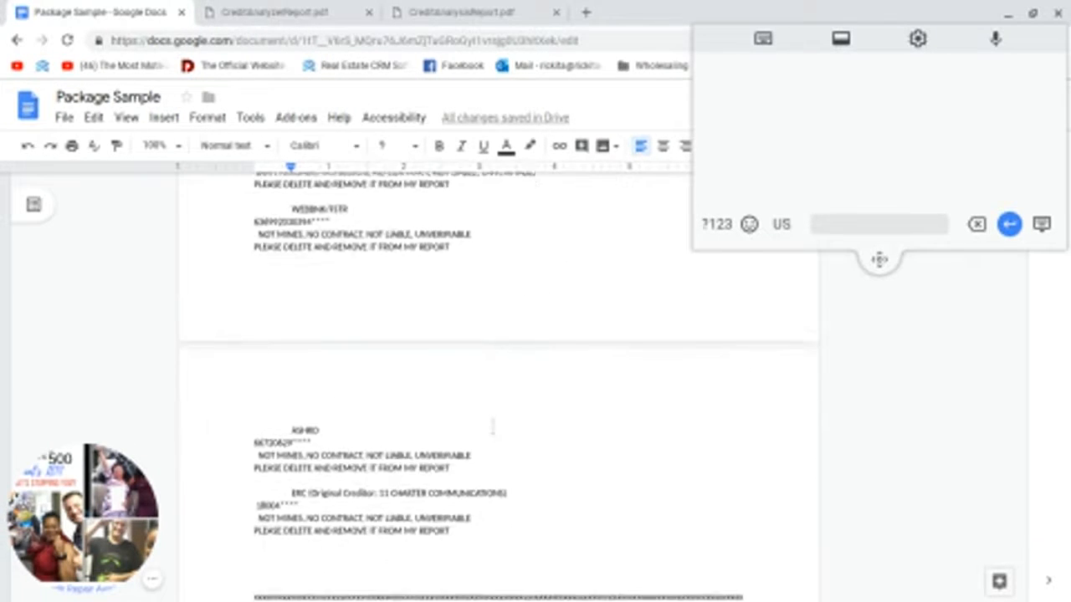
scroll(488, 430, up, 4)
scroll(486, 432, up, 5)
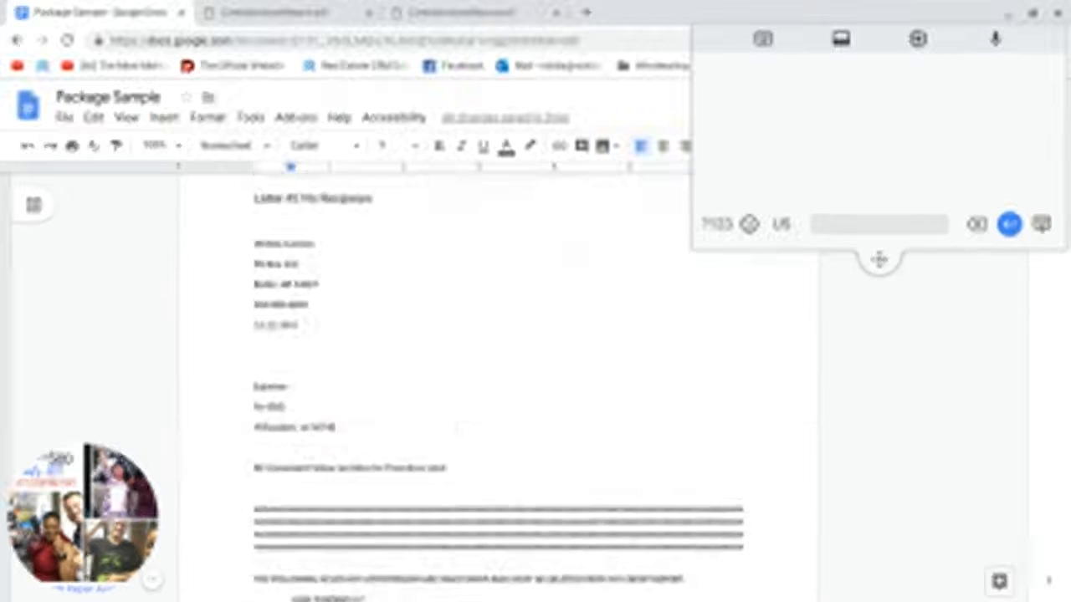
scroll(483, 430, down, 5)
scroll(482, 428, down, 4)
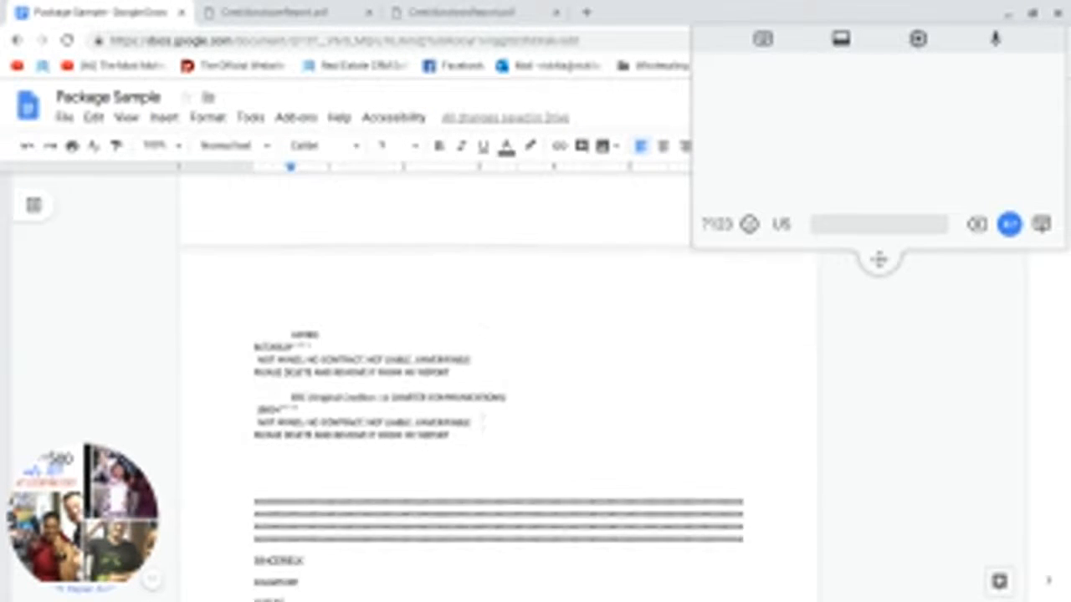
scroll(483, 430, down, 1)
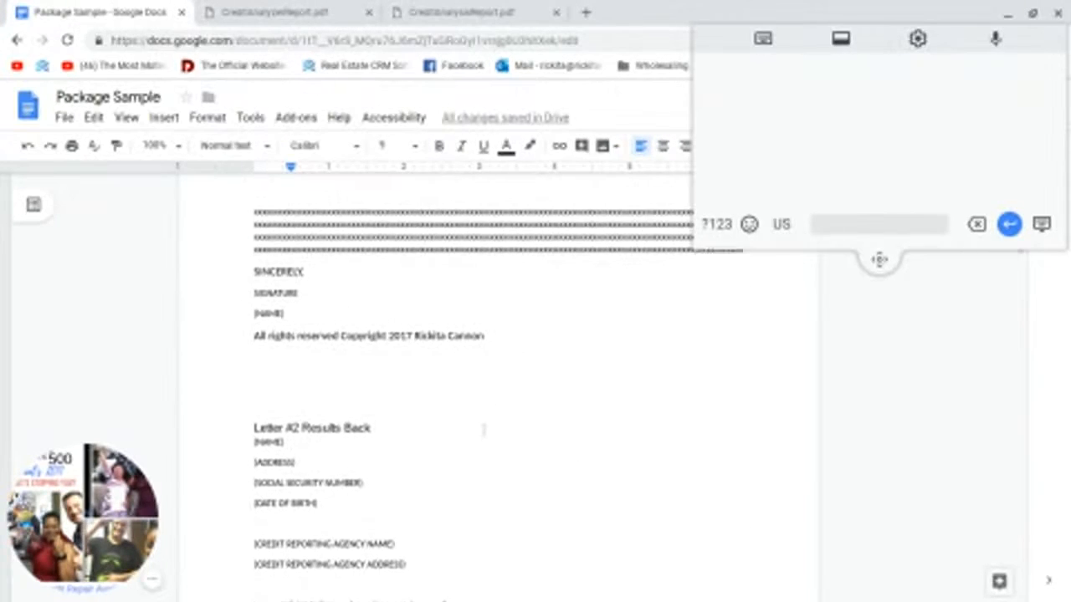
scroll(483, 429, up, 5)
scroll(484, 430, up, 1)
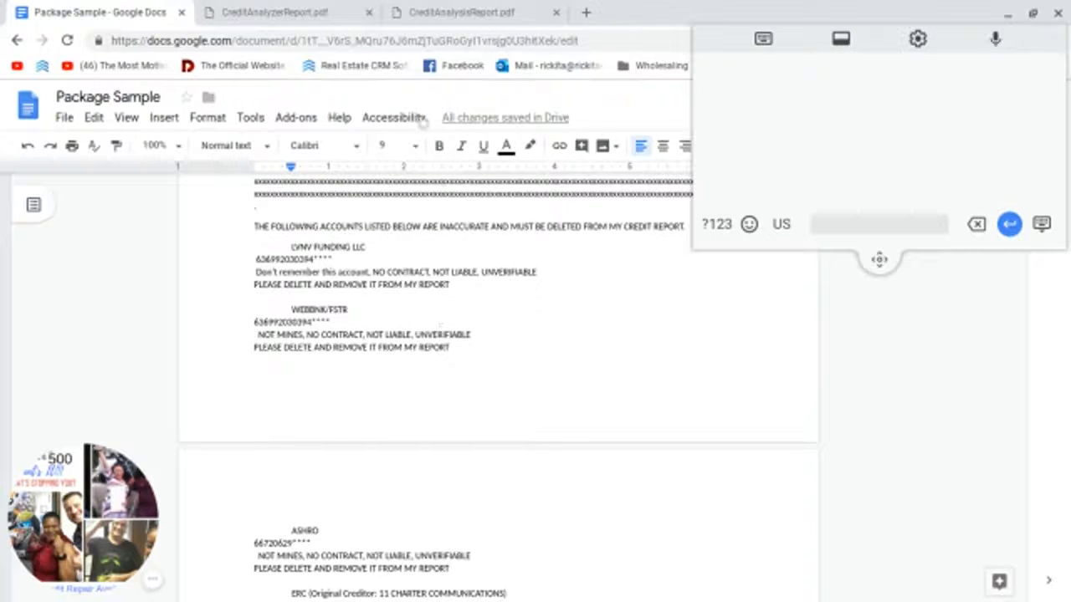
click(277, 12)
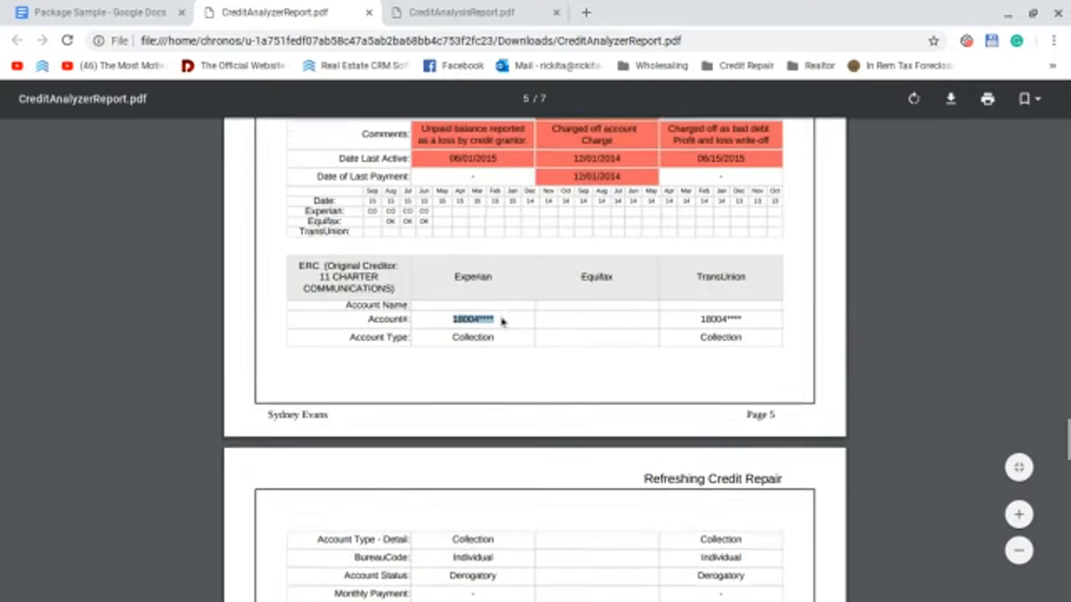
Step: Copy the 'Account Type' label from the LVNV FUNDING LLC table, then return to the letter
scroll(501, 321, up, 5)
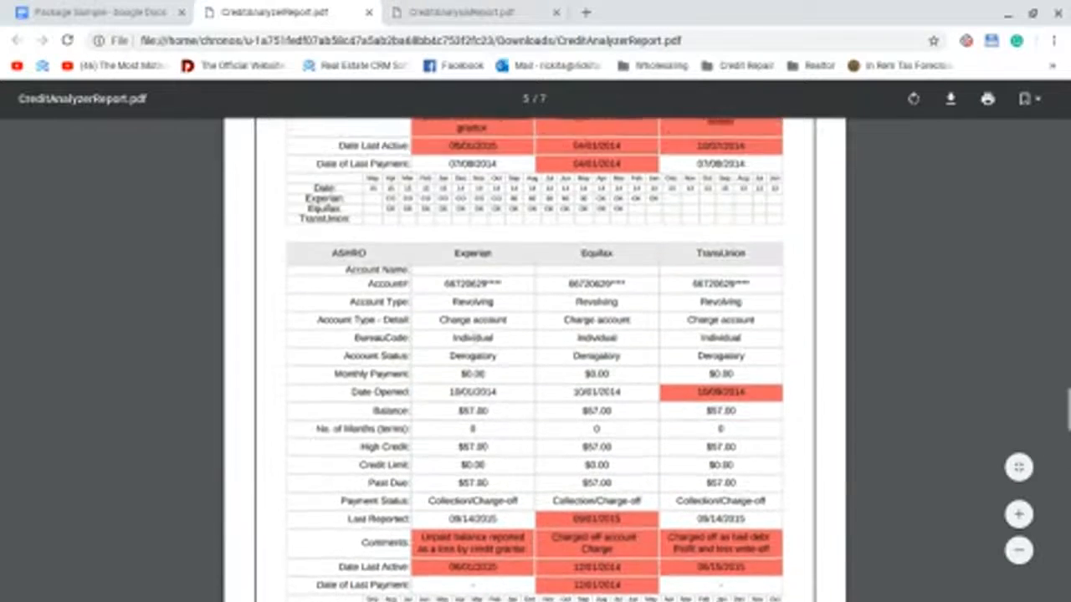
scroll(469, 341, up, 4)
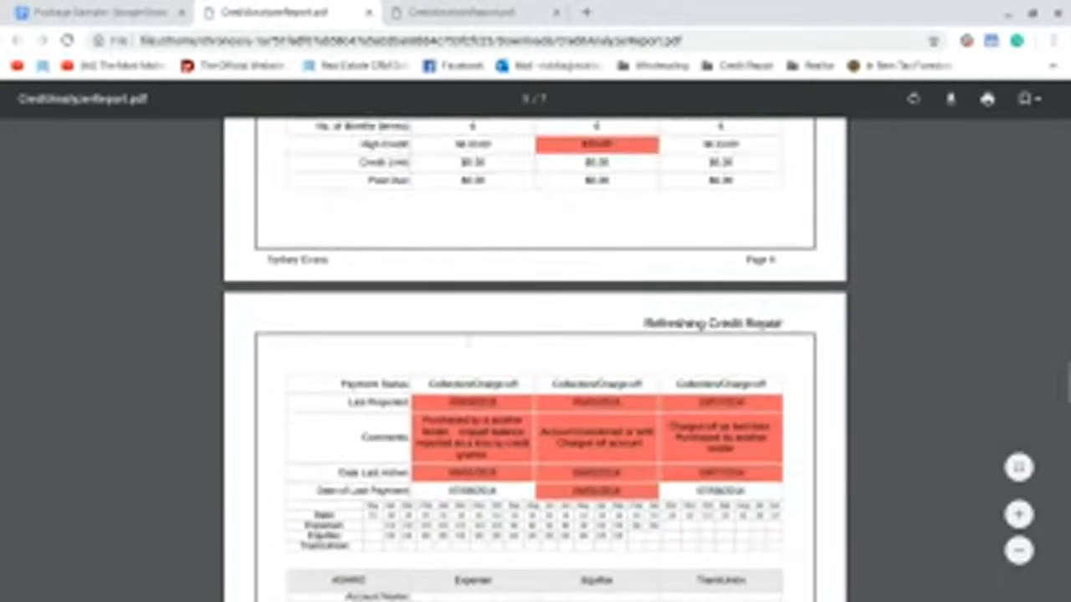
scroll(412, 260, up, 2)
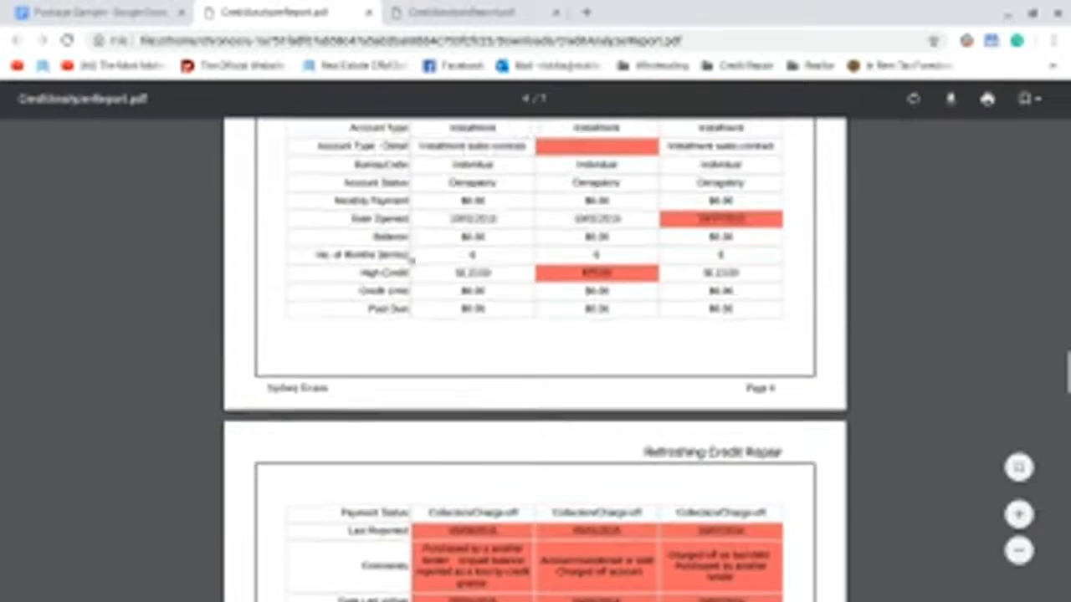
scroll(412, 260, up, 3)
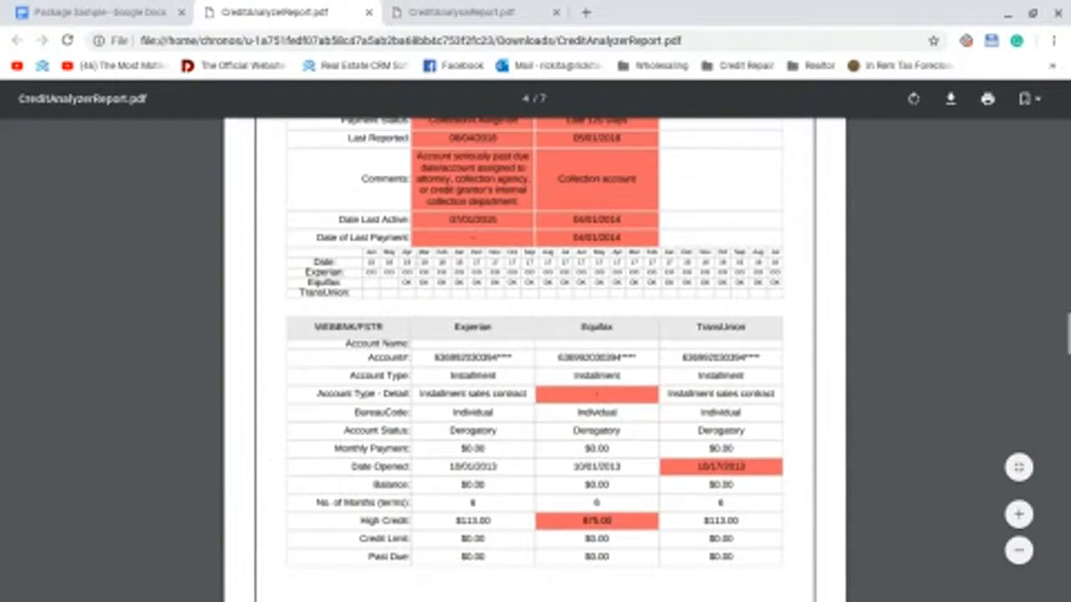
scroll(418, 265, up, 10)
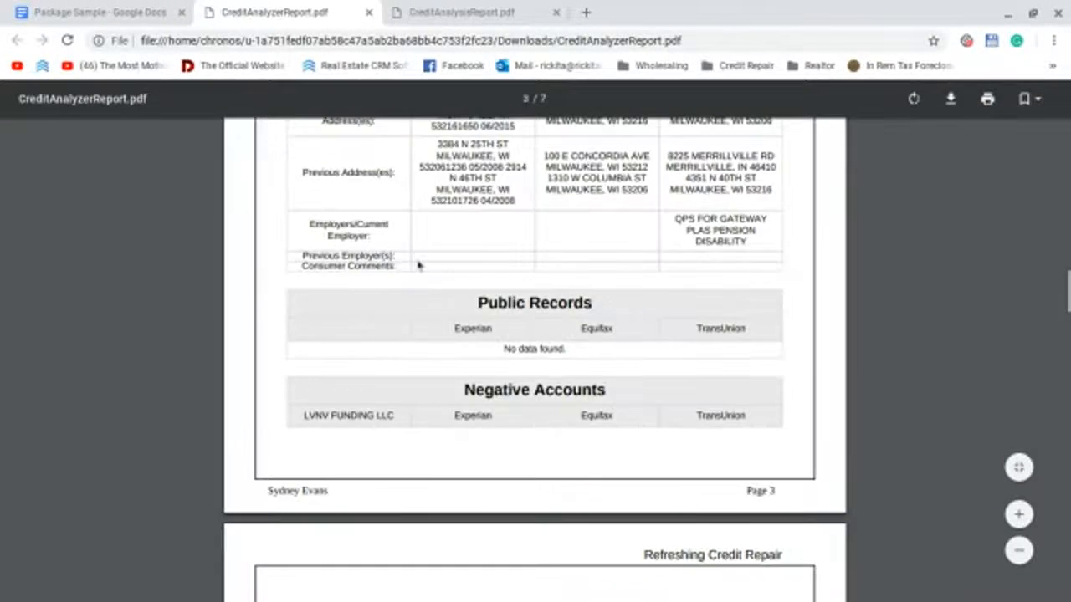
scroll(418, 265, down, 4)
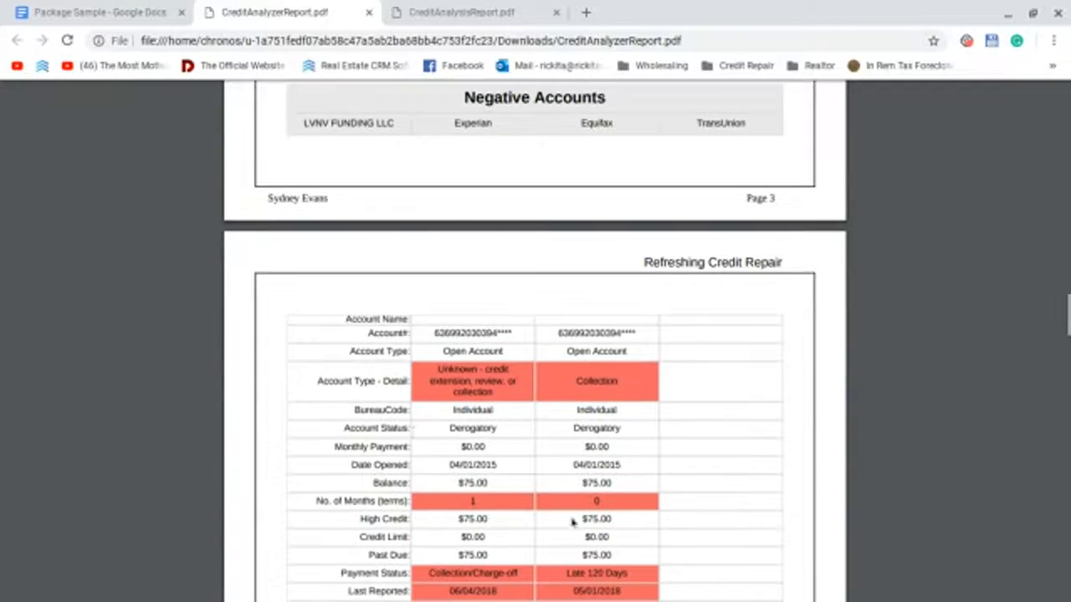
drag(313, 384, 373, 383)
right_click(375, 382)
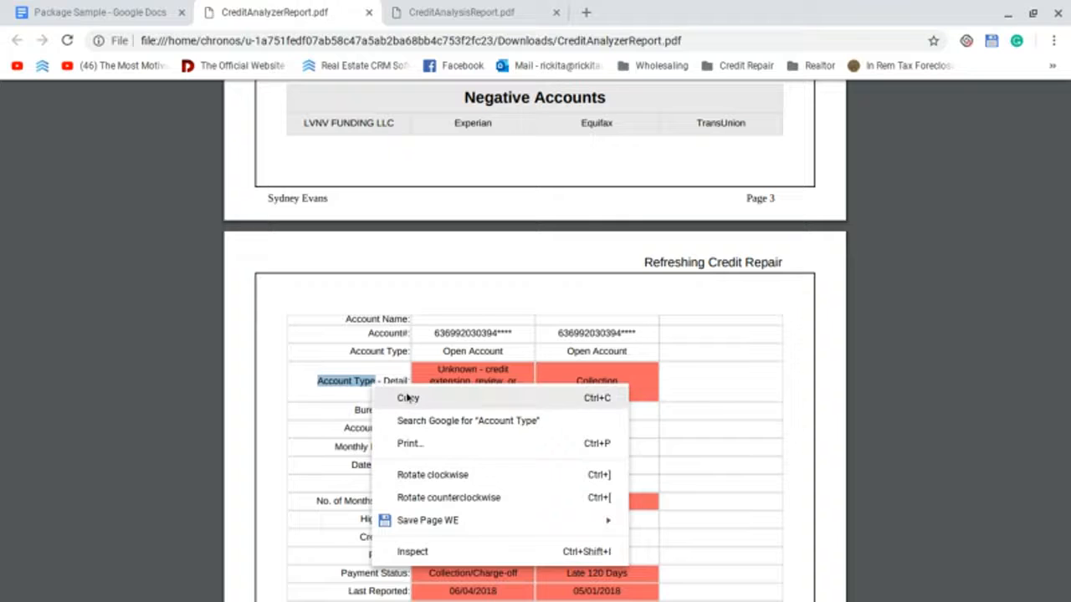
click(407, 397)
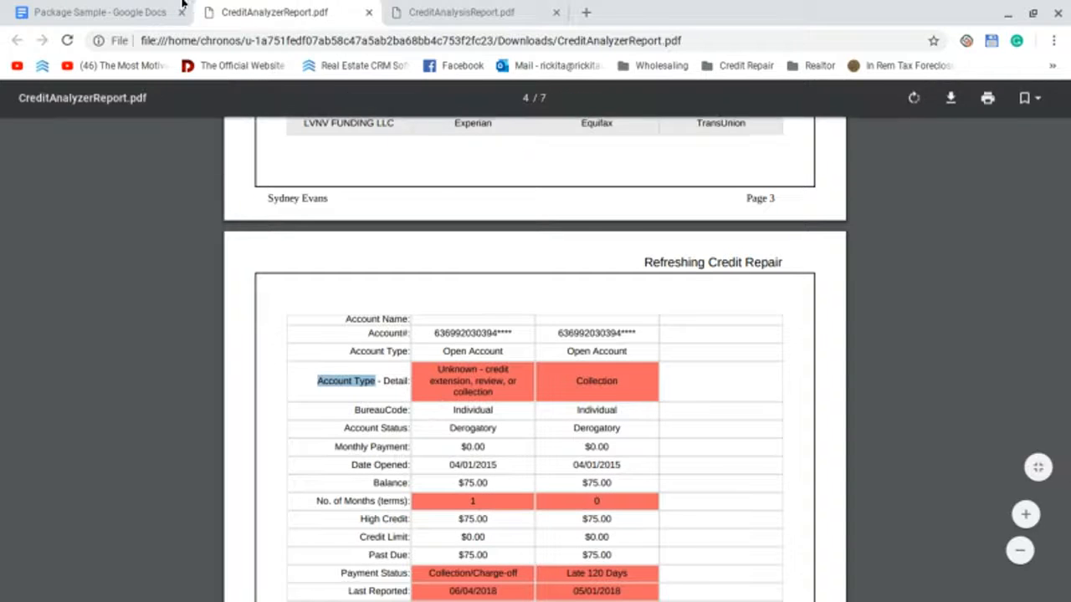
click(101, 12)
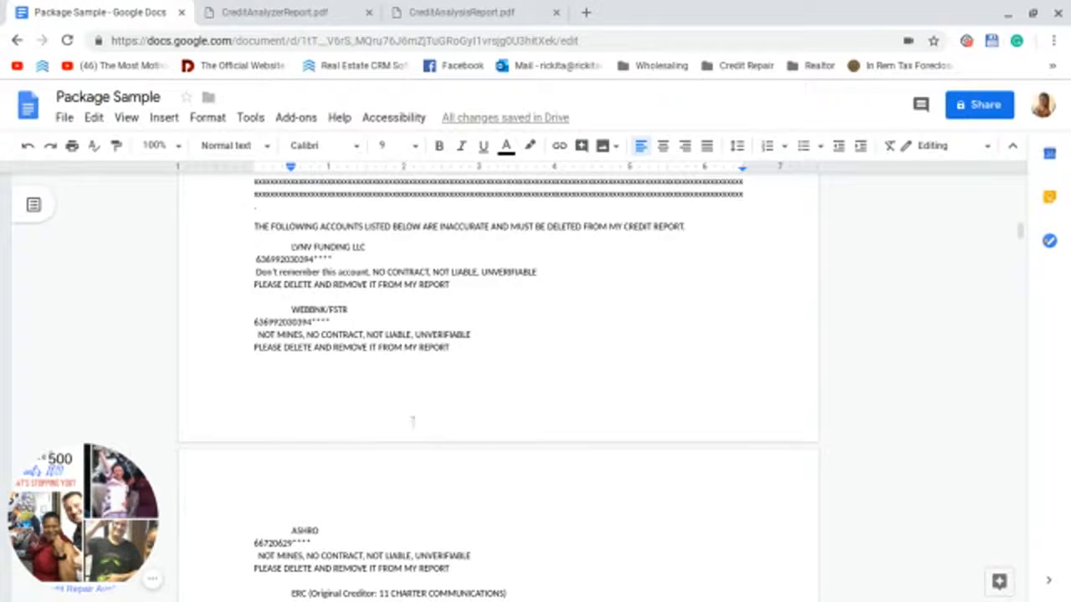
Step: Append ', Account Type is inaccurate' after UNVERIFIABLE in the LVNV FUNDING LLC entry
scroll(447, 369, down, 3)
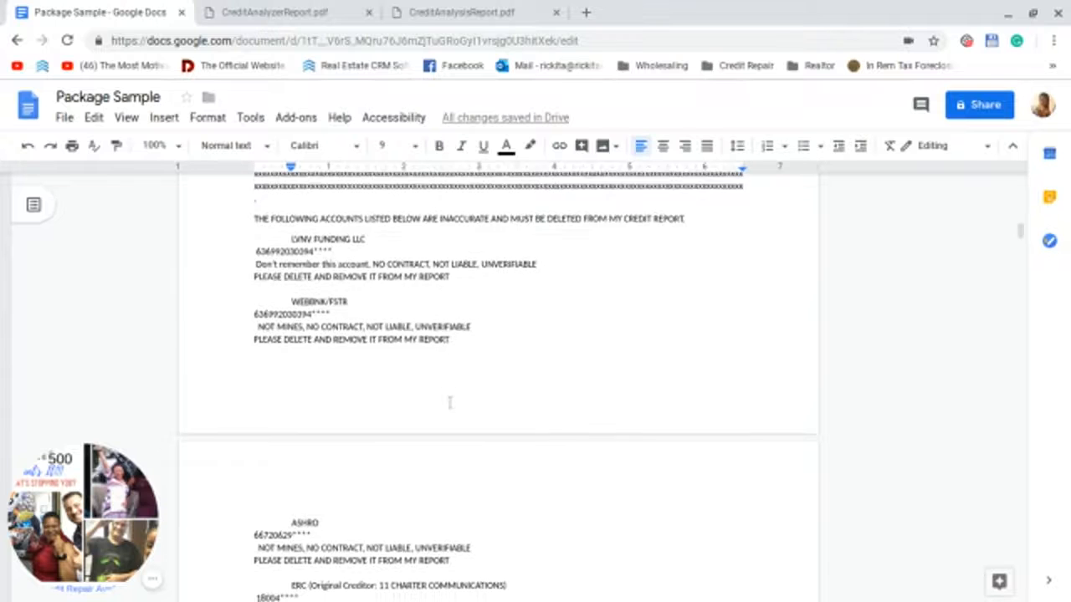
scroll(450, 404, up, 3)
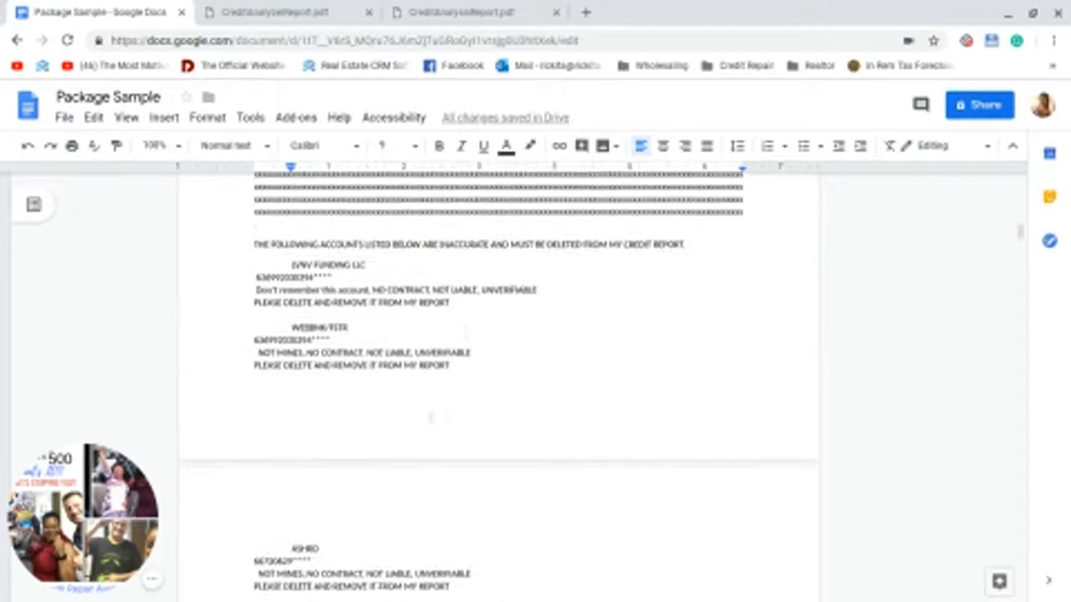
click(541, 294)
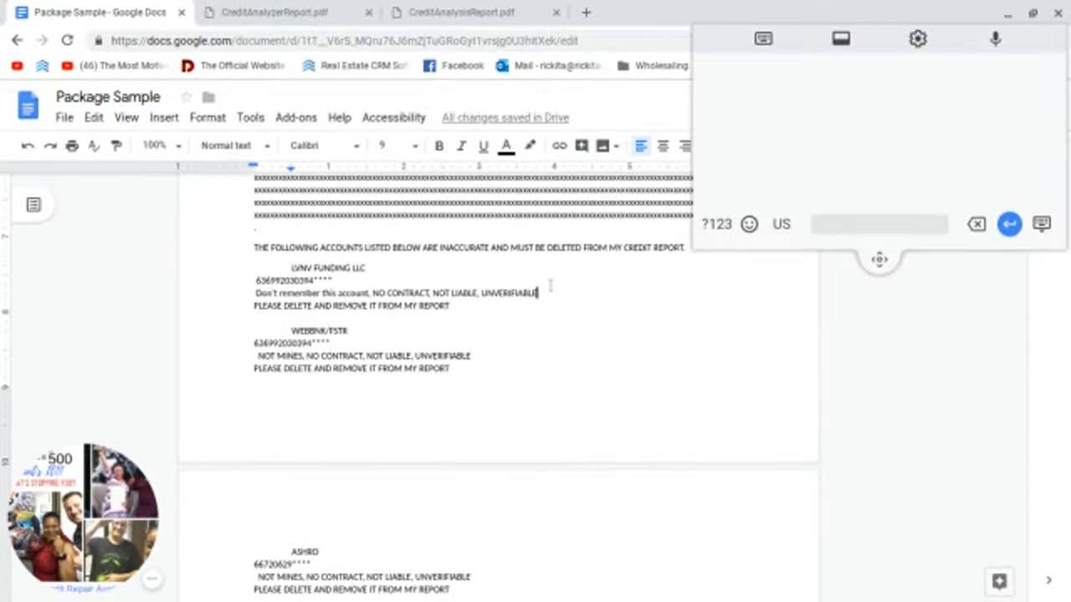
text(,)
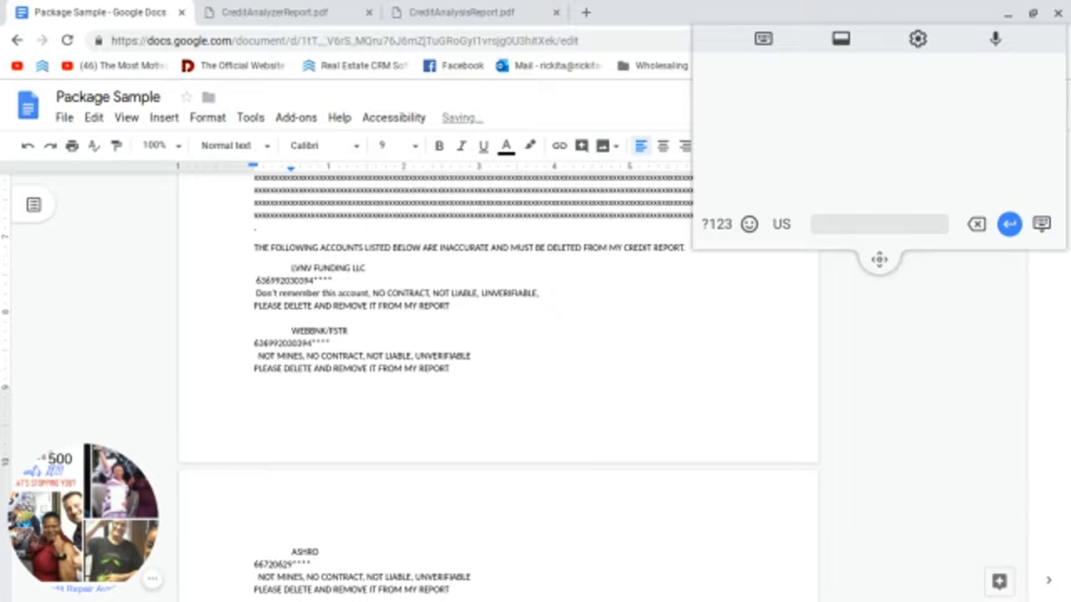
text( Account Type)
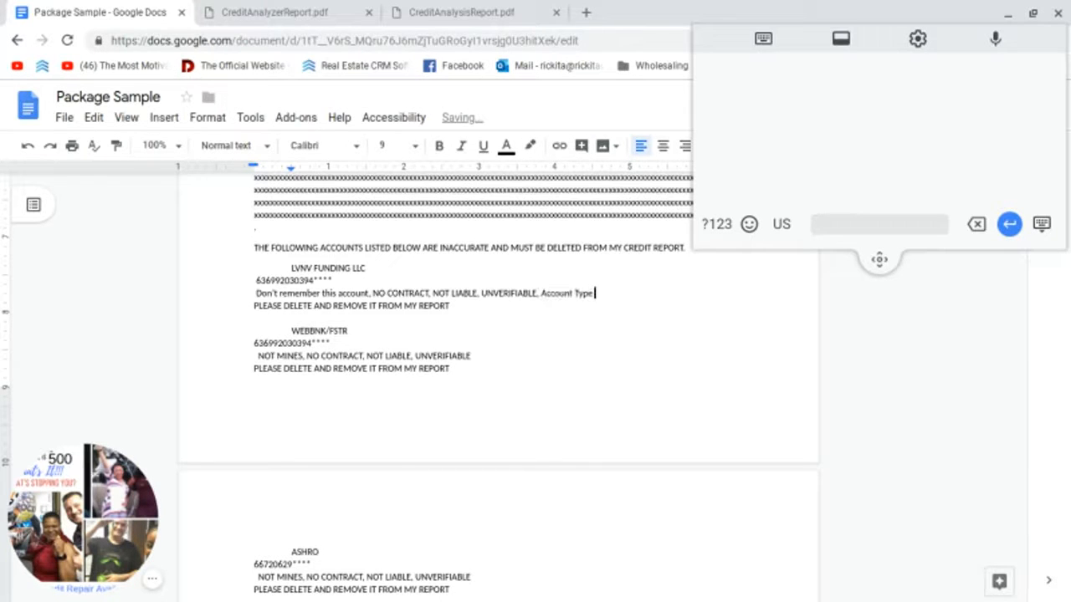
text( is inaccurate)
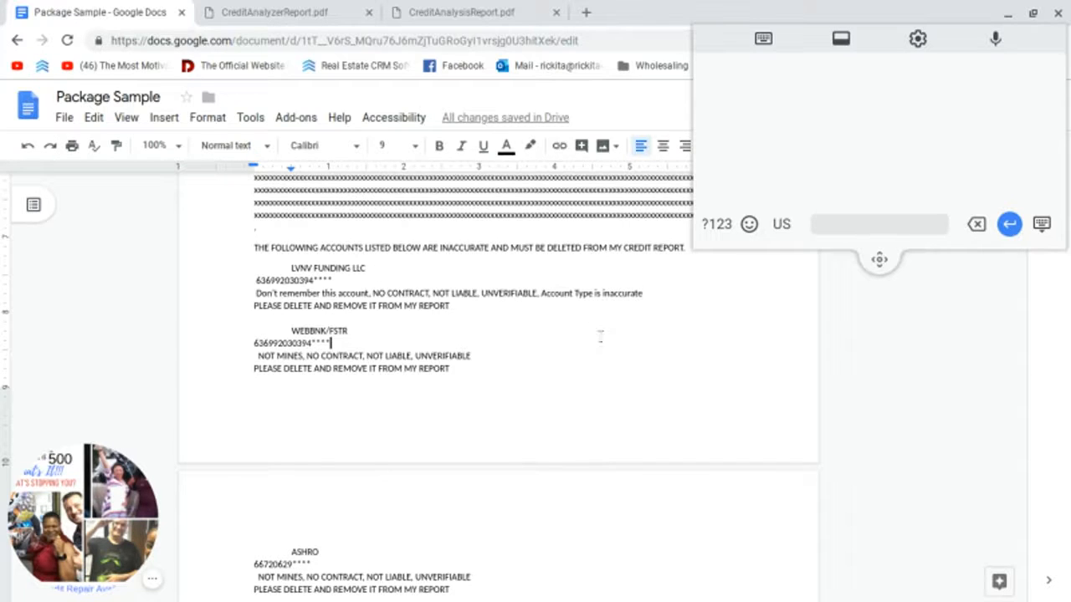
click(274, 12)
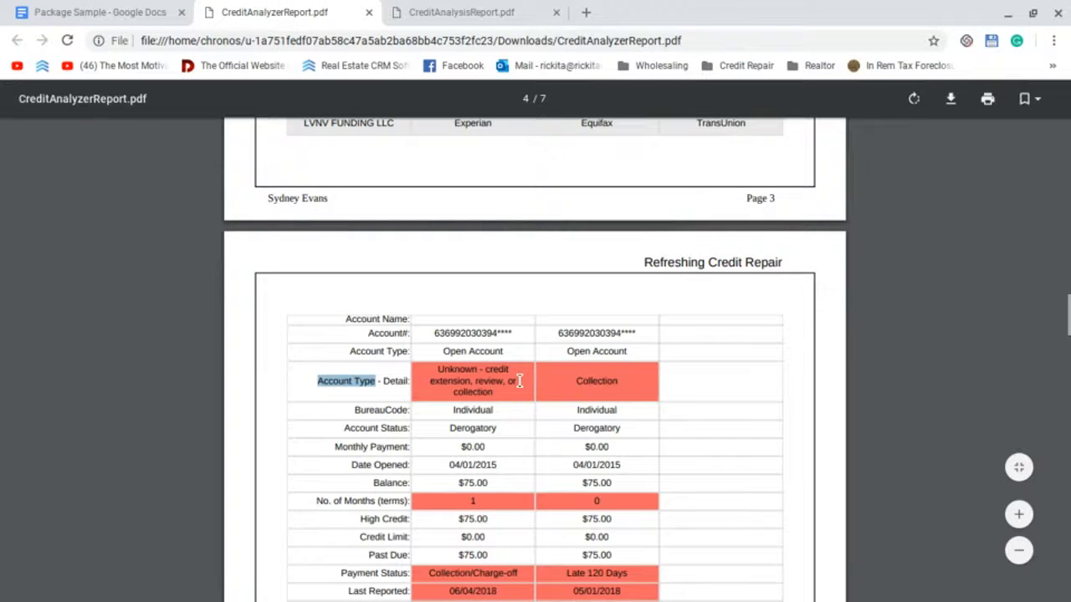
Step: Deselect the copied text and scroll past the LVNV comments to the WEBBNK/FSTR account details
scroll(532, 407, up, 1)
scroll(532, 408, down, 1)
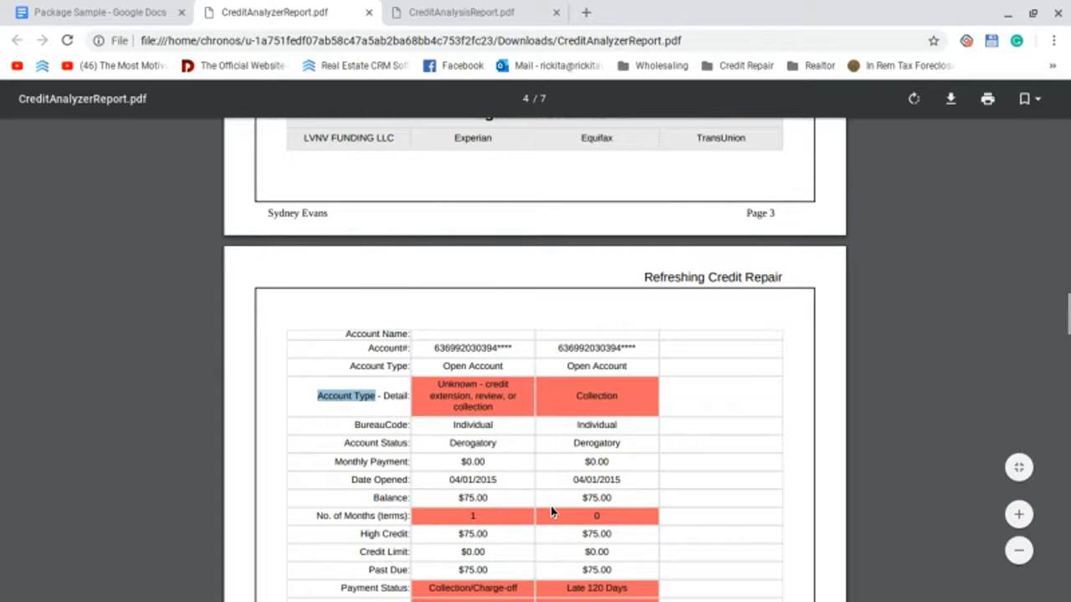
scroll(542, 473, down, 1)
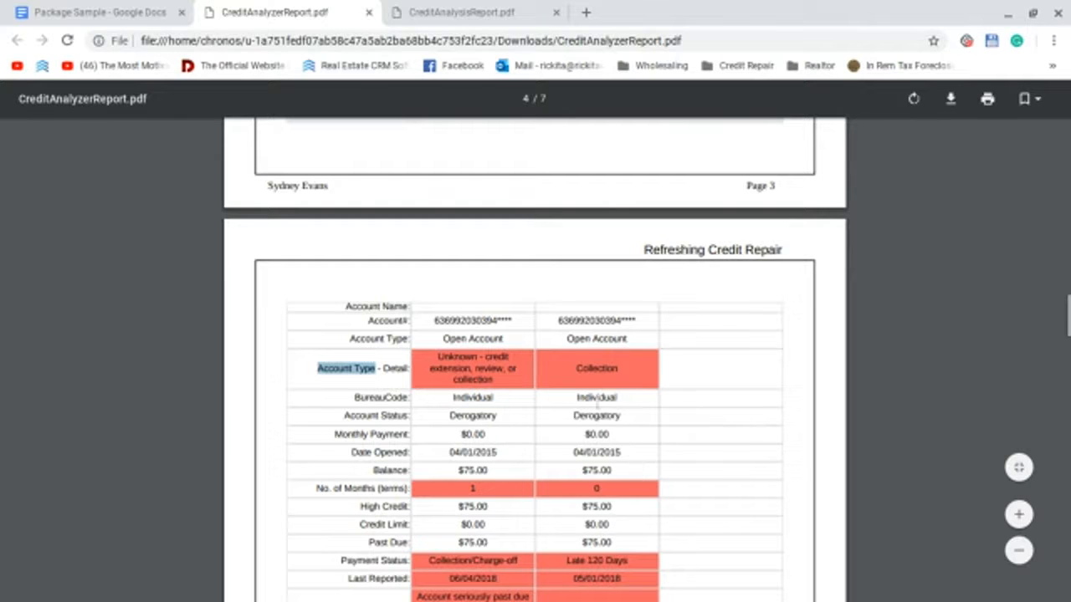
scroll(577, 418, down, 1)
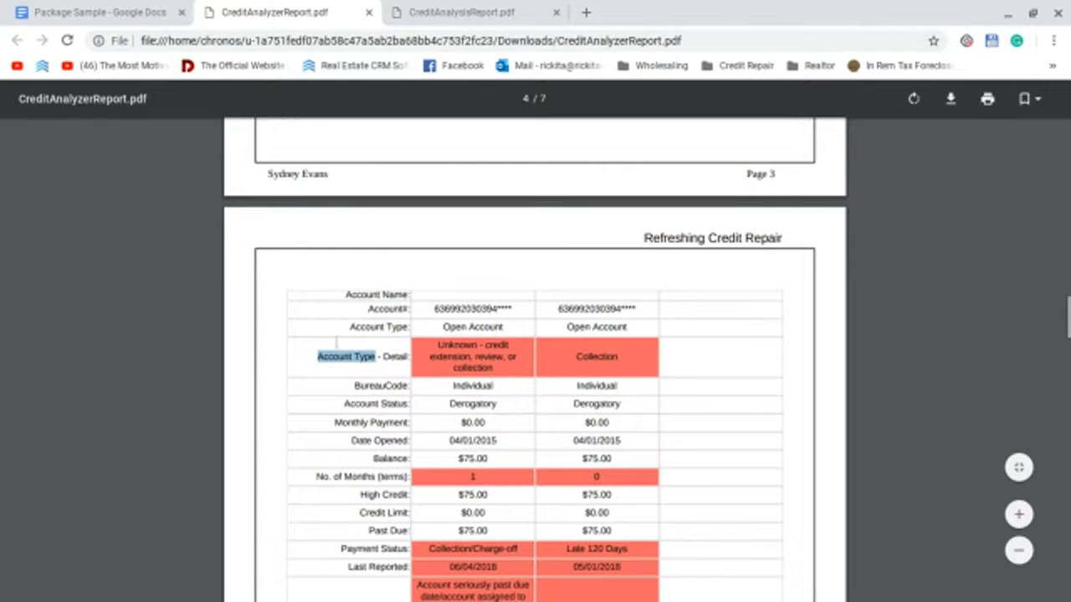
click(317, 358)
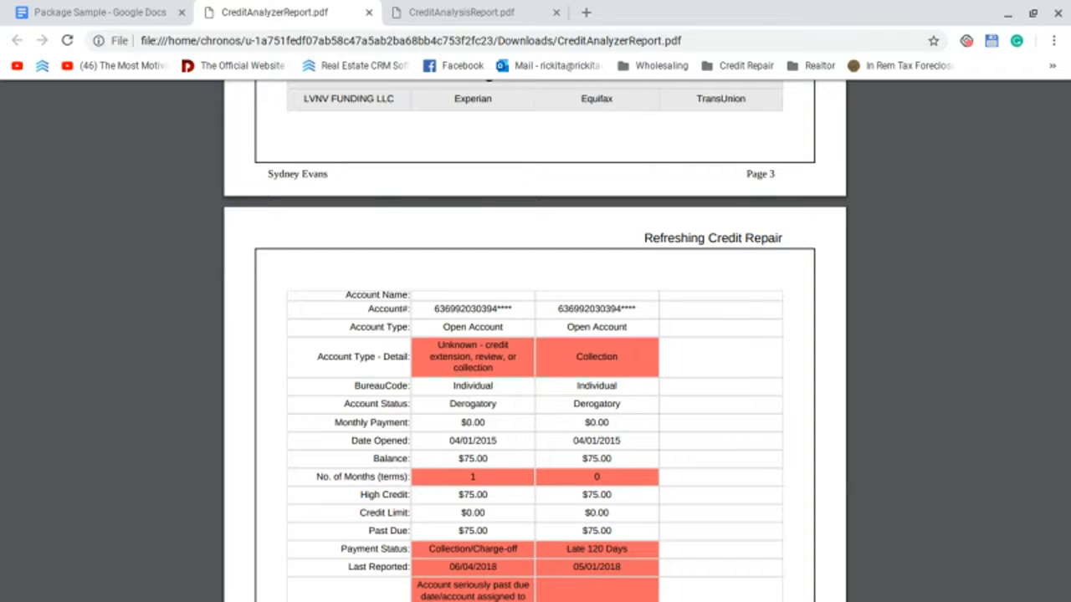
scroll(535, 335, up, 1)
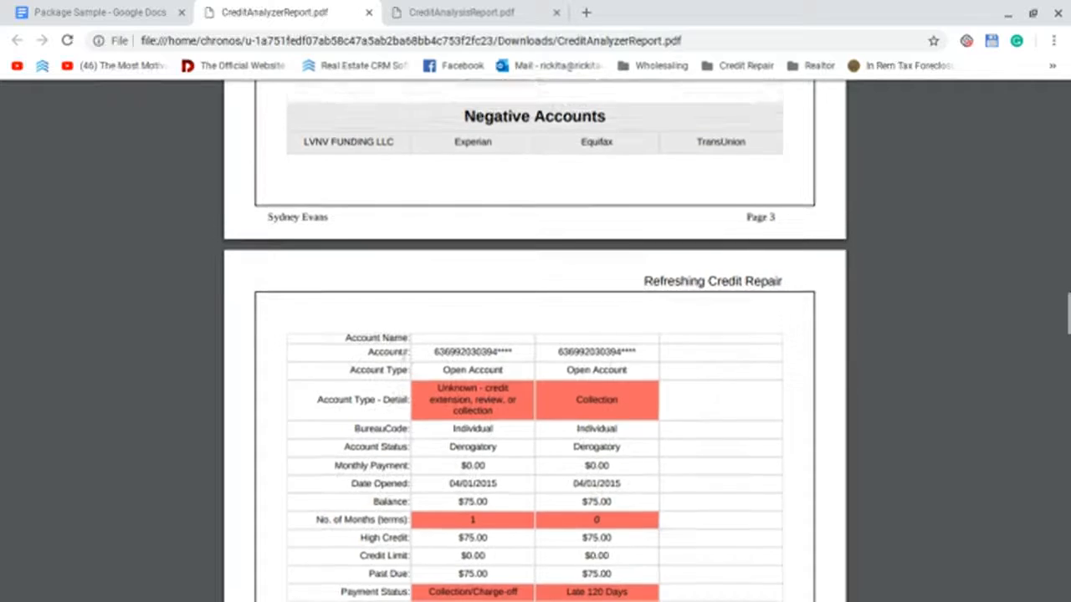
scroll(536, 334, down, 1)
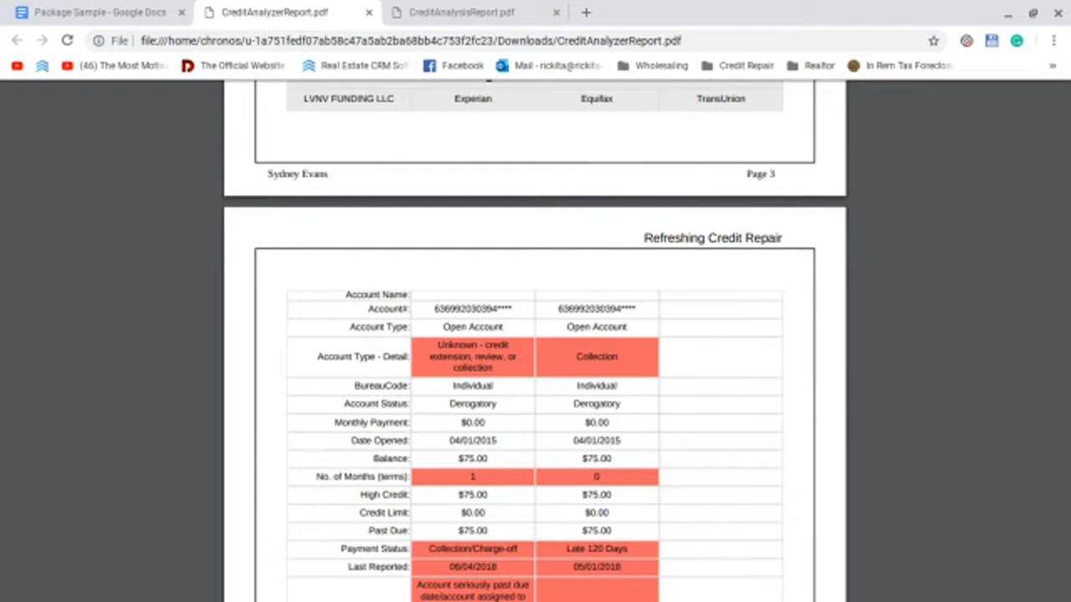
scroll(304, 365, down, 4)
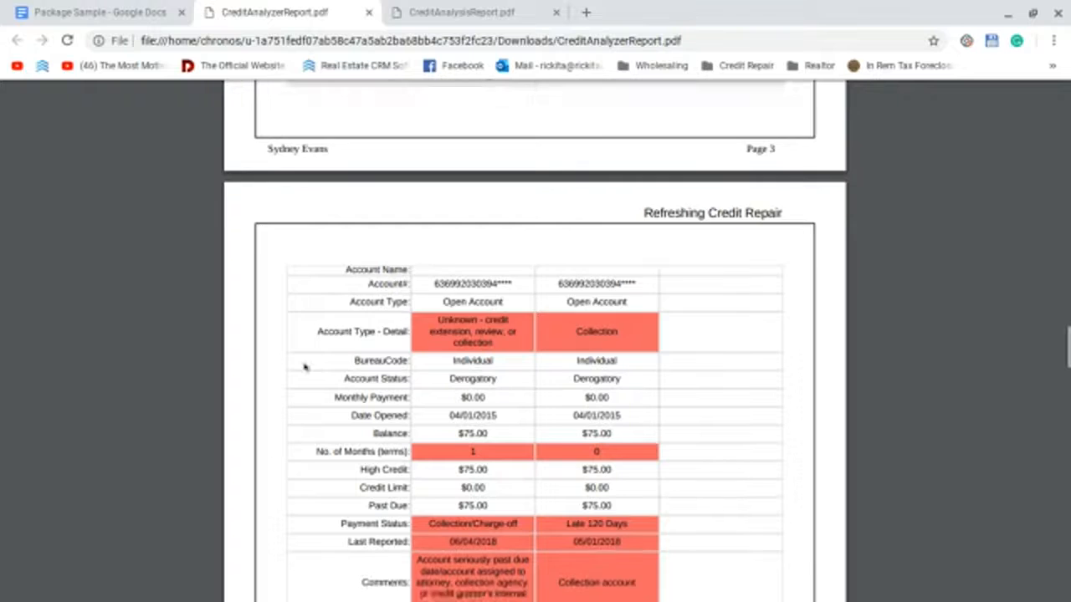
scroll(359, 247, up, 1)
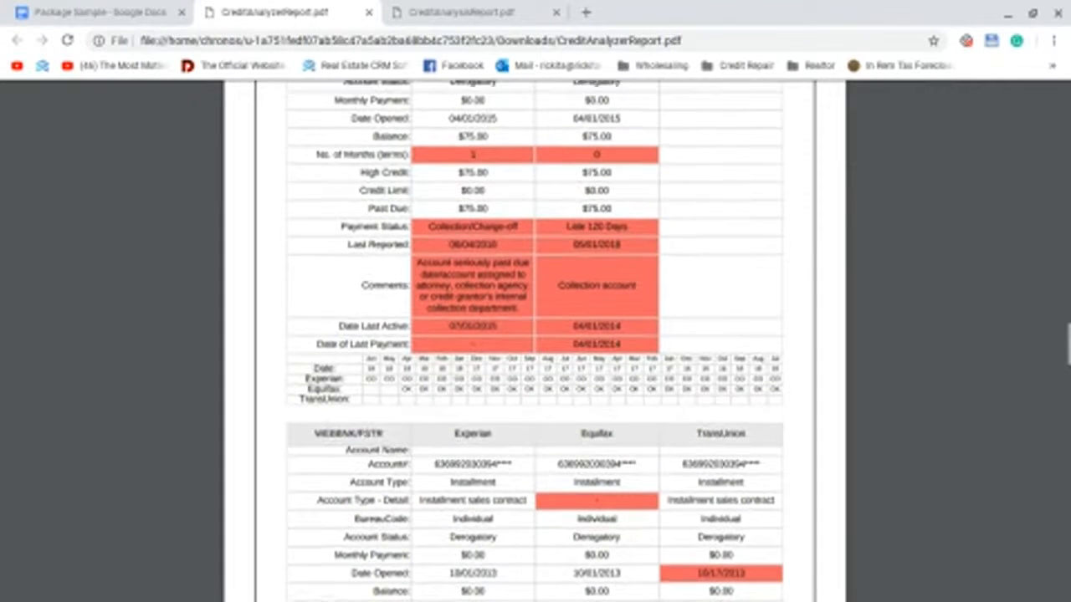
scroll(536, 359, down, 2)
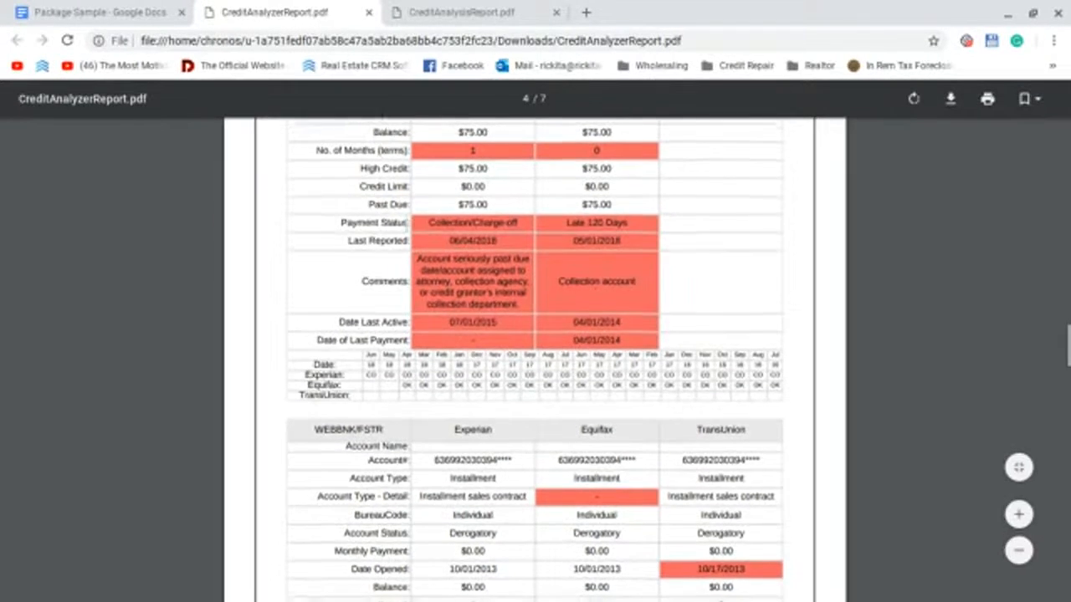
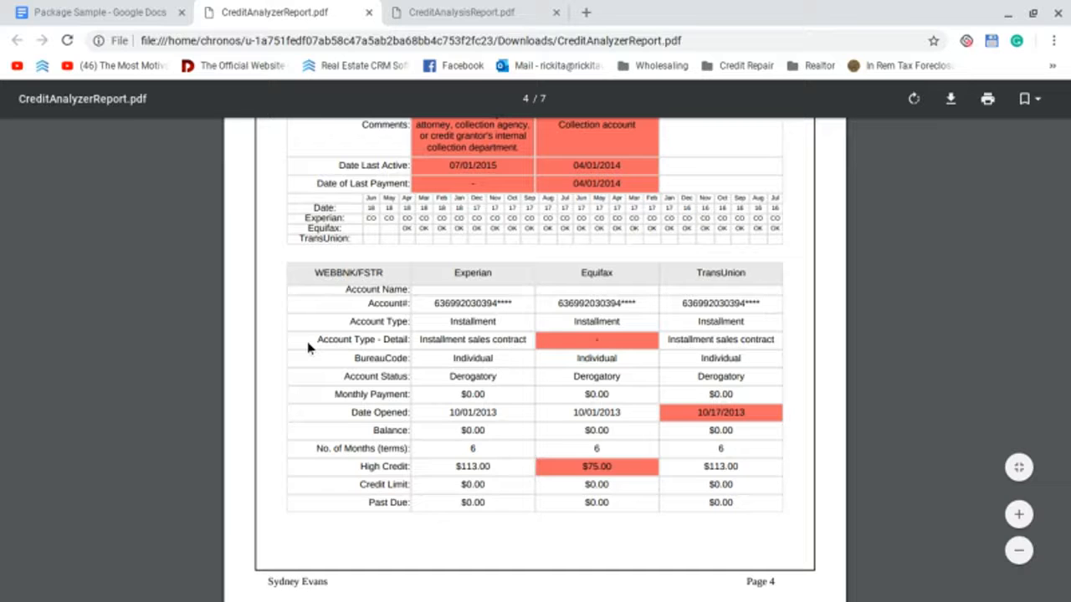
Step: Switch from the credit report PDF to the Package Sample dispute letter in Google Docs
click(124, 6)
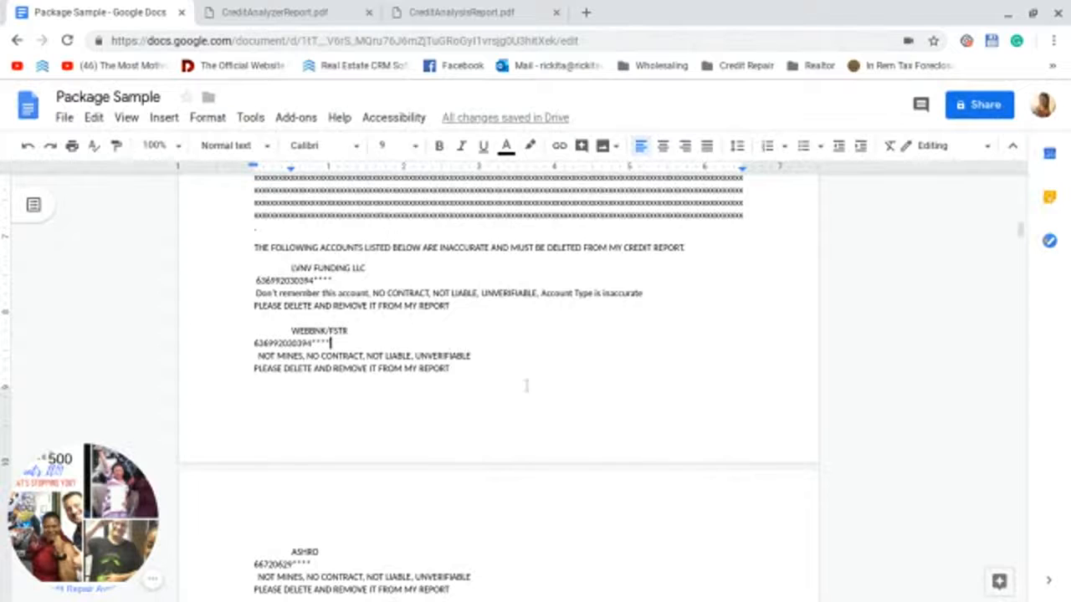
Step: Append ', Account Type is inaccurate' to the WEBBNK/FSTR dispute line, then return to the credit report
click(477, 355)
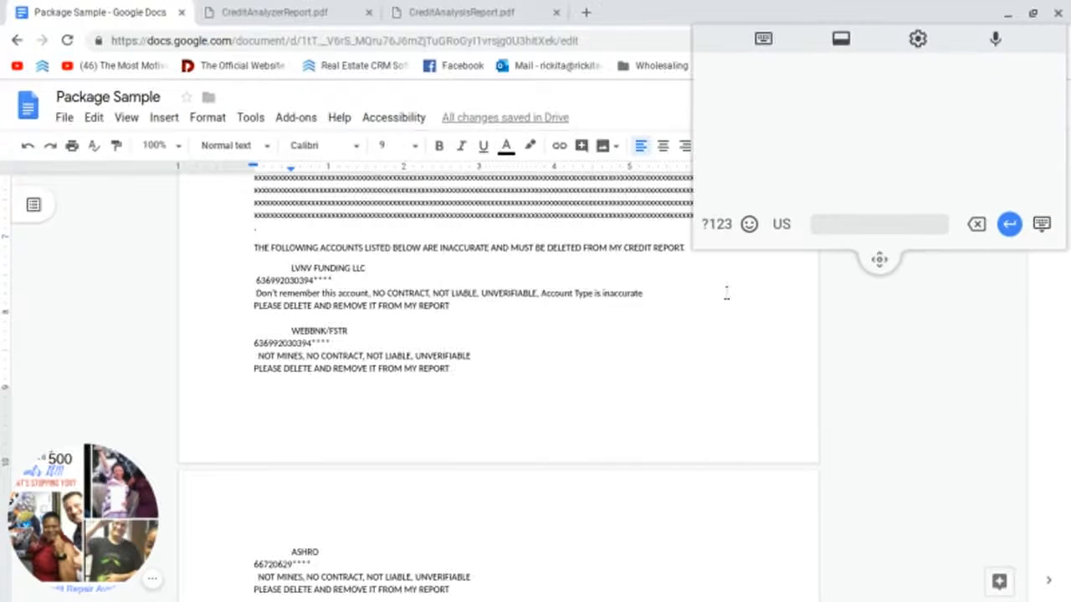
text(, Account Type)
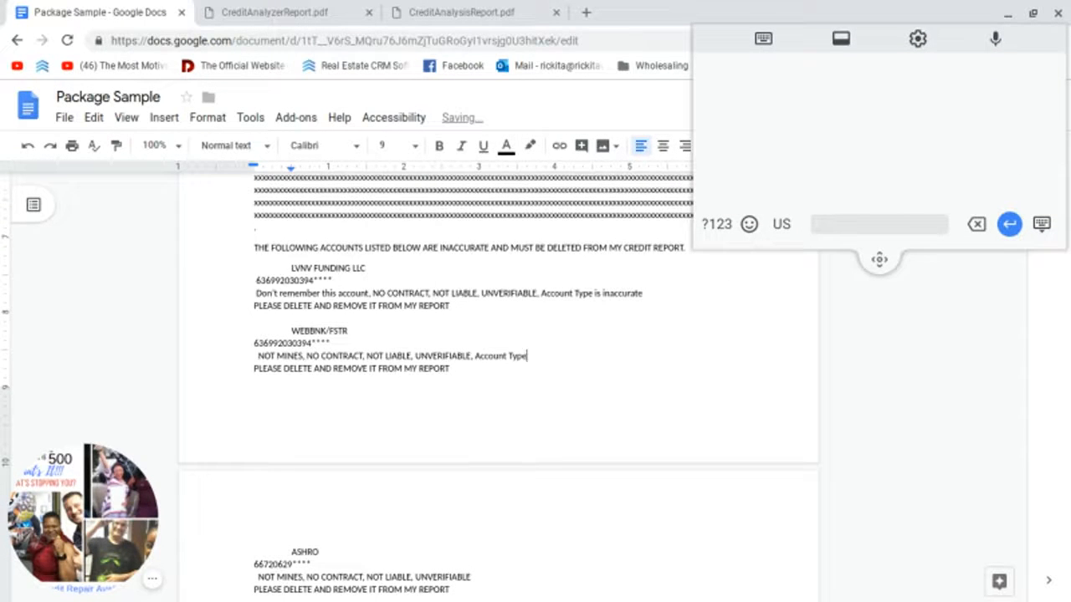
text( is inaccurate)
scroll(610, 365, down, 1)
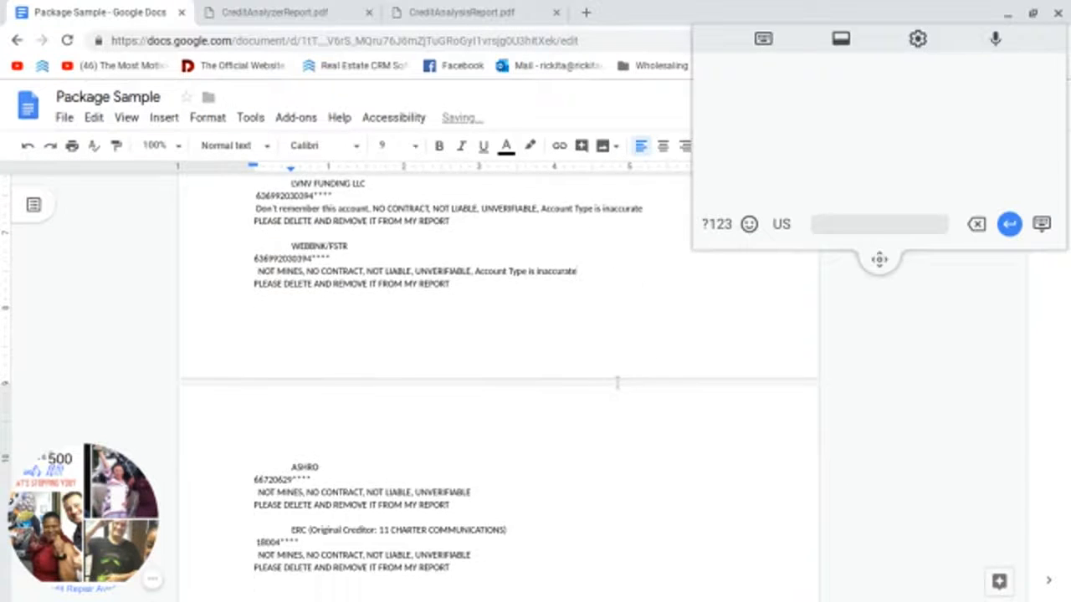
scroll(610, 365, down, 1)
click(274, 12)
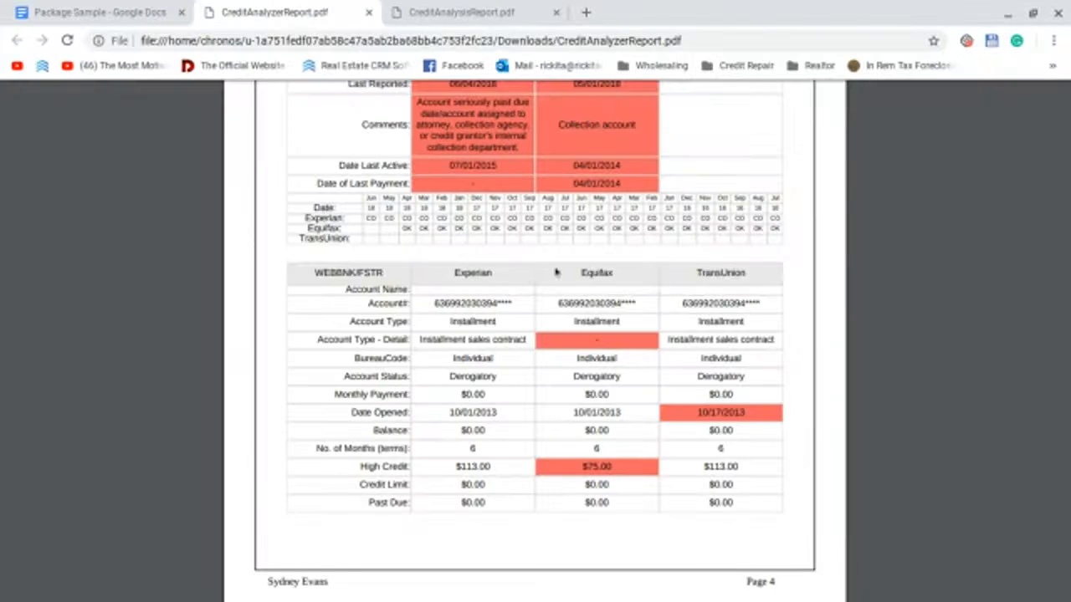
Step: Copy the 'Date Opened' label from the ASHRO account table on page 5
scroll(549, 343, down, 5)
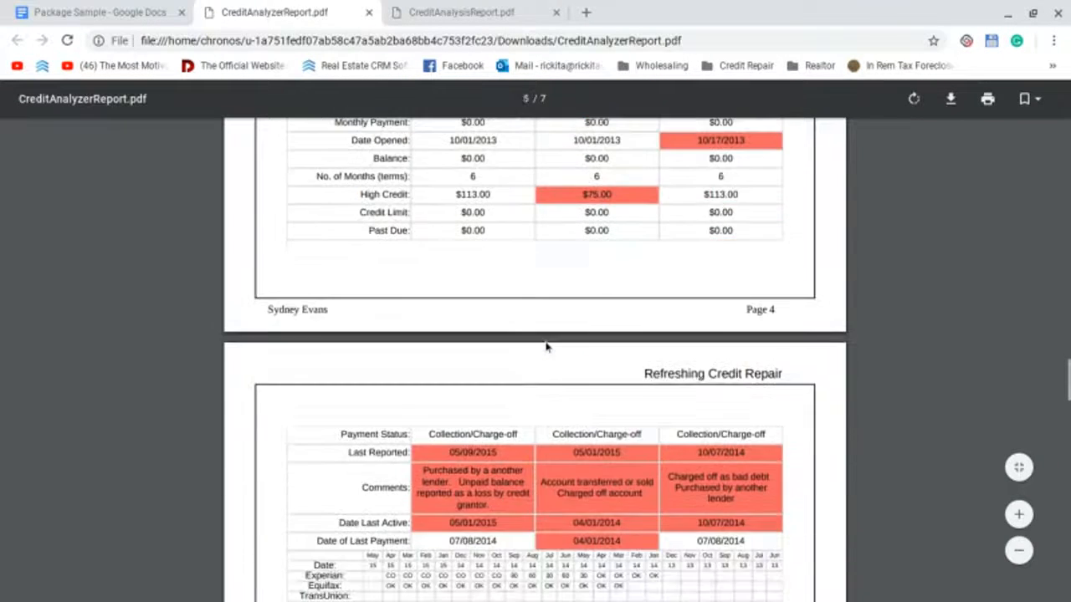
scroll(545, 347, down, 4)
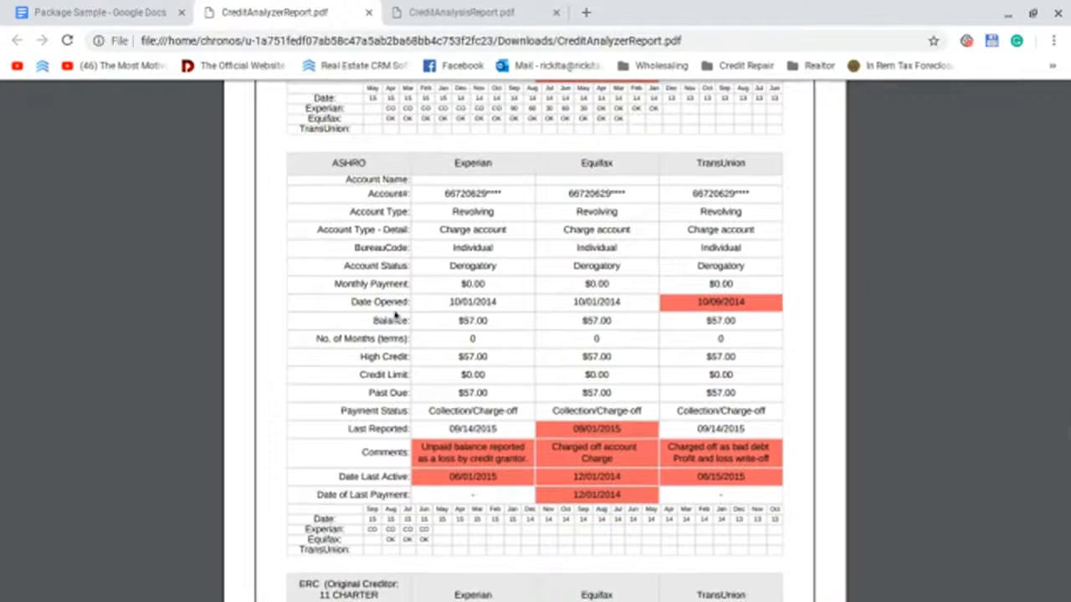
drag(348, 300, 408, 302)
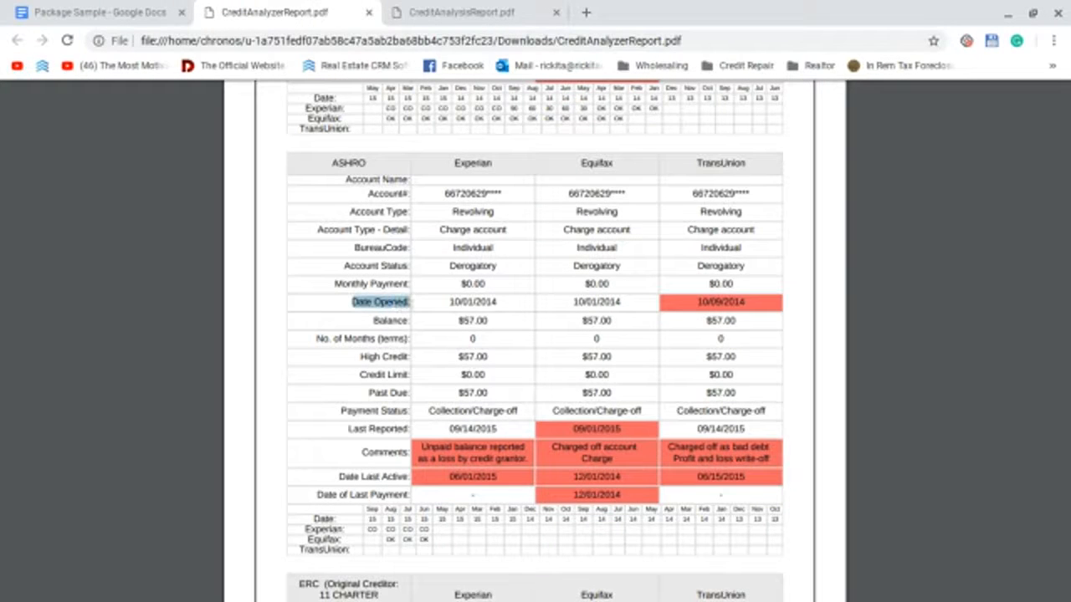
right_click(406, 302)
click(437, 314)
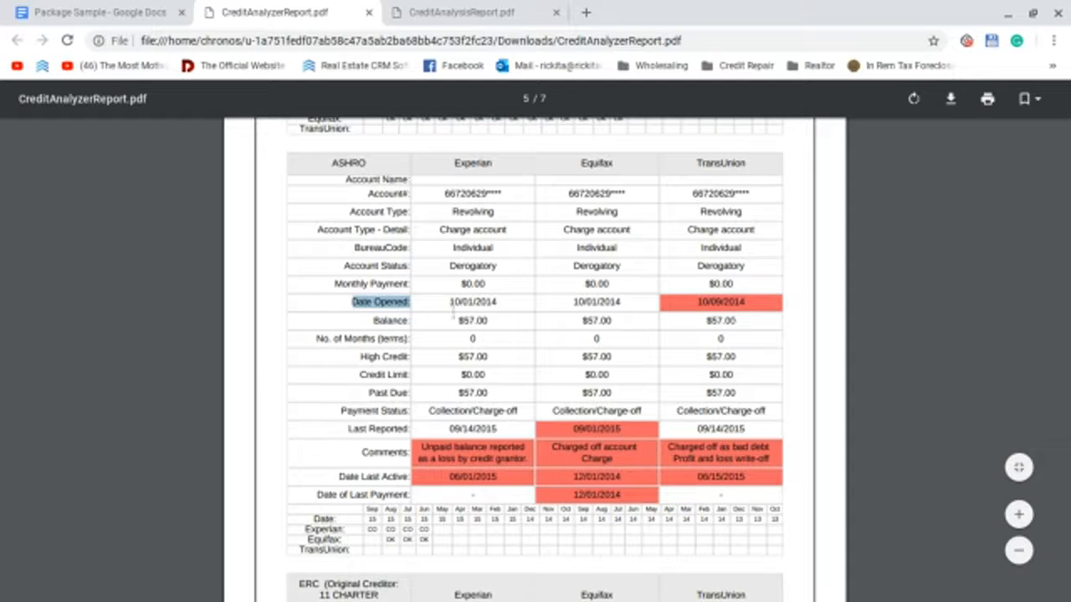
Step: Scroll further through the credit report, then return to the Package Sample letter
scroll(473, 459, down, 4)
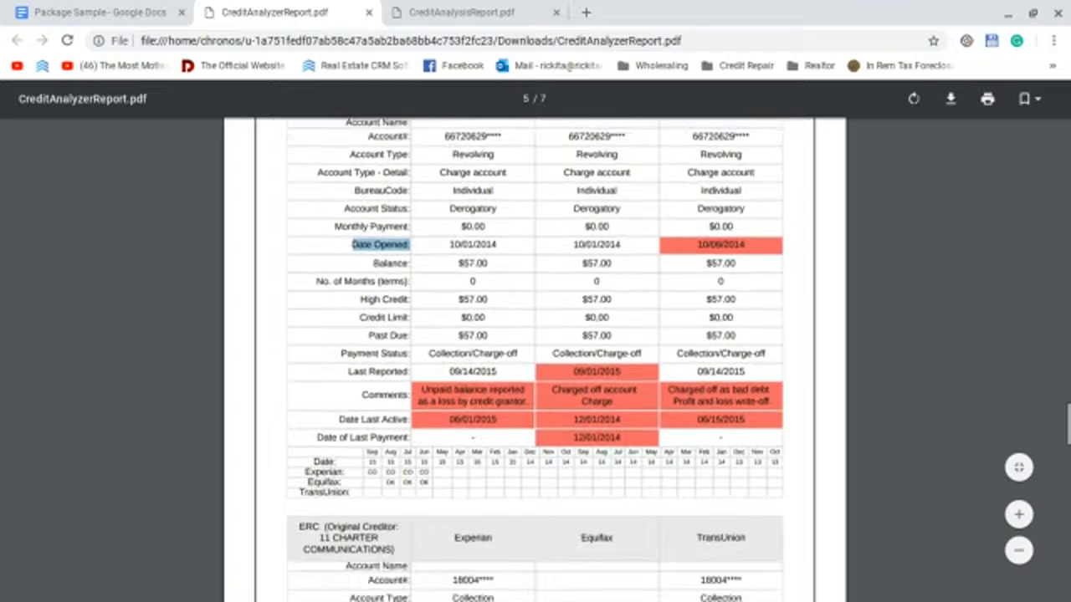
scroll(494, 377, down, 2)
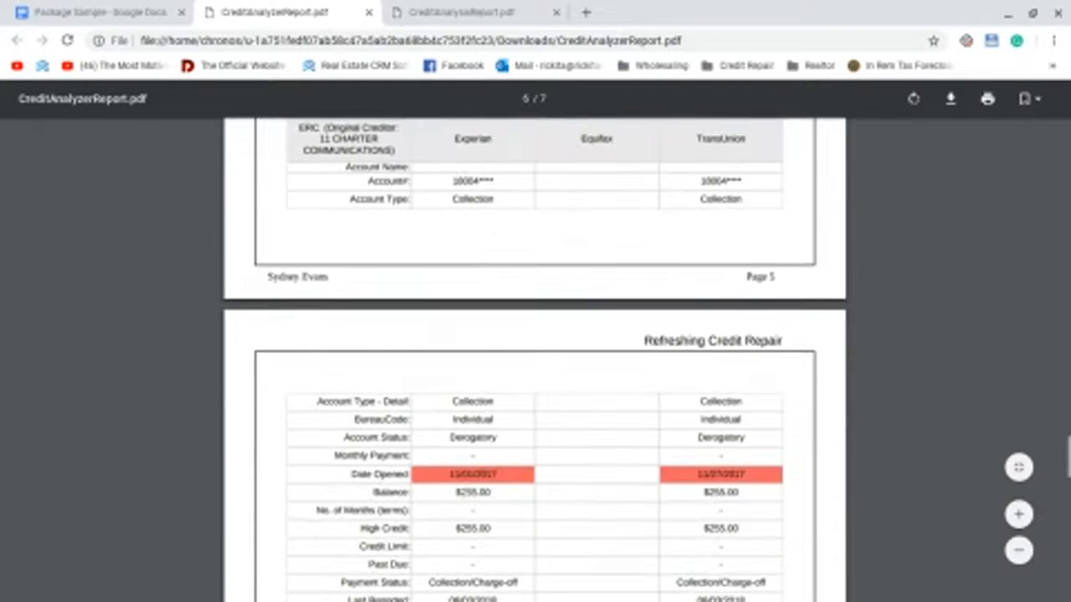
scroll(536, 360, down, 5)
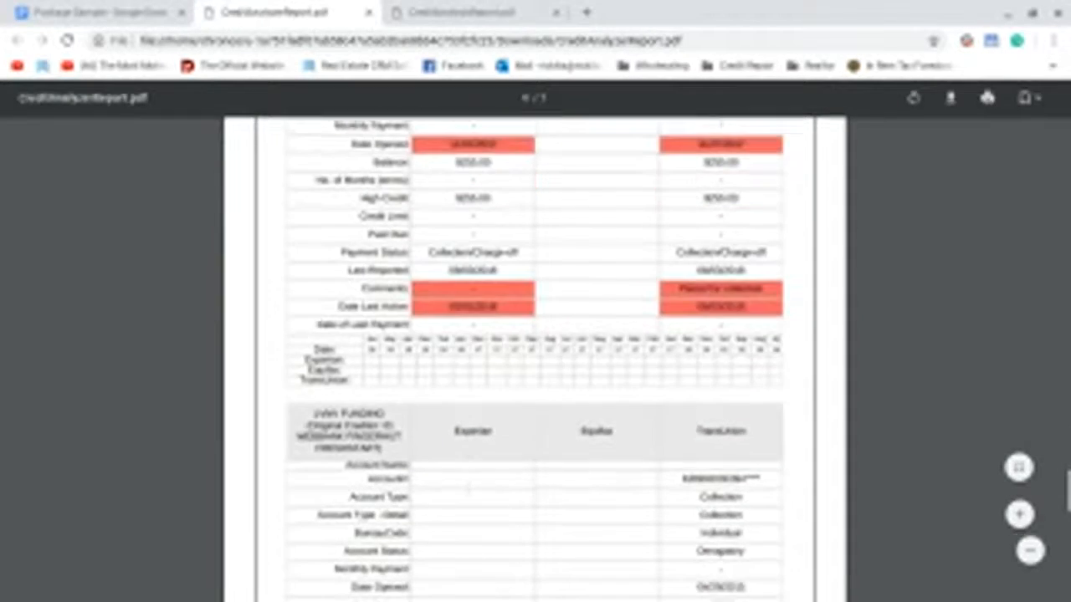
scroll(469, 488, down, 2)
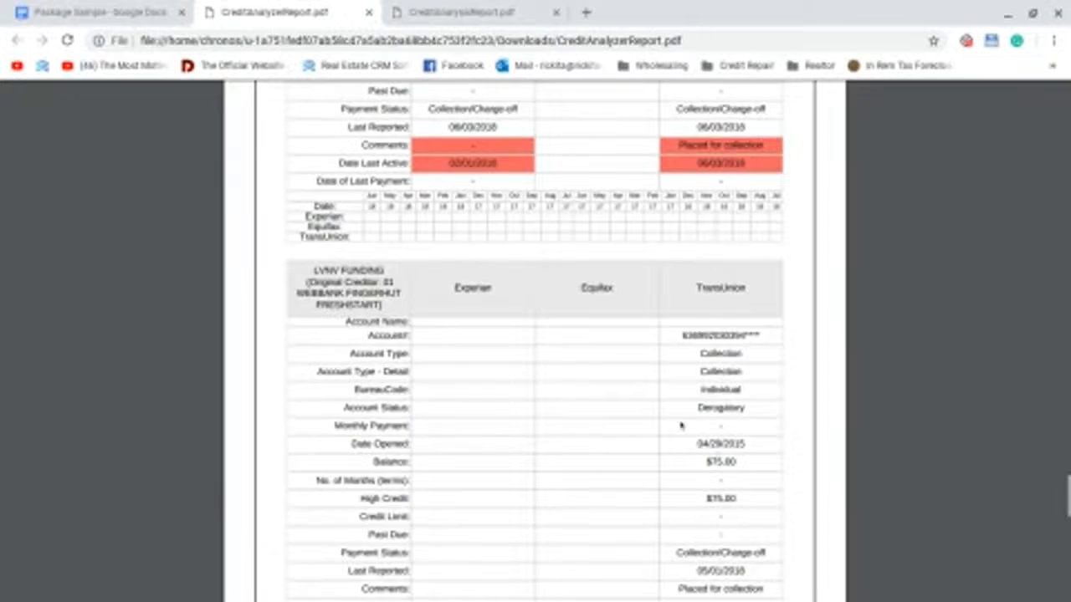
scroll(422, 381, up, 10)
scroll(422, 382, up, 10)
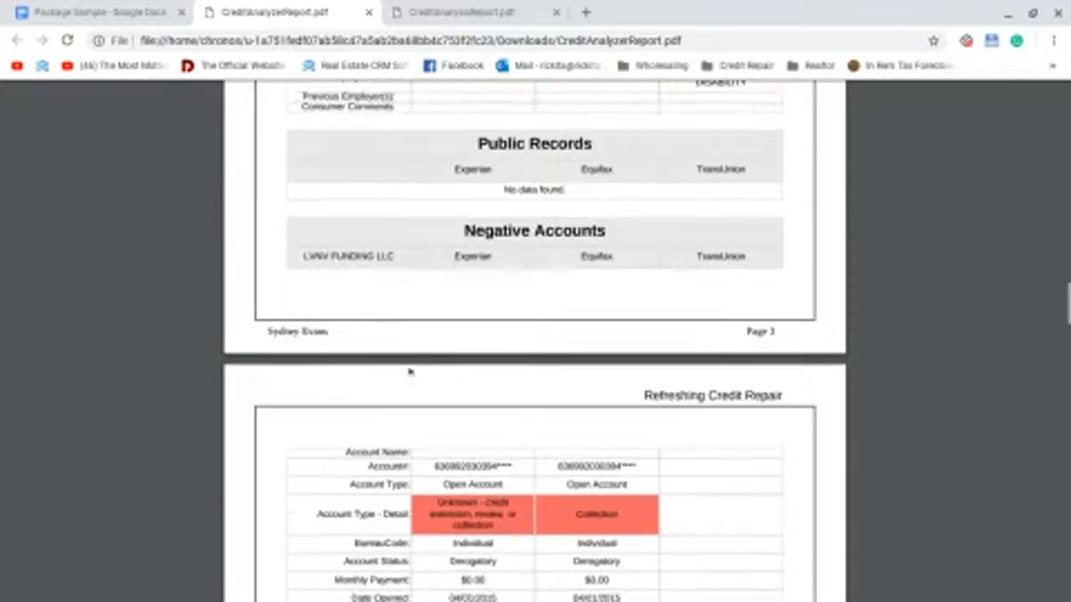
scroll(416, 380, down, 2)
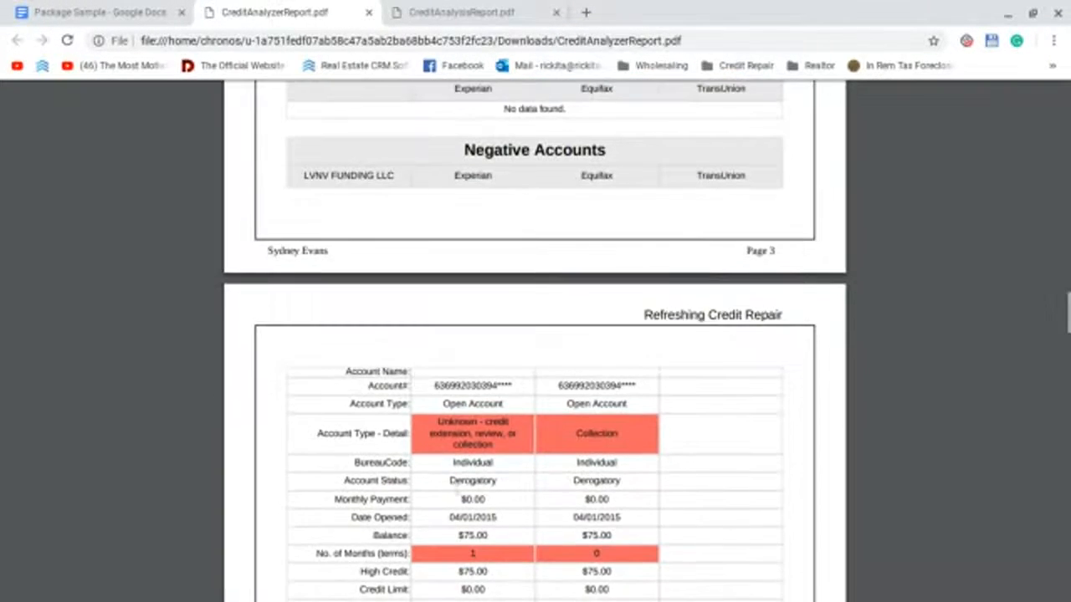
scroll(458, 511, down, 1)
scroll(475, 530, down, 3)
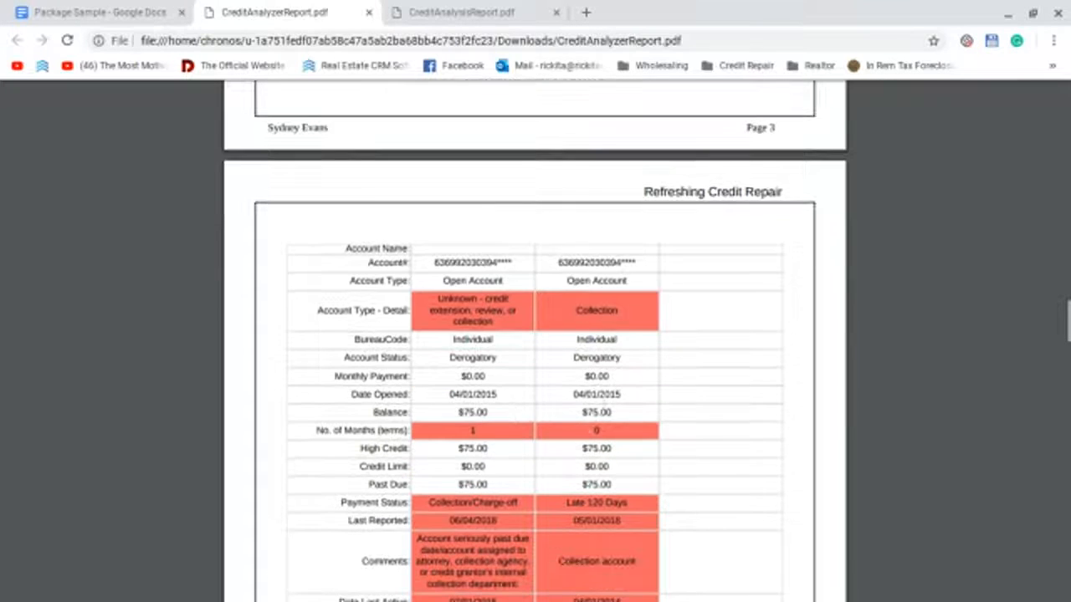
scroll(578, 436, down, 18)
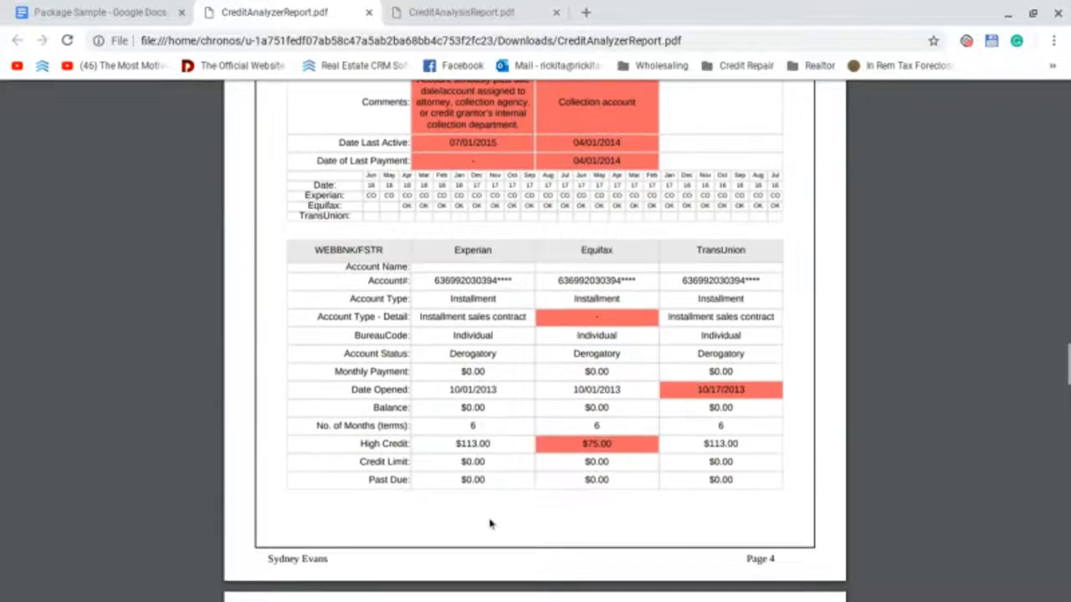
scroll(490, 515, down, 10)
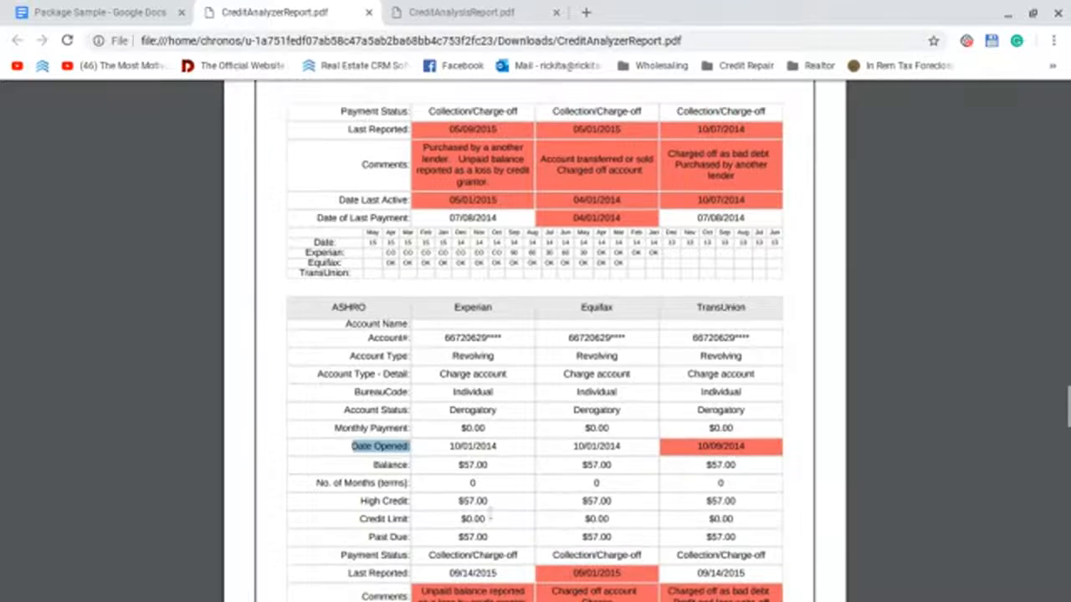
click(83, 12)
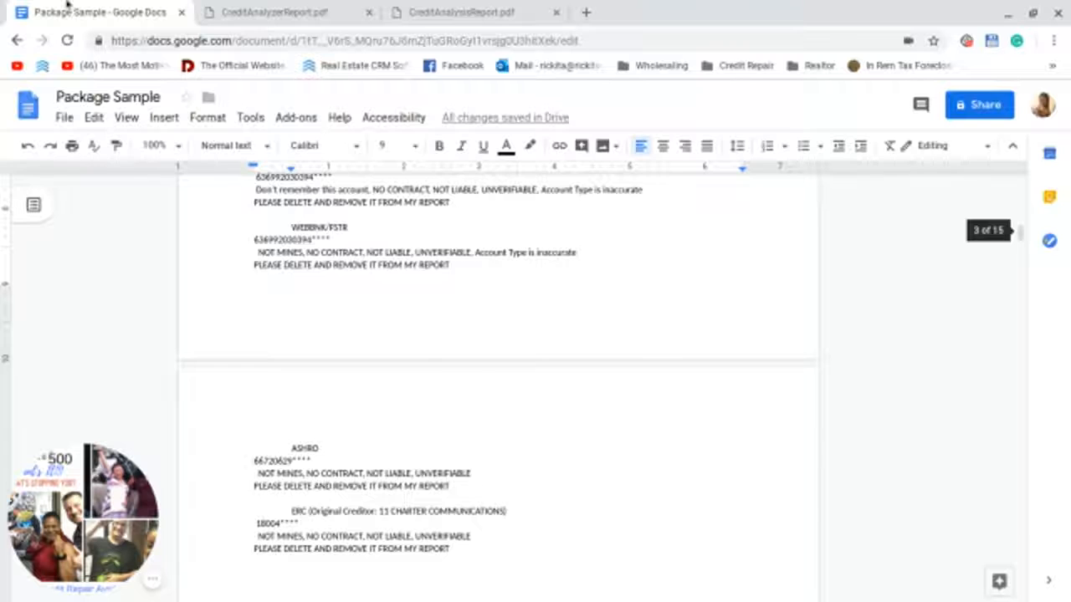
Step: End the ASHRO dispute line with ', Date Opened is inaccurate' using the pasted label, then return to the PDF
click(482, 474)
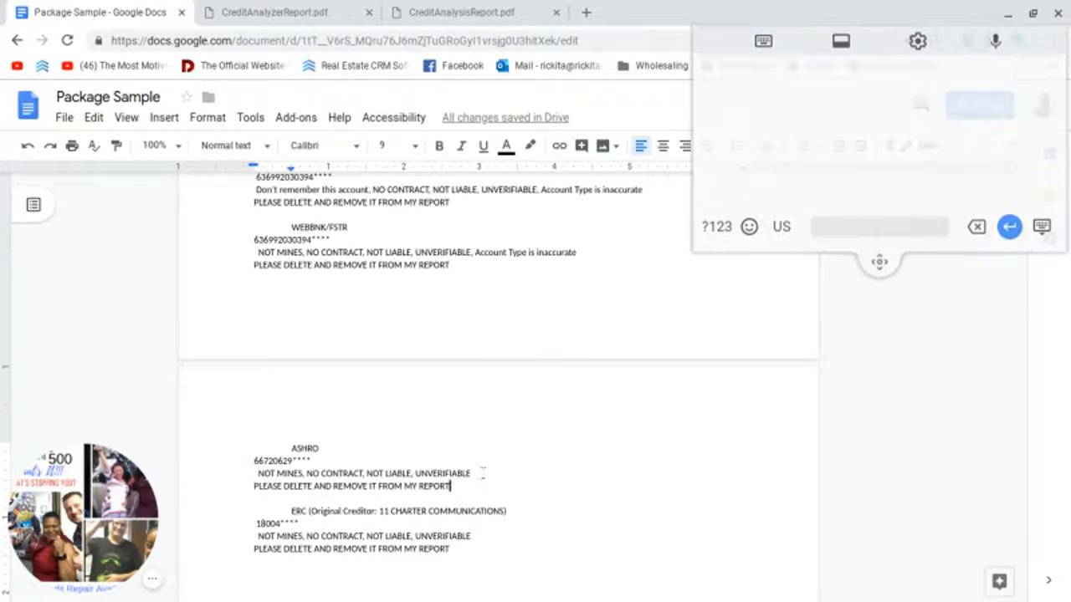
text(,)
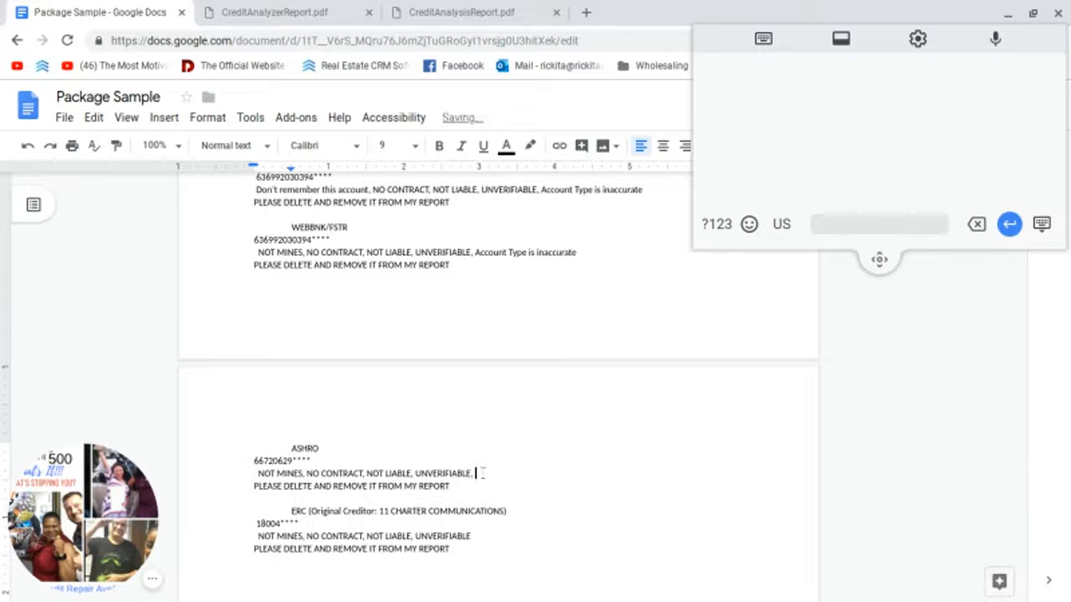
key(ctrl+v)
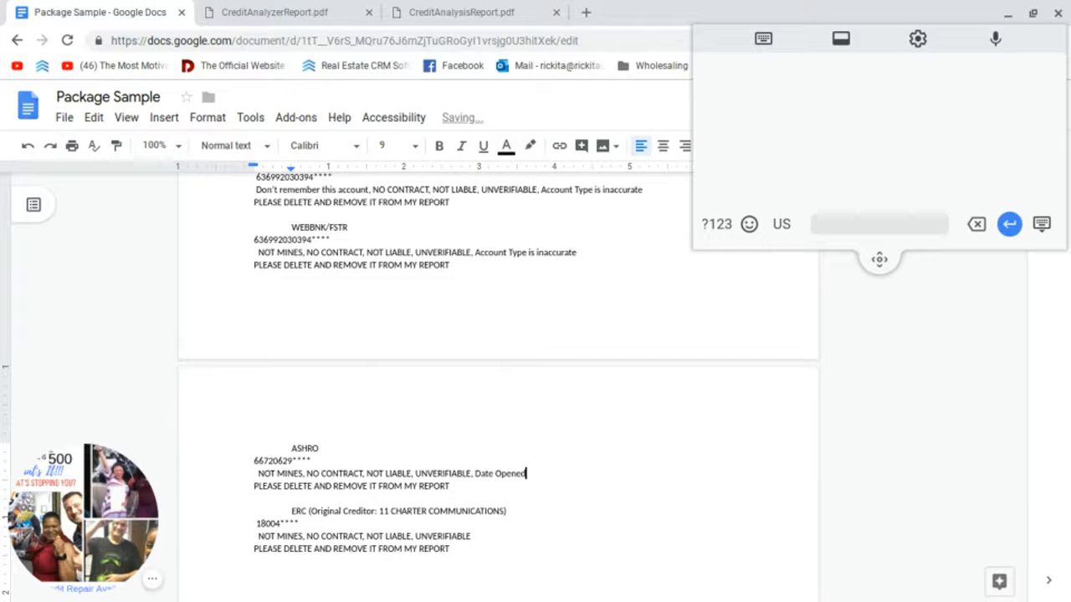
text(is inaccurate)
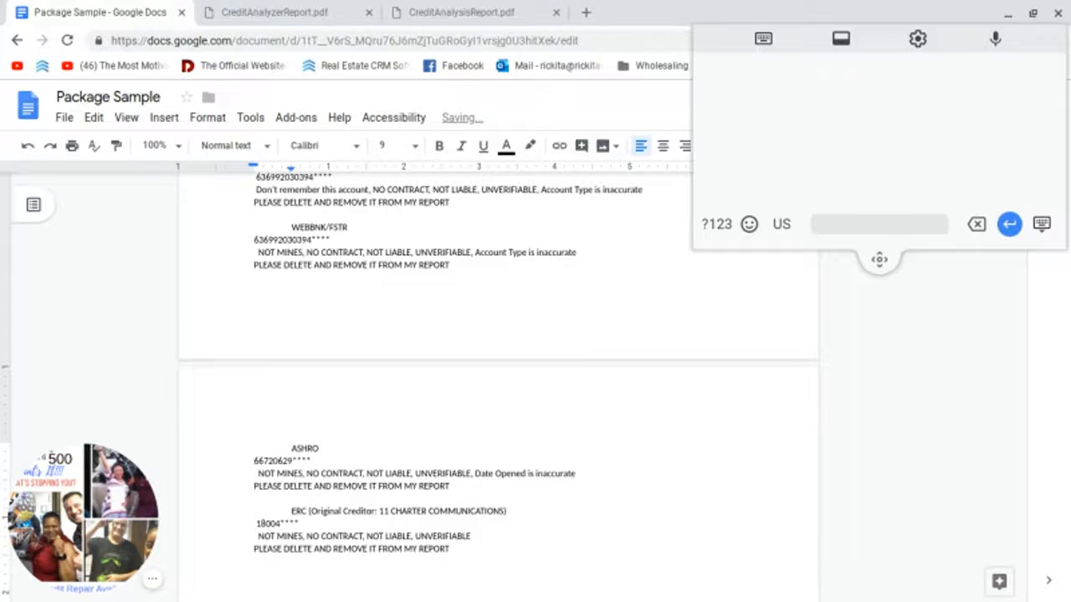
scroll(502, 366, down, 1)
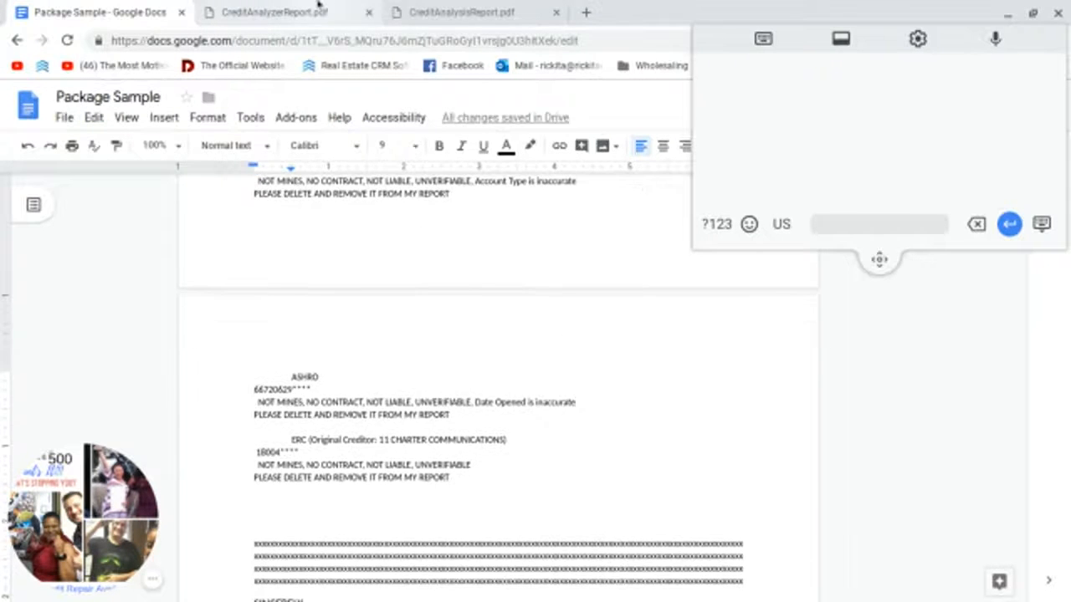
click(318, 10)
Step: Review the LVNV FUNDING and ERC tradelines on report pages 5–6, then go back to the letter
scroll(531, 510, down, 3)
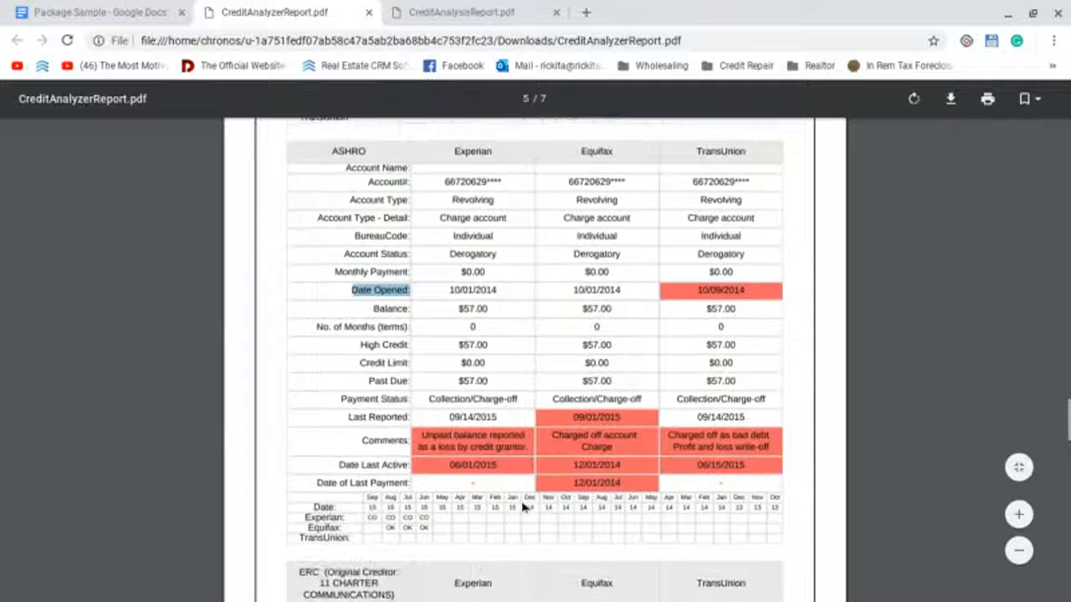
scroll(523, 506, down, 4)
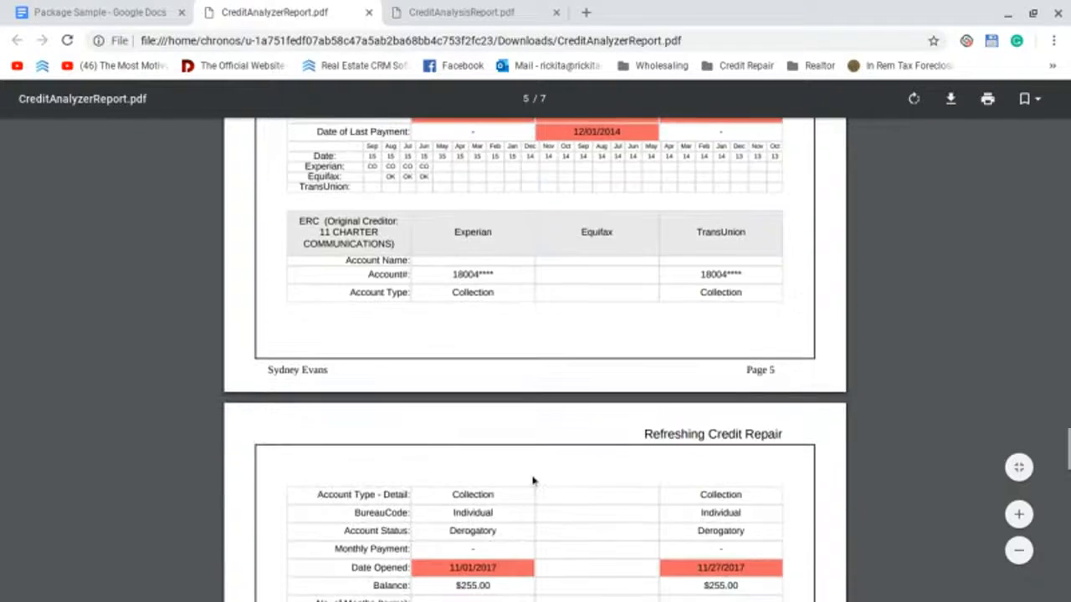
scroll(533, 481, down, 4)
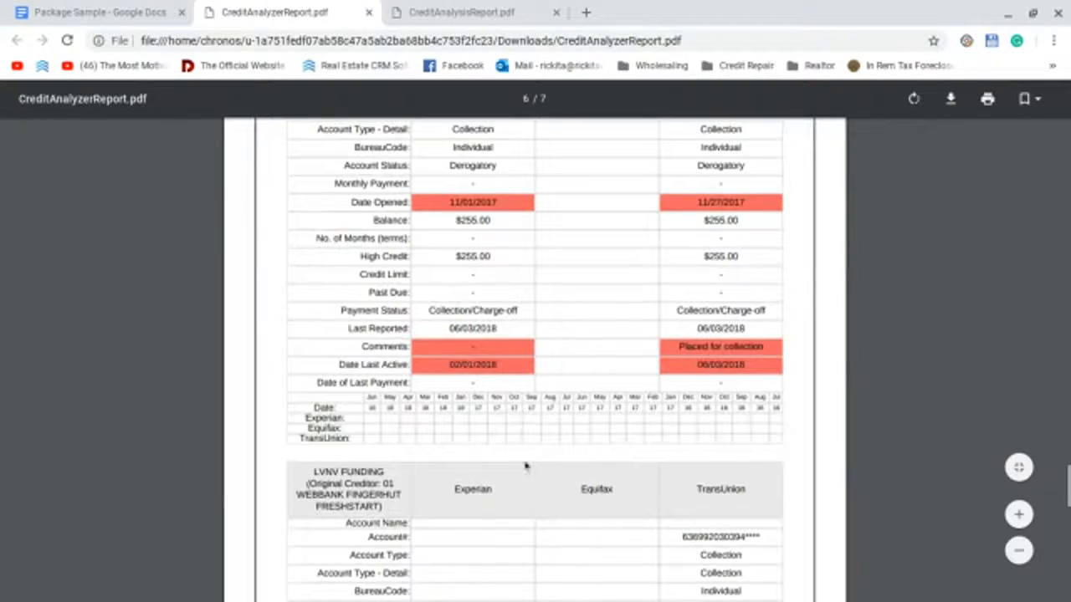
scroll(525, 466, down, 2)
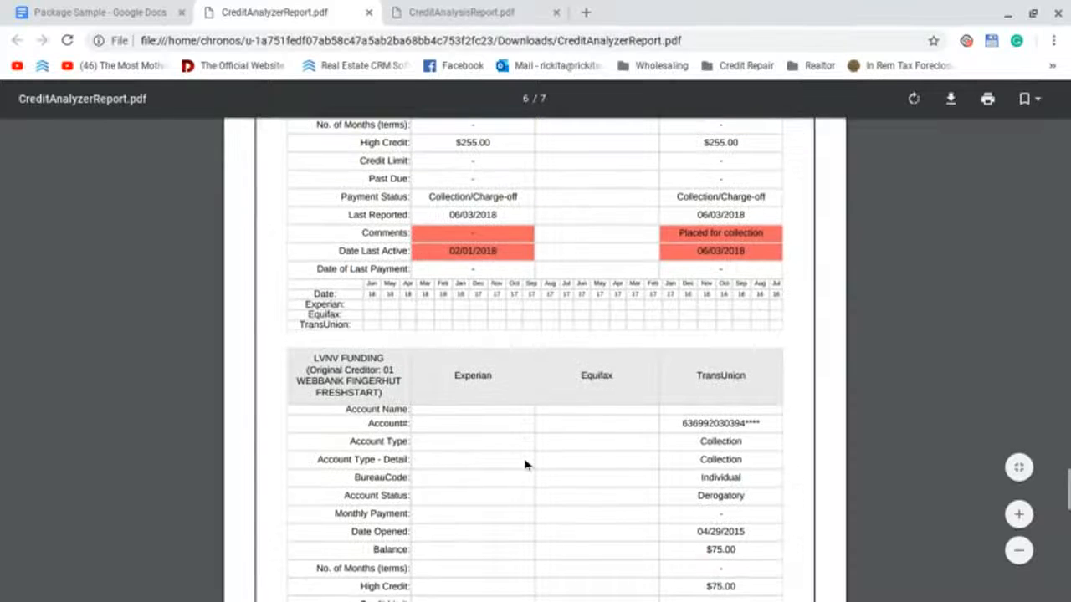
scroll(525, 465, down, 3)
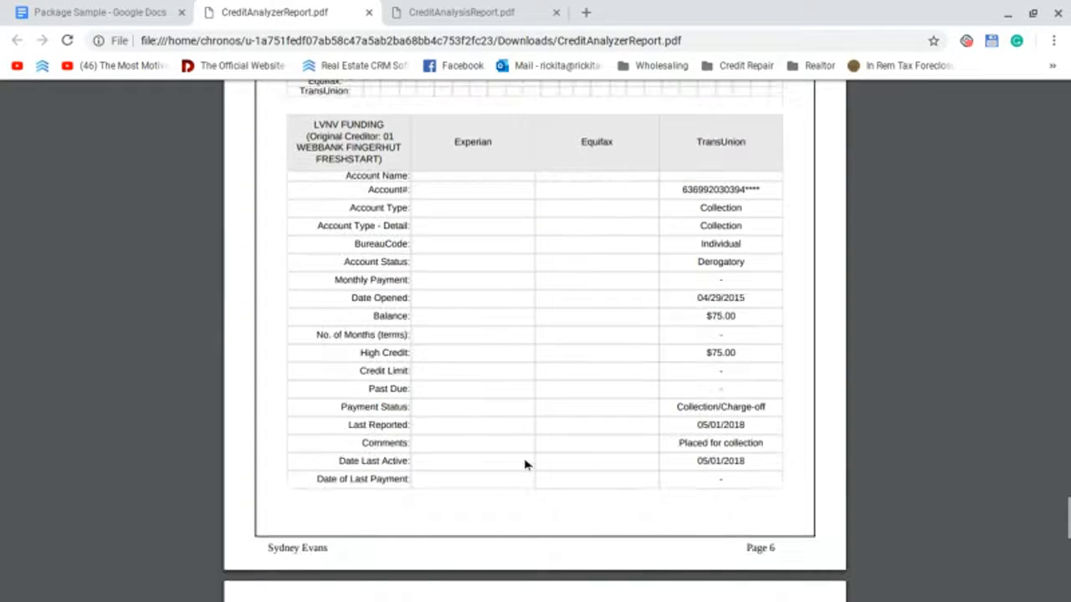
scroll(525, 465, down, 4)
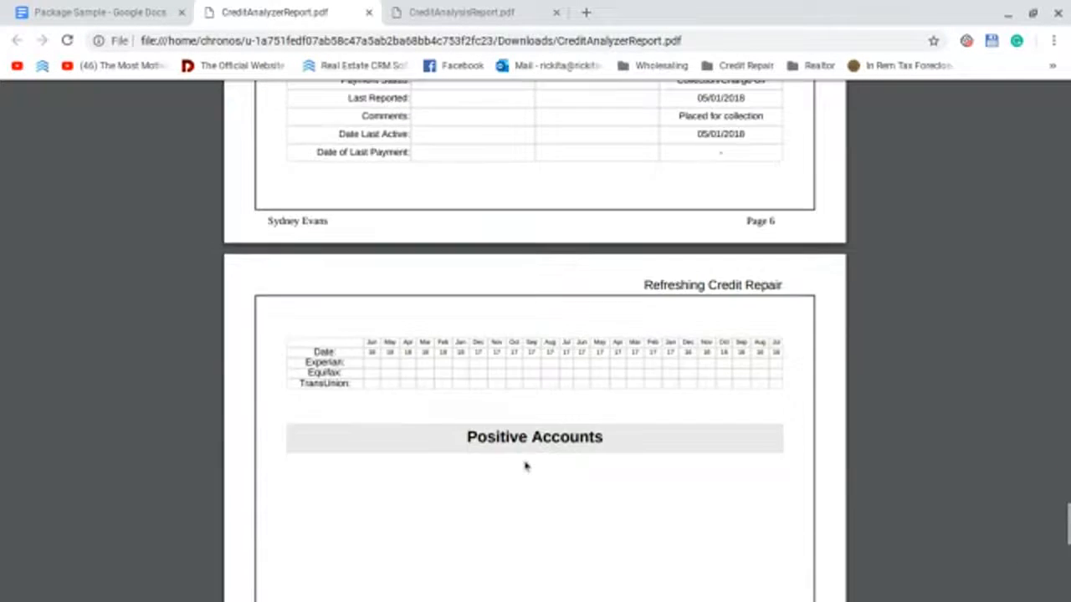
scroll(526, 466, up, 2)
scroll(381, 412, up, 1)
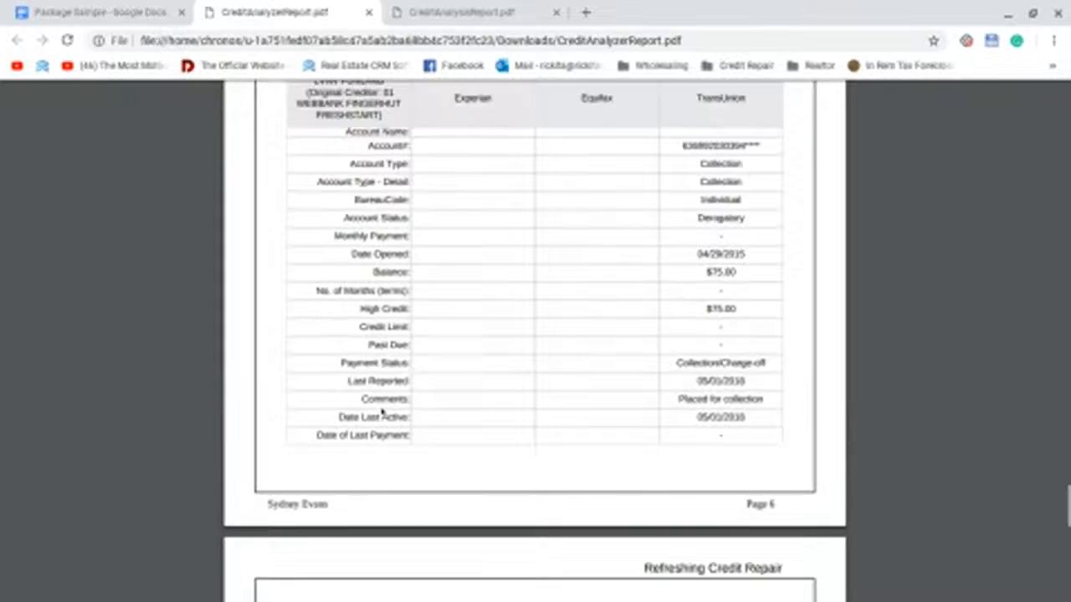
scroll(413, 370, up, 3)
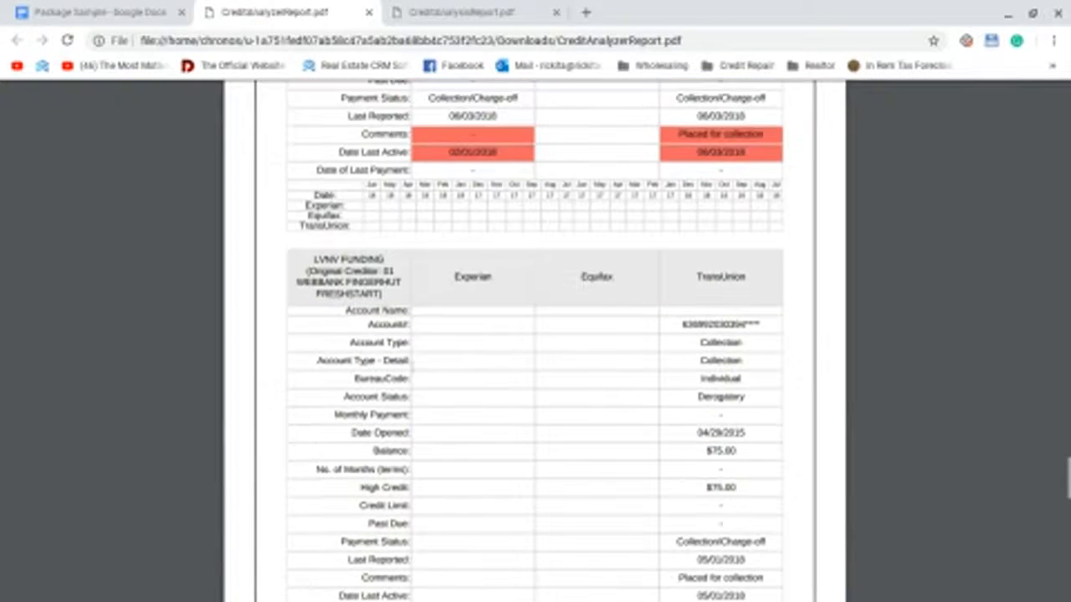
scroll(413, 361, up, 8)
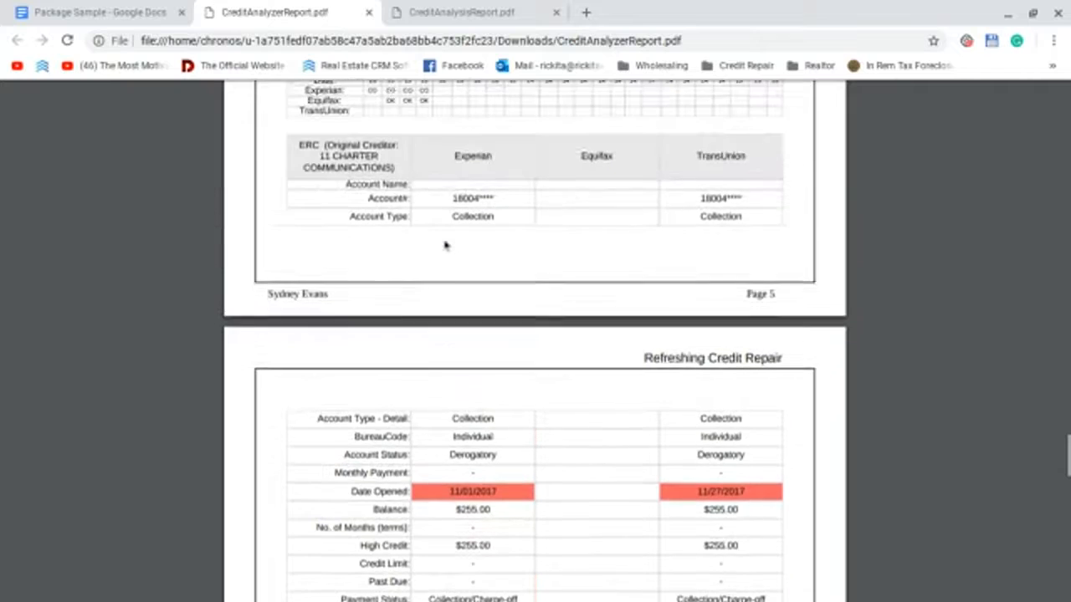
scroll(468, 268, up, 1)
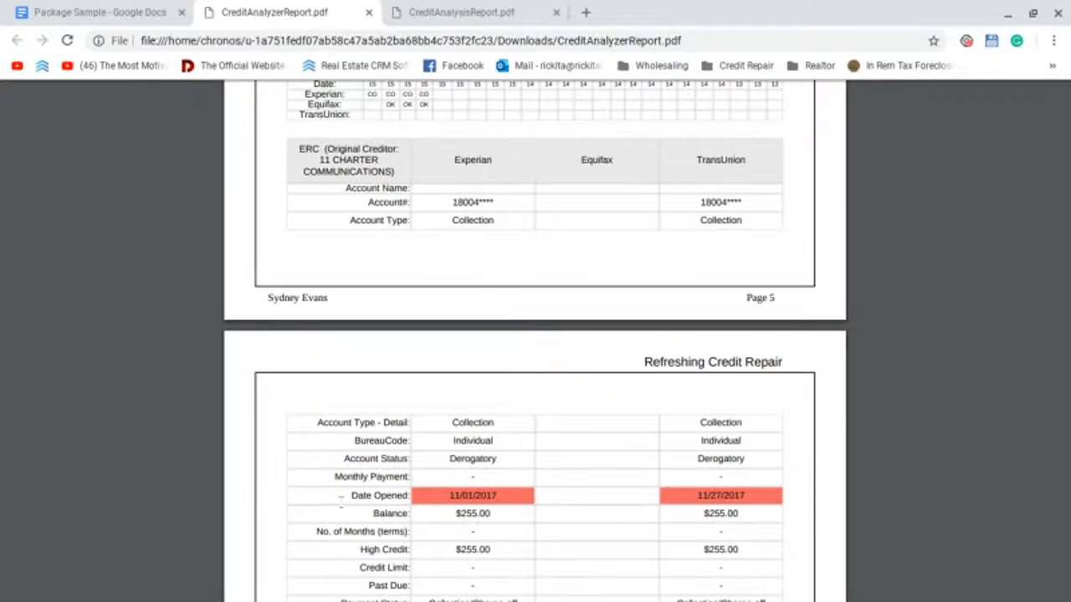
click(108, 12)
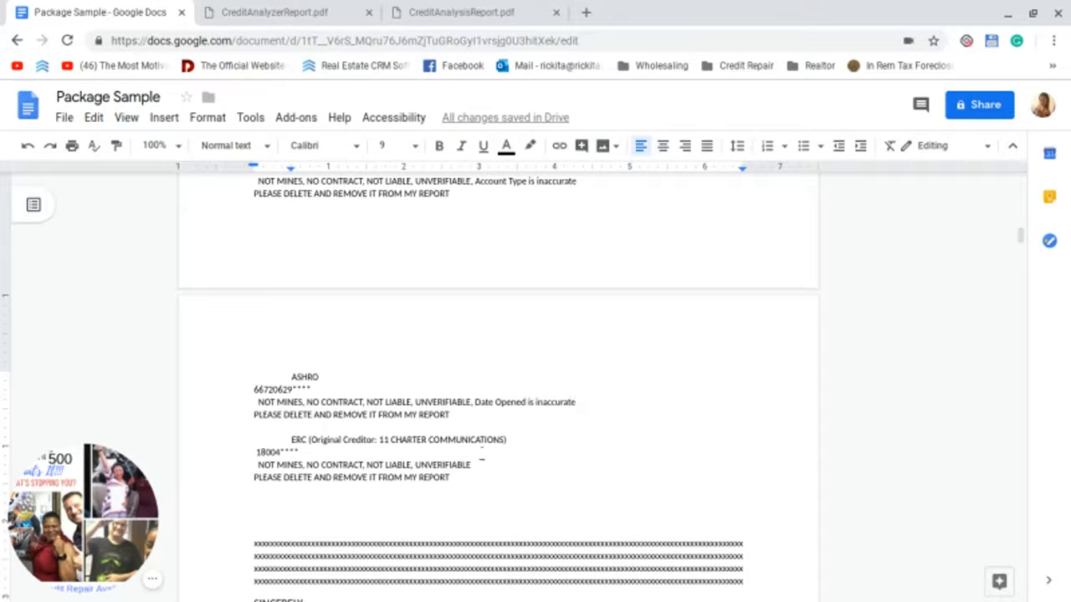
Step: Add ', Date Opened is inaccurate' to the end of the ERC UNVERIFIABLE dispute line
click(491, 469)
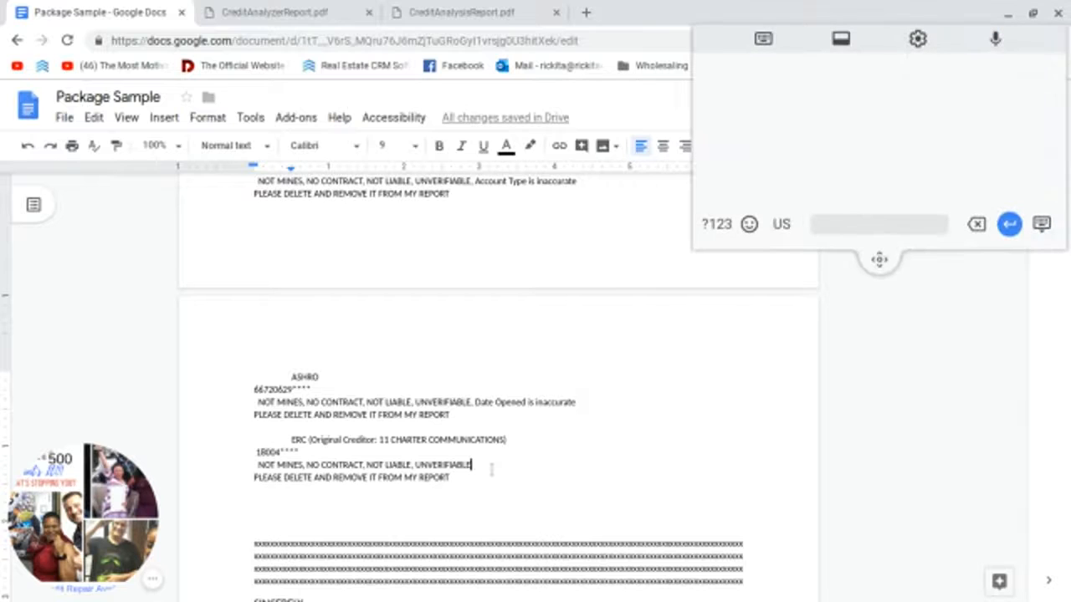
text(,)
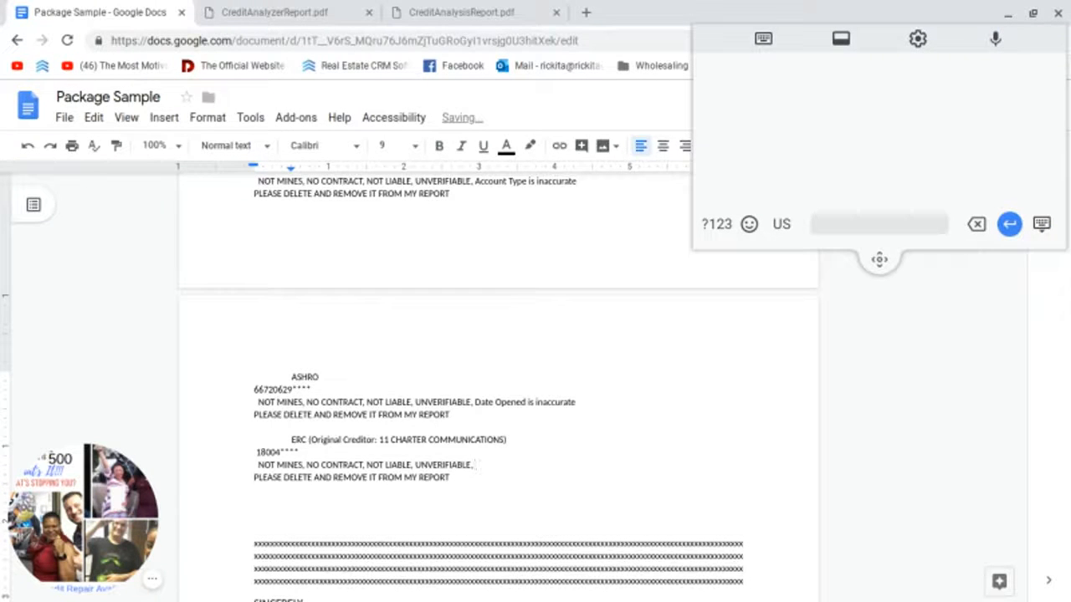
text( Date Opened:)
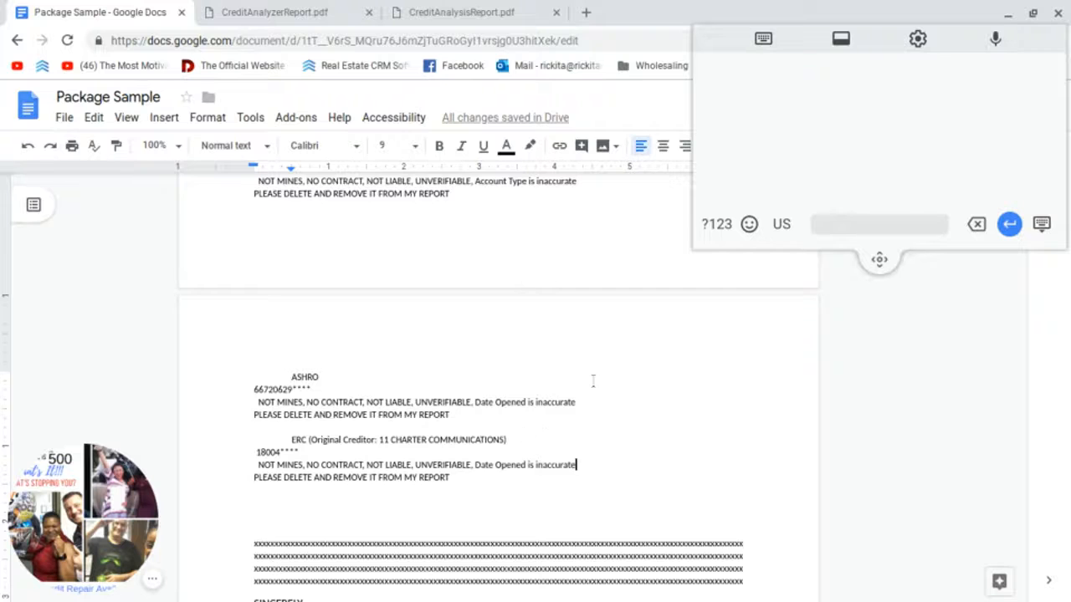
scroll(594, 381, down, 1)
scroll(588, 385, down, 5)
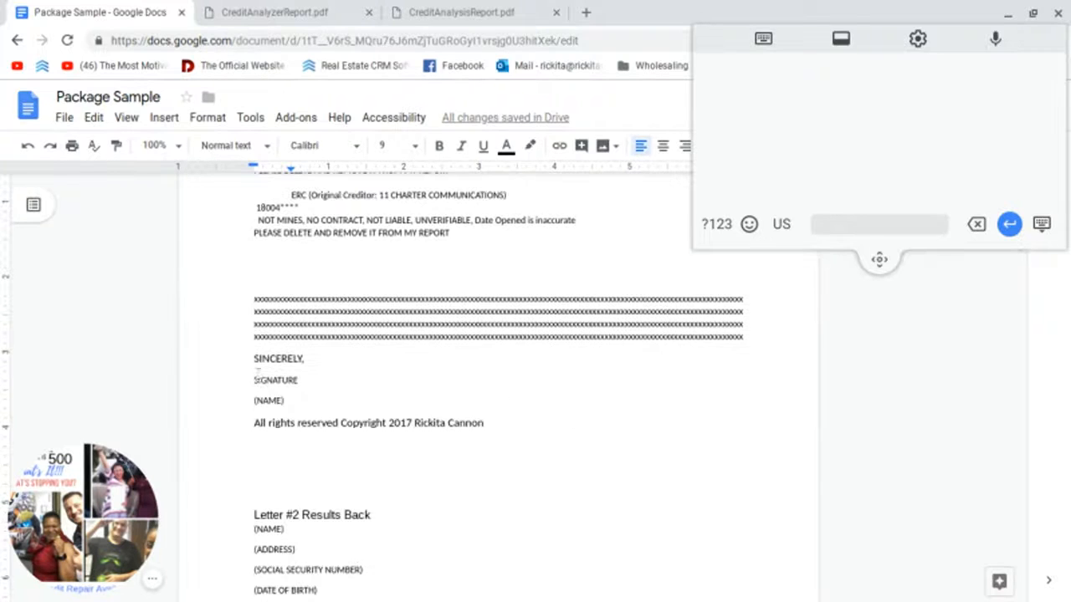
Step: Delete the SIGNATURE and (NAME) placeholders and copyright text, leaving the sender's name under SINCERELY
mouse_move(254, 374)
mouse_down()
mouse_move(492, 428)
mouse_move(415, 436)
mouse_up()
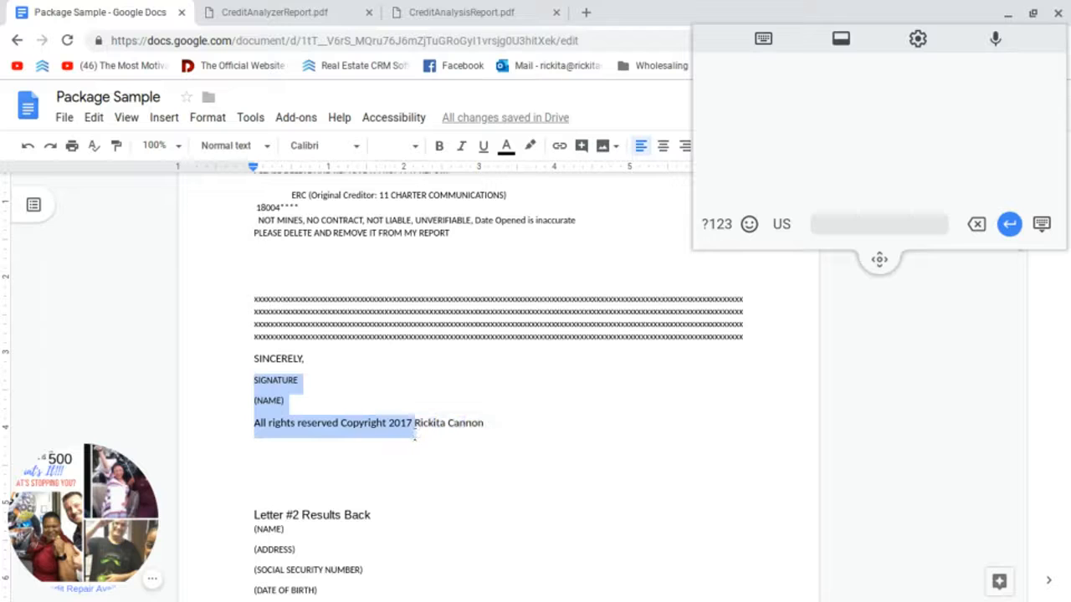
key(BackSpace)
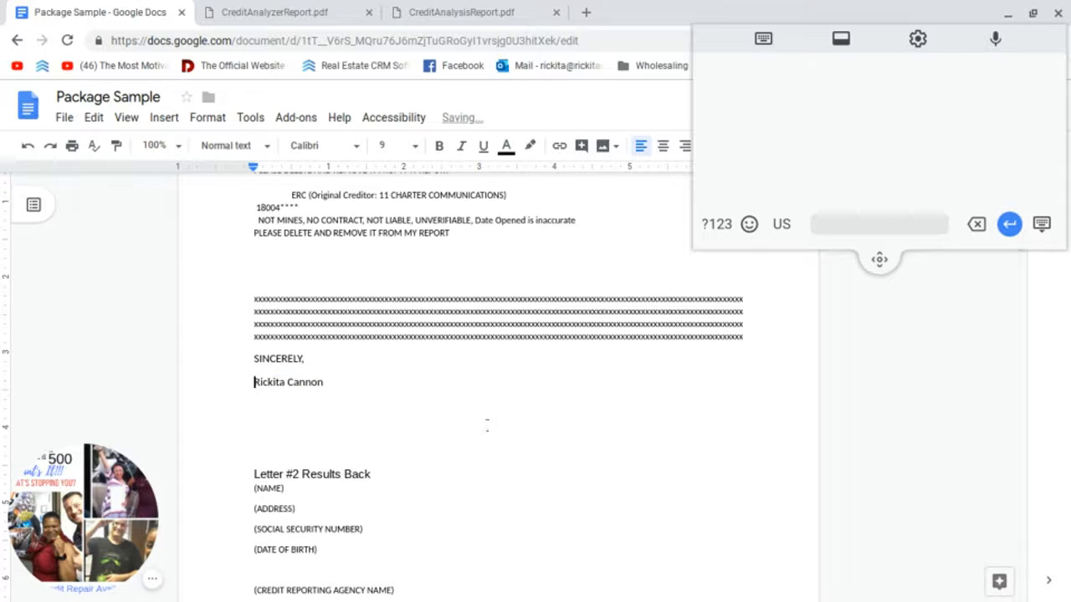
scroll(488, 425, up, 3)
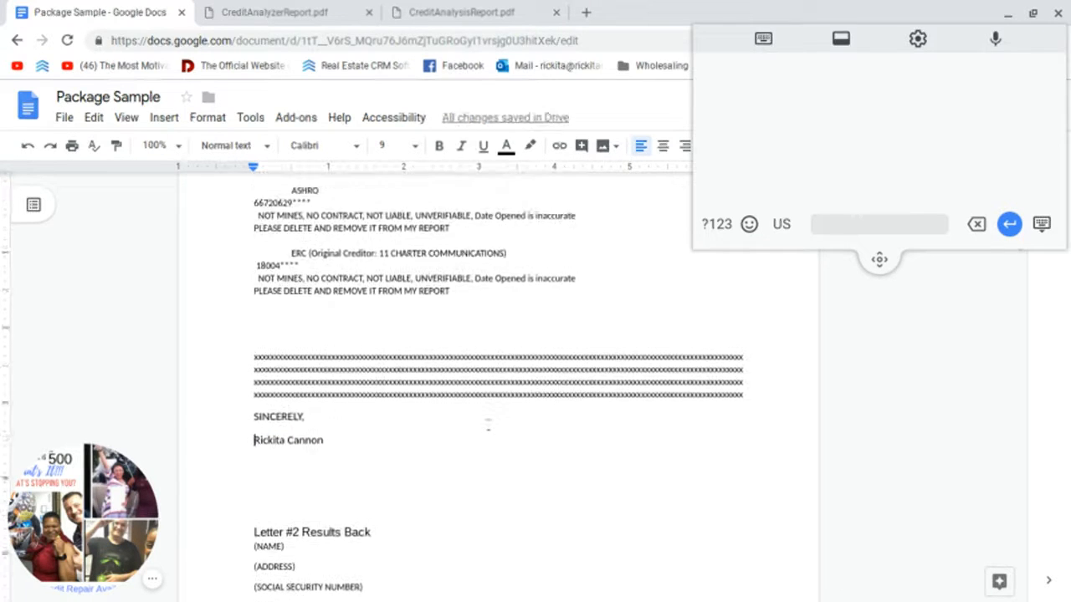
scroll(489, 425, up, 1)
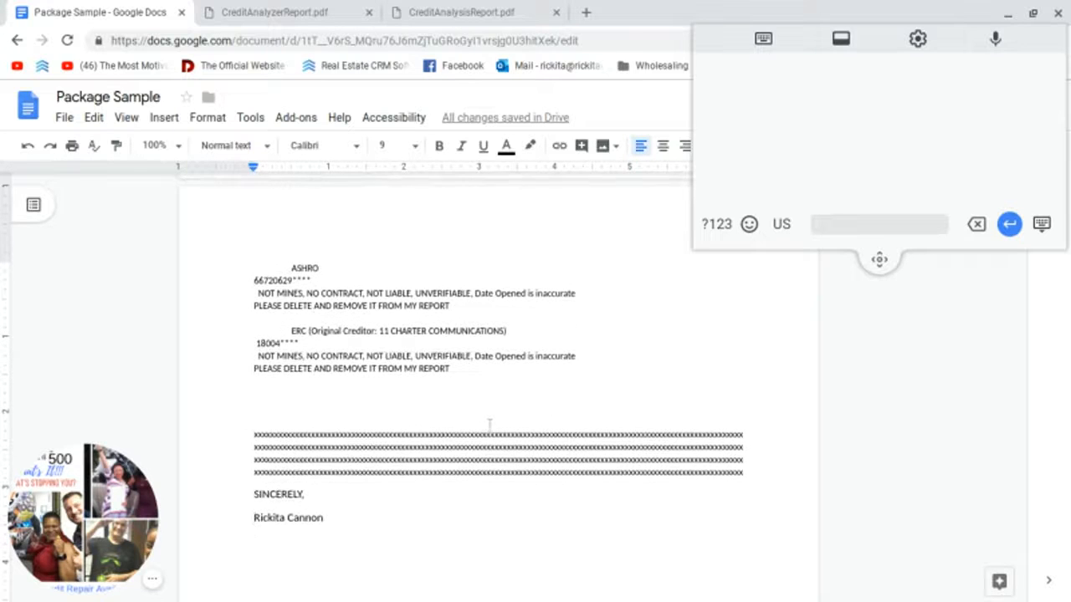
scroll(489, 425, down, 4)
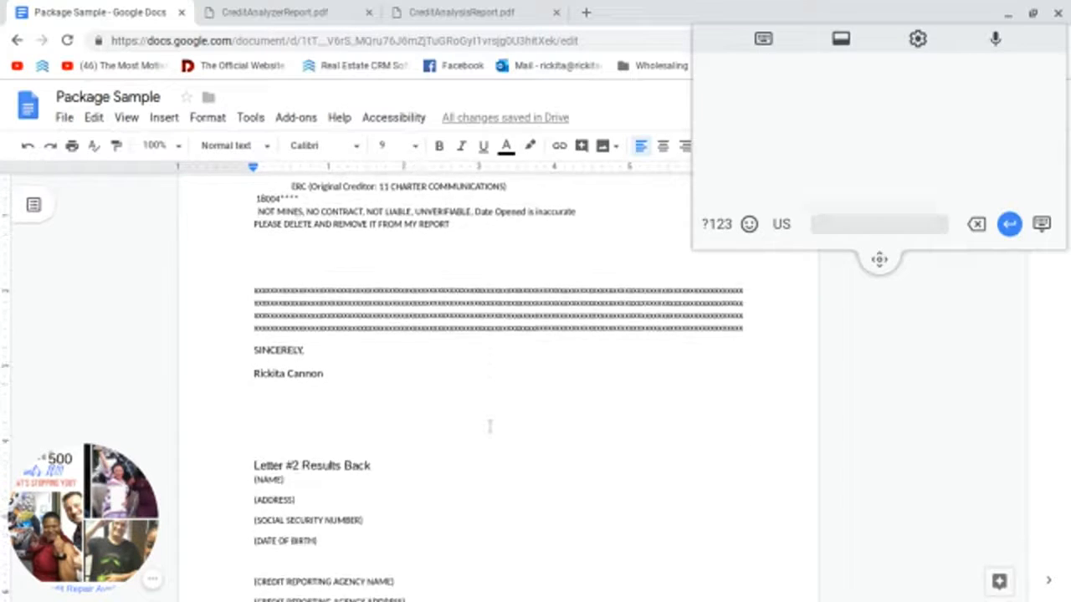
scroll(489, 424, up, 2)
scroll(489, 425, down, 7)
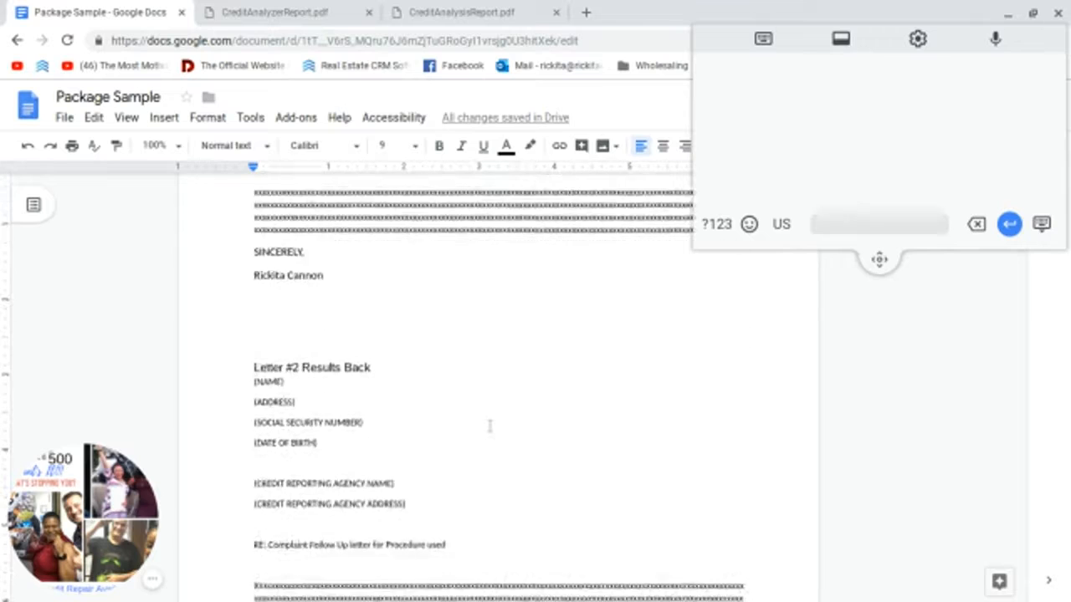
scroll(490, 425, up, 14)
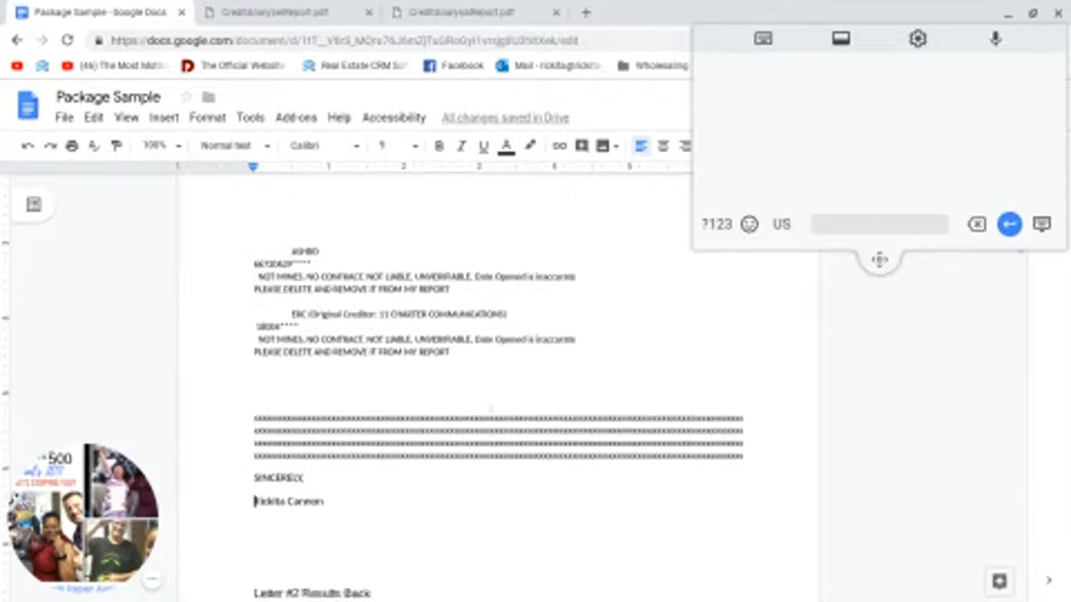
scroll(490, 424, up, 11)
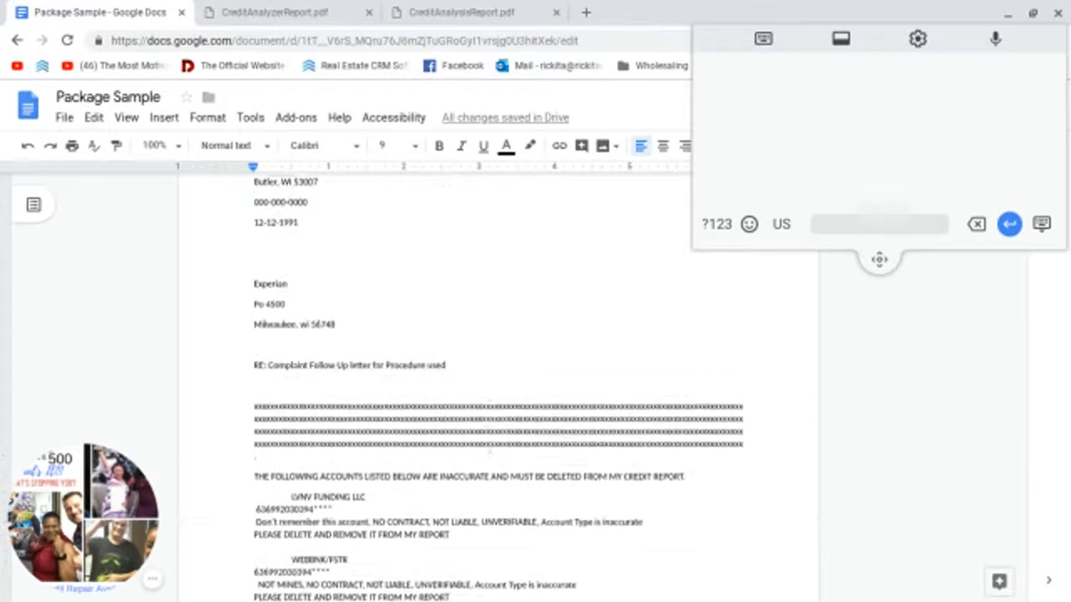
Step: Remove the stray character before the sender's name and copy the sender's address block
scroll(489, 426, up, 4)
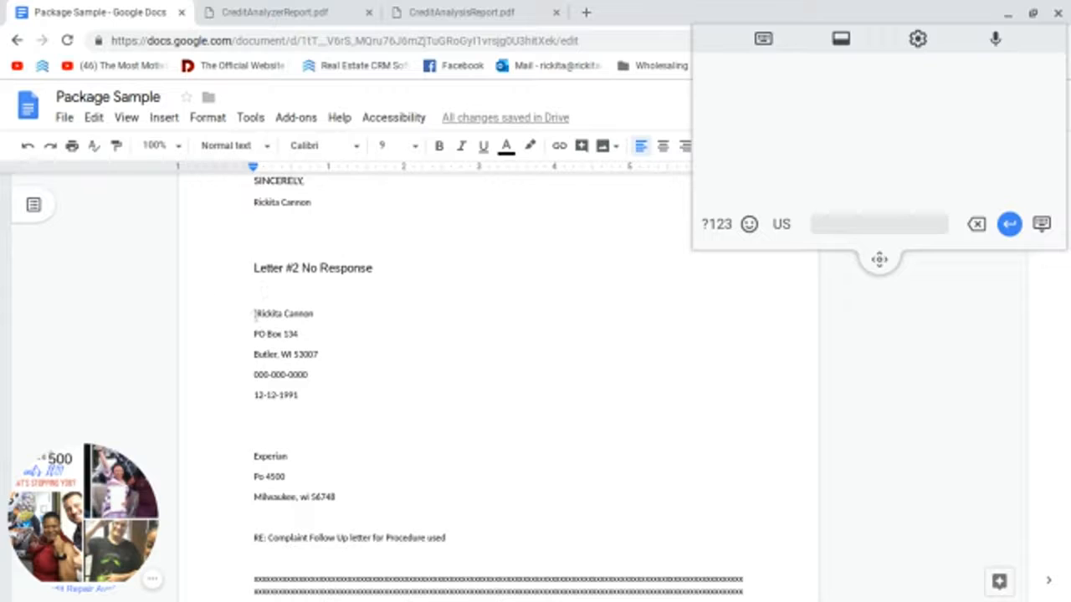
click(254, 313)
key(Delete)
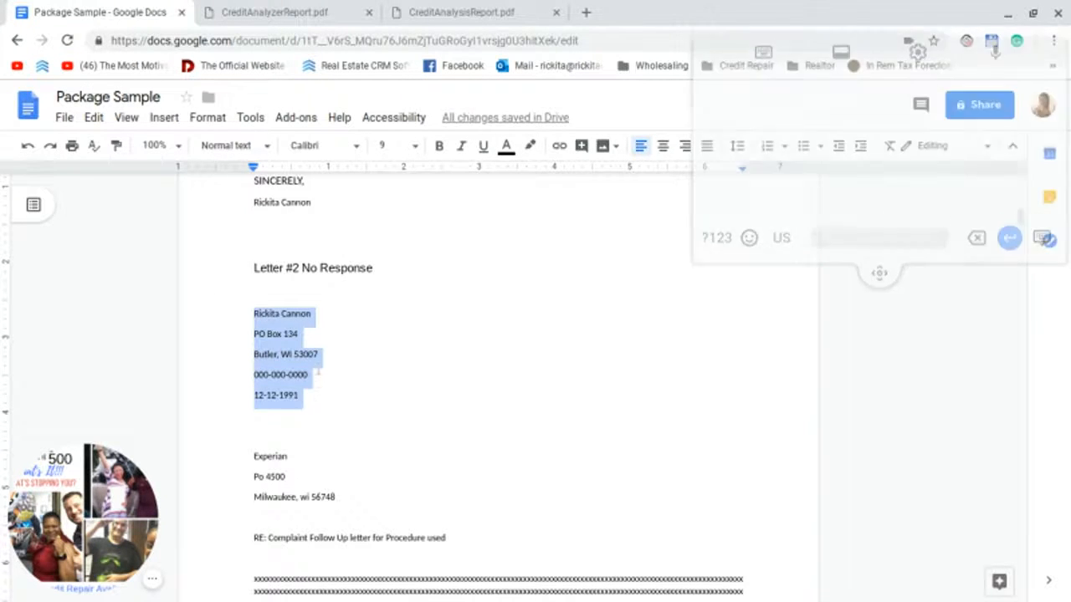
right_click(287, 360)
click(350, 226)
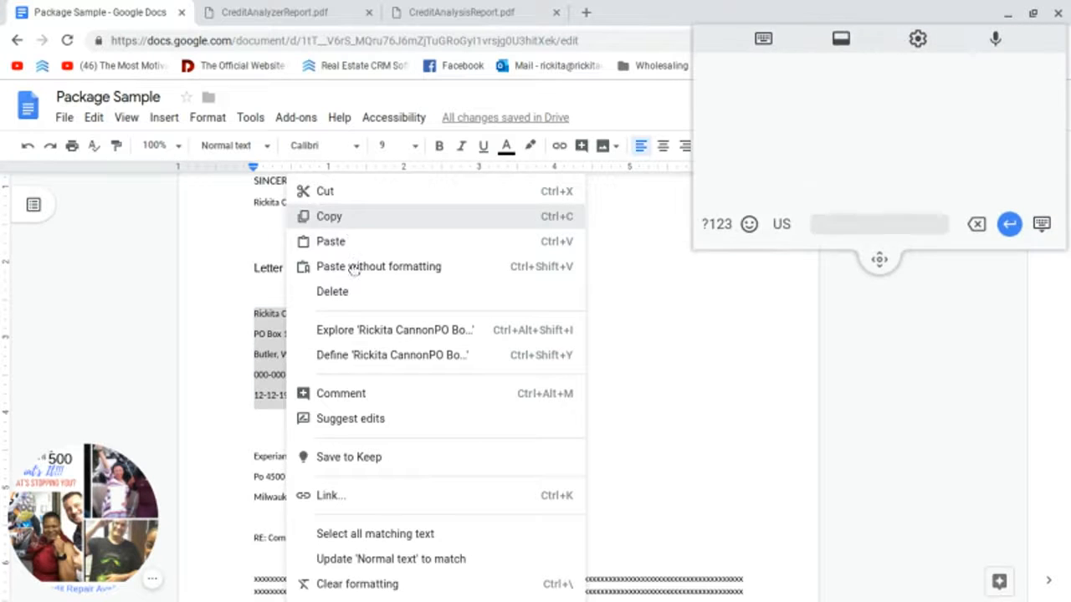
Step: Paste the sender's details over the (NAME)…(DATE OF BIRTH) placeholders under Letter #2 Results Back
scroll(369, 396, down, 5)
scroll(368, 399, down, 15)
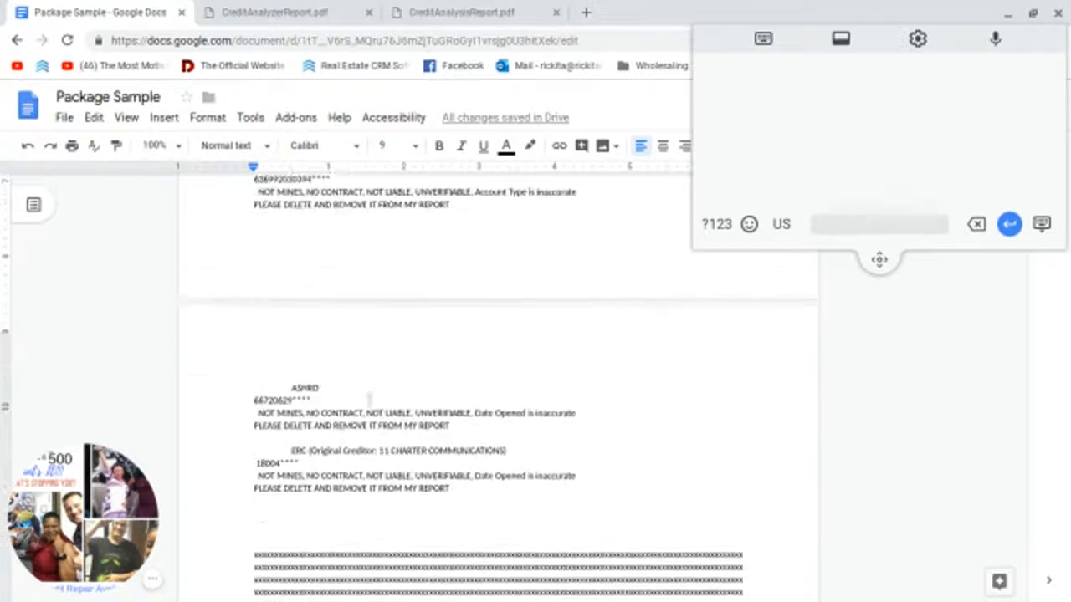
scroll(311, 515, down, 2)
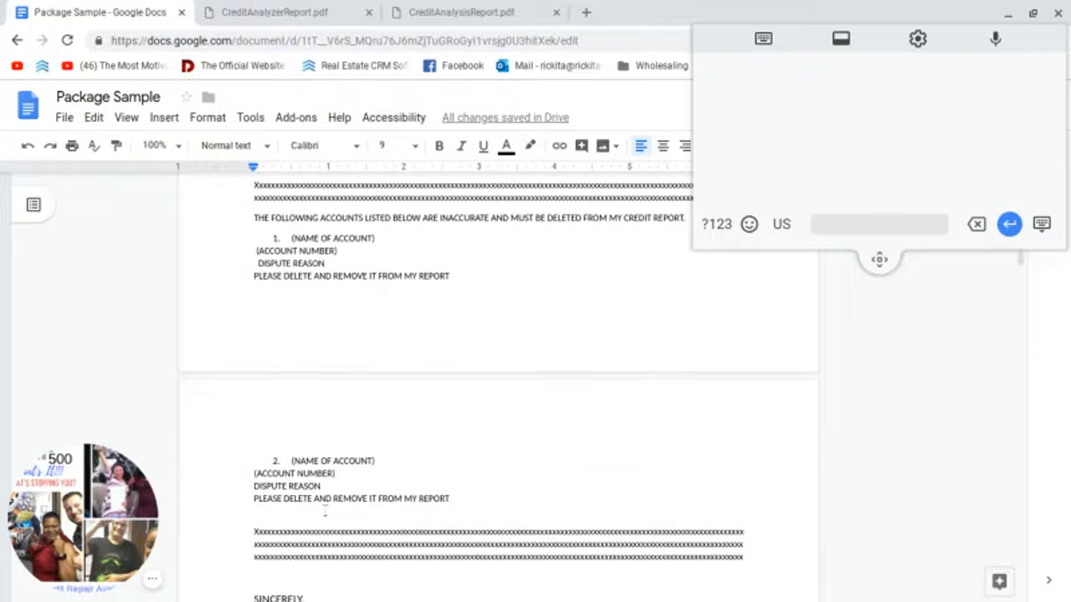
scroll(323, 506, up, 6)
scroll(323, 481, up, 1)
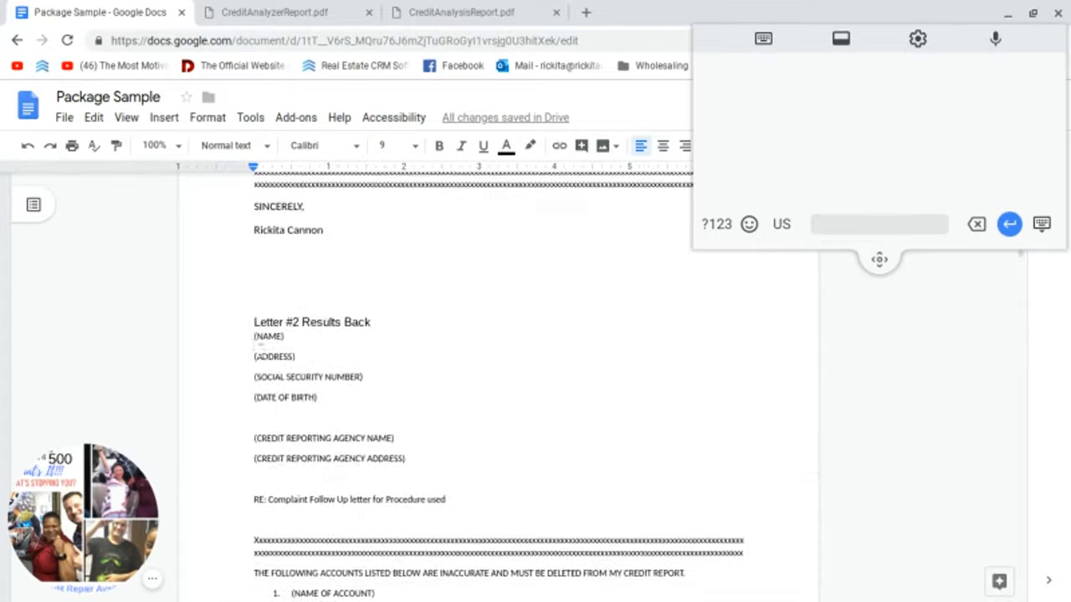
drag(253, 337, 337, 402)
right_click(337, 402)
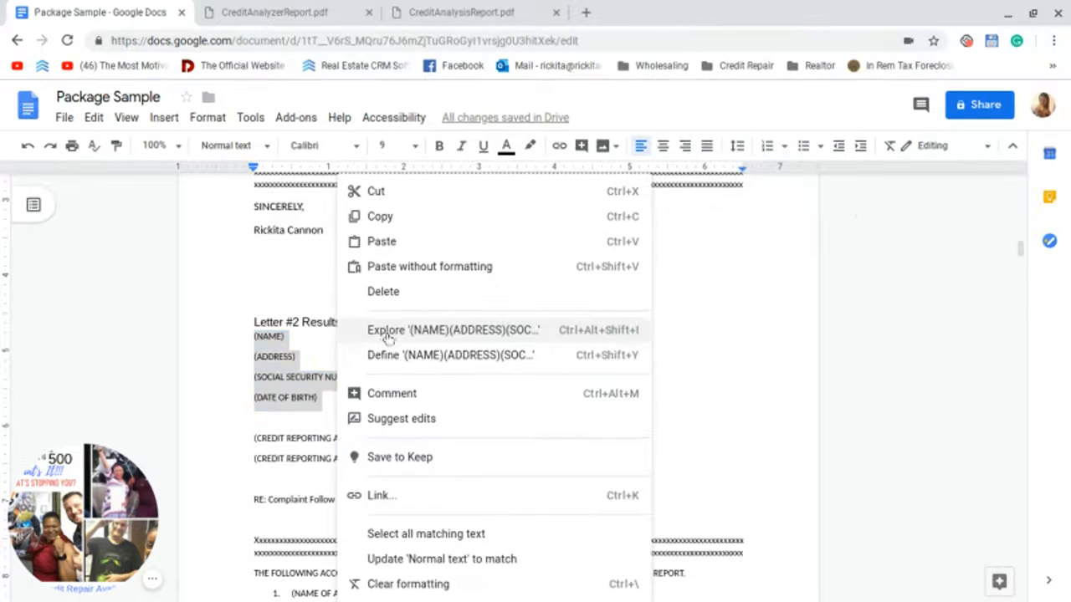
click(322, 303)
scroll(304, 341, up, 2)
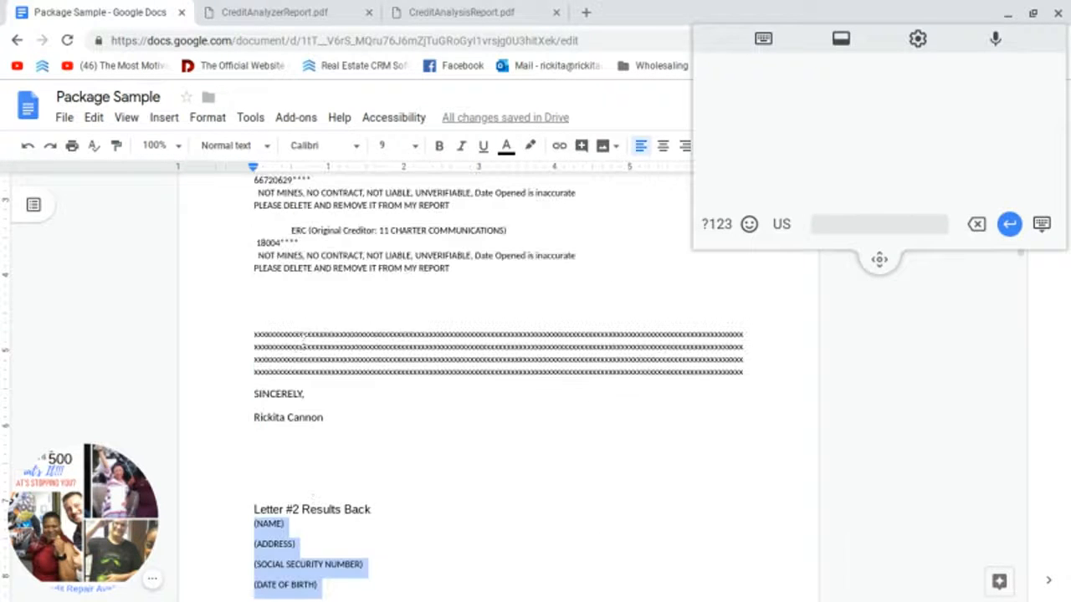
key(ctrl+v)
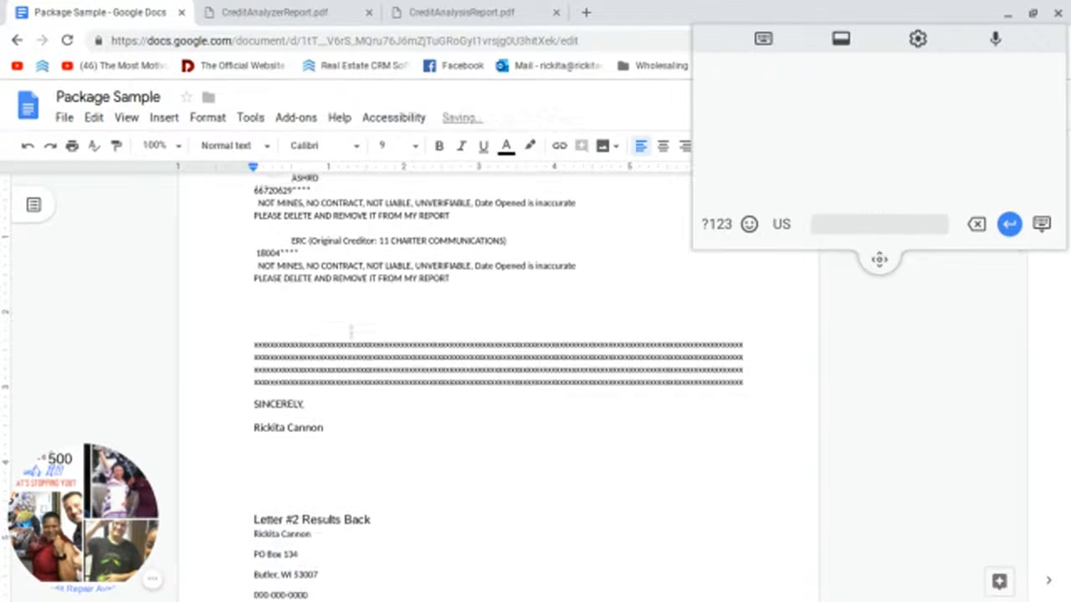
scroll(352, 331, up, 1)
Step: Copy the Experian address block from the earlier letter
scroll(498, 385, up, 5)
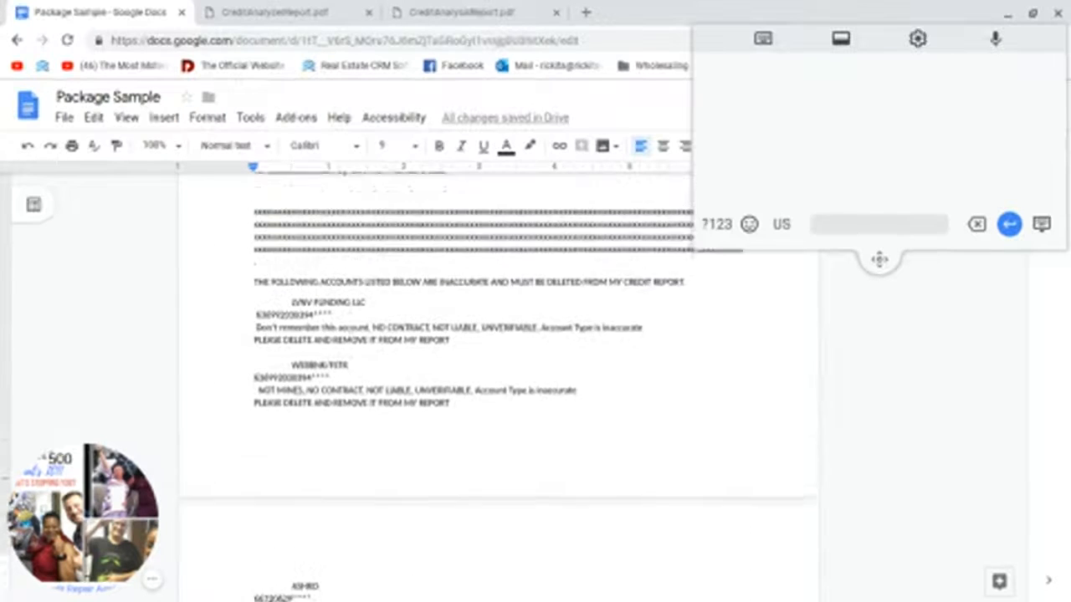
scroll(497, 385, up, 1)
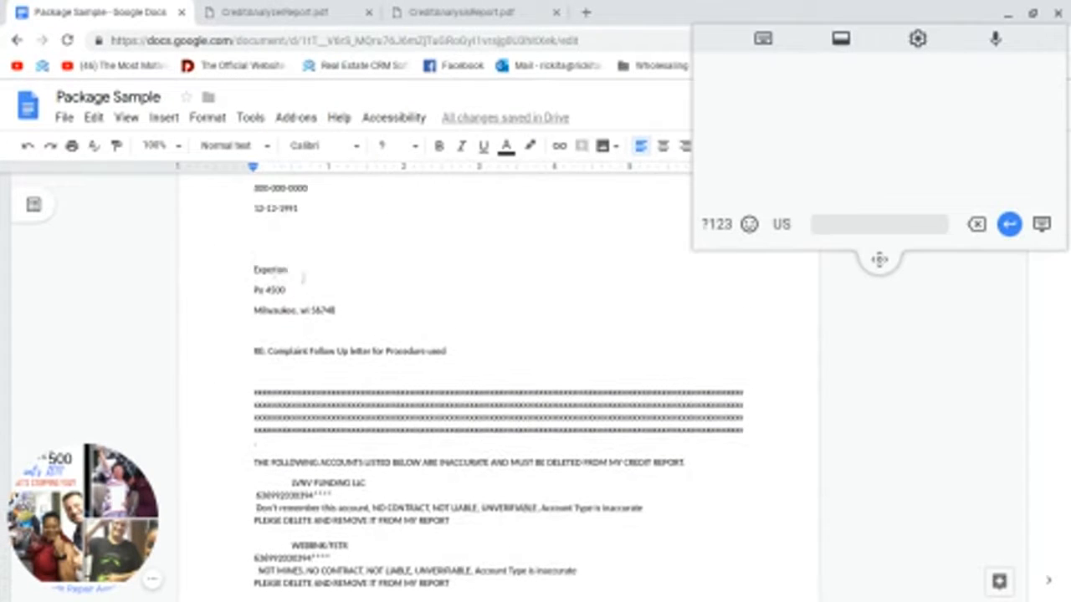
drag(255, 269, 338, 311)
right_click(328, 310)
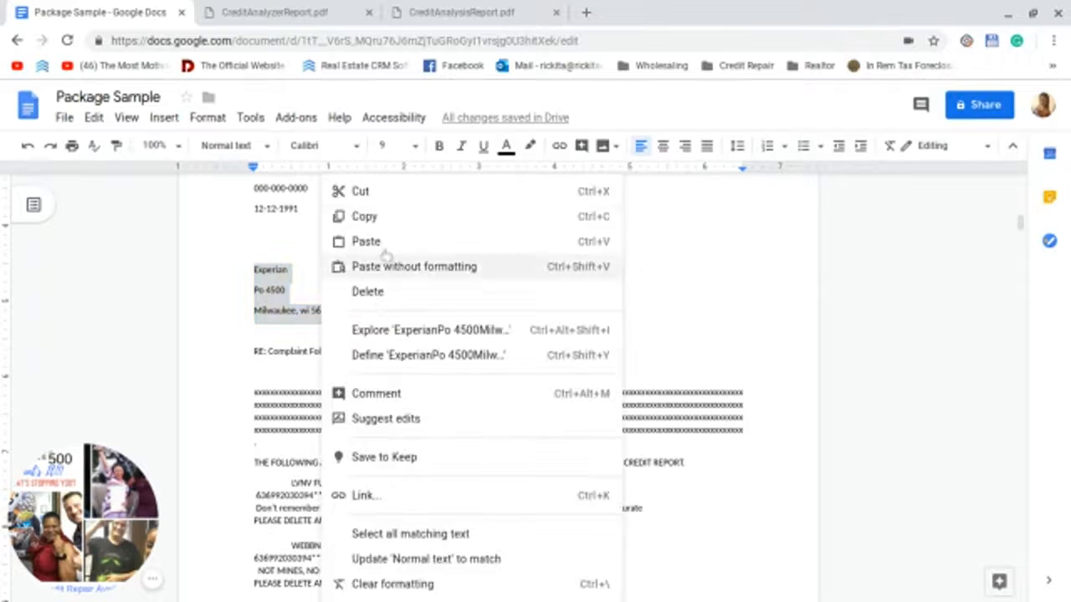
click(360, 213)
Step: Paste 'Experian, Po 4500, Milwaukee, wi 56748' over the credit reporting agency placeholder lines
scroll(295, 470, down, 8)
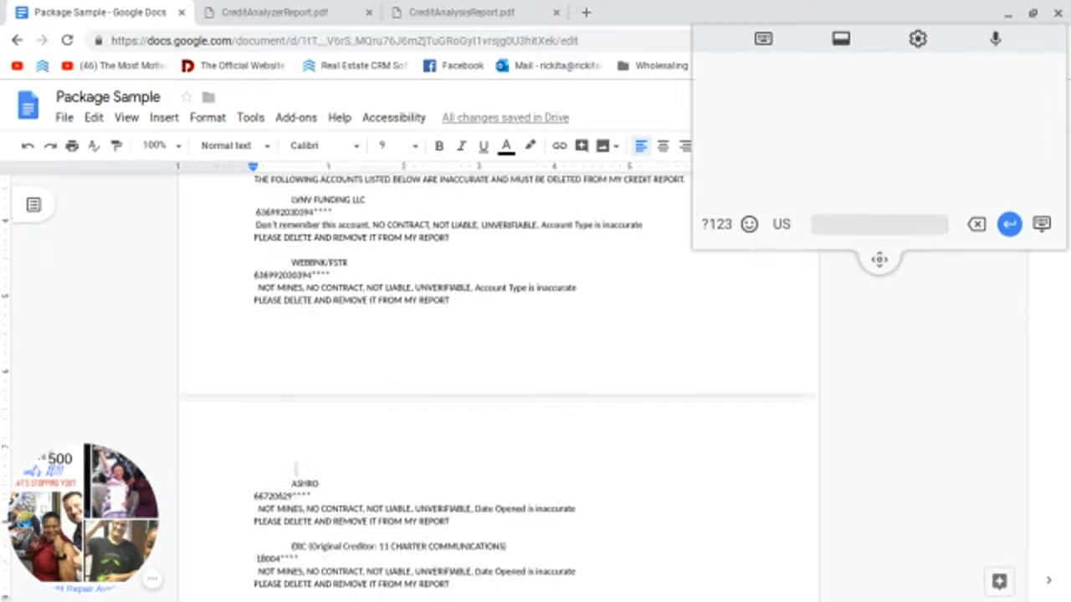
scroll(294, 468, down, 3)
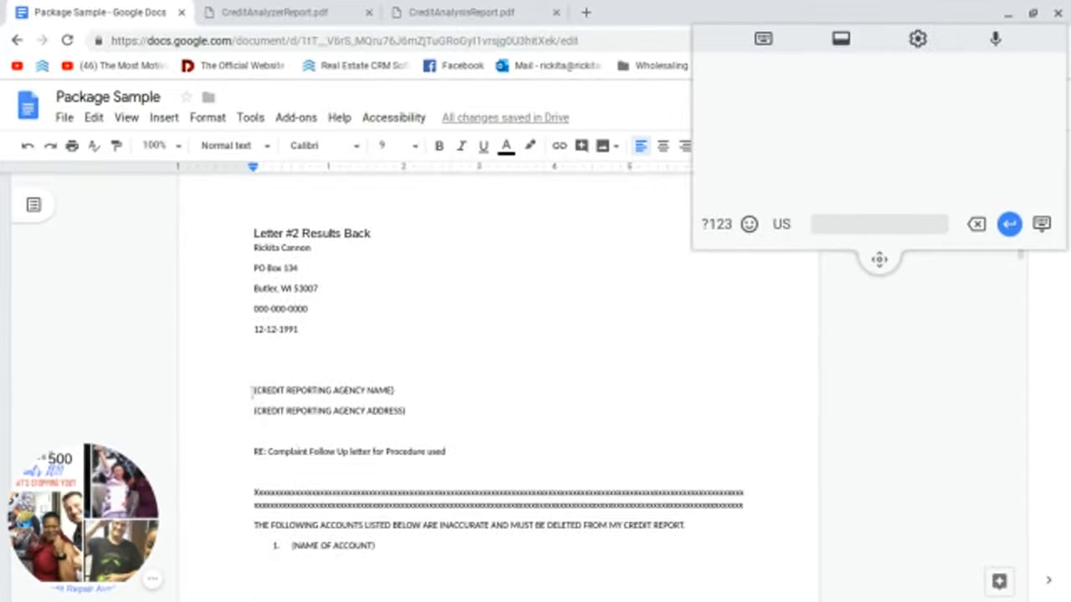
drag(253, 390, 231, 379)
click(405, 411)
right_click(273, 393)
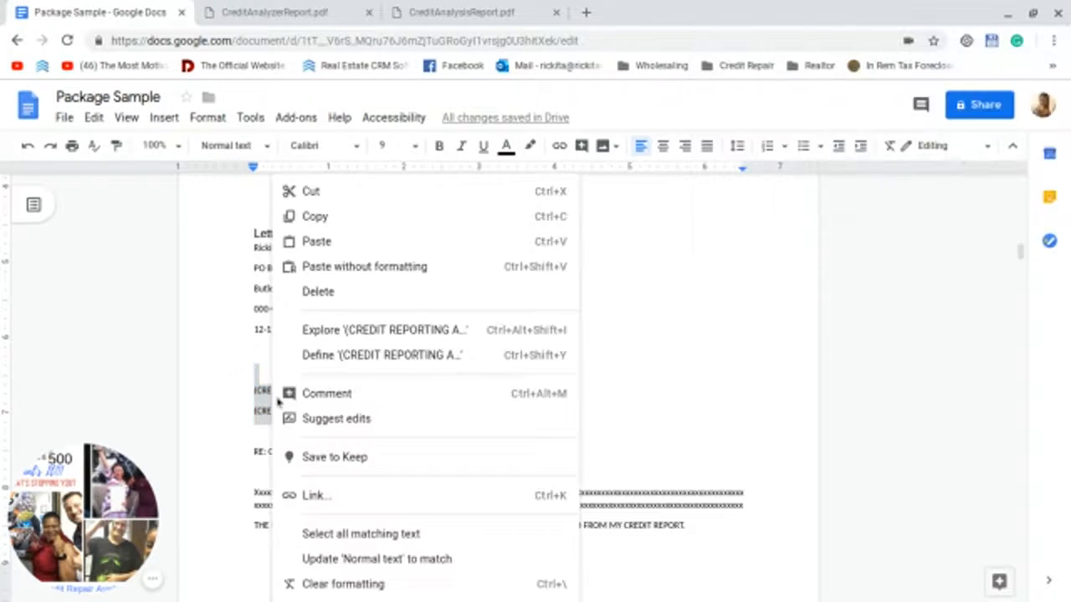
click(317, 242)
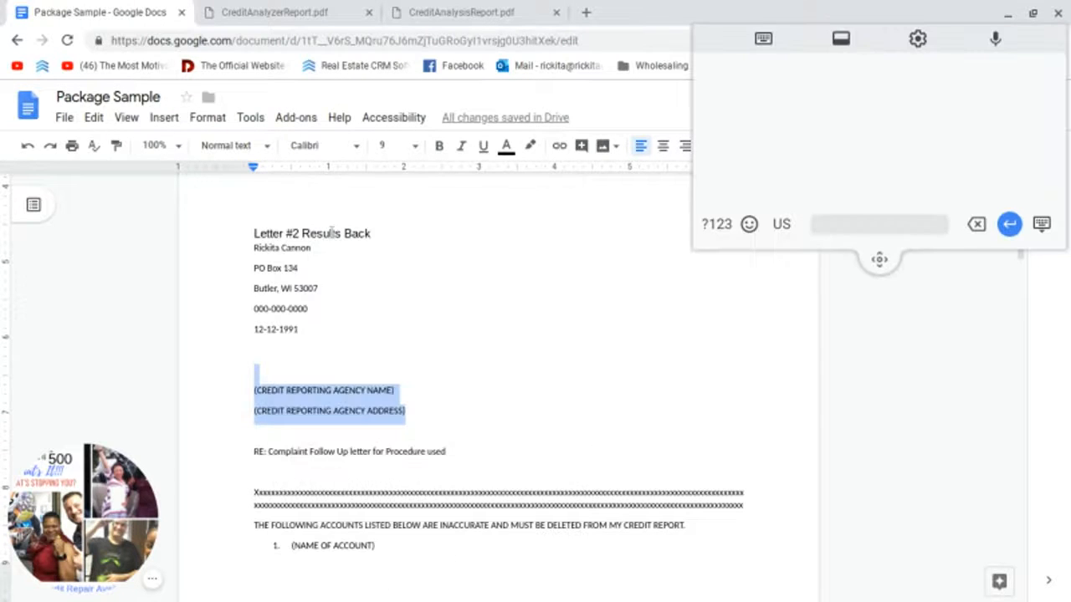
key(ctrl+v)
scroll(387, 399, down, 2)
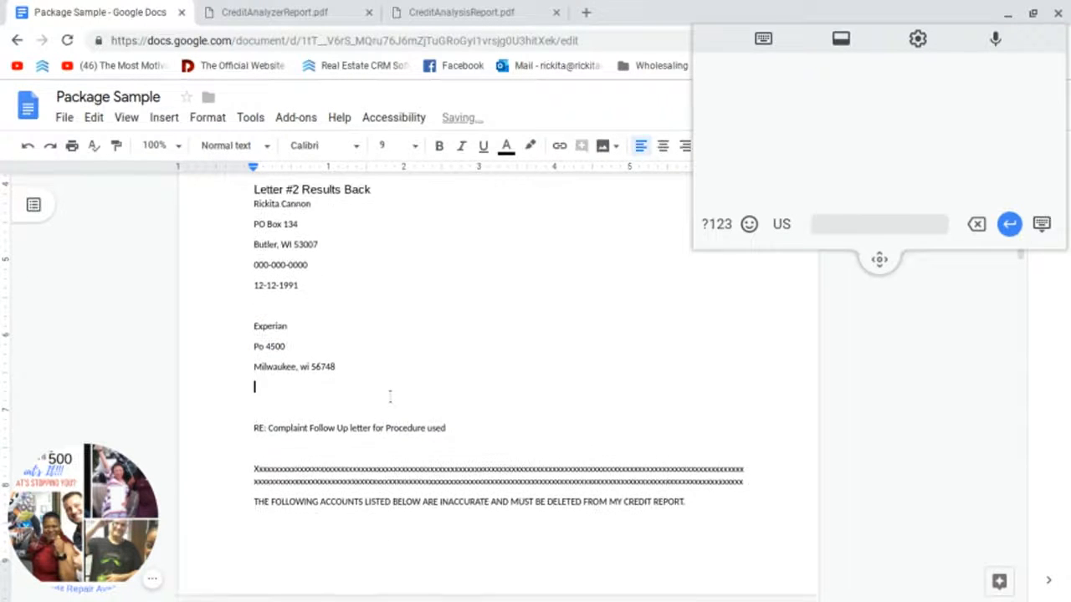
scroll(390, 400, down, 2)
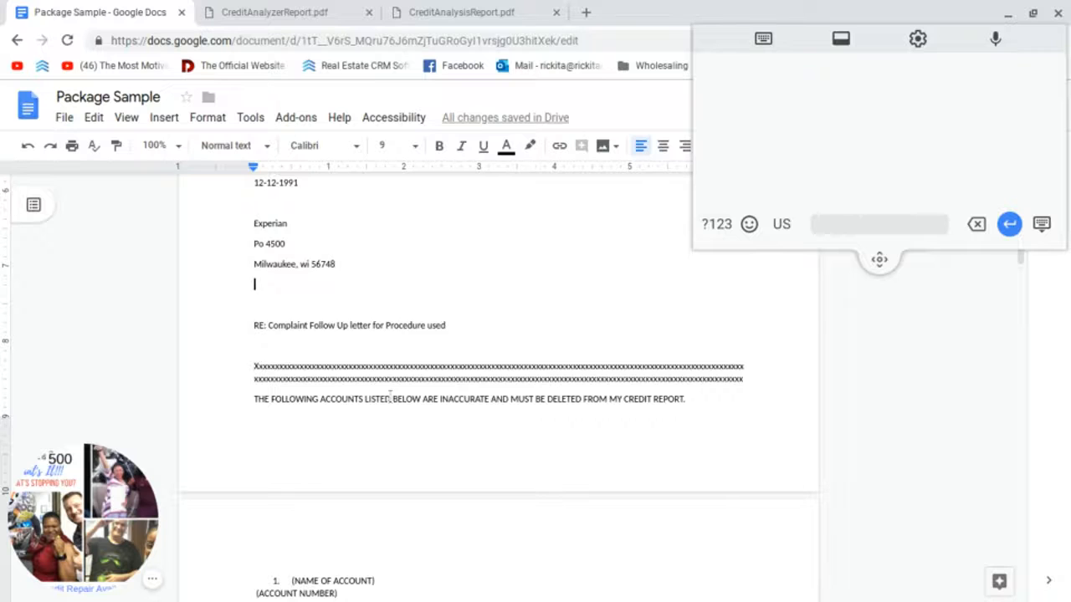
scroll(389, 399, down, 2)
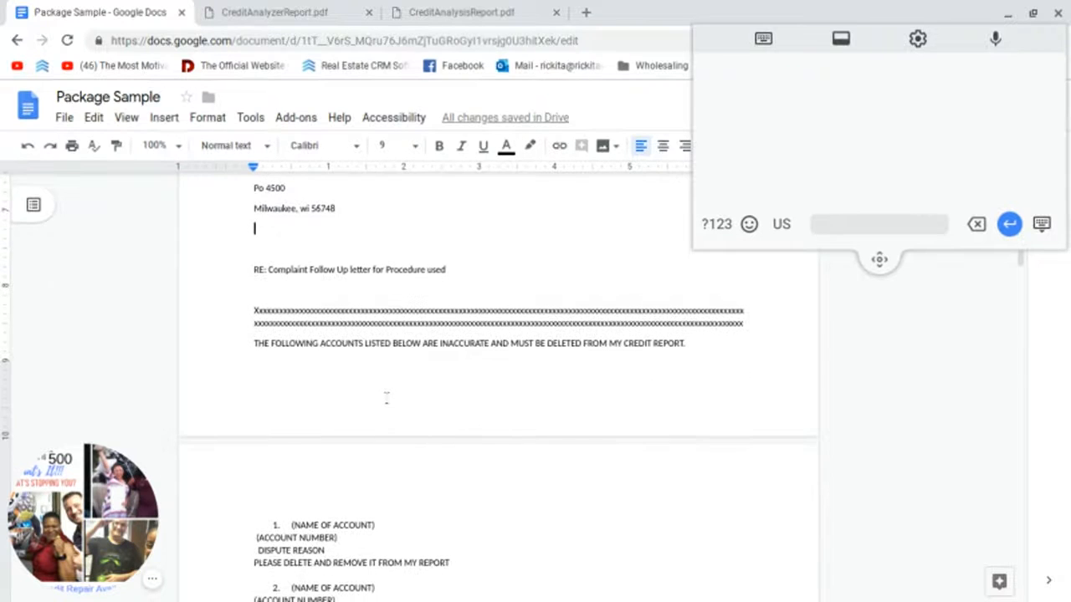
scroll(386, 399, down, 3)
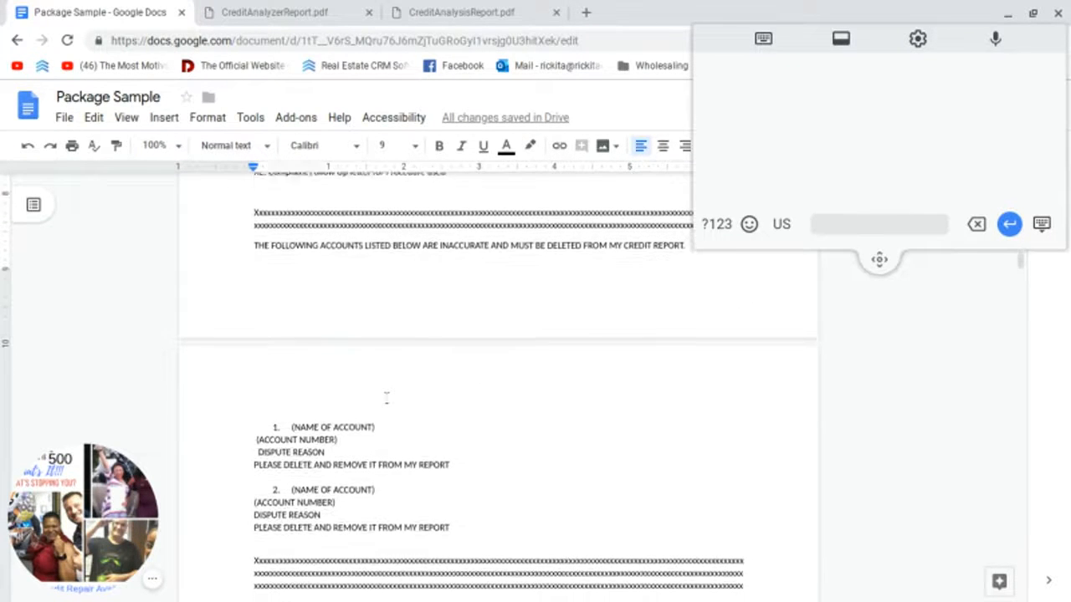
scroll(386, 398, up, 10)
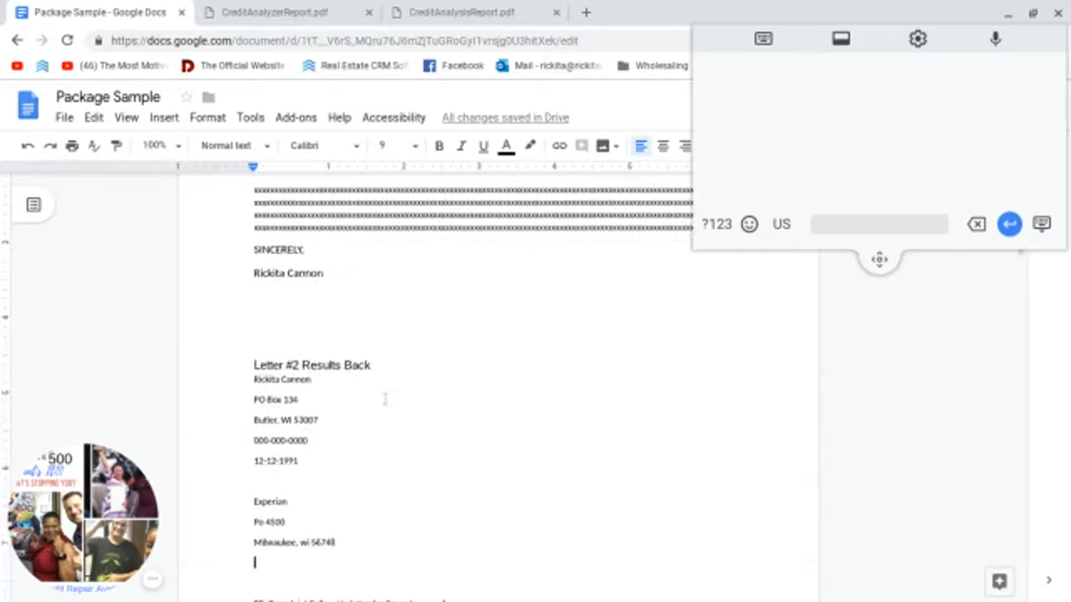
Step: Copy the ASHRO disputed account entry from Letter #2
scroll(385, 399, up, 6)
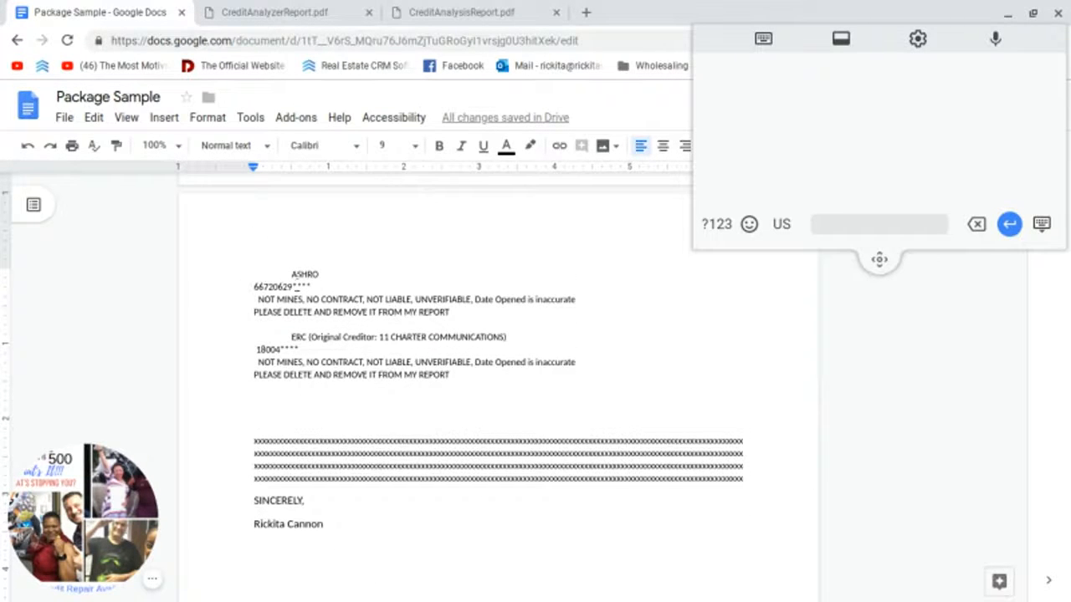
drag(293, 274, 235, 272)
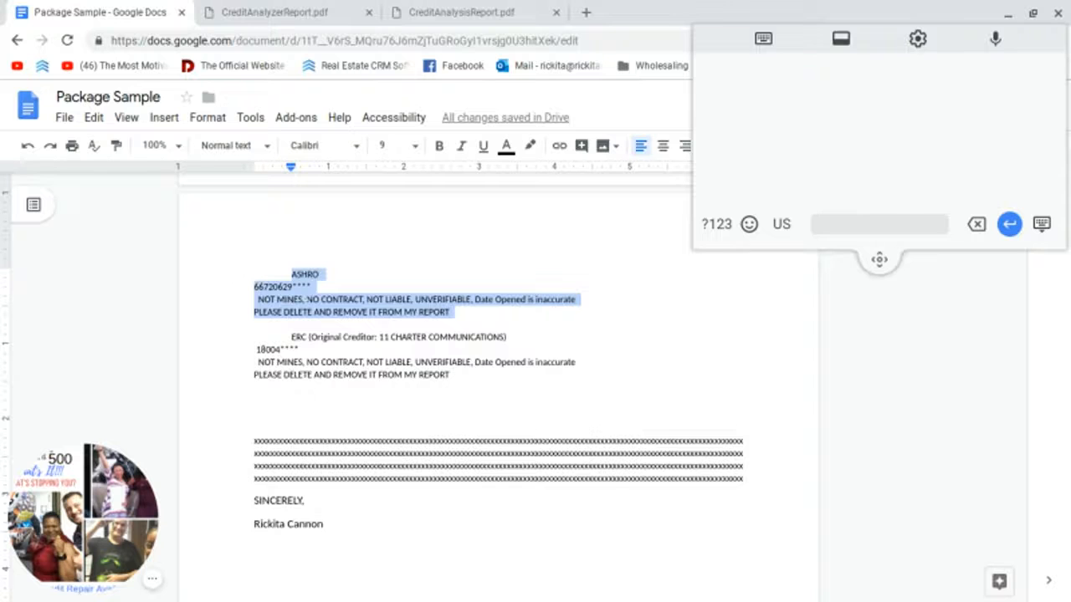
right_click(323, 301)
click(365, 219)
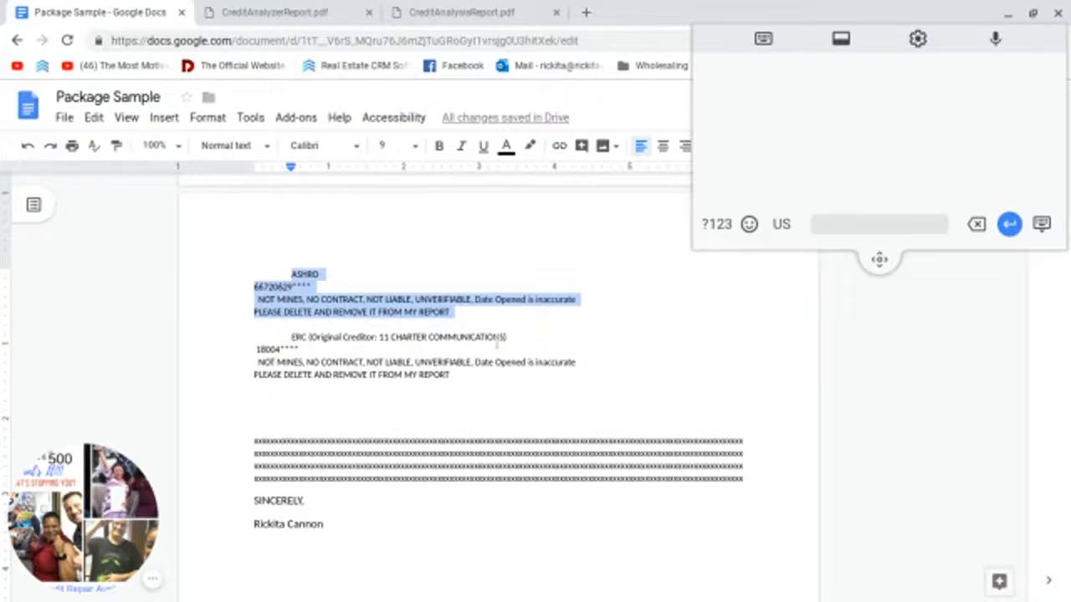
Step: Paste the ASHRO entry over the four (NAME OF ACCOUNT) placeholder lines of item 1
scroll(499, 341, down, 5)
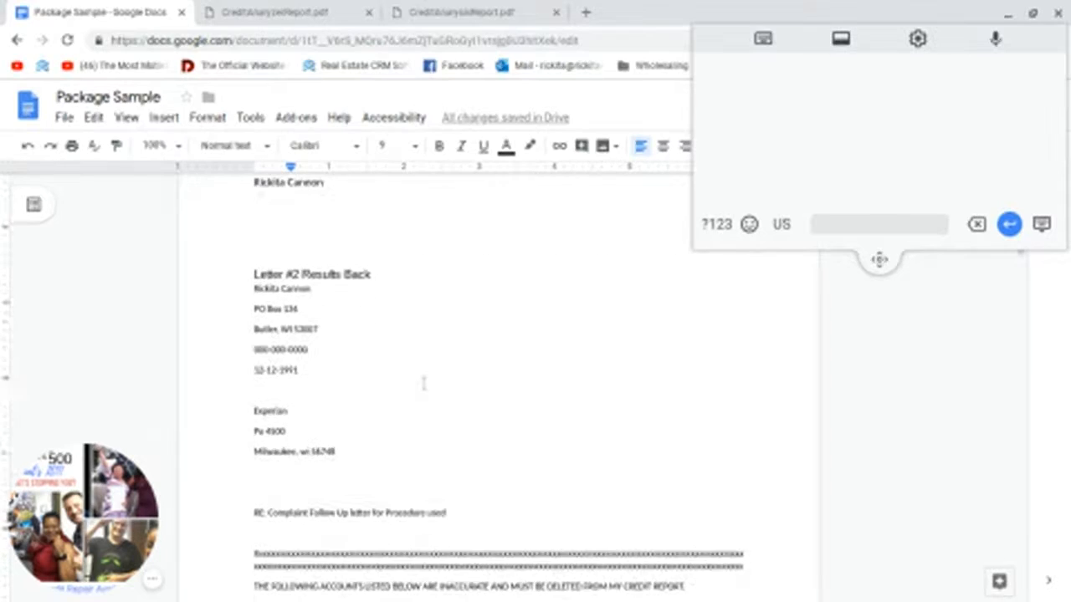
scroll(423, 383, down, 5)
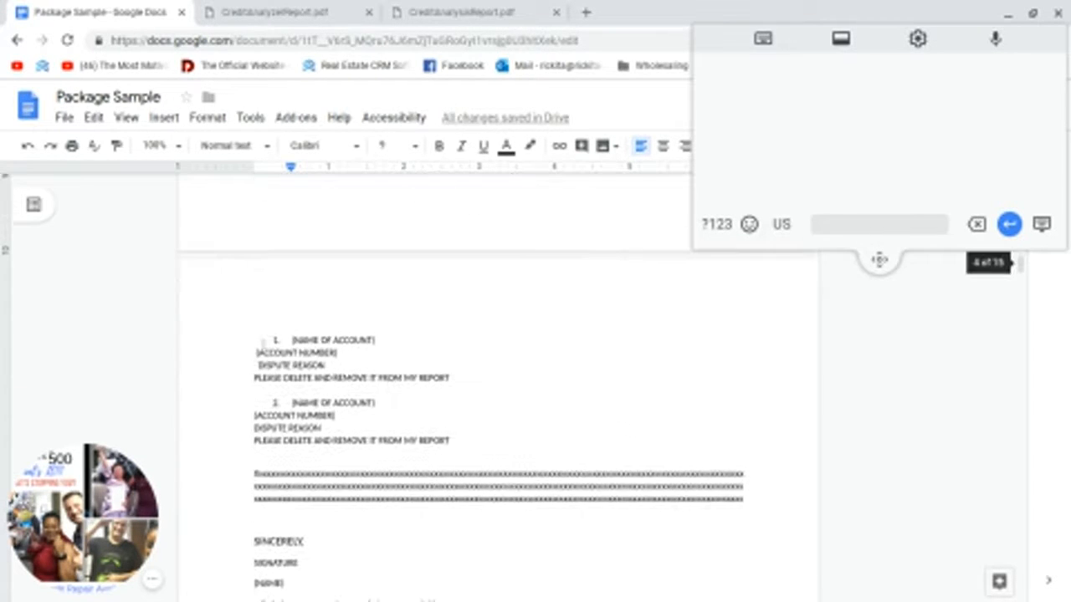
drag(291, 341, 365, 368)
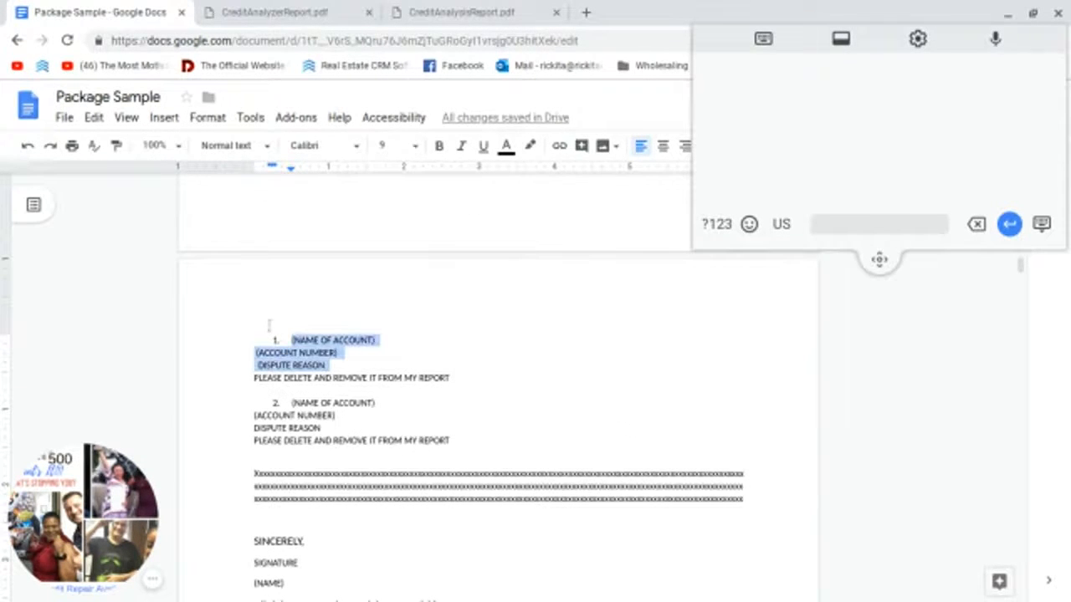
click(291, 340)
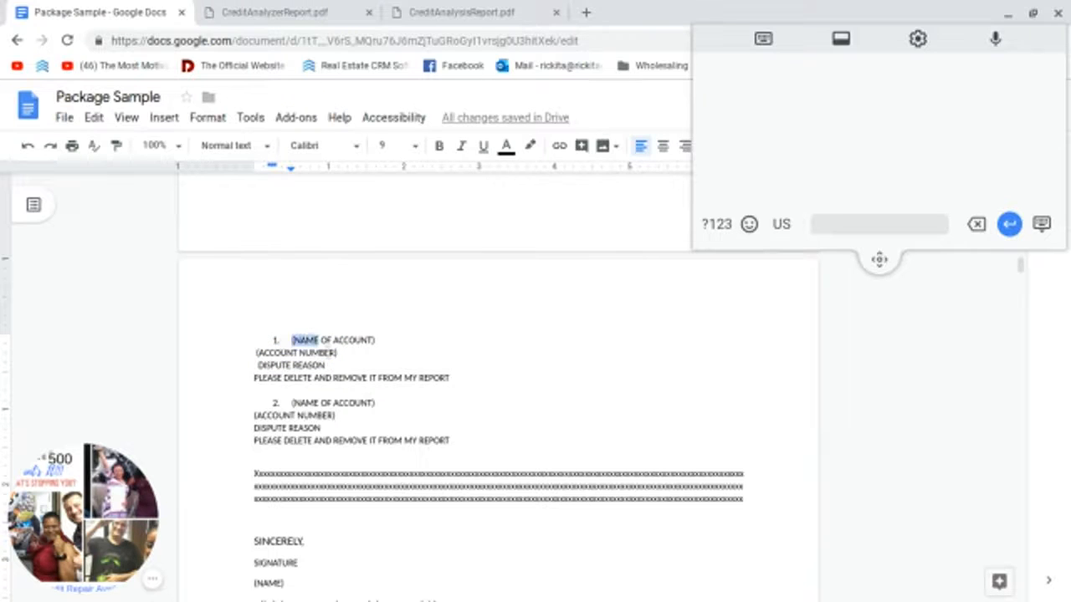
drag(437, 385, 236, 346)
right_click(339, 368)
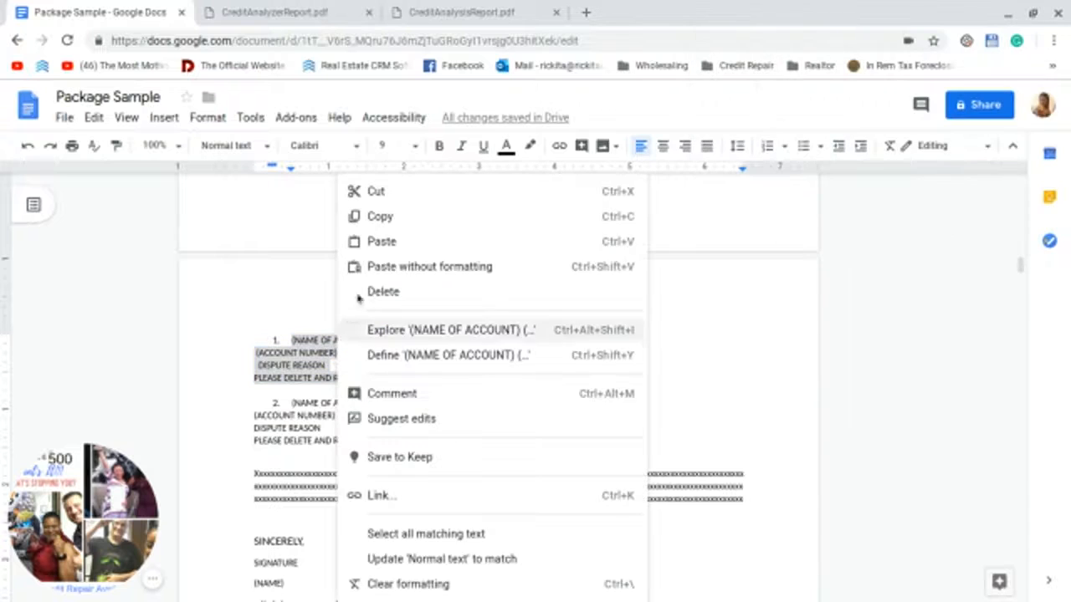
click(379, 248)
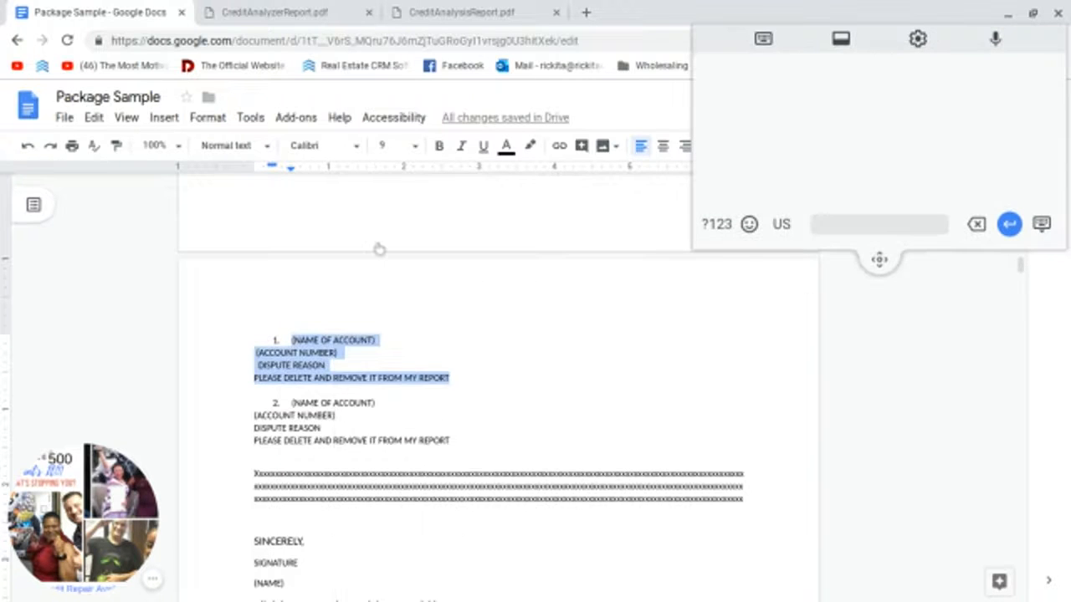
scroll(318, 375, up, 6)
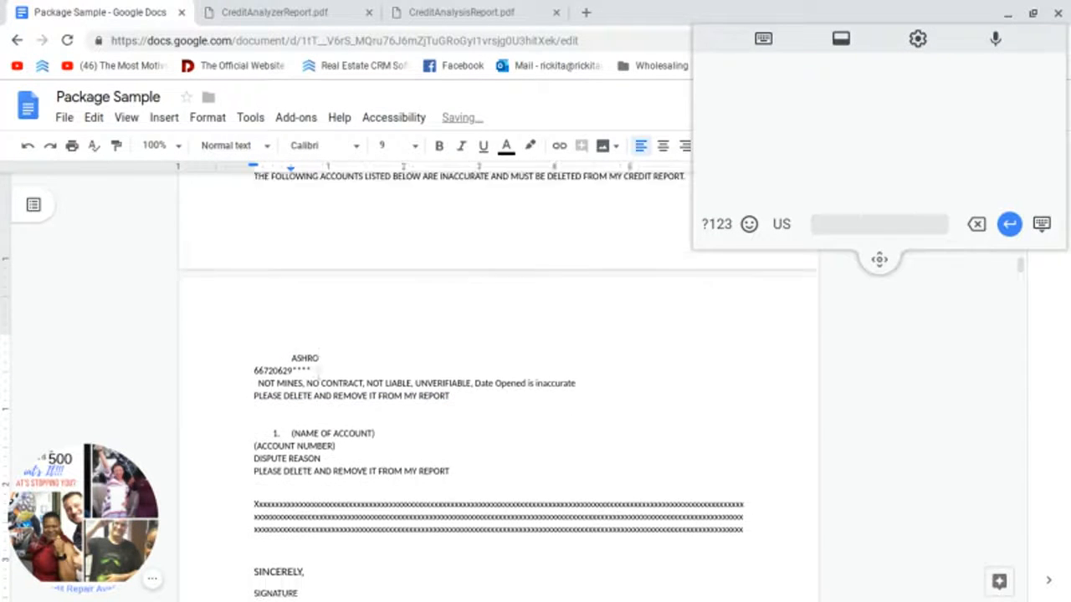
scroll(318, 375, up, 7)
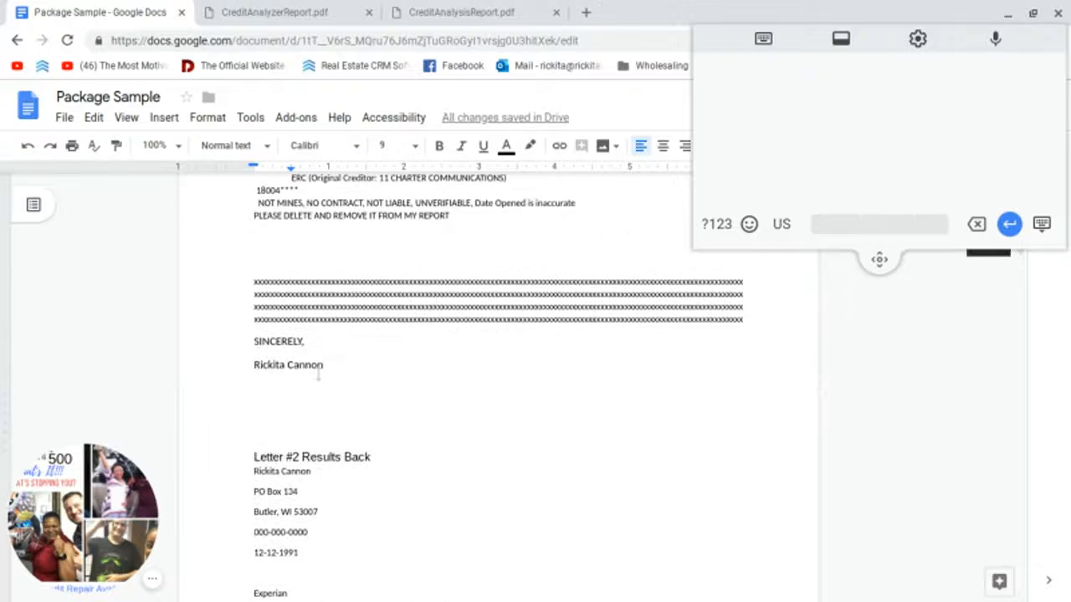
Step: Copy the LVNV FUNDING LLC account entry and paste it over the second placeholder account block
scroll(318, 375, up, 2)
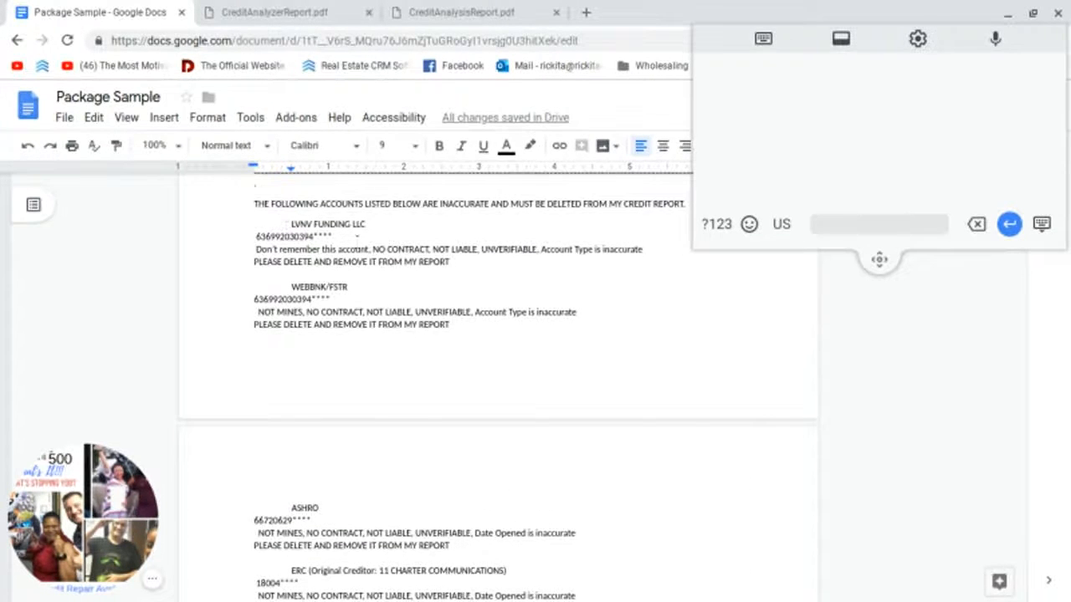
drag(291, 225, 456, 263)
right_click(435, 262)
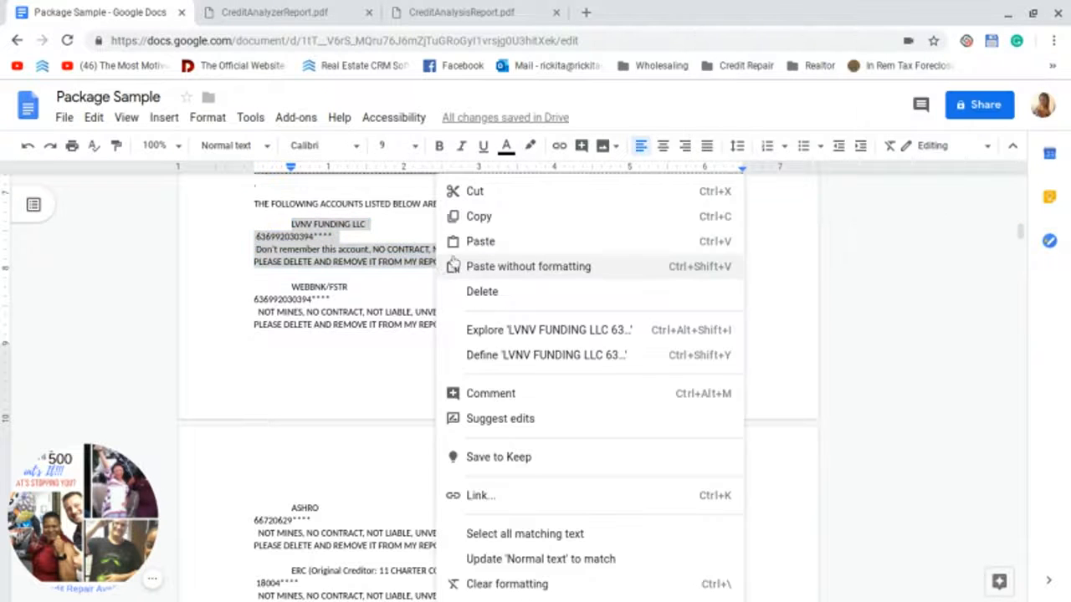
click(473, 216)
scroll(364, 352, down, 7)
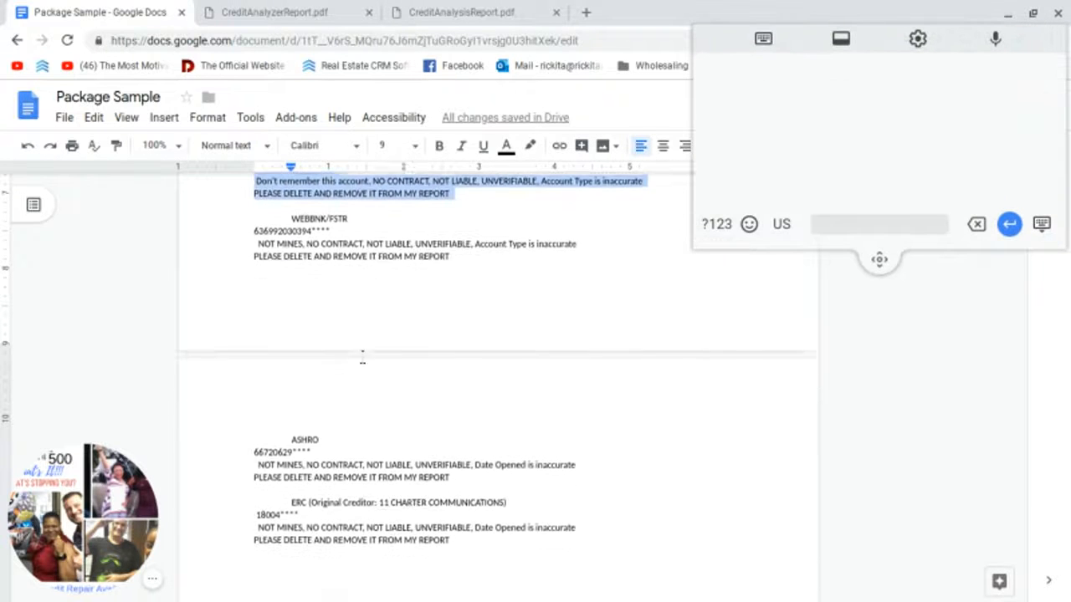
scroll(357, 362, down, 5)
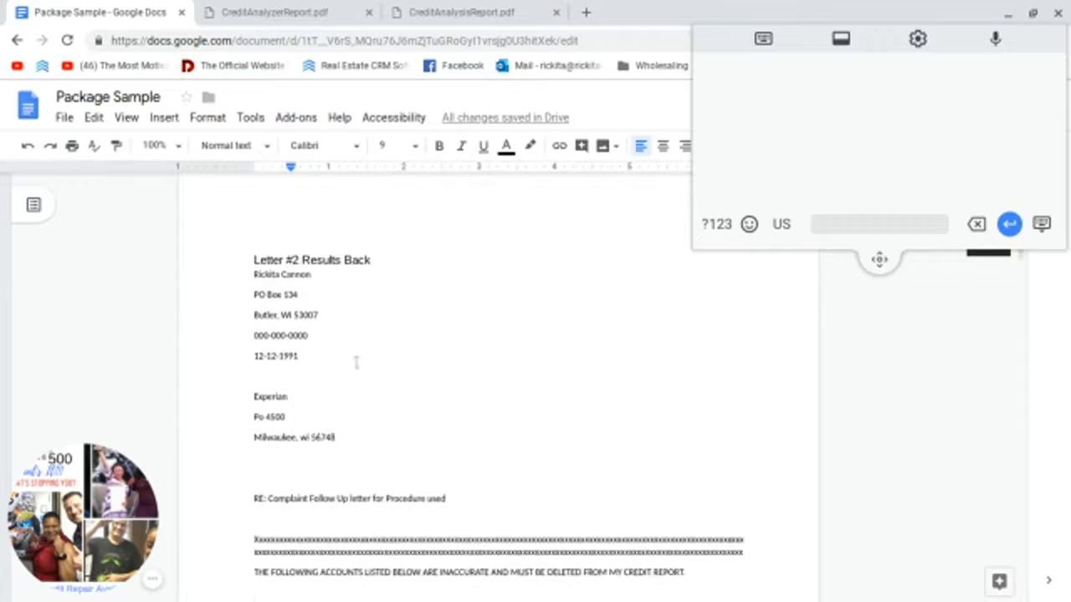
scroll(356, 361, down, 1)
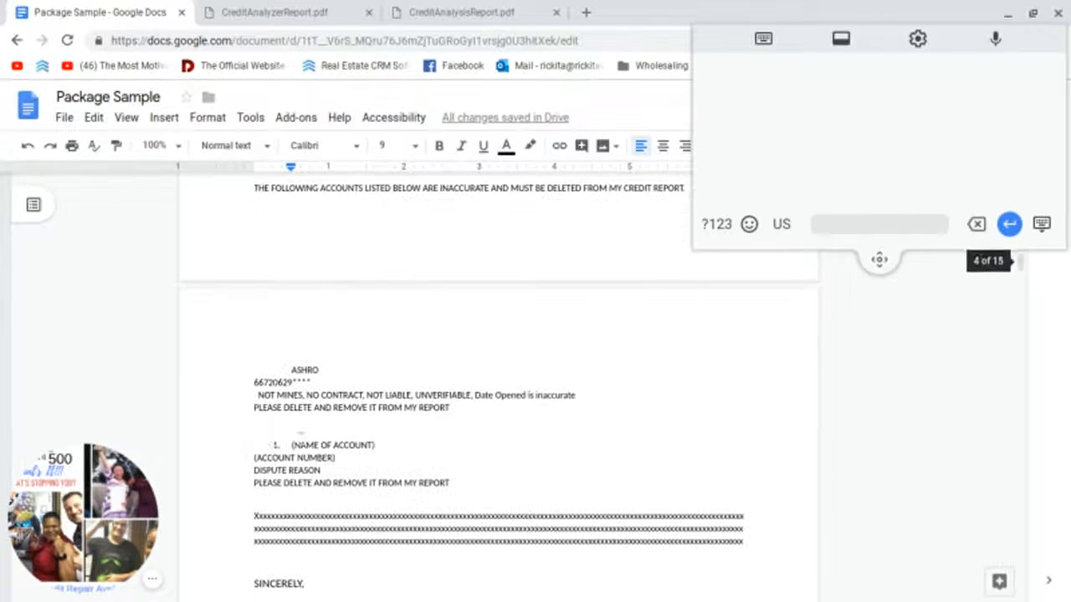
drag(290, 445, 450, 485)
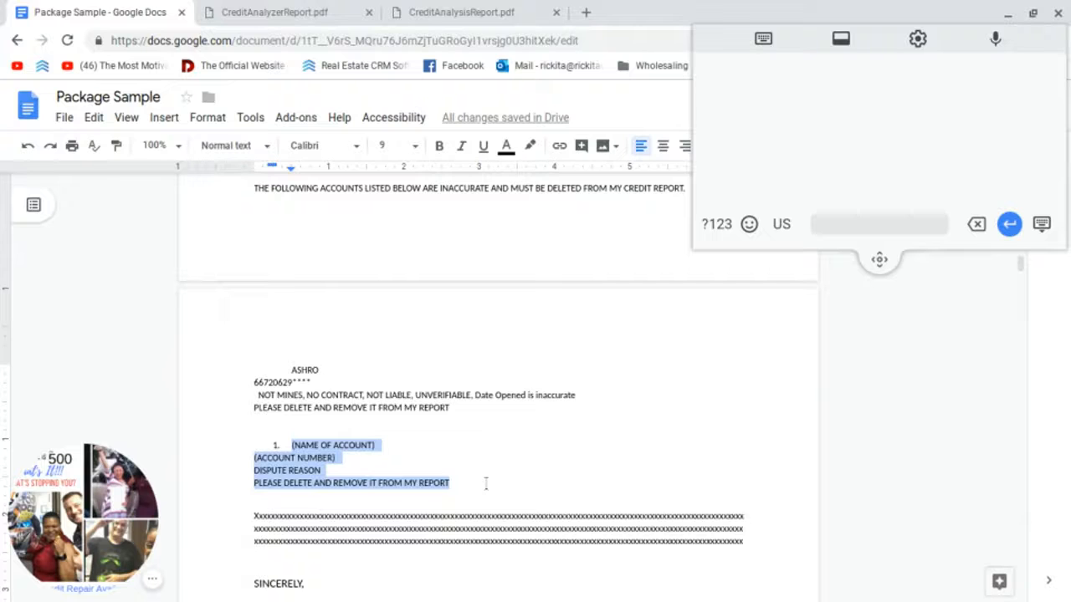
key(ctrl+v)
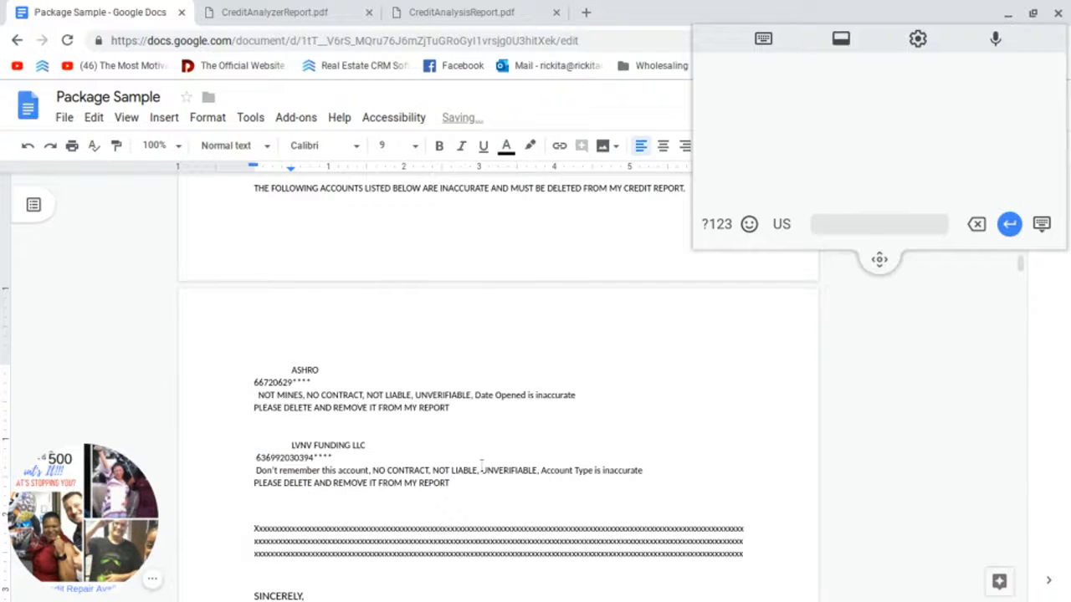
scroll(468, 477, down, 3)
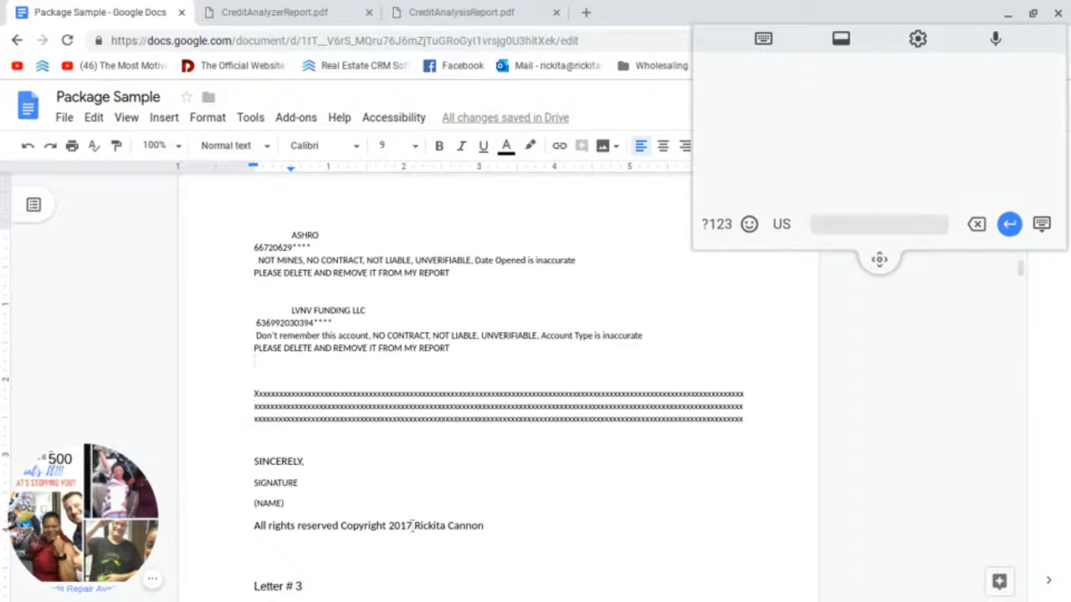
Step: Delete the SIGNATURE, (NAME) and Copyright 2017 lines, leaving the sender's name under SINCERELY
drag(413, 526, 240, 499)
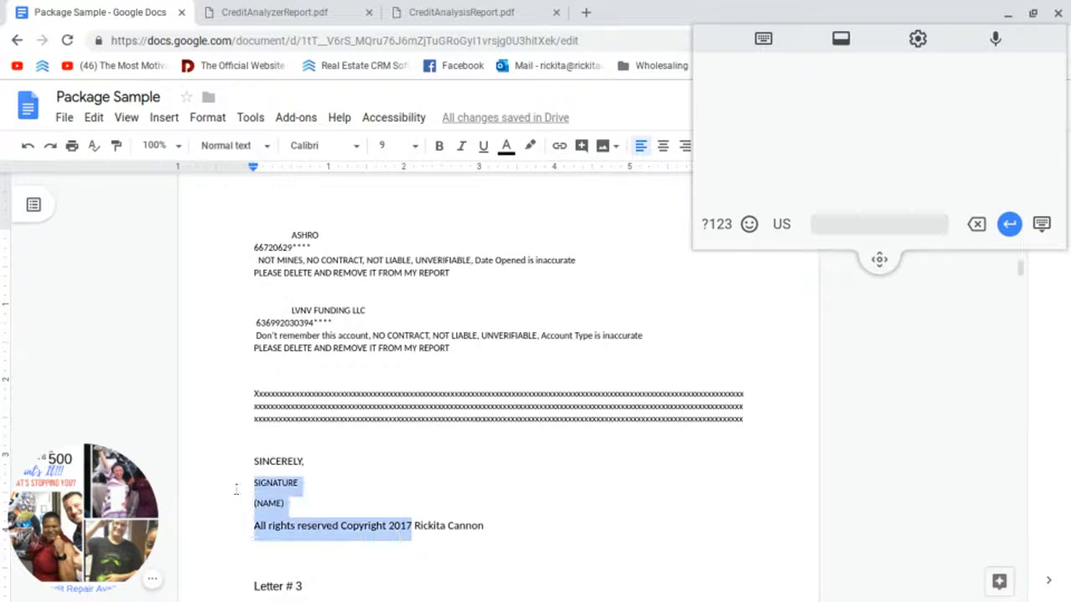
key(BackSpace)
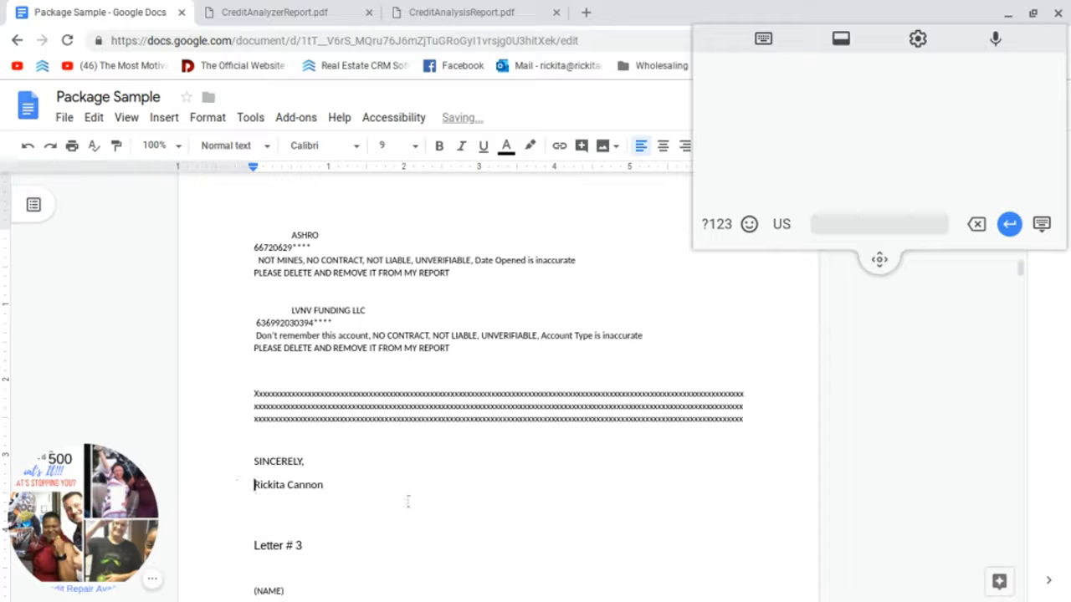
scroll(411, 500, up, 5)
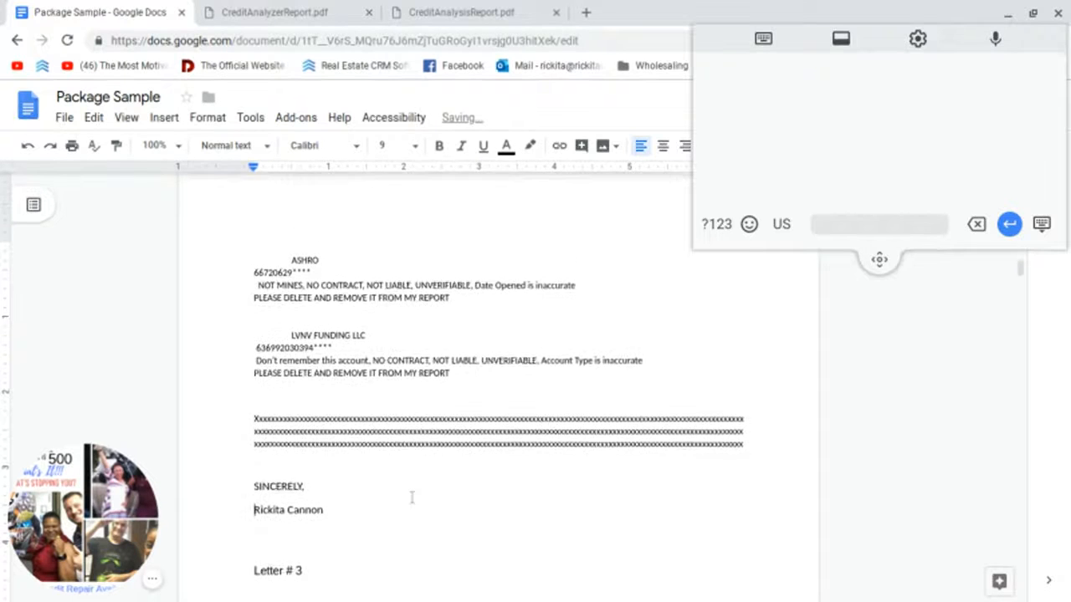
scroll(382, 500, up, 9)
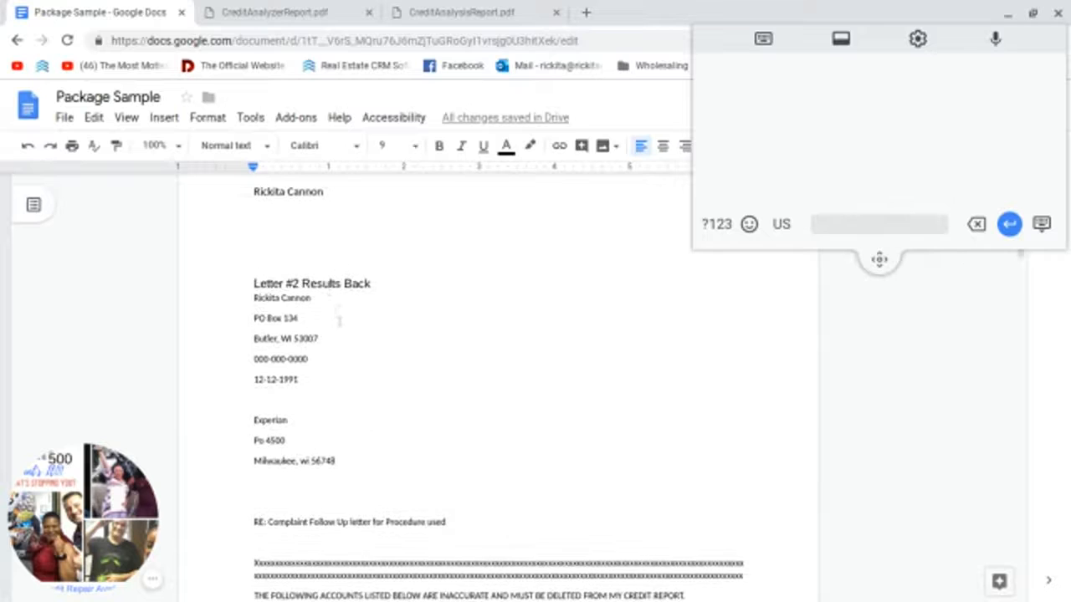
scroll(340, 321, down, 10)
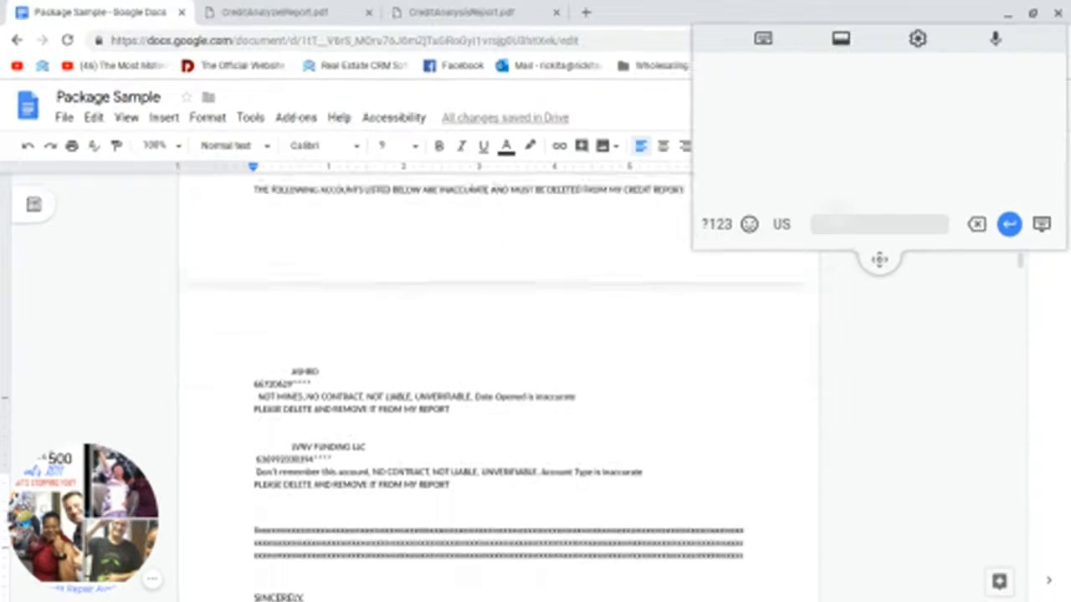
scroll(401, 450, down, 8)
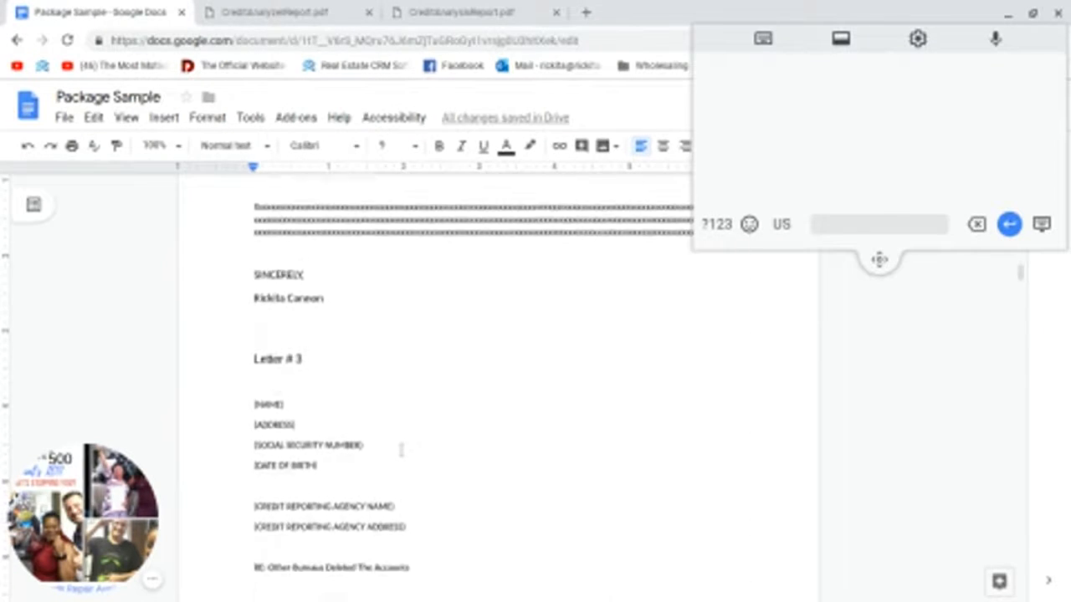
scroll(401, 450, down, 1)
scroll(402, 450, up, 8)
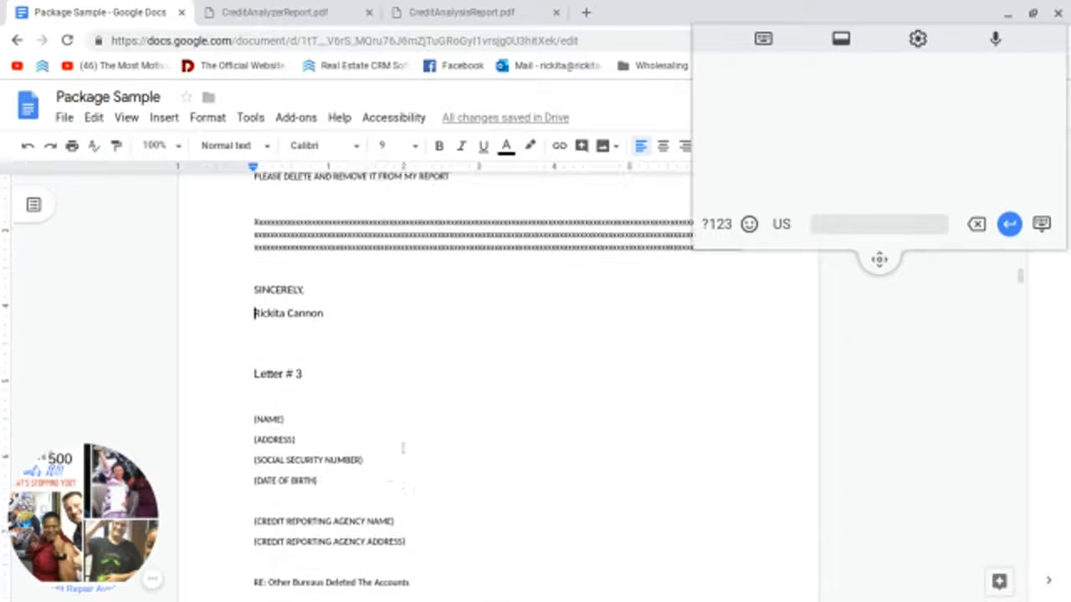
scroll(402, 450, down, 1)
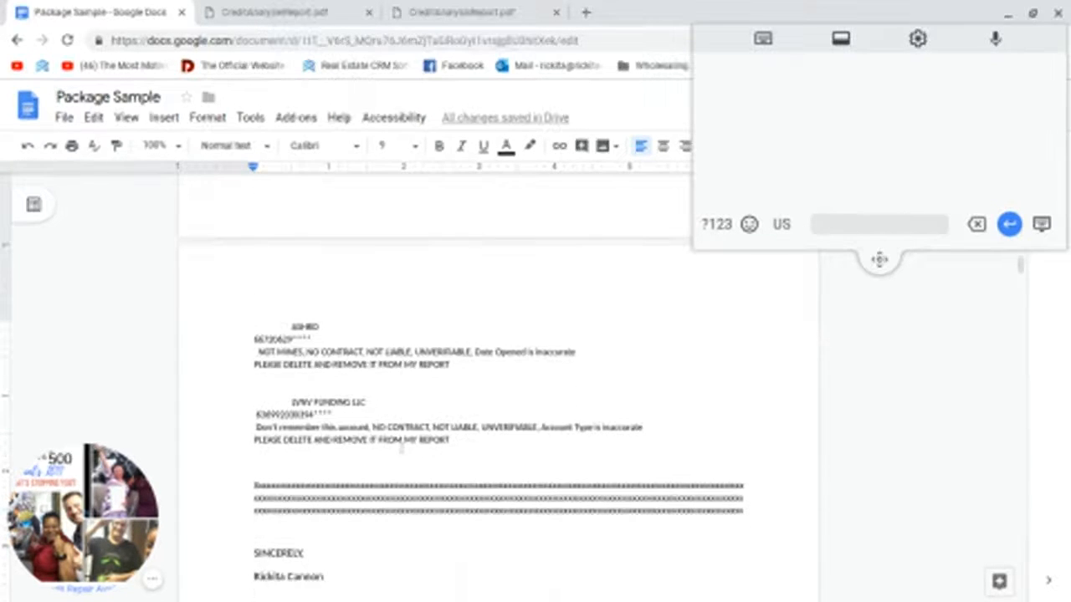
scroll(401, 449, down, 6)
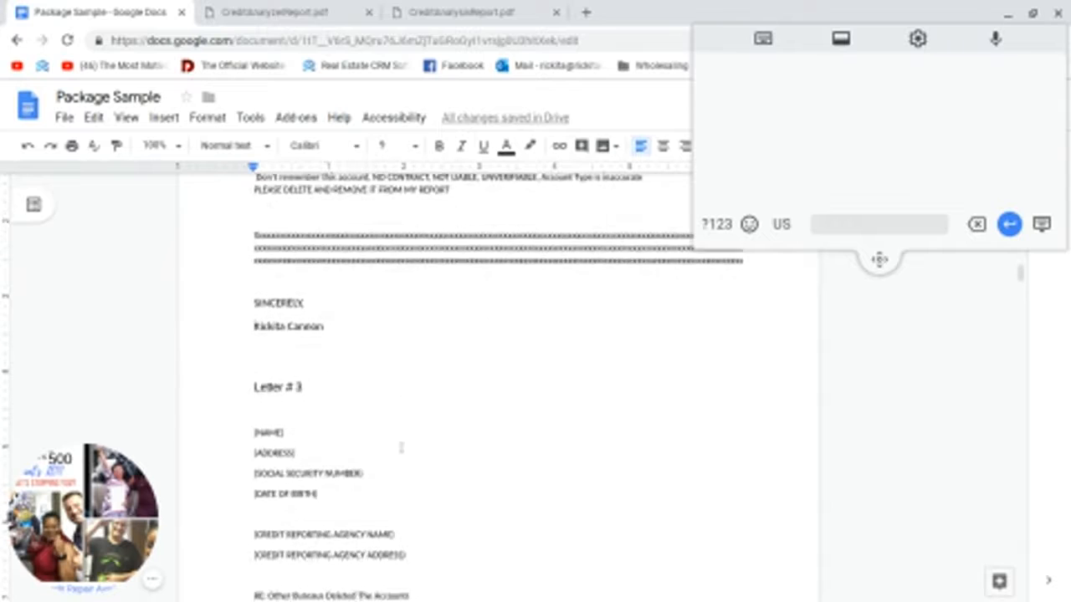
scroll(400, 450, up, 3)
scroll(401, 449, up, 3)
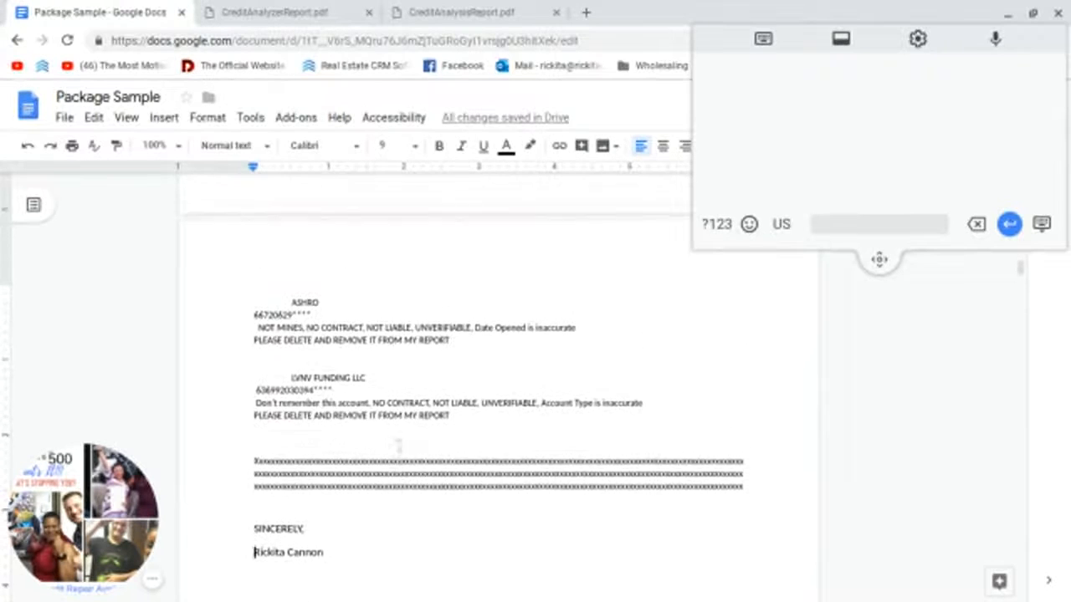
scroll(413, 429, up, 8)
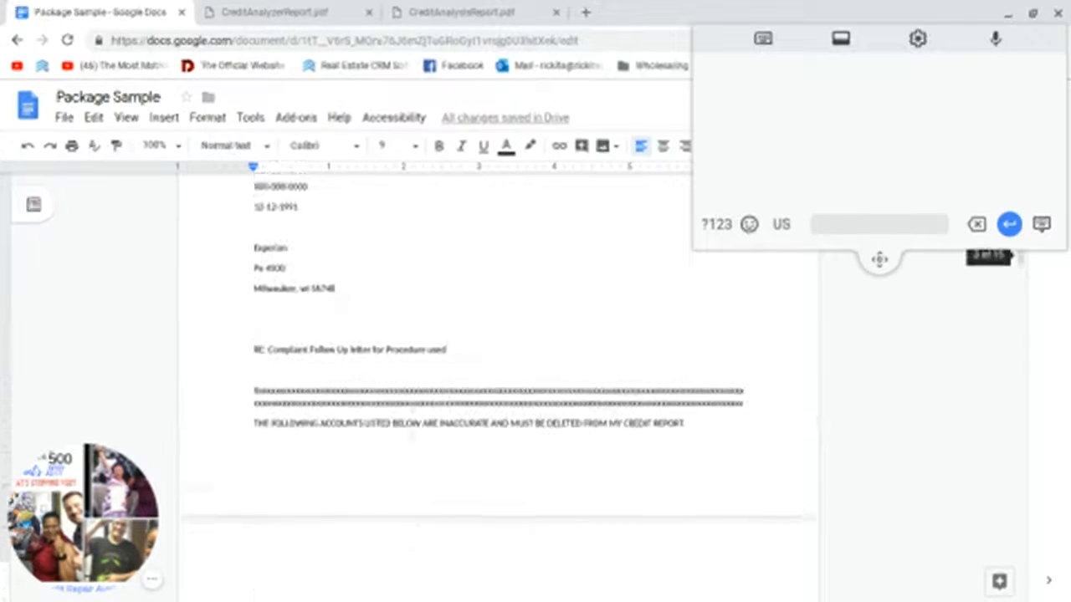
scroll(413, 376, up, 2)
Step: Copy the address lines from the sender's name through the Experian 'Milwaukee, wi 56748' line
drag(254, 241, 345, 407)
right_click(301, 327)
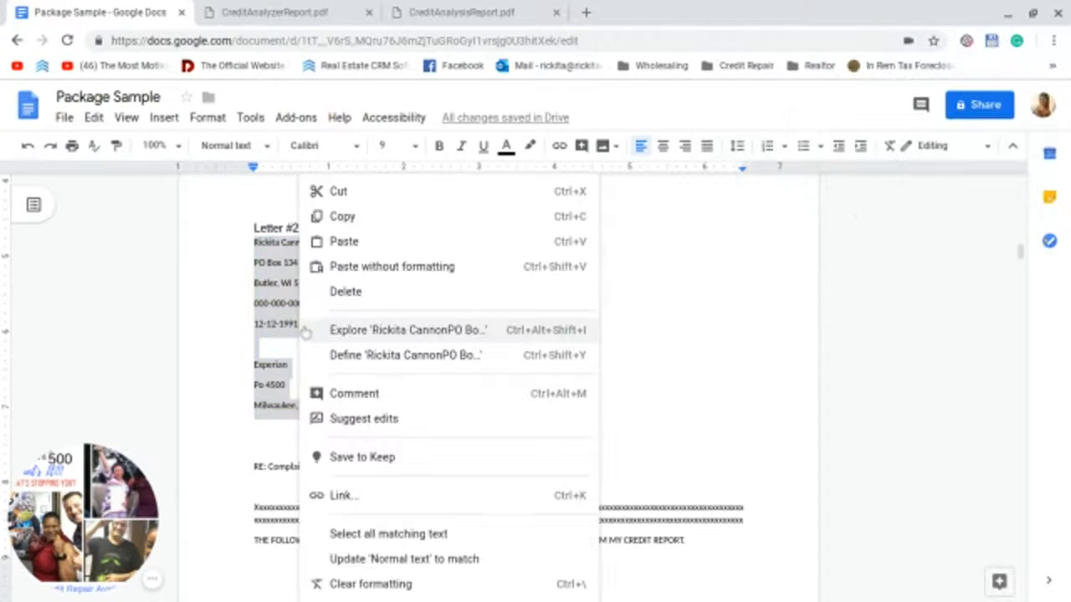
click(353, 218)
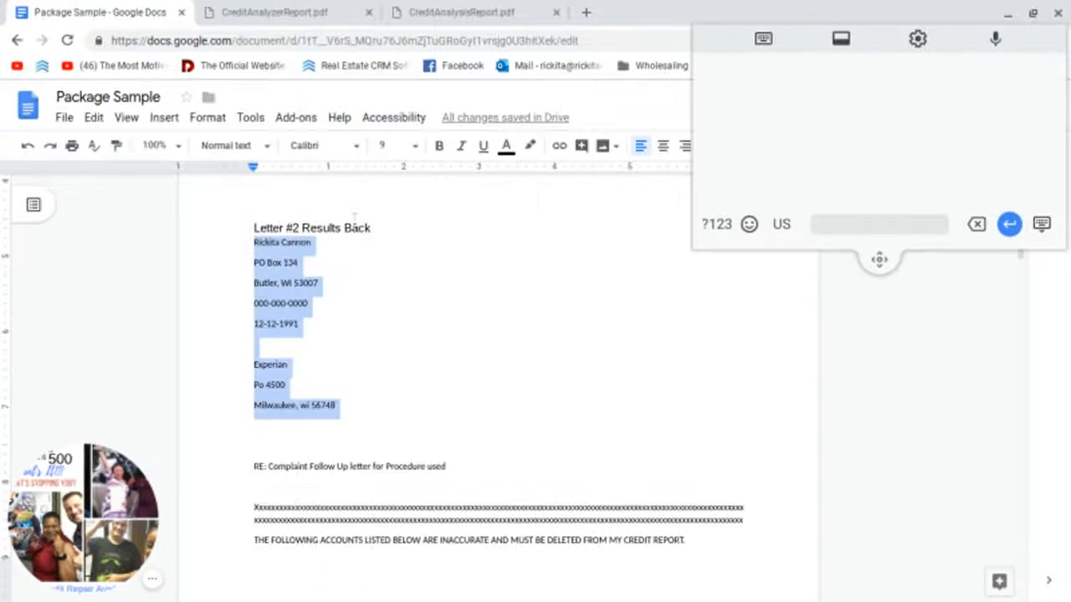